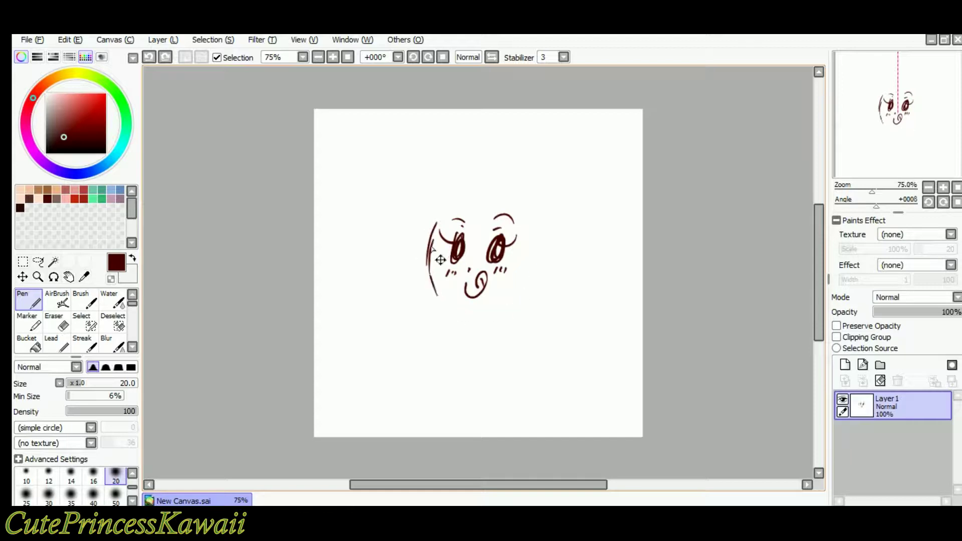
# Sketch dark red bangs and a jawline around the eyes and mouth.
pyautogui.hotkey('ctrl', 'z')
pyautogui.moveTo(477, 182)
pyautogui.mouseDown()
pyautogui.moveTo(483, 254)
pyautogui.moveTo(511, 240)
pyautogui.mouseUp()
pyautogui.moveTo(537, 186); pyautogui.dragTo(524, 254)
pyautogui.moveTo(512, 239); pyautogui.dragTo(519, 237)
pyautogui.hotkey('ctrl', 'z')
pyautogui.moveTo(534, 188); pyautogui.dragTo(523, 256)
pyautogui.moveTo(534, 190); pyautogui.dragTo(511, 248)
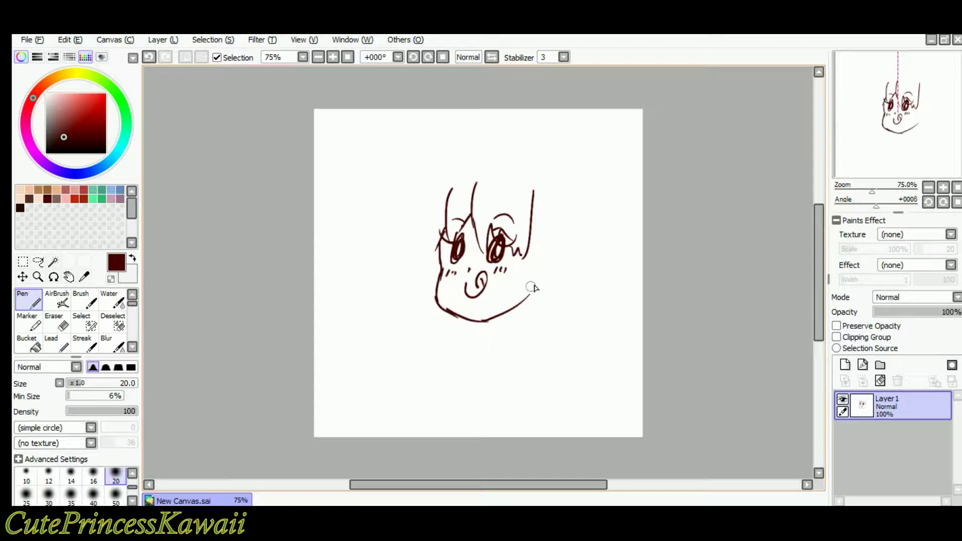
# Sketch a rounded head outline with an ear and a long pigtail on each side.
pyautogui.moveTo(453, 165)
pyautogui.mouseDown()
pyautogui.moveTo(424, 241)
pyautogui.moveTo(439, 301)
pyautogui.mouseUp()
pyautogui.moveTo(519, 149); pyautogui.dragTo(543, 289)
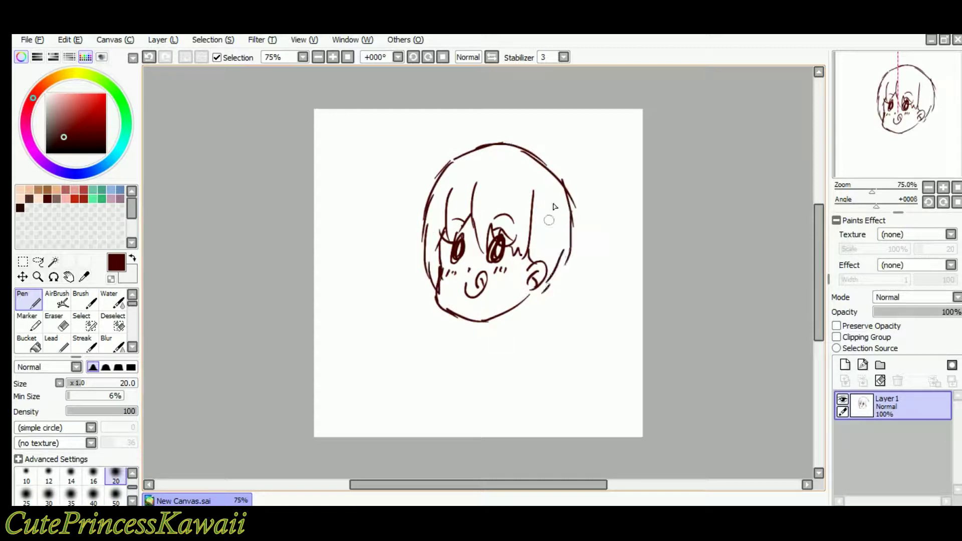
pyautogui.moveTo(551, 182); pyautogui.dragTo(576, 311)
pyautogui.moveTo(560, 228); pyautogui.dragTo(592, 342)
pyautogui.moveTo(443, 154)
pyautogui.mouseDown()
pyautogui.moveTo(406, 249)
pyautogui.moveTo(431, 319)
pyautogui.mouseUp()
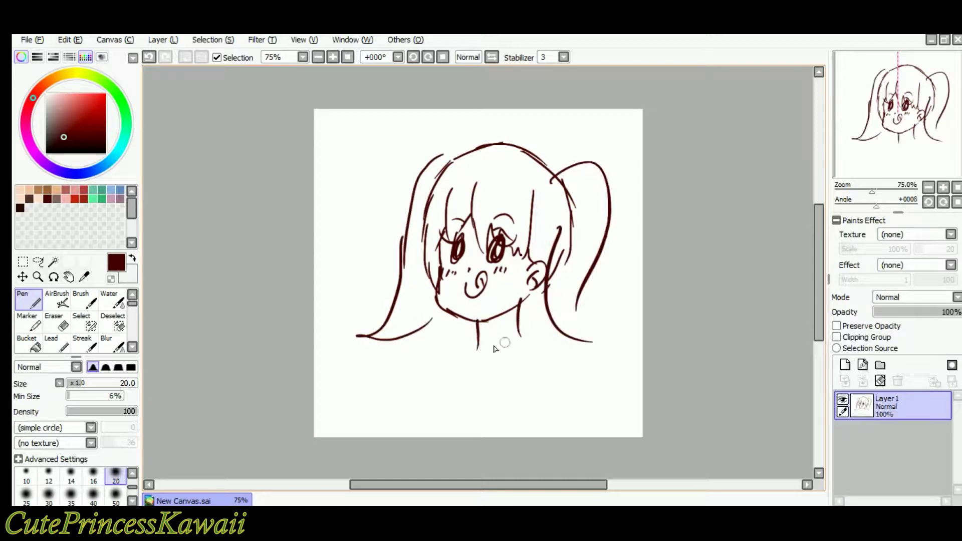
# Sketch the shoulders and upper body below the neck, with a raised hand at the canvas's left side.
pyautogui.moveTo(483, 369); pyautogui.dragTo(536, 436)
pyautogui.moveTo(466, 406); pyautogui.dragTo(473, 436)
pyautogui.moveTo(513, 332)
pyautogui.mouseDown()
pyautogui.moveTo(571, 396)
pyautogui.moveTo(548, 435)
pyautogui.mouseUp()
pyautogui.moveTo(454, 360); pyautogui.dragTo(420, 436)
pyautogui.moveTo(336, 365); pyautogui.dragTo(347, 410)
pyautogui.moveTo(357, 383); pyautogui.dragTo(356, 395)
pyautogui.moveTo(368, 353); pyautogui.dragTo(382, 393)
# Undo the whole dark red character sketch until the canvas is blank.
pyautogui.hotkey('ctrl', 'z')
pyautogui.hotkey('ctrl', 'z')
pyautogui.hotkey('ctrl', 'z')
pyautogui.hotkey('ctrl', 'z')
pyautogui.hotkey('ctrl', 'z')
pyautogui.hotkey('ctrl', 'z')
pyautogui.hotkey('ctrl', 'z')
pyautogui.hotkey('ctrl', 'z')
pyautogui.hotkey('ctrl', 'z')
pyautogui.hotkey('ctrl', 'z')
pyautogui.hotkey('ctrl', 'z')
pyautogui.hotkey('ctrl', 'z')
pyautogui.hotkey('ctrl', 'z')
pyautogui.hotkey('ctrl', 'z')
pyautogui.hotkey('ctrl', 'z')
pyautogui.hotkey('ctrl', 'z')
pyautogui.hotkey('ctrl', 'z')
pyautogui.hotkey('ctrl', 'z')
pyautogui.hotkey('ctrl', 'z')
pyautogui.hotkey('ctrl', 'z')
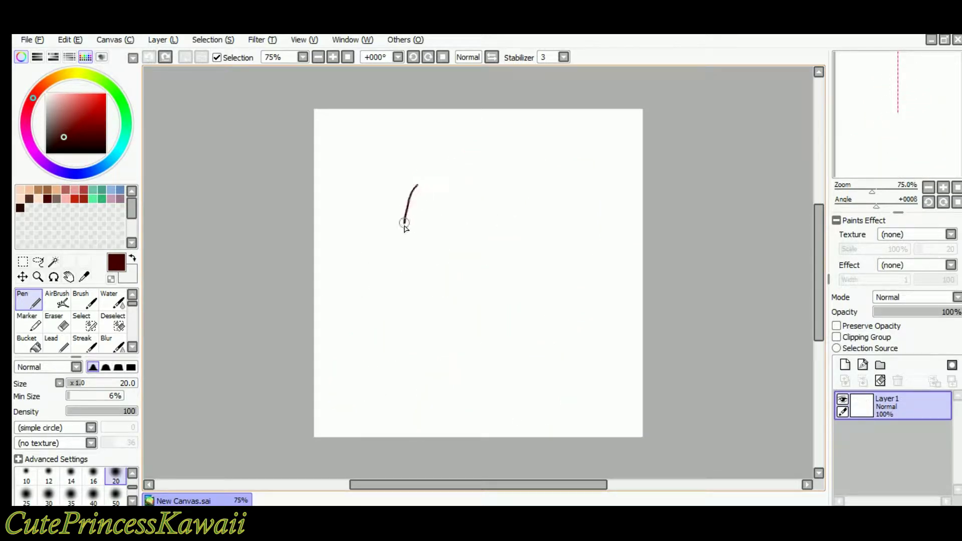
# Sketch a new dark red face outline with a curved jaw and a small mouth.
pyautogui.moveTo(454, 285); pyautogui.dragTo(504, 254)
pyautogui.moveTo(458, 264)
pyautogui.mouseDown()
pyautogui.moveTo(477, 266)
pyautogui.moveTo(480, 256)
pyautogui.mouseUp()
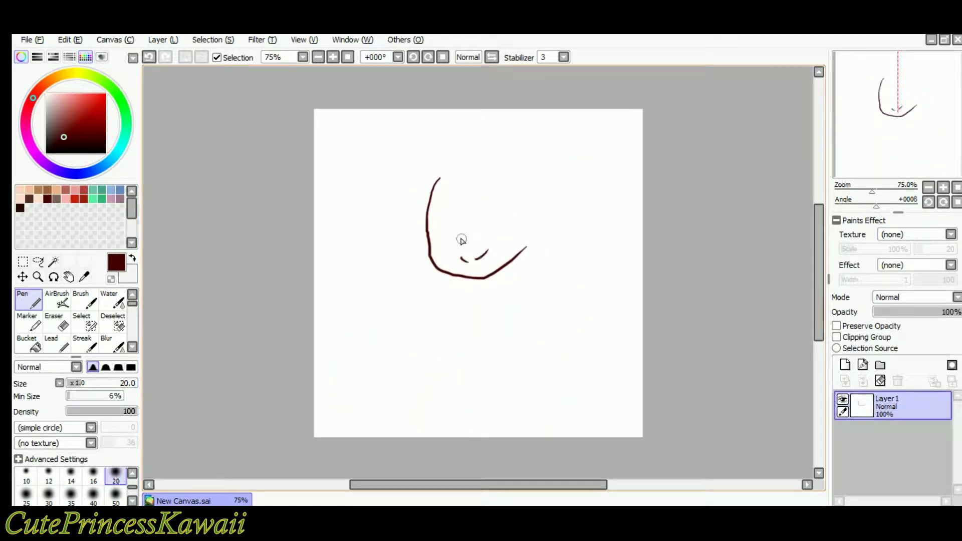
pyautogui.moveTo(416, 254); pyautogui.dragTo(483, 221)
# Undo all strokes of the second face sketch.
pyautogui.hotkey('ctrl', 'z')
pyautogui.hotkey('ctrl', 'z')
pyautogui.hotkey('ctrl', 'z')
pyautogui.hotkey('ctrl', 'z')
pyautogui.hotkey('ctrl', 'z')
pyautogui.hotkey('ctrl', 'z')
pyautogui.hotkey('ctrl', 'z')
pyautogui.hotkey('ctrl', 'z')
pyautogui.hotkey('ctrl', 'z')
pyautogui.hotkey('ctrl', 'z')
pyautogui.hotkey('ctrl', 'z')
pyautogui.hotkey('ctrl', 'z')
# Hand-letter a large slanted word ending in an exclamation mark across the middle of the canvas.
pyautogui.moveTo(393, 313); pyautogui.dragTo(435, 249)
pyautogui.moveTo(465, 268); pyautogui.dragTo(557, 227)
pyautogui.moveTo(586, 192); pyautogui.dragTo(581, 243)
pyautogui.moveTo(586, 272); pyautogui.dragTo(583, 255)
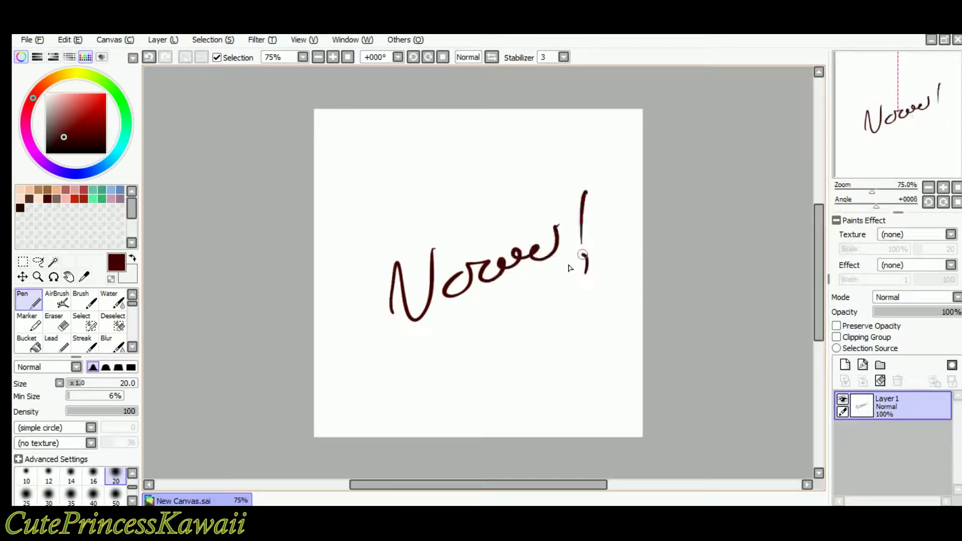
# Undo the hand-lettered word.
pyautogui.hotkey('ctrl', 'z')
pyautogui.hotkey('ctrl', 'z')
pyautogui.hotkey('ctrl', 'z')
pyautogui.hotkey('ctrl', 'z')
pyautogui.hotkey('ctrl', 'z')
pyautogui.hotkey('ctrl', 'z')
pyautogui.hotkey('ctrl', 'z')
pyautogui.moveTo(425, 188); pyautogui.dragTo(410, 227)
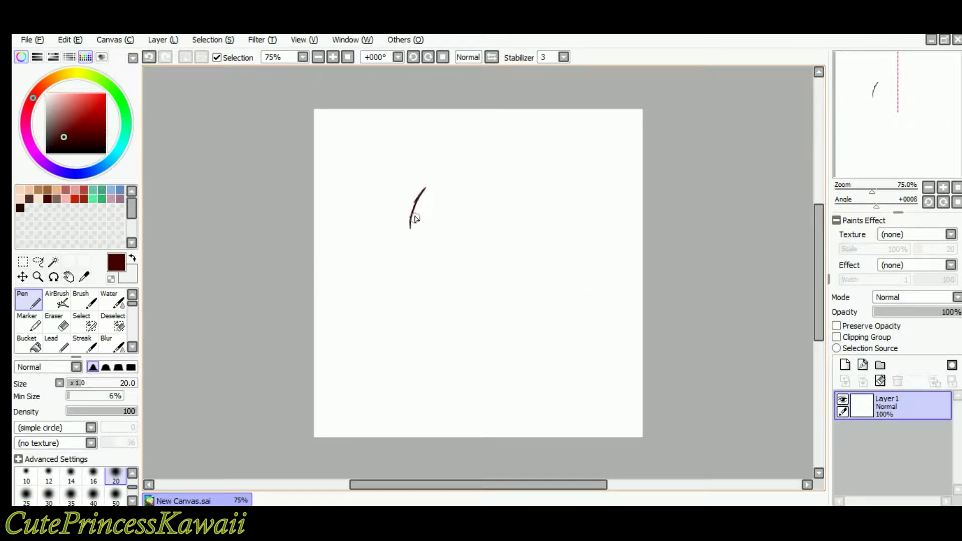
pyautogui.hotkey('ctrl', 'z')
pyautogui.hotkey('ctrl', 'z')
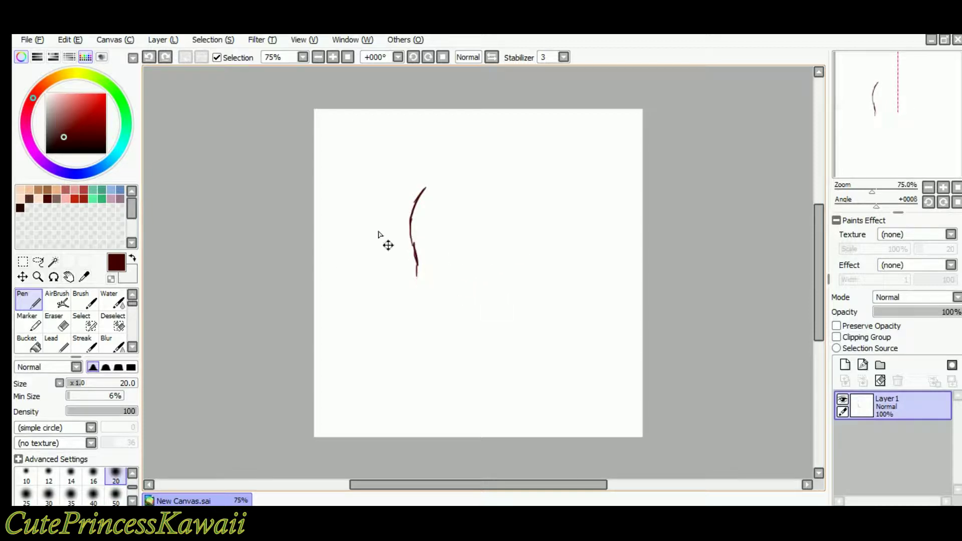
# Switch the pen to light pink, sketch the cheek and jaw outline with nose and mouth, and shift it slightly.
pyautogui.click(66, 197)
pyautogui.moveTo(428, 167); pyautogui.dragTo(407, 233)
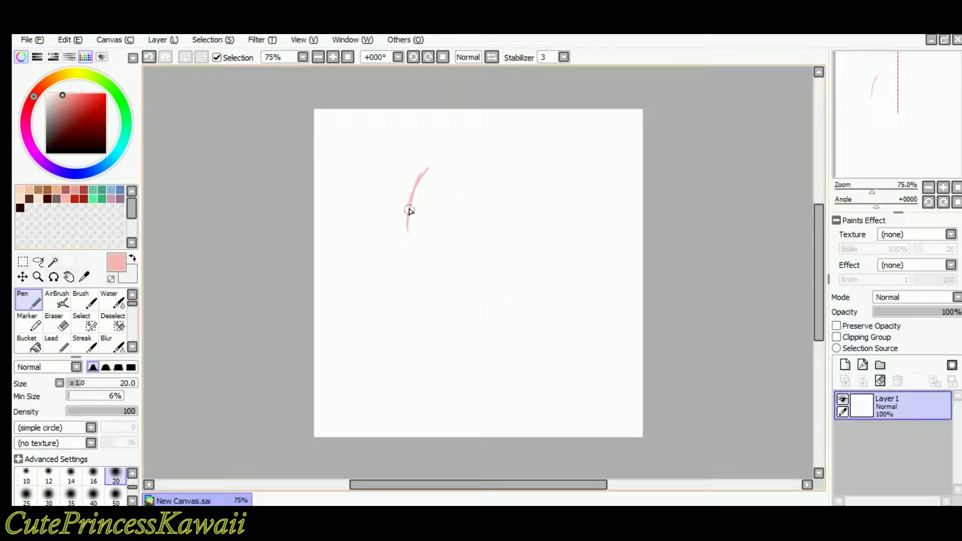
pyautogui.keyDown('ctrl'); pyautogui.moveTo(471, 286); pyautogui.dragTo(480, 290); pyautogui.keyUp('ctrl')
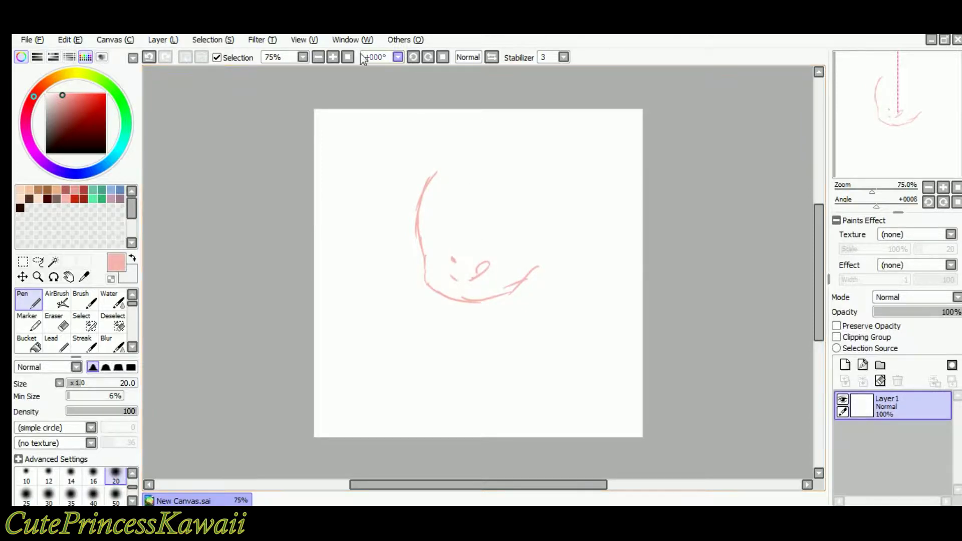
# Sketch round eyes with lashes, eyebrows, blush marks and a stuck-out tongue inside the pink face outline.
pyautogui.click(333, 57)
pyautogui.press('Up')
pyautogui.press('Left')
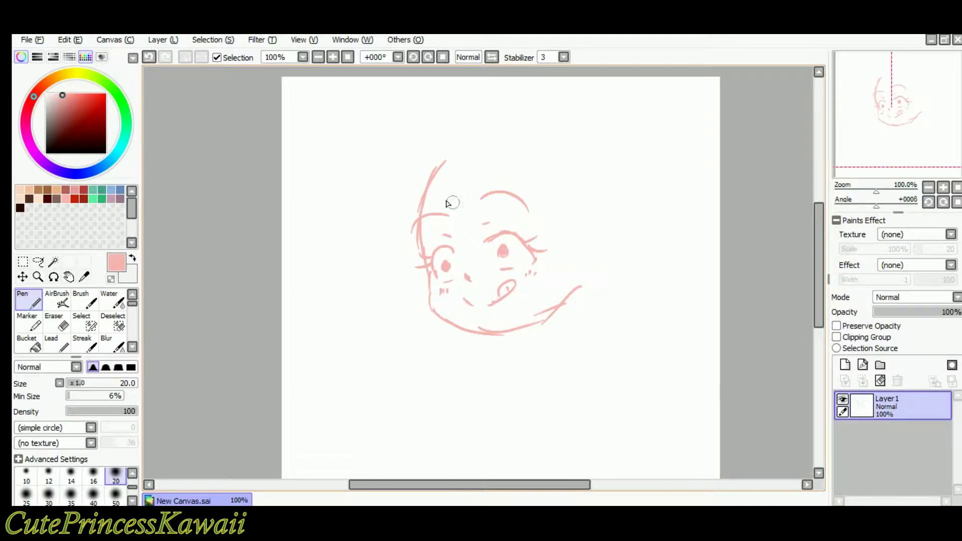
pyautogui.press('Up')
pyautogui.press('Right')
pyautogui.press('Right')
pyautogui.press('Down')
pyautogui.press('Left')
pyautogui.moveTo(449, 266)
pyautogui.mouseDown()
pyautogui.moveTo(461, 257)
pyautogui.moveTo(460, 273)
pyautogui.moveTo(472, 260)
pyautogui.moveTo(470, 279)
pyautogui.mouseUp()
# Sketch long bangs over the forehead and an ear with a round earring beside the right cheek.
pyautogui.moveTo(450, 138); pyautogui.dragTo(441, 240)
pyautogui.moveTo(523, 161); pyautogui.dragTo(541, 243)
pyautogui.moveTo(426, 155); pyautogui.dragTo(396, 266)
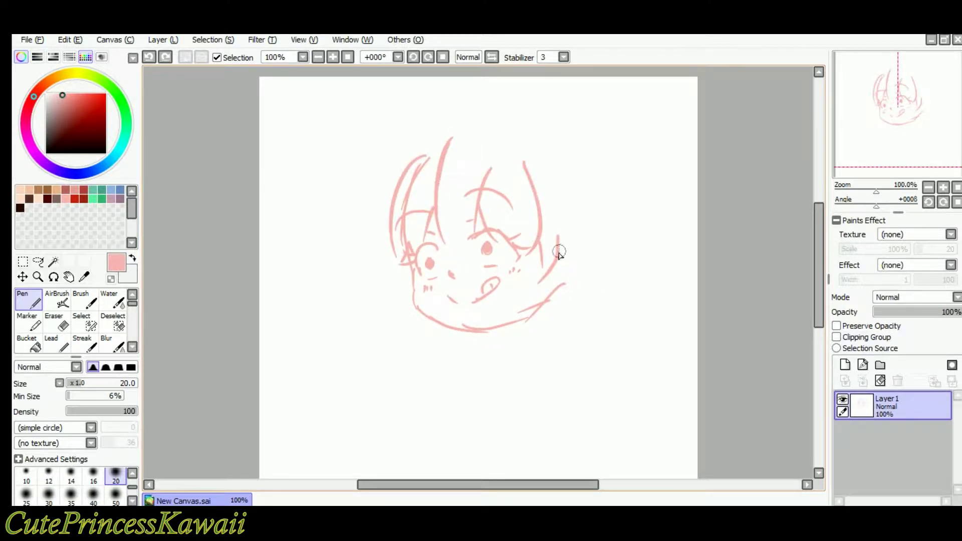
pyautogui.moveTo(559, 251); pyautogui.dragTo(561, 274)
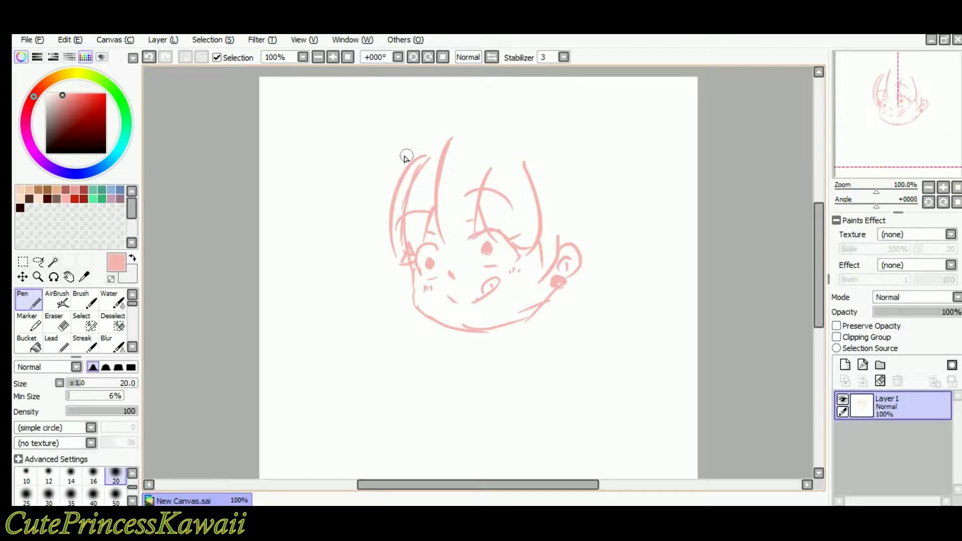
# Draw the crown and back of the head, plus pointed hair tufts at the left side.
pyautogui.moveTo(433, 122); pyautogui.dragTo(535, 117)
pyautogui.moveTo(549, 119)
pyautogui.mouseDown()
pyautogui.moveTo(572, 200)
pyautogui.moveTo(568, 268)
pyautogui.mouseUp()
pyautogui.hotkey('ctrl', 'z')
pyautogui.moveTo(576, 163); pyautogui.dragTo(576, 274)
pyautogui.hotkey('ctrl', 'z')
pyautogui.moveTo(577, 167)
pyautogui.mouseDown()
pyautogui.moveTo(586, 190)
pyautogui.moveTo(578, 273)
pyautogui.mouseUp()
pyautogui.moveTo(415, 150); pyautogui.dragTo(384, 192)
pyautogui.moveTo(403, 158); pyautogui.dragTo(366, 215)
# Sketch a long wavy ponytail from the back of the head, with curled ends and inner strands.
pyautogui.moveTo(525, 112)
pyautogui.mouseDown()
pyautogui.moveTo(630, 213)
pyautogui.moveTo(637, 252)
pyautogui.moveTo(618, 319)
pyautogui.moveTo(562, 323)
pyautogui.moveTo(590, 359)
pyautogui.moveTo(652, 368)
pyautogui.mouseUp()
pyautogui.moveTo(591, 359); pyautogui.dragTo(656, 381)
pyautogui.moveTo(646, 366); pyautogui.dragTo(666, 371)
pyautogui.moveTo(617, 245); pyautogui.dragTo(616, 317)
pyautogui.moveTo(580, 286); pyautogui.dragTo(607, 332)
pyautogui.moveTo(567, 128)
pyautogui.mouseDown()
pyautogui.moveTo(612, 160)
pyautogui.moveTo(603, 224)
pyautogui.mouseUp()
pyautogui.moveTo(604, 199); pyautogui.dragTo(627, 287)
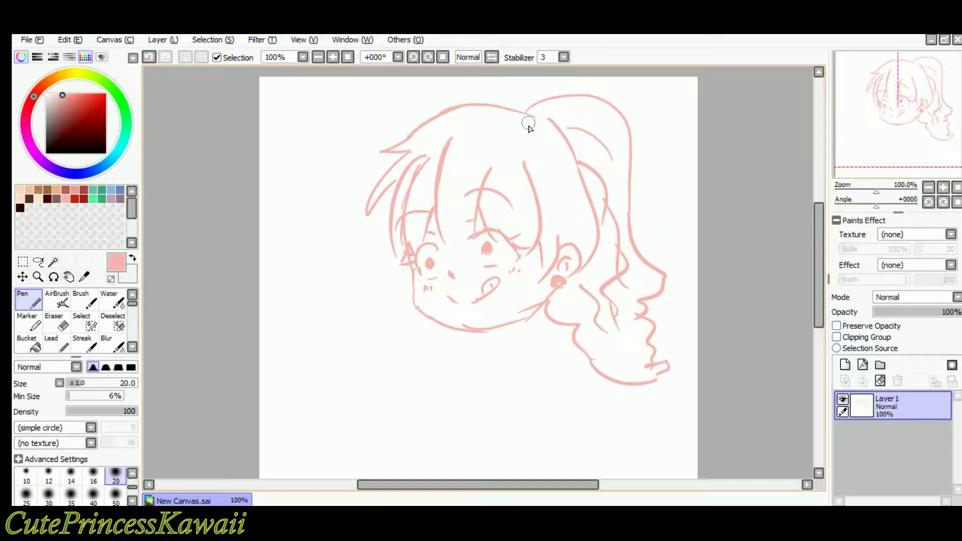
# Add hair strands on the crown leading back to the base of the ponytail.
pyautogui.moveTo(495, 125); pyautogui.dragTo(546, 120)
pyautogui.moveTo(535, 136); pyautogui.dragTo(545, 142)
pyautogui.moveTo(567, 142); pyautogui.dragTo(576, 206)
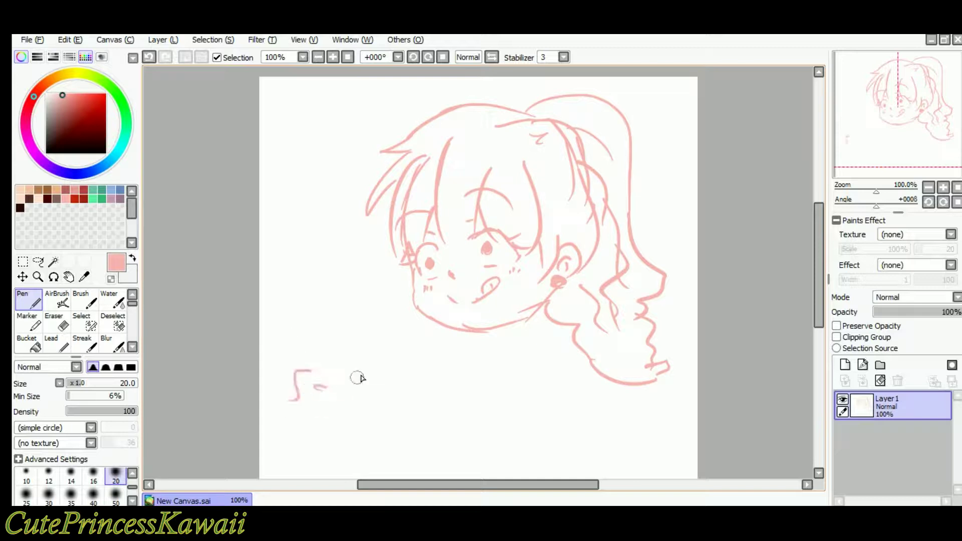
# Hand-letter a short note in the empty area below the face.
pyautogui.moveTo(362, 366); pyautogui.dragTo(382, 377)
pyautogui.moveTo(411, 367); pyautogui.dragTo(401, 389)
pyautogui.moveTo(425, 362); pyautogui.dragTo(427, 384)
pyautogui.moveTo(437, 367); pyautogui.dragTo(454, 384)
pyautogui.moveTo(375, 419); pyautogui.dragTo(378, 428)
pyautogui.moveTo(384, 407); pyautogui.dragTo(388, 432)
pyautogui.moveTo(396, 412); pyautogui.dragTo(407, 410)
# Undo the lettering below the face.
pyautogui.hotkey('ctrl', 'z')
pyautogui.hotkey('ctrl', 'z')
pyautogui.hotkey('ctrl', 'z')
pyautogui.hotkey('ctrl', 'z')
pyautogui.hotkey('ctrl', 'z')
pyautogui.hotkey('ctrl', 'z')
pyautogui.hotkey('ctrl', 'z')
pyautogui.hotkey('ctrl', 'z')
pyautogui.hotkey('ctrl', 'z')
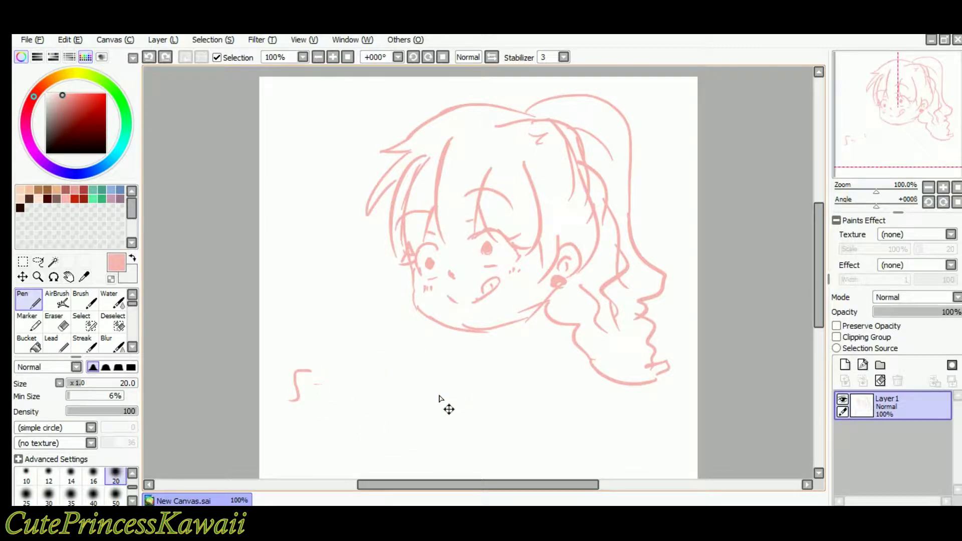
pyautogui.hotkey('ctrl', 'z')
# Strengthen the jaw corner and sketch both sides of the neck below the chin.
pyautogui.press('Down')
pyautogui.press('Left')
pyautogui.press('Right')
pyautogui.press('Down')
pyautogui.click(333, 57)
pyautogui.click(333, 57)
pyautogui.press('Down')
pyautogui.press('Down')
pyautogui.press('Down')
pyautogui.moveTo(603, 179); pyautogui.dragTo(542, 214)
pyautogui.moveTo(613, 180)
pyautogui.mouseDown()
pyautogui.moveTo(590, 217)
pyautogui.moveTo(592, 248)
pyautogui.mouseUp()
pyautogui.moveTo(484, 235); pyautogui.dragTo(475, 279)
pyautogui.moveTo(592, 210); pyautogui.dragTo(616, 283)
pyautogui.hotkey('ctrl', 'z')
pyautogui.hotkey('ctrl', 'z')
pyautogui.moveTo(485, 238); pyautogui.dragTo(484, 275)
pyautogui.hotkey('ctrl', 'z')
pyautogui.moveTo(601, 191); pyautogui.dragTo(628, 296)
pyautogui.moveTo(486, 234); pyautogui.dragTo(483, 281)
# Draw a curved neckline, a bead necklace and a wavy ruffled collar around the neck.
pyautogui.moveTo(492, 237)
pyautogui.mouseDown()
pyautogui.moveTo(459, 277)
pyautogui.moveTo(468, 368)
pyautogui.mouseUp()
pyautogui.moveTo(588, 278)
pyautogui.mouseDown()
pyautogui.moveTo(595, 286)
pyautogui.moveTo(523, 373)
pyautogui.mouseUp()
pyautogui.moveTo(476, 266)
pyautogui.mouseDown()
pyautogui.moveTo(550, 306)
pyautogui.moveTo(585, 281)
pyautogui.moveTo(596, 285)
pyautogui.moveTo(442, 316)
pyautogui.moveTo(437, 349)
pyautogui.mouseUp()
pyautogui.moveTo(432, 360); pyautogui.dragTo(622, 387)
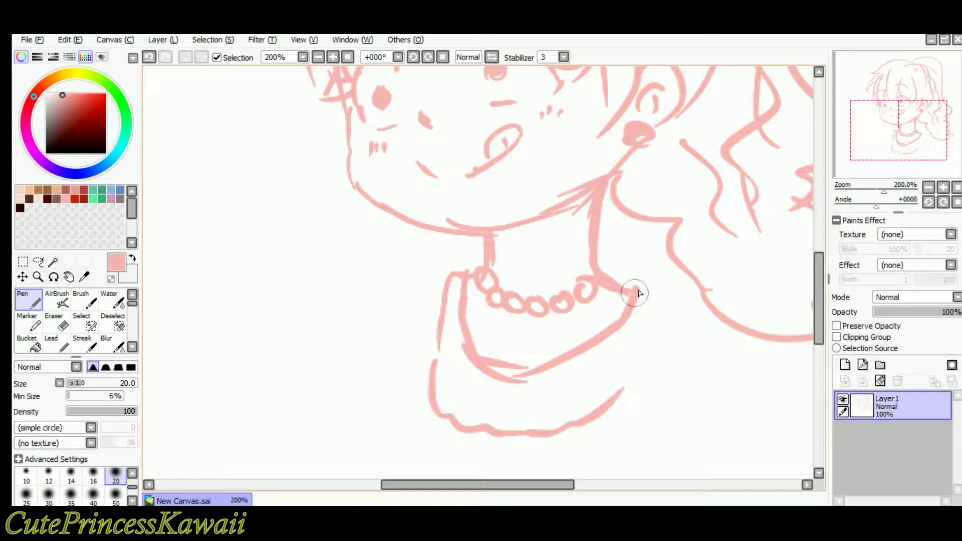
pyautogui.hotkey('ctrl', 'z')
pyautogui.moveTo(453, 274)
pyautogui.mouseDown()
pyautogui.moveTo(429, 369)
pyautogui.moveTo(629, 380)
pyautogui.moveTo(659, 326)
pyautogui.mouseUp()
pyautogui.moveTo(635, 284); pyautogui.dragTo(649, 355)
# Move the whole sketch slightly toward the right side of the canvas.
pyautogui.click(319, 57)
pyautogui.click(319, 57)
pyautogui.click(318, 57)
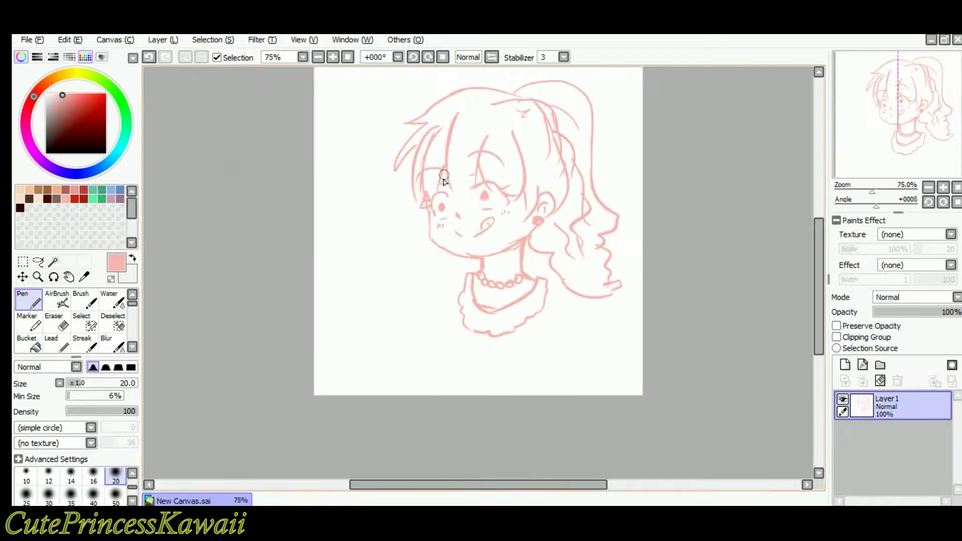
pyautogui.scroll(1, 450, 187)
pyautogui.moveTo(402, 256); pyautogui.dragTo(419, 252)
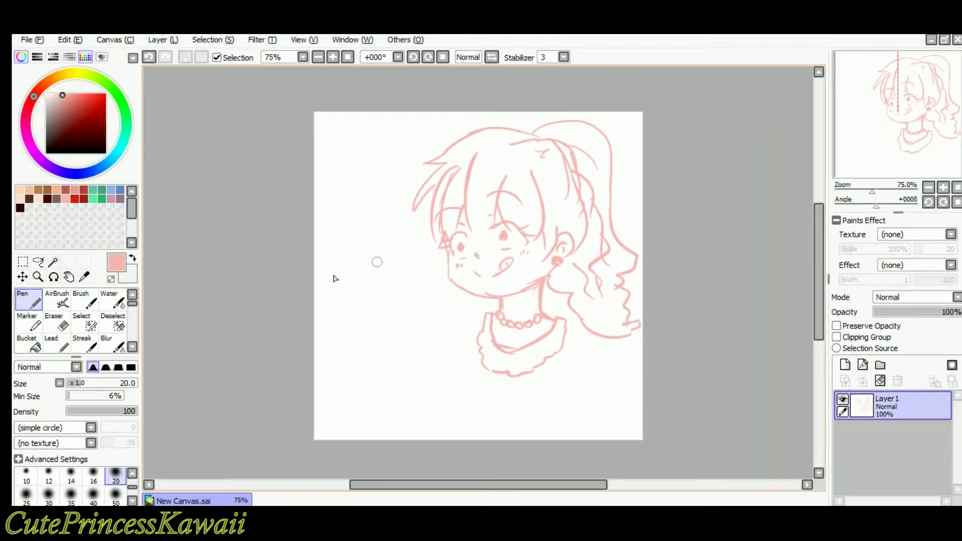
# Transform the whole sketch to a smaller size in the upper right of the canvas and apply it.
pyautogui.click(22, 261)
pyautogui.click(18, 406)
pyautogui.moveTo(662, 386)
pyautogui.mouseDown()
pyautogui.moveTo(668, 380)
pyautogui.moveTo(599, 348)
pyautogui.moveTo(622, 344)
pyautogui.moveTo(580, 314)
pyautogui.moveTo(576, 275)
pyautogui.moveTo(645, 337)
pyautogui.moveTo(633, 341)
pyautogui.moveTo(651, 339)
pyautogui.mouseUp()
pyautogui.click(41, 462)
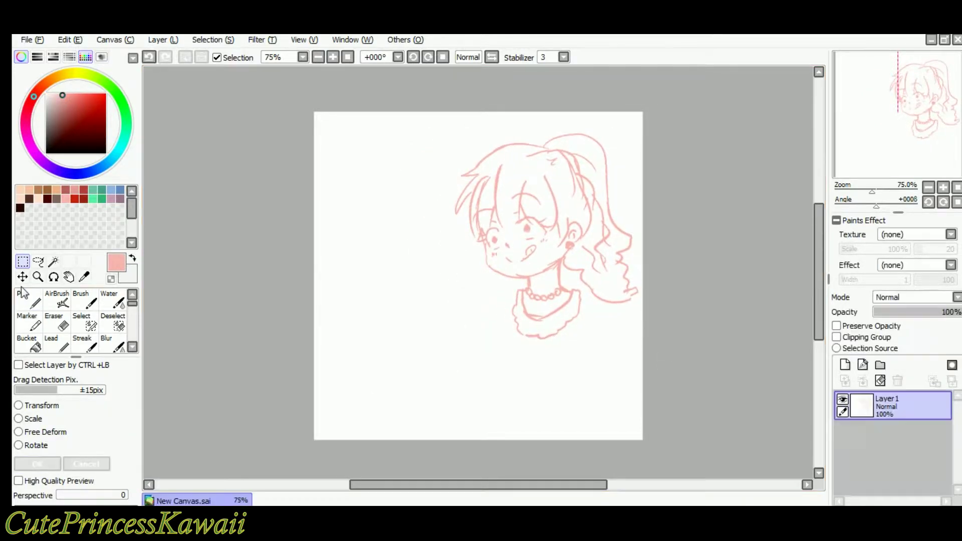
# Sketch both sides of the girl's torso with the Pen tool, running down from below the ruffled collar.
pyautogui.click(29, 301)
pyautogui.doubleClick(332, 58)
pyautogui.moveTo(501, 256)
pyautogui.mouseDown()
pyautogui.moveTo(478, 258)
pyautogui.moveTo(388, 102)
pyautogui.mouseUp()
pyautogui.moveTo(416, 224); pyautogui.dragTo(417, 349)
pyautogui.press('Right')
pyautogui.press('Right')
pyautogui.moveTo(561, 249); pyautogui.dragTo(538, 353)
pyautogui.moveTo(536, 337); pyautogui.dragTo(528, 391)
pyautogui.moveTo(539, 354); pyautogui.dragTo(549, 413)
pyautogui.moveTo(531, 381); pyautogui.dragTo(551, 452)
# Undo the last two torso strokes, then sketch the flaring hip lines and a curved fold line down the chest.
pyautogui.press('Left')
pyautogui.press('Left')
pyautogui.hotkey('ctrl', 'z')
pyautogui.hotkey('ctrl', 'z')
pyautogui.moveTo(582, 349); pyautogui.dragTo(608, 452)
pyautogui.moveTo(416, 346)
pyautogui.mouseDown()
pyautogui.moveTo(422, 387)
pyautogui.moveTo(393, 439)
pyautogui.mouseUp()
pyautogui.hotkey('ctrl', 'z')
pyautogui.moveTo(469, 285); pyautogui.dragTo(492, 371)
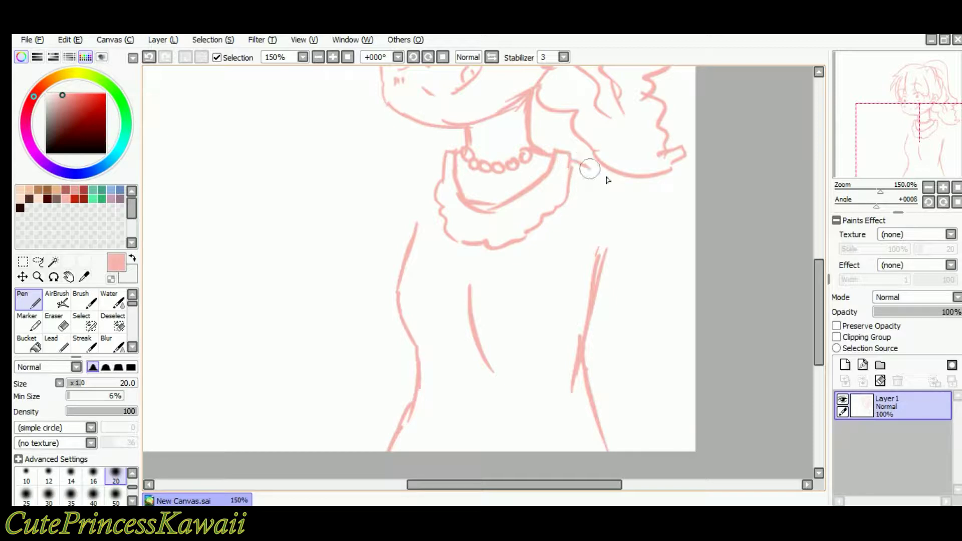
# Sketch the shoulders and the lowered arm beside the torso on the ponytail side.
pyautogui.hotkey('ctrl', 'z')
pyautogui.moveTo(617, 175); pyautogui.dragTo(631, 444)
pyautogui.moveTo(409, 192); pyautogui.dragTo(588, 215)
pyautogui.moveTo(621, 179)
pyautogui.mouseDown()
pyautogui.moveTo(554, 222)
pyautogui.moveTo(516, 274)
pyautogui.mouseUp()
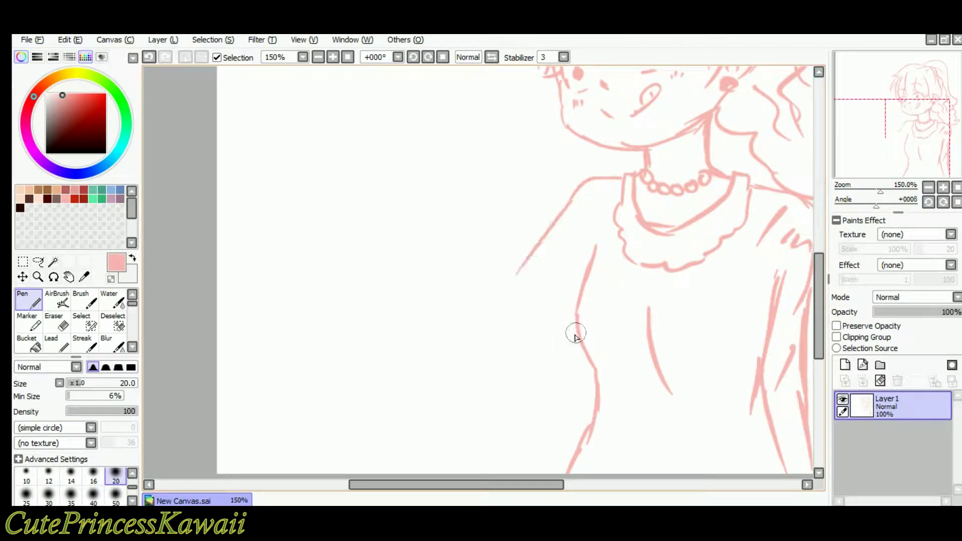
# Redraw the raised arm's upper arm as two lines running from the shoulder and torso out to a bent elbow.
pyautogui.hotkey('ctrl', 'z')
pyautogui.hotkey('ctrl', 'z')
pyautogui.moveTo(569, 206); pyautogui.dragTo(517, 299)
pyautogui.moveTo(569, 347); pyautogui.dragTo(512, 391)
pyautogui.moveTo(518, 298); pyautogui.dragTo(503, 328)
pyautogui.hotkey('ctrl', 'z')
pyautogui.hotkey('ctrl', 'z')
pyautogui.moveTo(578, 339); pyautogui.dragTo(541, 381)
pyautogui.moveTo(519, 301); pyautogui.dragTo(503, 335)
# Sketch the inner and outer edges of the raised forearm, angled up from the elbow, redrawing unsatisfactory strokes.
pyautogui.moveTo(477, 300); pyautogui.dragTo(510, 350)
pyautogui.moveTo(541, 382); pyautogui.dragTo(491, 415)
pyautogui.moveTo(411, 335); pyautogui.dragTo(480, 403)
pyautogui.hotkey('ctrl', 'z')
pyautogui.moveTo(421, 318); pyautogui.dragTo(483, 409)
pyautogui.hotkey('ctrl', 'z')
pyautogui.hotkey('ctrl', 'z')
pyautogui.hotkey('ctrl', 'z')
pyautogui.moveTo(443, 261); pyautogui.dragTo(509, 348)
pyautogui.moveTo(542, 382); pyautogui.dragTo(508, 415)
pyautogui.moveTo(508, 414); pyautogui.dragTo(419, 340)
# Close the raised forearm at the wrist with short curved strokes.
pyautogui.moveTo(379, 282)
pyautogui.mouseDown()
pyautogui.moveTo(412, 340)
pyautogui.moveTo(370, 245)
pyautogui.mouseUp()
pyautogui.moveTo(371, 243)
pyautogui.mouseDown()
pyautogui.moveTo(446, 262)
pyautogui.moveTo(363, 275)
pyautogui.mouseUp()
pyautogui.hotkey('ctrl', 'z')
pyautogui.hotkey('ctrl', 'z')
pyautogui.hotkey('ctrl', 'z')
pyautogui.moveTo(363, 272); pyautogui.dragTo(429, 233)
pyautogui.moveTo(440, 234); pyautogui.dragTo(463, 270)
# Sketch a flared outer edge with short fold lines beyond the raised wrist, redrawing the first strokes.
pyautogui.moveTo(364, 272); pyautogui.dragTo(345, 262)
pyautogui.moveTo(345, 261); pyautogui.dragTo(435, 232)
pyautogui.moveTo(367, 245); pyautogui.dragTo(379, 263)
pyautogui.hotkey('ctrl', 'z')
pyautogui.hotkey('ctrl', 'z')
pyautogui.hotkey('ctrl', 'z')
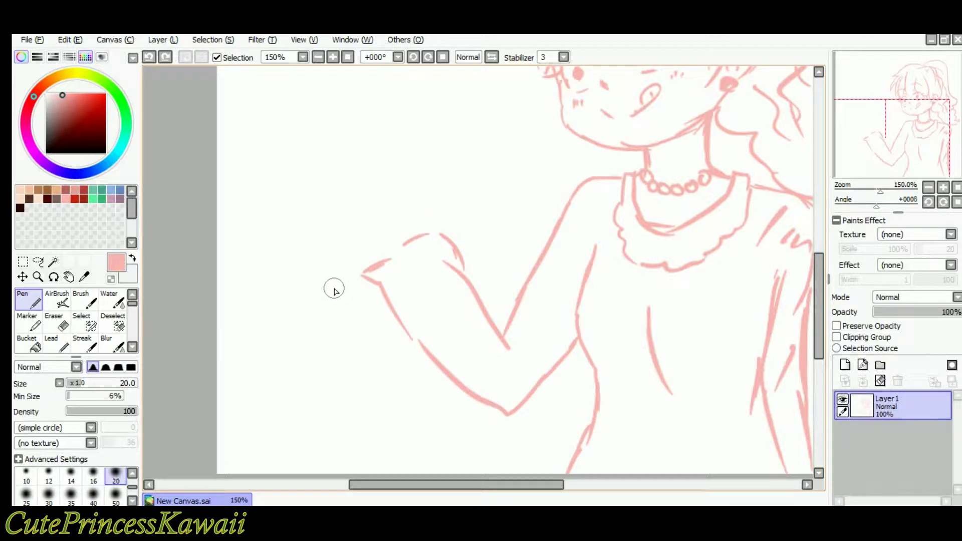
pyautogui.moveTo(363, 270); pyautogui.dragTo(430, 220)
pyautogui.moveTo(316, 193); pyautogui.dragTo(427, 238)
# Sketch the curled fingers of a fist beyond the raised wrist.
pyautogui.click(332, 58)
pyautogui.click(333, 57)
pyautogui.click(332, 57)
pyautogui.moveTo(368, 116); pyautogui.dragTo(369, 160)
pyautogui.click(320, 58)
pyautogui.moveTo(409, 306); pyautogui.dragTo(388, 306)
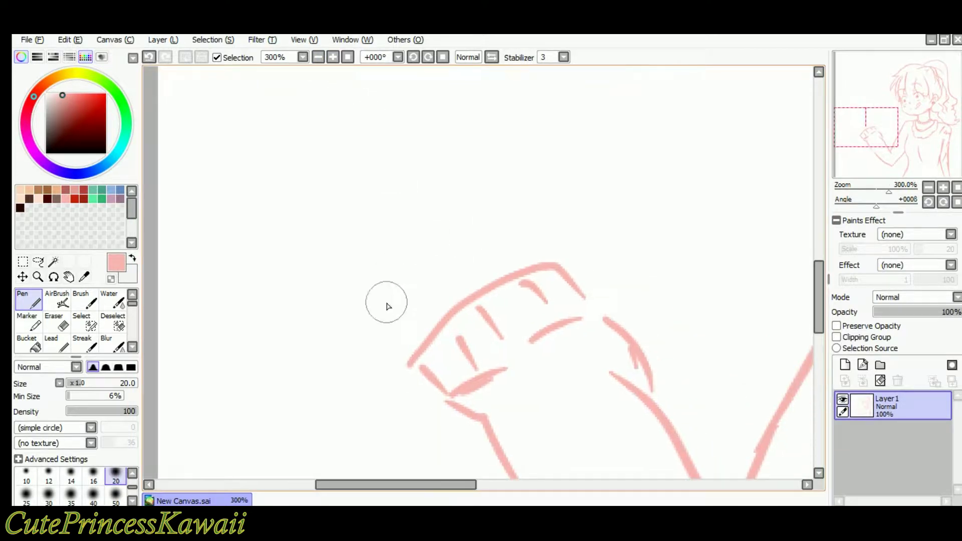
pyautogui.moveTo(412, 350)
pyautogui.mouseDown()
pyautogui.moveTo(354, 333)
pyautogui.moveTo(350, 279)
pyautogui.moveTo(418, 310)
pyautogui.mouseUp()
pyautogui.moveTo(355, 303)
pyautogui.mouseDown()
pyautogui.moveTo(418, 312)
pyautogui.moveTo(396, 366)
pyautogui.moveTo(335, 316)
pyautogui.moveTo(382, 305)
pyautogui.moveTo(393, 343)
pyautogui.moveTo(365, 285)
pyautogui.moveTo(377, 282)
pyautogui.moveTo(438, 336)
pyautogui.moveTo(420, 337)
pyautogui.mouseUp()
pyautogui.moveTo(421, 298)
pyautogui.mouseDown()
pyautogui.moveTo(376, 321)
pyautogui.moveTo(376, 290)
pyautogui.moveTo(427, 317)
pyautogui.moveTo(415, 332)
pyautogui.mouseUp()
pyautogui.moveTo(427, 318); pyautogui.dragTo(426, 333)
# Draw the knife handle held in the fist and finish the finger wrapped around it.
pyautogui.moveTo(283, 392)
pyautogui.mouseDown()
pyautogui.moveTo(283, 412)
pyautogui.moveTo(361, 359)
pyautogui.moveTo(333, 401)
pyautogui.moveTo(371, 421)
pyautogui.mouseUp()
pyautogui.moveTo(486, 316)
pyautogui.mouseDown()
pyautogui.moveTo(455, 326)
pyautogui.moveTo(421, 395)
pyautogui.mouseUp()
pyautogui.moveTo(348, 411); pyautogui.dragTo(416, 426)
pyautogui.moveTo(352, 393)
pyautogui.mouseDown()
pyautogui.moveTo(381, 404)
pyautogui.moveTo(303, 432)
pyautogui.moveTo(339, 469)
pyautogui.moveTo(438, 339)
pyautogui.mouseUp()
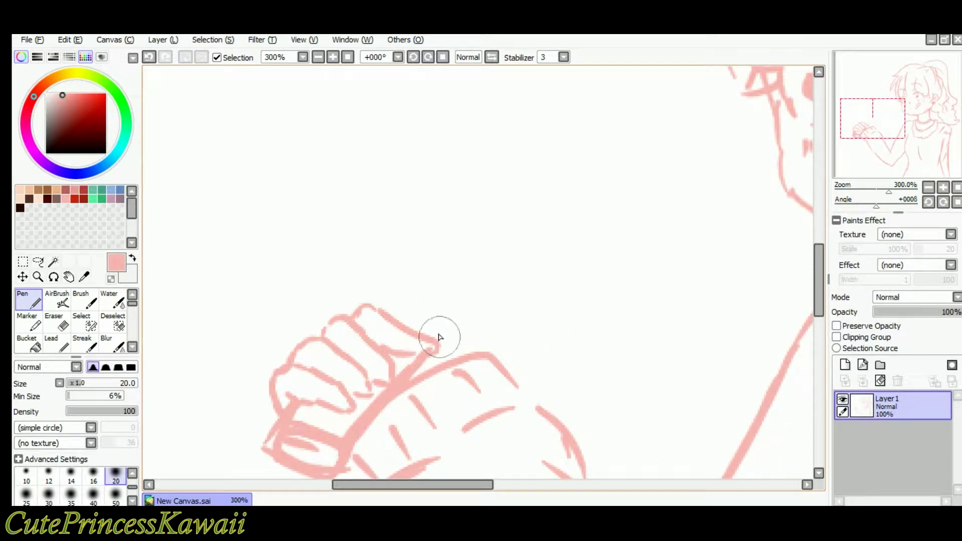
pyautogui.moveTo(406, 301); pyautogui.dragTo(469, 335)
pyautogui.moveTo(462, 337); pyautogui.dragTo(426, 361)
pyautogui.moveTo(440, 312)
pyautogui.mouseDown()
pyautogui.moveTo(395, 333)
pyautogui.moveTo(394, 377)
pyautogui.mouseUp()
# Sketch the knife blade's outline extending from the fist to a sharp point toward the face, redoing the first strokes.
pyautogui.moveTo(346, 378)
pyautogui.mouseDown()
pyautogui.moveTo(375, 348)
pyautogui.moveTo(373, 297)
pyautogui.mouseUp()
pyautogui.moveTo(372, 302); pyautogui.dragTo(536, 287)
pyautogui.hotkey('ctrl', 'z')
pyautogui.hotkey('ctrl', 'z')
pyautogui.moveTo(371, 352)
pyautogui.mouseDown()
pyautogui.moveTo(369, 339)
pyautogui.moveTo(492, 284)
pyautogui.moveTo(357, 338)
pyautogui.mouseUp()
pyautogui.hotkey('ctrl', 'z')
pyautogui.moveTo(357, 337); pyautogui.dragTo(550, 271)
pyautogui.moveTo(421, 403); pyautogui.dragTo(559, 298)
pyautogui.moveTo(517, 286)
pyautogui.mouseDown()
pyautogui.moveTo(597, 259)
pyautogui.moveTo(558, 299)
pyautogui.mouseUp()
# Add the handle edge and a highlight line on the knife blade, then undo the last stray stroke.
pyautogui.press('Down')
pyautogui.moveTo(408, 359); pyautogui.dragTo(506, 295)
pyautogui.moveTo(452, 298)
pyautogui.mouseDown()
pyautogui.moveTo(429, 306)
pyautogui.moveTo(471, 295)
pyautogui.mouseUp()
pyautogui.press('Left')
pyautogui.moveTo(435, 261); pyautogui.dragTo(507, 235)
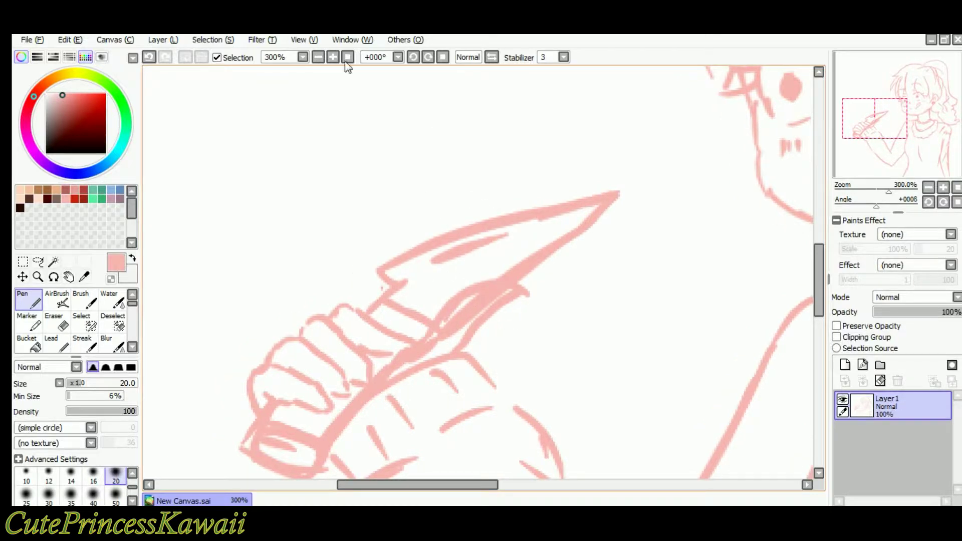
pyautogui.click(348, 58)
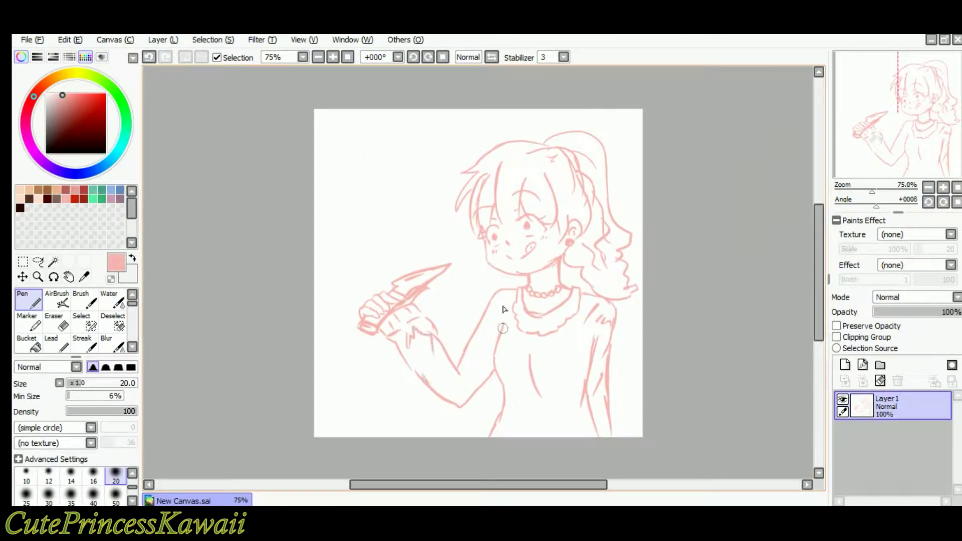
pyautogui.hotkey('ctrl', 'z')
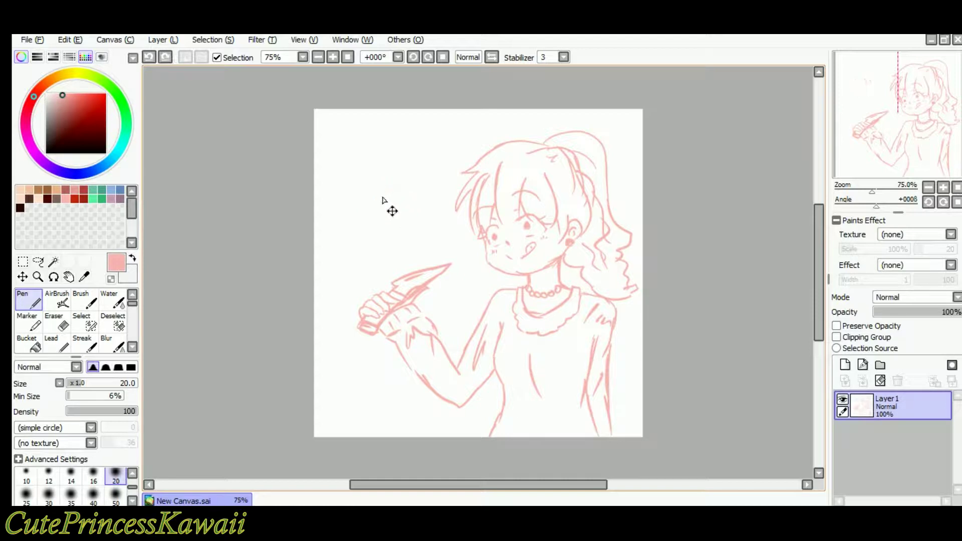
# Add a new layer and a layer folder, move both layers into the folder, and lower the sketch layer's opacity to 65%.
pyautogui.click(845, 365)
pyautogui.click(881, 365)
pyautogui.moveTo(902, 436); pyautogui.dragTo(906, 404)
pyautogui.moveTo(908, 466); pyautogui.dragTo(910, 407)
pyautogui.click(902, 466)
pyautogui.moveTo(951, 312); pyautogui.dragTo(927, 312)
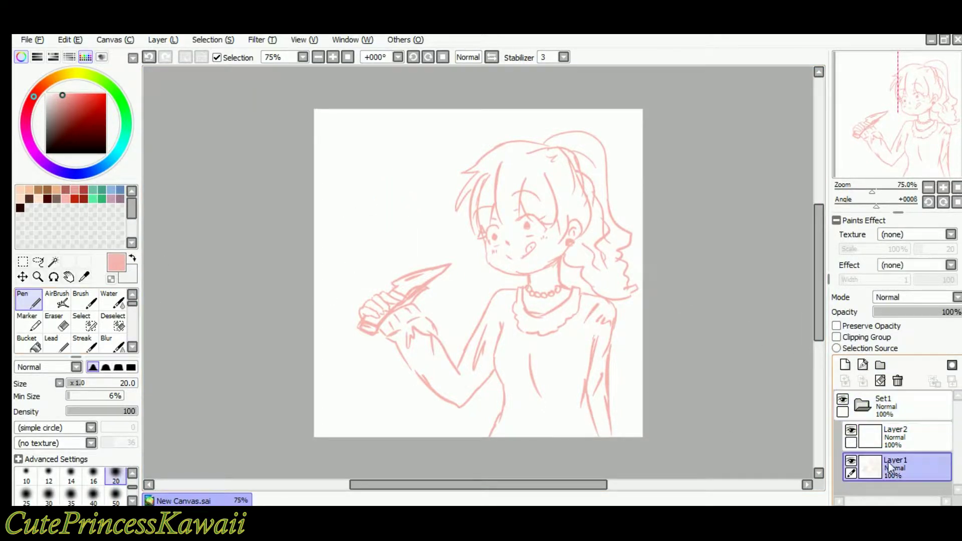
# Select the empty Layer2 and choose the dark maroon swatch as the line colour, undoing the test strokes.
pyautogui.click(902, 436)
pyautogui.click(48, 198)
pyautogui.click(38, 199)
pyautogui.click(29, 199)
pyautogui.moveTo(404, 176); pyautogui.dragTo(428, 194)
pyautogui.hotkey('ctrl', 'z')
pyautogui.click(48, 199)
pyautogui.moveTo(399, 148); pyautogui.dragTo(423, 168)
pyautogui.hotkey('ctrl', 'z')
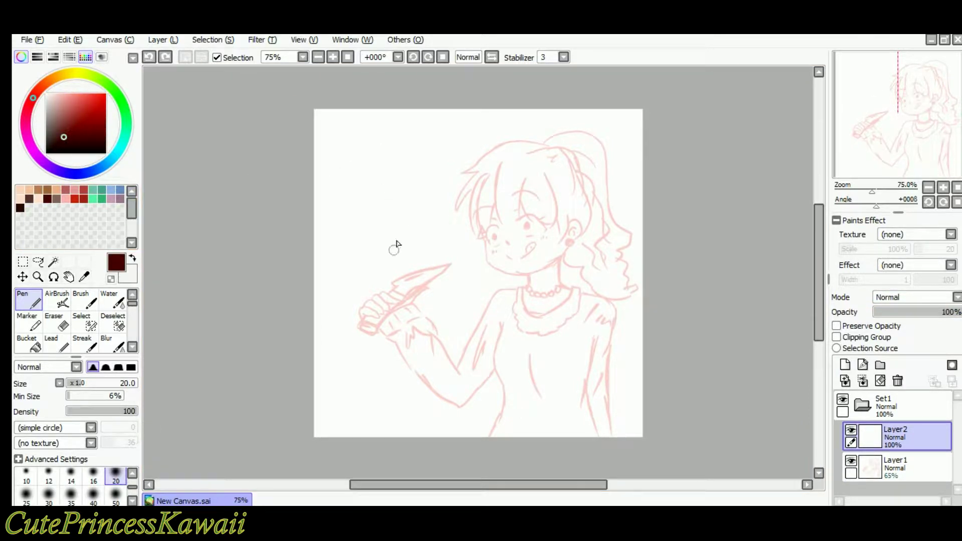
pyautogui.moveTo(396, 244); pyautogui.dragTo(351, 266)
pyautogui.click(333, 57)
pyautogui.moveTo(450, 176)
pyautogui.mouseDown()
pyautogui.moveTo(430, 154)
pyautogui.moveTo(421, 222)
pyautogui.mouseUp()
pyautogui.hotkey('ctrl', 'z')
pyautogui.scroll(1, 434, 126)
pyautogui.moveTo(428, 152); pyautogui.dragTo(423, 234)
pyautogui.hotkey('ctrl', 'z')
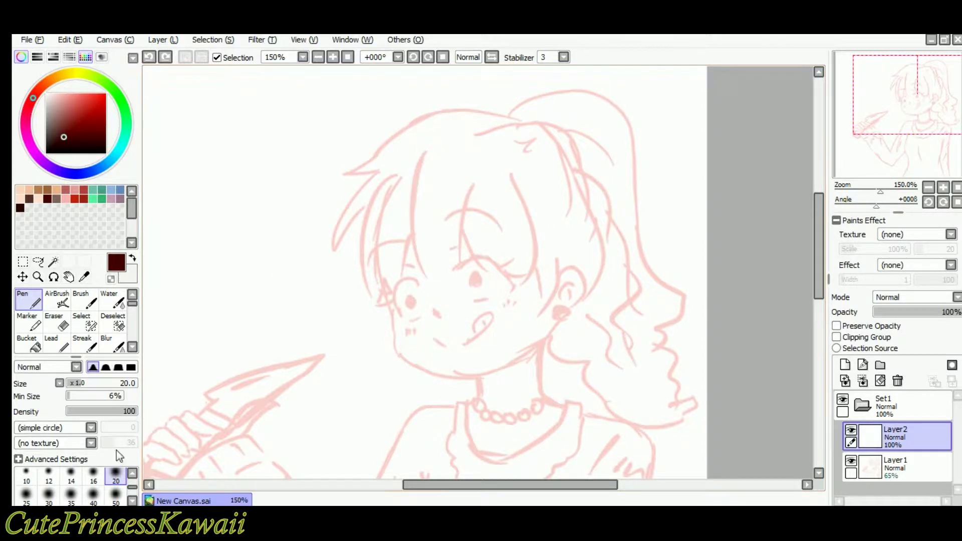
# Set the pen size to 12 and ink the bangs' strands over the forehead.
pyautogui.click(134, 474)
pyautogui.click(27, 495)
pyautogui.click(49, 495)
pyautogui.hotkey('ctrl', 'z')
pyautogui.moveTo(425, 152)
pyautogui.mouseDown()
pyautogui.moveTo(404, 270)
pyautogui.moveTo(426, 280)
pyautogui.mouseUp()
pyautogui.moveTo(507, 174); pyautogui.dragTo(526, 286)
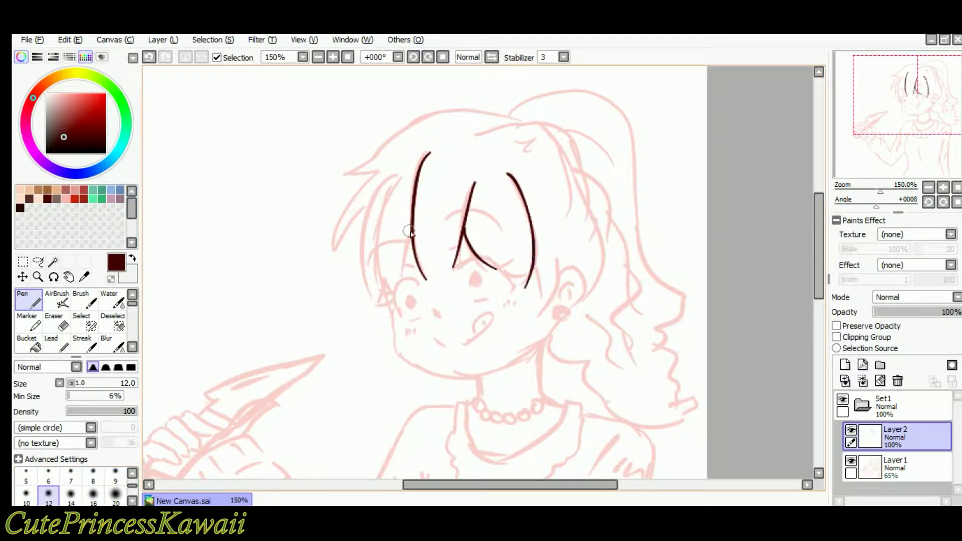
pyautogui.moveTo(409, 234); pyautogui.dragTo(402, 277)
pyautogui.moveTo(394, 188)
pyautogui.mouseDown()
pyautogui.moveTo(391, 306)
pyautogui.moveTo(397, 291)
pyautogui.mouseUp()
# Ink the cheek, chin and jaw outline over the sketch up toward the earring, redrawing the uneven strokes.
pyautogui.moveTo(423, 92); pyautogui.dragTo(434, 24)
pyautogui.scroll(2, 391, 136)
pyautogui.moveTo(390, 136); pyautogui.dragTo(410, 204)
pyautogui.moveTo(349, 267)
pyautogui.mouseDown()
pyautogui.moveTo(380, 372)
pyautogui.moveTo(426, 400)
pyautogui.mouseUp()
pyautogui.moveTo(461, 377)
pyautogui.mouseDown()
pyautogui.moveTo(438, 377)
pyautogui.moveTo(466, 415)
pyautogui.mouseUp()
pyautogui.moveTo(459, 414); pyautogui.dragTo(536, 399)
pyautogui.hotkey('ctrl', 'z')
pyautogui.hotkey('ctrl', 'z')
pyautogui.moveTo(393, 394); pyautogui.dragTo(482, 416)
pyautogui.moveTo(477, 417); pyautogui.dragTo(640, 318)
pyautogui.hotkey('ctrl', 'z')
pyautogui.moveTo(575, 377); pyautogui.dragTo(650, 310)
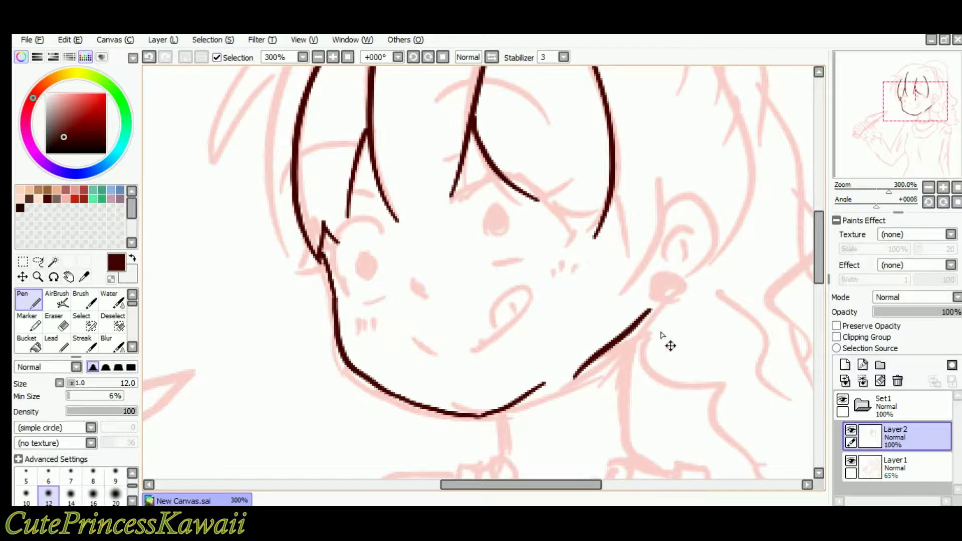
# Ink the side hair strands, the ear and the round earring.
pyautogui.moveTo(607, 230); pyautogui.dragTo(584, 230)
pyautogui.moveTo(590, 194); pyautogui.dragTo(599, 270)
pyautogui.moveTo(630, 175); pyautogui.dragTo(599, 279)
pyautogui.moveTo(636, 203)
pyautogui.mouseDown()
pyautogui.moveTo(674, 265)
pyautogui.moveTo(660, 293)
pyautogui.mouseUp()
pyautogui.moveTo(646, 278)
pyautogui.mouseDown()
pyautogui.moveTo(648, 302)
pyautogui.moveTo(666, 256)
pyautogui.mouseUp()
pyautogui.hotkey('ctrl', 'z')
pyautogui.hotkey('ctrl', 'z')
# Set the pen size to 14 and ink the thick upper lid and lashes of the eye nearer the ear.
pyautogui.moveTo(428, 200); pyautogui.dragTo(494, 170)
pyautogui.hotkey('ctrl', 'z')
pyautogui.press(']')
pyautogui.moveTo(430, 200)
pyautogui.mouseDown()
pyautogui.moveTo(446, 188)
pyautogui.moveTo(535, 214)
pyautogui.moveTo(523, 261)
pyautogui.moveTo(477, 185)
pyautogui.moveTo(522, 201)
pyautogui.mouseUp()
pyautogui.moveTo(462, 186); pyautogui.dragTo(540, 239)
pyautogui.moveTo(514, 203)
pyautogui.mouseDown()
pyautogui.moveTo(570, 218)
pyautogui.moveTo(561, 184)
pyautogui.mouseUp()
pyautogui.moveTo(546, 233); pyautogui.dragTo(534, 245)
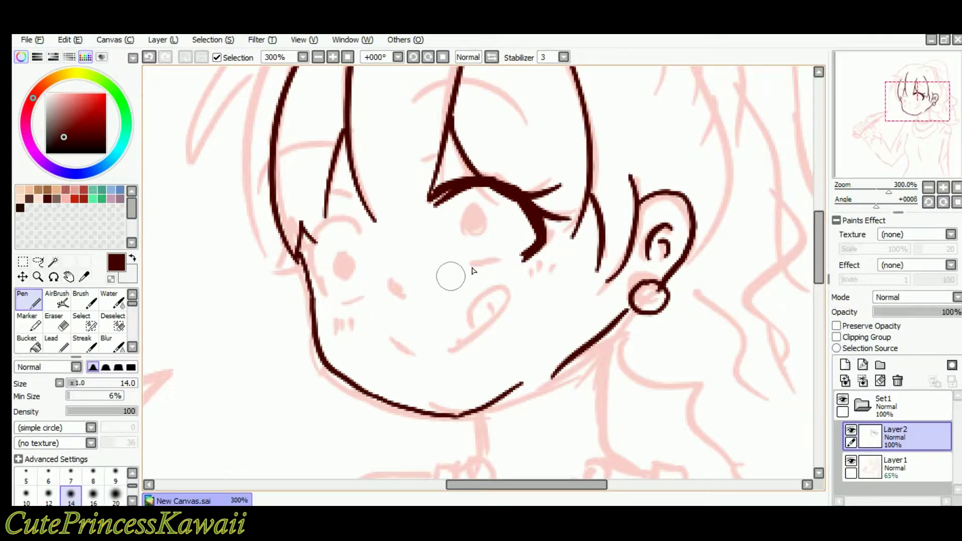
# Reduce the pen size to 12 and ink the short lower lid line and round pupil of the same eye.
pyautogui.press('[')
pyautogui.moveTo(469, 264); pyautogui.dragTo(500, 262)
pyautogui.moveTo(475, 207)
pyautogui.mouseDown()
pyautogui.moveTo(465, 215)
pyautogui.moveTo(475, 207)
pyautogui.mouseUp()
# Ink the other eye, using pen size 14 for the upper lid and lashes and 12 for the lower lid and pupil.
pyautogui.hscroll(-4, 469, 246)
pyautogui.press(']')
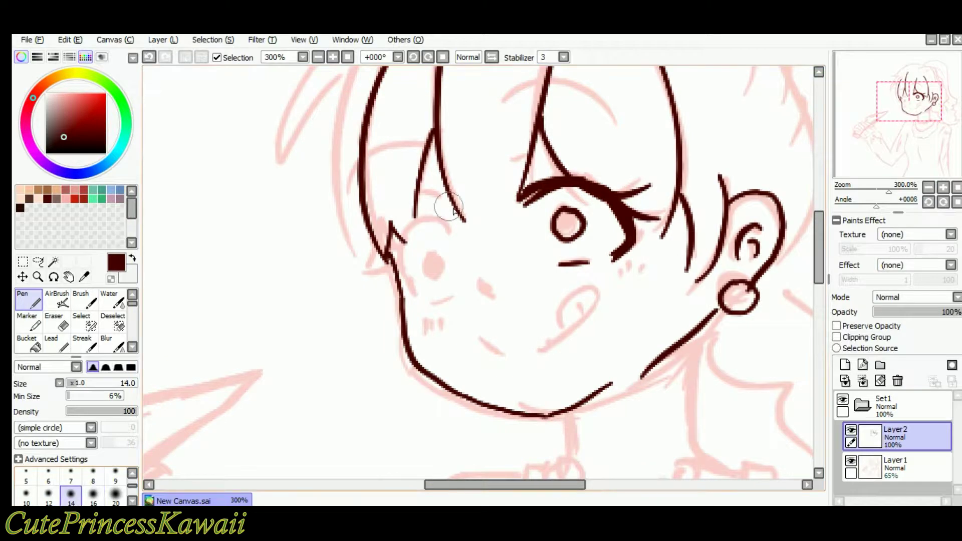
pyautogui.moveTo(455, 225)
pyautogui.mouseDown()
pyautogui.moveTo(408, 234)
pyautogui.moveTo(409, 292)
pyautogui.moveTo(424, 230)
pyautogui.moveTo(380, 240)
pyautogui.moveTo(369, 265)
pyautogui.mouseUp()
pyautogui.click(48, 494)
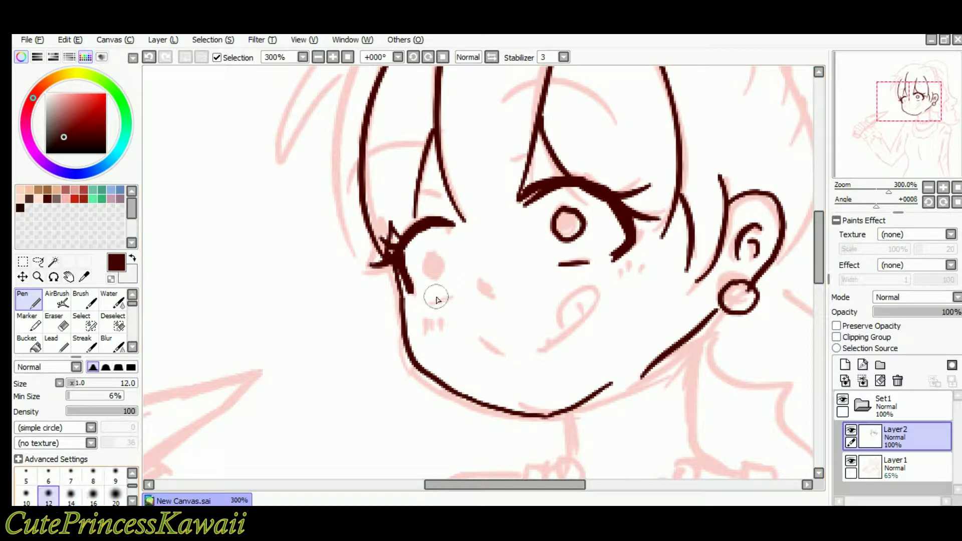
pyautogui.moveTo(434, 299); pyautogui.dragTo(451, 291)
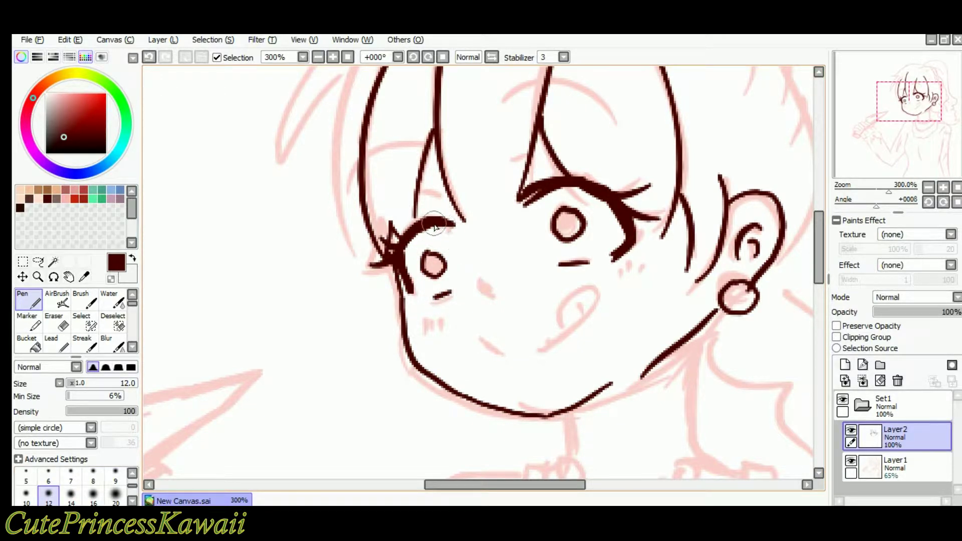
# Finish the far eye's upper lid and ink both eyebrows and the short eyelid creases above the eyes.
pyautogui.moveTo(432, 224); pyautogui.dragTo(454, 229)
pyautogui.moveTo(528, 194)
pyautogui.mouseDown()
pyautogui.moveTo(555, 185)
pyautogui.moveTo(543, 173)
pyautogui.mouseUp()
pyautogui.hotkey('ctrl', 'z')
pyautogui.moveTo(502, 117)
pyautogui.mouseDown()
pyautogui.moveTo(627, 142)
pyautogui.moveTo(606, 131)
pyautogui.moveTo(600, 143)
pyautogui.mouseUp()
pyautogui.hotkey('ctrl', 'z')
pyautogui.moveTo(428, 206); pyautogui.dragTo(442, 206)
pyautogui.moveTo(426, 163); pyautogui.dragTo(372, 196)
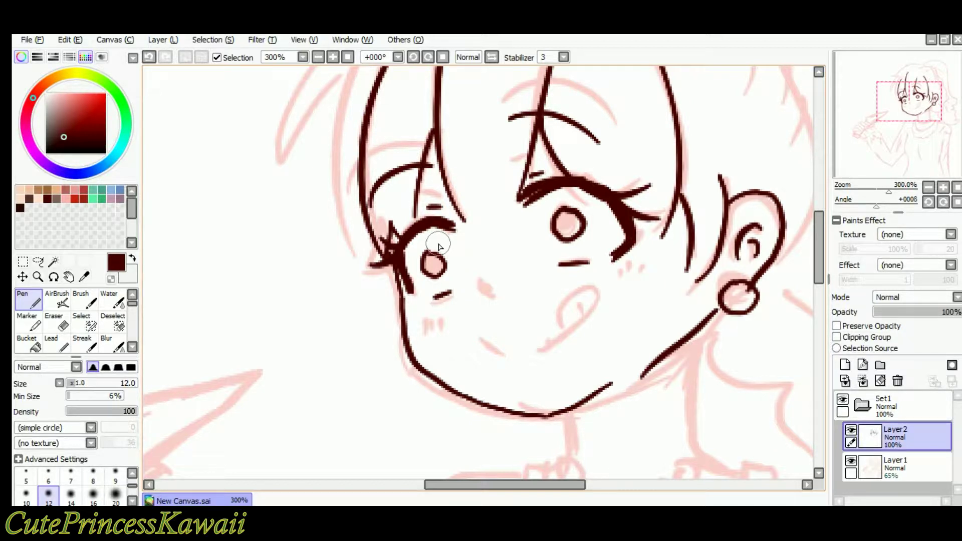
# Lasso the far eye's pupil, rotate it slightly, apply the rotation and clear the selection.
pyautogui.click(37, 261)
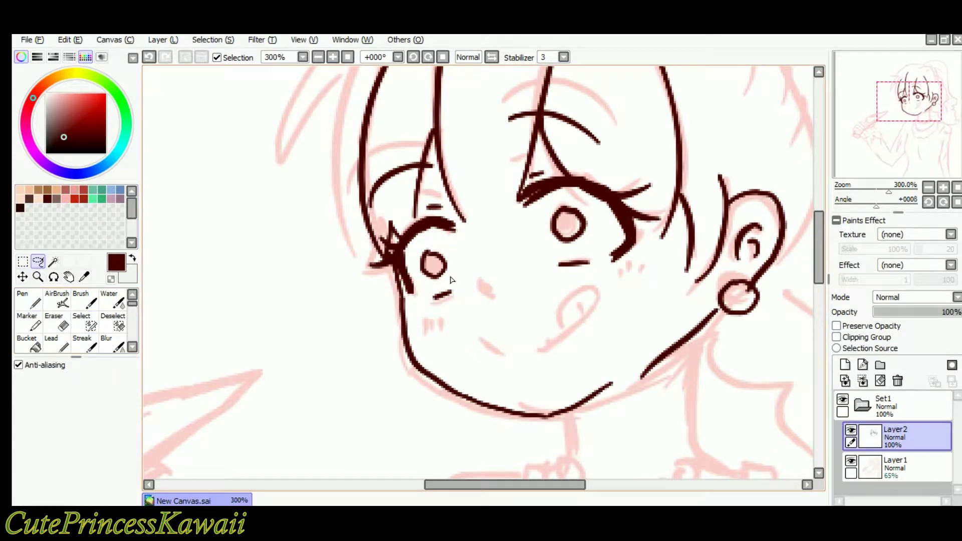
pyautogui.moveTo(452, 283); pyautogui.dragTo(436, 266)
pyautogui.click(25, 263)
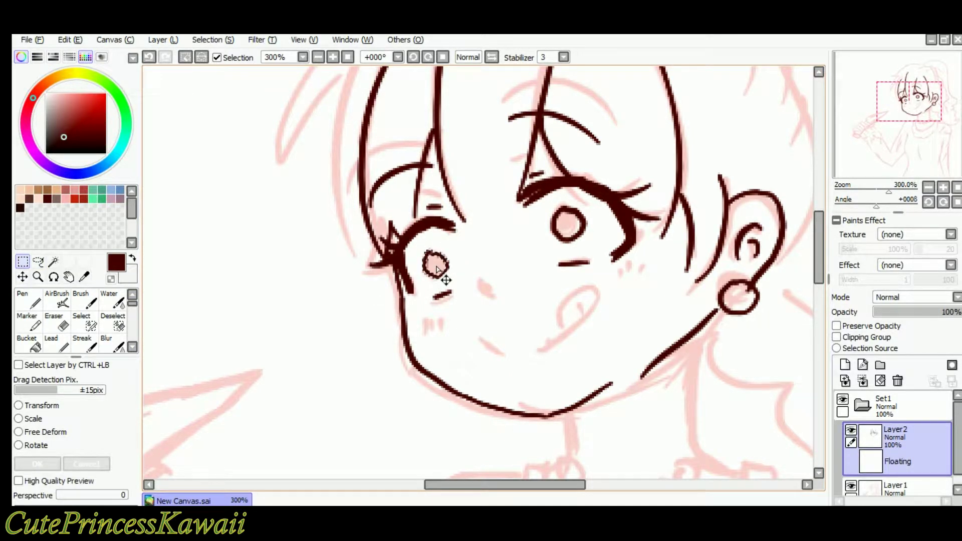
pyautogui.click(18, 445)
pyautogui.moveTo(463, 299); pyautogui.dragTo(457, 305)
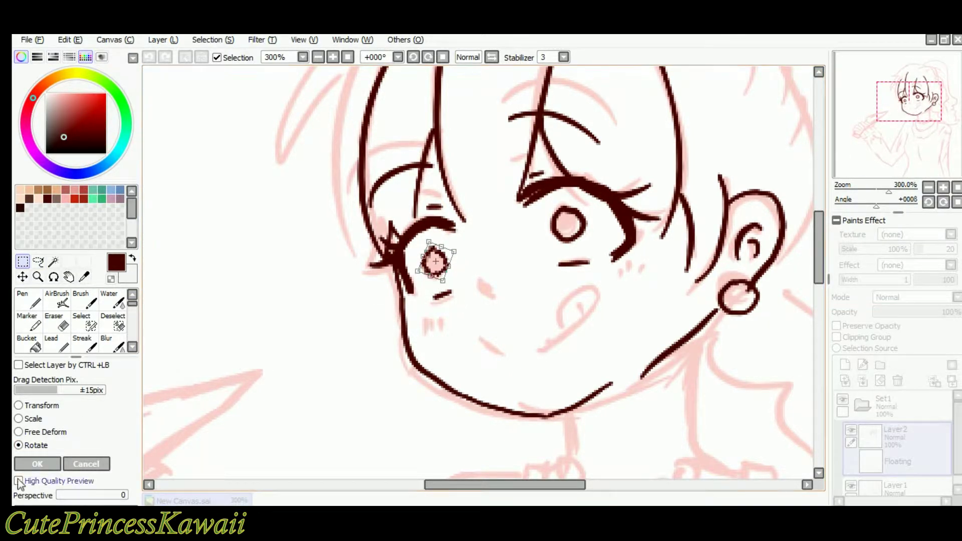
pyautogui.click(35, 464)
pyautogui.click(28, 299)
pyautogui.click(185, 59)
# Ink the small nose, the curved smile and the tongue sticking out at the mouth's corner.
pyautogui.moveTo(482, 289); pyautogui.dragTo(459, 267)
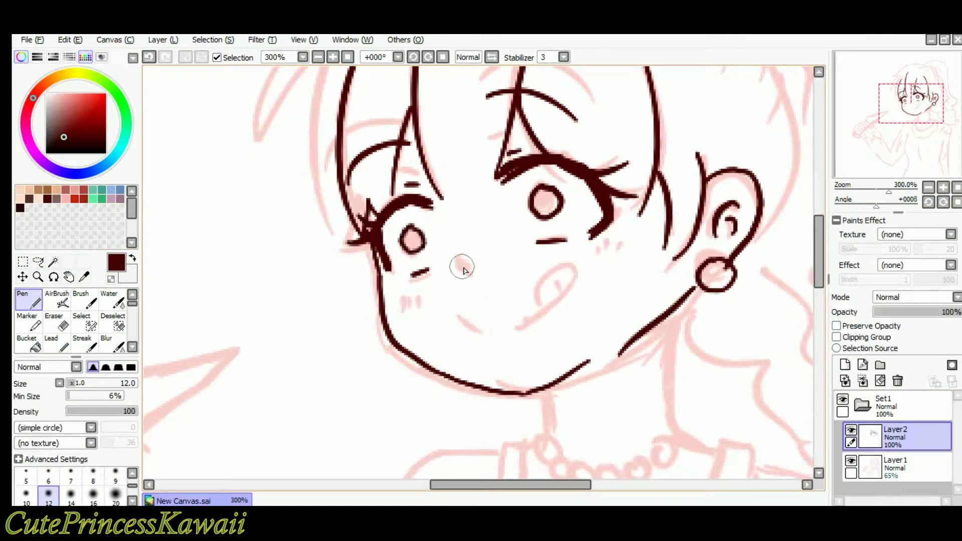
pyautogui.press('Right')
pyautogui.press('Right')
pyautogui.moveTo(419, 318); pyautogui.dragTo(445, 329)
pyautogui.moveTo(472, 328); pyautogui.dragTo(525, 292)
pyautogui.hotkey('ctrl', 'z')
pyautogui.hotkey('ctrl', 'z')
pyautogui.moveTo(473, 325); pyautogui.dragTo(523, 292)
pyautogui.moveTo(495, 309); pyautogui.dragTo(522, 286)
pyautogui.hotkey('ctrl', 'z')
pyautogui.hotkey('ctrl', 'z')
pyautogui.hotkey('ctrl', 'z')
pyautogui.moveTo(417, 321)
pyautogui.mouseDown()
pyautogui.moveTo(443, 332)
pyautogui.moveTo(523, 284)
pyautogui.mouseUp()
pyautogui.moveTo(495, 311)
pyautogui.mouseDown()
pyautogui.moveTo(515, 277)
pyautogui.moveTo(523, 287)
pyautogui.mouseUp()
pyautogui.hotkey('ctrl', 'z')
pyautogui.moveTo(505, 291); pyautogui.dragTo(509, 303)
# Ink short slanted blush marks on both cheeks and briefly hide the sketch layer to check the line art.
pyautogui.moveTo(545, 264); pyautogui.dragTo(549, 256)
pyautogui.moveTo(552, 262); pyautogui.dragTo(557, 254)
pyautogui.moveTo(359, 300); pyautogui.dragTo(371, 290)
pyautogui.moveTo(373, 297); pyautogui.dragTo(379, 291)
pyautogui.click(882, 467)
pyautogui.click(850, 460)
pyautogui.click(850, 460)
pyautogui.click(896, 436)
# Ink the outer hair strands and the pointed tuft on the far side of the face.
pyautogui.moveTo(399, 138)
pyautogui.mouseDown()
pyautogui.moveTo(488, 271)
pyautogui.moveTo(346, 315)
pyautogui.moveTo(356, 341)
pyautogui.moveTo(393, 357)
pyautogui.moveTo(355, 189)
pyautogui.mouseUp()
pyautogui.hotkey('ctrl', 'z')
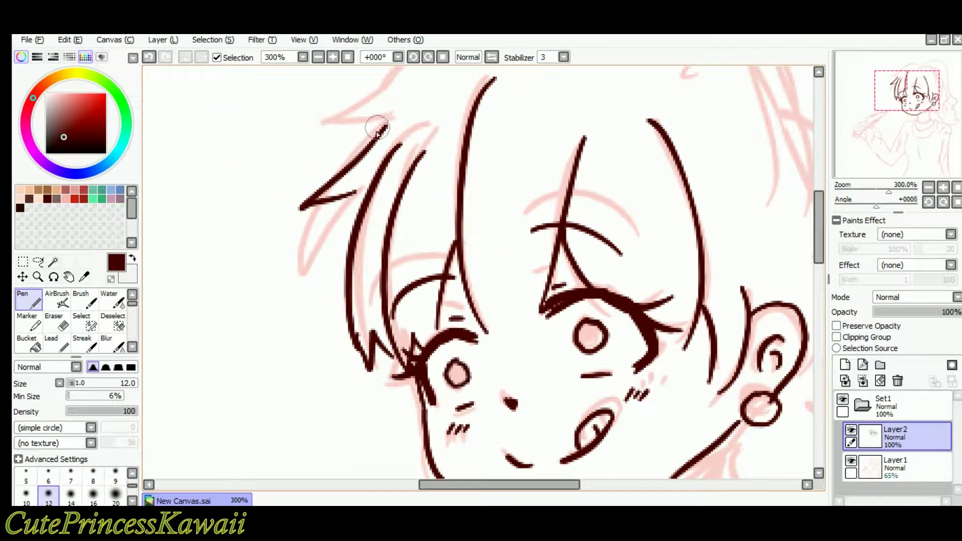
pyautogui.press('Up')
pyautogui.hotkey('ctrl', 'z')
# Ink the top outline of the head and the back hairline curving down to the ear.
pyautogui.moveTo(408, 109)
pyautogui.mouseDown()
pyautogui.moveTo(391, 182)
pyautogui.moveTo(484, 127)
pyautogui.moveTo(613, 160)
pyautogui.moveTo(526, 154)
pyautogui.moveTo(590, 169)
pyautogui.mouseUp()
pyautogui.click(318, 57)
pyautogui.press('Right')
pyautogui.moveTo(576, 145)
pyautogui.mouseDown()
pyautogui.moveTo(622, 242)
pyautogui.moveTo(614, 334)
pyautogui.mouseUp()
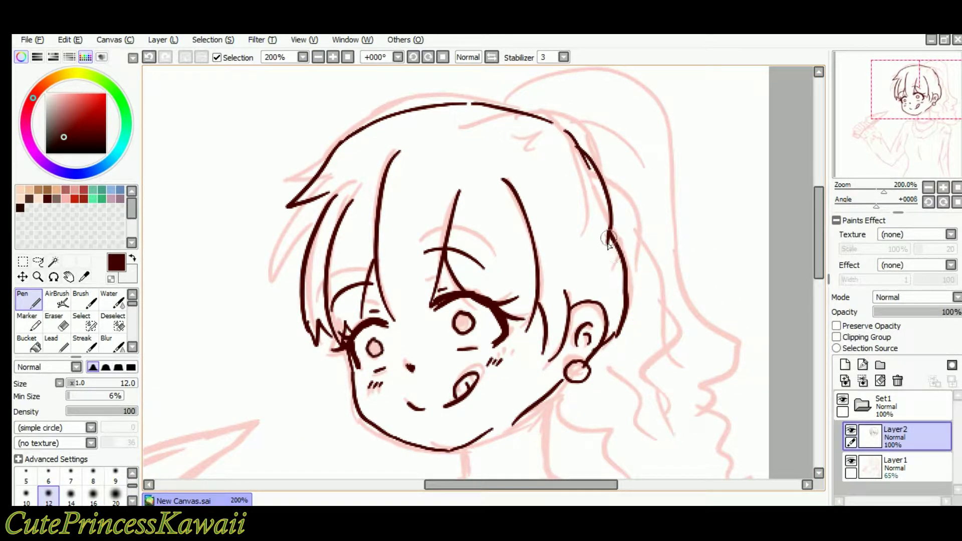
pyautogui.moveTo(609, 240); pyautogui.dragTo(605, 258)
pyautogui.press('Up')
pyautogui.press('Left')
# Ink the tapered hair strands radiating from the ponytail's base.
pyautogui.moveTo(489, 151); pyautogui.dragTo(561, 139)
pyautogui.moveTo(574, 148)
pyautogui.mouseDown()
pyautogui.moveTo(554, 194)
pyautogui.moveTo(591, 235)
pyautogui.mouseUp()
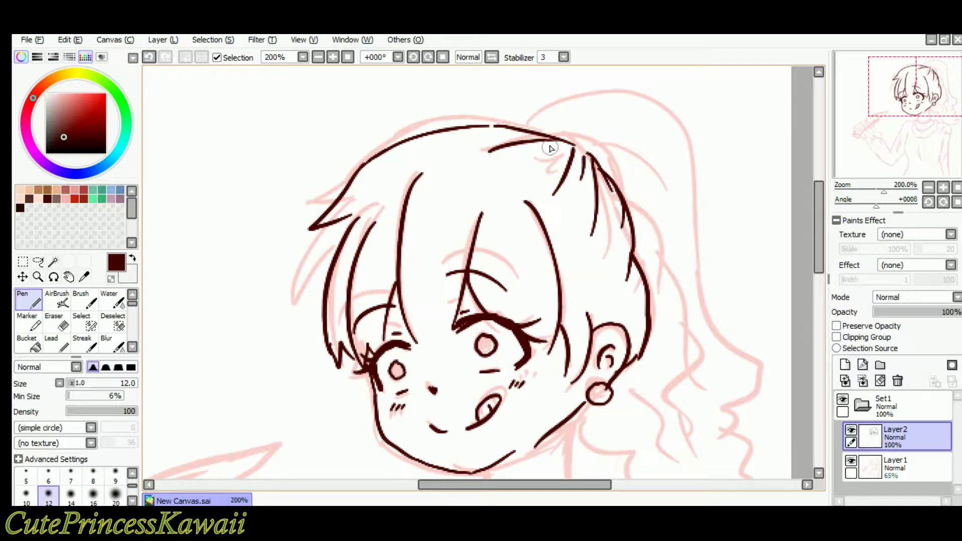
pyautogui.moveTo(563, 142); pyautogui.dragTo(533, 156)
# Ink the ponytail's top curve and long wavy outer edge, redoing strokes that miss the sketch.
pyautogui.press('Right')
pyautogui.press('Right')
pyautogui.moveTo(482, 129); pyautogui.dragTo(544, 121)
pyautogui.moveTo(545, 119)
pyautogui.mouseDown()
pyautogui.moveTo(604, 162)
pyautogui.moveTo(630, 226)
pyautogui.mouseUp()
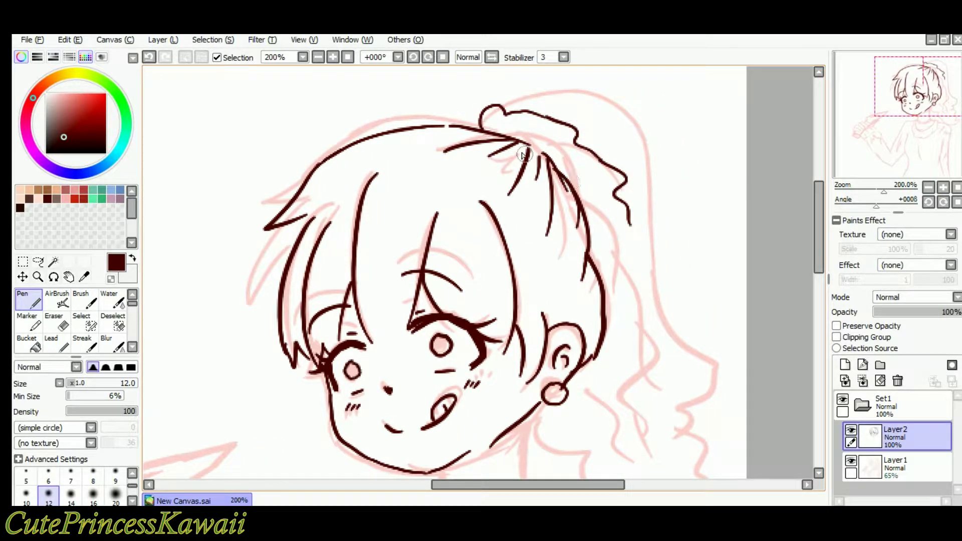
pyautogui.hotkey('ctrl', 'z')
pyautogui.hotkey('ctrl', 'z')
pyautogui.moveTo(483, 130)
pyautogui.mouseDown()
pyautogui.moveTo(510, 117)
pyautogui.moveTo(572, 148)
pyautogui.moveTo(614, 192)
pyautogui.moveTo(623, 223)
pyautogui.moveTo(606, 291)
pyautogui.mouseUp()
pyautogui.hotkey('ctrl', 'z')
pyautogui.moveTo(509, 114)
pyautogui.mouseDown()
pyautogui.moveTo(575, 79)
pyautogui.moveTo(643, 136)
pyautogui.moveTo(663, 269)
pyautogui.moveTo(656, 149)
pyautogui.moveTo(655, 310)
pyautogui.mouseUp()
pyautogui.hotkey('ctrl', 'z')
pyautogui.scroll(-6, 656, 310)
pyautogui.moveTo(660, 178); pyautogui.dragTo(732, 339)
# Ink both sides of the neck from the jaw down to the necklace.
pyautogui.moveTo(525, 297)
pyautogui.mouseDown()
pyautogui.moveTo(569, 273)
pyautogui.moveTo(570, 252)
pyautogui.moveTo(579, 321)
pyautogui.mouseUp()
pyautogui.moveTo(489, 318); pyautogui.dragTo(479, 324)
pyautogui.press('Down')
pyautogui.press('Down')
pyautogui.press('Left')
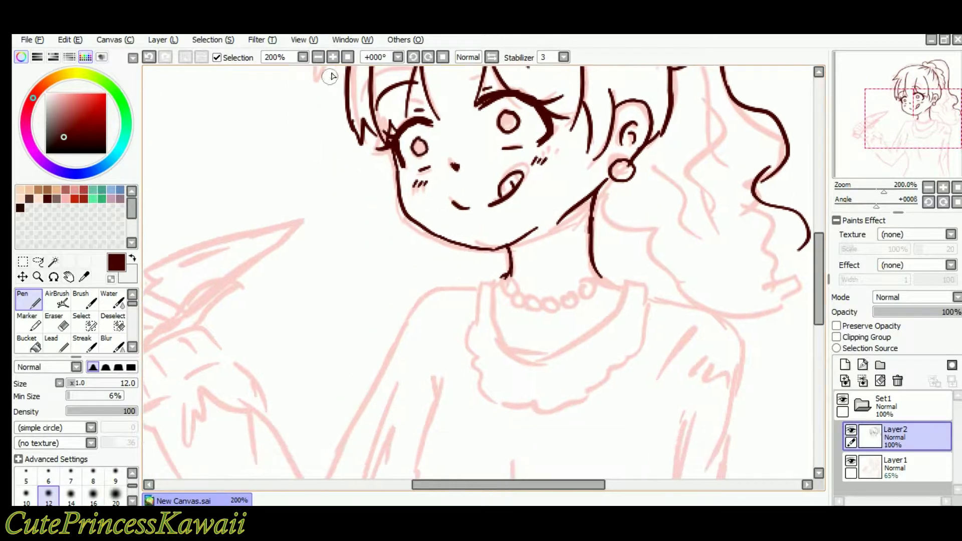
# Ink the first round necklace beads on the side of the neck below the chin.
pyautogui.click(332, 57)
pyautogui.click(333, 58)
pyautogui.press('Right')
pyautogui.press('Right')
pyautogui.press('Down')
pyautogui.moveTo(458, 257)
pyautogui.mouseDown()
pyautogui.moveTo(451, 276)
pyautogui.moveTo(461, 266)
pyautogui.moveTo(448, 255)
pyautogui.moveTo(471, 260)
pyautogui.mouseUp()
pyautogui.hotkey('ctrl', 'z')
pyautogui.hotkey('ctrl', 'z')
pyautogui.hotkey('ctrl', 'z')
pyautogui.hotkey('ctrl', 'z')
pyautogui.moveTo(457, 286)
pyautogui.mouseDown()
pyautogui.moveTo(497, 306)
pyautogui.moveTo(476, 282)
pyautogui.mouseUp()
pyautogui.hotkey('ctrl', 'z')
pyautogui.moveTo(486, 311)
pyautogui.mouseDown()
pyautogui.moveTo(482, 331)
pyautogui.moveTo(493, 305)
pyautogui.mouseUp()
# Ink the remaining necklace beads up to the other side of the neck and clean them up with the Eraser.
pyautogui.moveTo(515, 333)
pyautogui.mouseDown()
pyautogui.moveTo(530, 345)
pyautogui.moveTo(637, 303)
pyautogui.moveTo(626, 278)
pyautogui.moveTo(659, 261)
pyautogui.moveTo(655, 245)
pyautogui.moveTo(671, 275)
pyautogui.mouseUp()
pyautogui.hotkey('ctrl', 'z')
pyautogui.hotkey('ctrl', 'z')
pyautogui.hotkey('ctrl', 'z')
pyautogui.hotkey('ctrl', 'z')
pyautogui.click(56, 323)
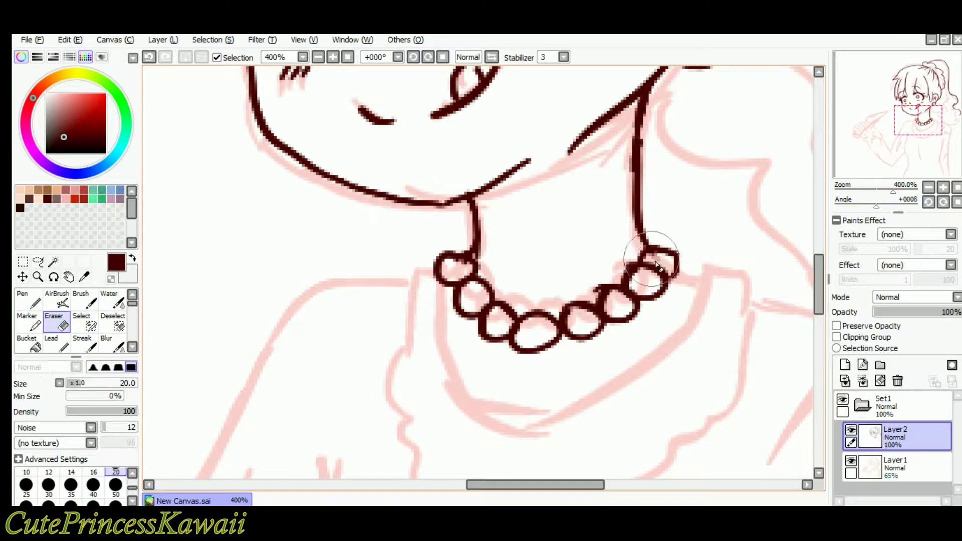
# Ink the collar's curved inner neckline below the necklace with the Pen.
pyautogui.click(28, 300)
pyautogui.scroll(-3, 562, 256)
pyautogui.moveTo(414, 215)
pyautogui.mouseDown()
pyautogui.moveTo(414, 252)
pyautogui.moveTo(526, 366)
pyautogui.mouseUp()
pyautogui.moveTo(672, 215)
pyautogui.mouseDown()
pyautogui.moveTo(657, 257)
pyautogui.moveTo(523, 366)
pyautogui.mouseUp()
pyautogui.moveTo(507, 331)
pyautogui.mouseDown()
pyautogui.moveTo(643, 270)
pyautogui.moveTo(519, 324)
pyautogui.moveTo(498, 307)
pyautogui.mouseUp()
# Ink the collar's scalloped outer edge on the side of the knife arm.
pyautogui.press('Left')
pyautogui.press('Left')
pyautogui.press('Left')
pyautogui.moveTo(479, 209)
pyautogui.mouseDown()
pyautogui.moveTo(424, 344)
pyautogui.moveTo(518, 457)
pyautogui.moveTo(574, 459)
pyautogui.mouseUp()
# Ink the collar's shoulder edge and the rest of its scalloped outline, adding a fold line under the neckline.
pyautogui.press('Right')
pyautogui.press('Right')
pyautogui.press('Right')
pyautogui.press('Down')
pyautogui.press('Down')
pyautogui.press('Down')
pyautogui.moveTo(666, 146); pyautogui.dragTo(727, 171)
pyautogui.moveTo(727, 170)
pyautogui.mouseDown()
pyautogui.moveTo(690, 286)
pyautogui.moveTo(617, 341)
pyautogui.mouseUp()
pyautogui.moveTo(617, 339); pyautogui.dragTo(524, 399)
pyautogui.moveTo(487, 367); pyautogui.dragTo(532, 399)
pyautogui.press('Right')
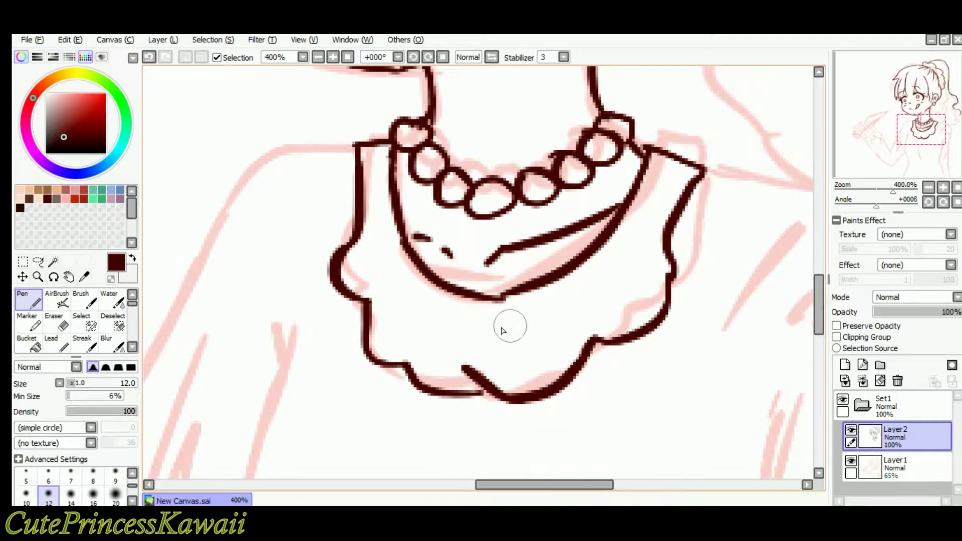
pyautogui.moveTo(466, 315); pyautogui.dragTo(537, 289)
# Ink the shoulder line and the sleeve fold beside the collar on the lowered arm's side.
pyautogui.press('Left')
pyautogui.press('pagedown')
pyautogui.press('pagedown')
pyautogui.press('Right')
pyautogui.press('Down')
pyautogui.moveTo(587, 185)
pyautogui.mouseDown()
pyautogui.moveTo(637, 213)
pyautogui.moveTo(629, 309)
pyautogui.mouseUp()
pyautogui.scroll(-1, 655, 163)
pyautogui.hotkey('ctrl', 'z')
pyautogui.hotkey('ctrl', 'z')
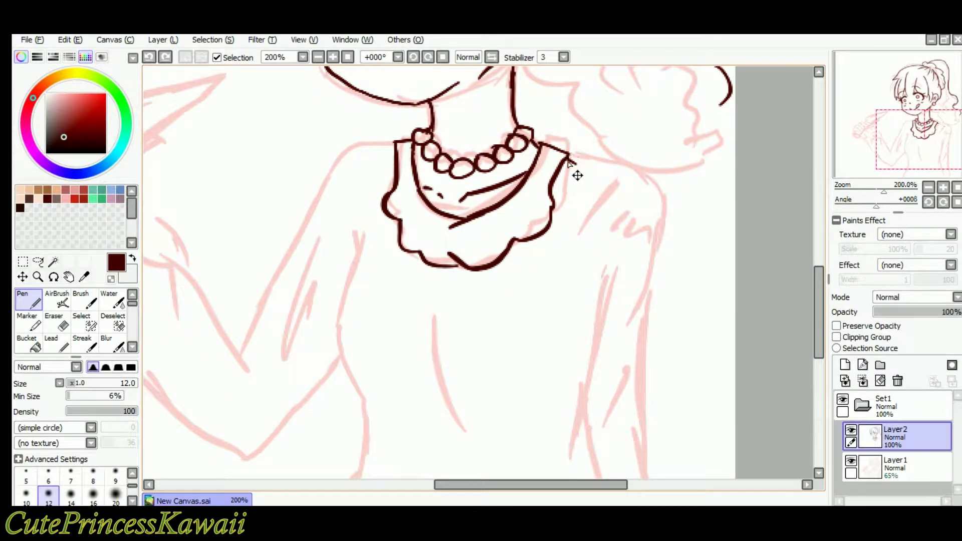
pyautogui.moveTo(604, 168)
pyautogui.mouseDown()
pyautogui.moveTo(633, 268)
pyautogui.moveTo(624, 350)
pyautogui.moveTo(563, 253)
pyautogui.mouseUp()
# Ink the torso's side below the knife arm, curving in at the waist and out over the hip.
pyautogui.scroll(-2, 580, 262)
pyautogui.press('Left')
pyautogui.press('Left')
pyautogui.press('Down')
pyautogui.moveTo(407, 168)
pyautogui.mouseDown()
pyautogui.moveTo(405, 293)
pyautogui.moveTo(427, 374)
pyautogui.mouseUp()
pyautogui.press('Down')
pyautogui.moveTo(423, 335); pyautogui.dragTo(376, 449)
# Ink the torso's other side from the armpit to the waist and on down the hip.
pyautogui.press('Right')
pyautogui.press('Right')
pyautogui.moveTo(587, 166); pyautogui.dragTo(542, 351)
pyautogui.moveTo(550, 307)
pyautogui.mouseDown()
pyautogui.moveTo(605, 449)
pyautogui.moveTo(556, 326)
pyautogui.mouseUp()
pyautogui.hotkey('ctrl', 'z')
pyautogui.hotkey('ctrl', 'z')
pyautogui.hotkey('ctrl', 'z')
pyautogui.hotkey('ctrl', 'z')
pyautogui.moveTo(591, 177); pyautogui.dragTo(553, 356)
pyautogui.moveTo(599, 447); pyautogui.dragTo(558, 320)
# Ink the lowered arm's outline and sleeve folds, then briefly hide the sketch layer to check them.
pyautogui.moveTo(624, 246)
pyautogui.mouseDown()
pyautogui.moveTo(612, 318)
pyautogui.moveTo(635, 429)
pyautogui.mouseUp()
pyautogui.hotkey('ctrl', 'z')
pyautogui.hotkey('ctrl', 'z')
pyautogui.moveTo(623, 248)
pyautogui.mouseDown()
pyautogui.moveTo(611, 319)
pyautogui.moveTo(634, 448)
pyautogui.mouseUp()
pyautogui.hotkey('ctrl', 'z')
pyautogui.hotkey('ctrl', 'z')
pyautogui.moveTo(621, 280); pyautogui.dragTo(639, 447)
pyautogui.moveTo(596, 245)
pyautogui.mouseDown()
pyautogui.moveTo(601, 360)
pyautogui.moveTo(633, 425)
pyautogui.mouseUp()
pyautogui.moveTo(635, 156); pyautogui.dragTo(609, 215)
pyautogui.click(850, 459)
pyautogui.click(850, 460)
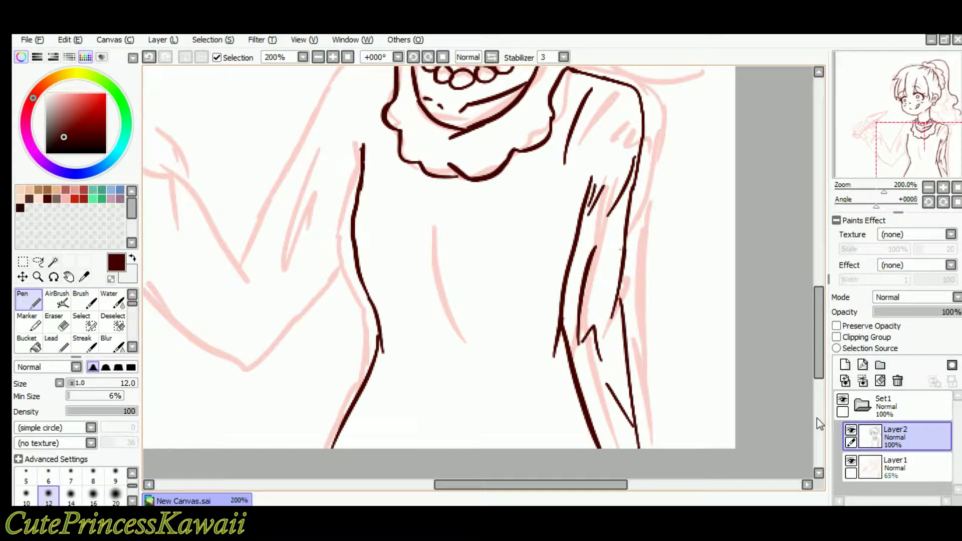
# Ink the long diagonal fold line on the front of the torso.
pyautogui.moveTo(438, 250)
pyautogui.mouseDown()
pyautogui.moveTo(461, 272)
pyautogui.moveTo(472, 361)
pyautogui.moveTo(491, 374)
pyautogui.mouseUp()
pyautogui.hotkey('ctrl', 'z')
pyautogui.hotkey('ctrl', 'z')
pyautogui.moveTo(443, 268); pyautogui.dragTo(523, 386)
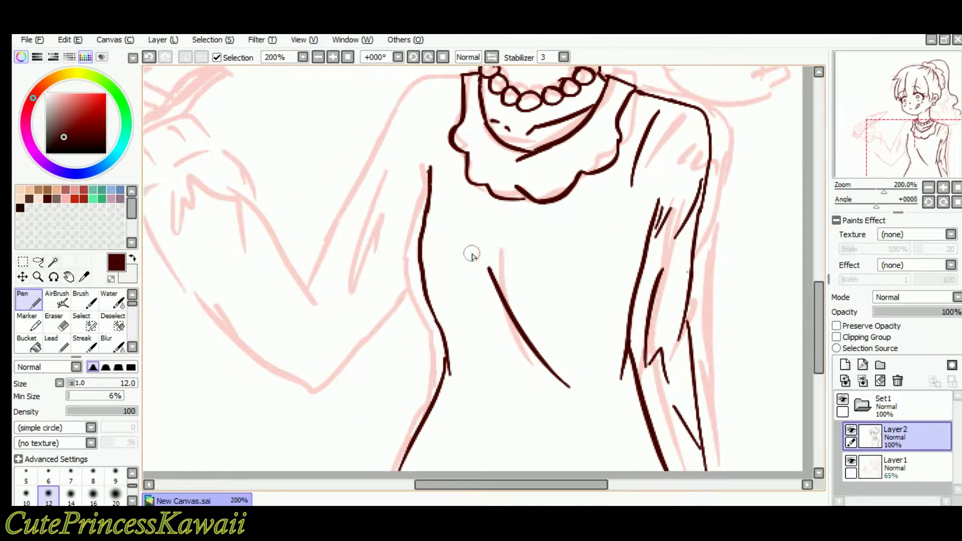
# Ink the raised arm's shoulder curve and both edges of its upper arm, down toward the bent elbow.
pyautogui.click(851, 461)
pyautogui.click(851, 460)
pyautogui.moveTo(393, 127)
pyautogui.mouseDown()
pyautogui.moveTo(550, 170)
pyautogui.moveTo(550, 238)
pyautogui.mouseUp()
pyautogui.moveTo(585, 165)
pyautogui.mouseDown()
pyautogui.moveTo(531, 221)
pyautogui.moveTo(585, 165)
pyautogui.moveTo(538, 189)
pyautogui.moveTo(507, 302)
pyautogui.mouseUp()
pyautogui.hotkey('ctrl', 'z')
pyautogui.hotkey('ctrl', 'z')
pyautogui.moveTo(512, 259); pyautogui.dragTo(444, 359)
pyautogui.hotkey('ctrl', 'z')
pyautogui.moveTo(553, 344); pyautogui.dragTo(467, 456)
pyautogui.hotkey('ctrl', 'z')
pyautogui.moveTo(498, 415); pyautogui.dragTo(480, 440)
pyautogui.hotkey('ctrl', 'z')
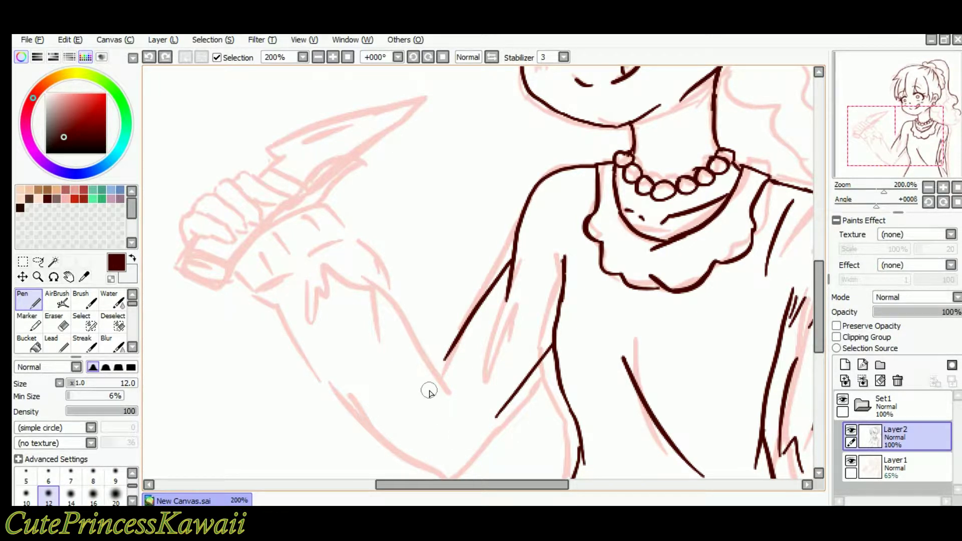
# Ink both edges of the raised forearm between the wrist and the bent elbow, including the cuff opening.
pyautogui.hscroll(-3, 429, 390)
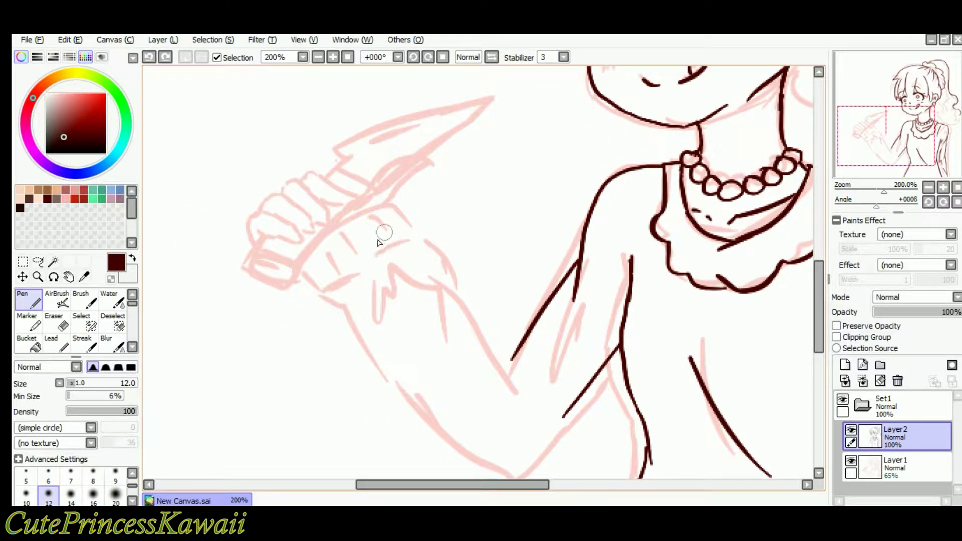
pyautogui.moveTo(320, 251); pyautogui.dragTo(412, 241)
pyautogui.moveTo(521, 396); pyautogui.dragTo(424, 286)
pyautogui.moveTo(373, 260); pyautogui.dragTo(436, 296)
pyautogui.moveTo(348, 273)
pyautogui.mouseDown()
pyautogui.moveTo(331, 319)
pyautogui.moveTo(400, 367)
pyautogui.mouseUp()
pyautogui.moveTo(356, 338)
pyautogui.mouseDown()
pyautogui.moveTo(442, 426)
pyautogui.moveTo(564, 415)
pyautogui.moveTo(529, 461)
pyautogui.mouseUp()
pyautogui.hotkey('ctrl', 'z')
pyautogui.moveTo(457, 438); pyautogui.dragTo(527, 461)
pyautogui.moveTo(443, 373); pyautogui.dragTo(511, 446)
pyautogui.hotkey('ctrl', 'z')
pyautogui.moveTo(439, 411); pyautogui.dragTo(486, 448)
pyautogui.hotkey('ctrl', 'z')
# Add fold lines at the raised arm's shoulder, armpit and upper sleeve, briefly hiding the sketch to check them.
pyautogui.moveTo(629, 295); pyautogui.dragTo(620, 266)
pyautogui.moveTo(634, 176); pyautogui.dragTo(621, 226)
pyautogui.click(851, 460)
pyautogui.click(894, 436)
pyautogui.click(850, 460)
pyautogui.moveTo(603, 317); pyautogui.dragTo(553, 373)
# Ink the scalloped outline of the frilled cuff at the raised arm's wrist.
pyautogui.press('Left')
pyautogui.press('Left')
pyautogui.press('Left')
pyautogui.click(332, 57)
pyautogui.click(333, 57)
pyautogui.press('Left')
pyautogui.press('Left')
pyautogui.press('Left')
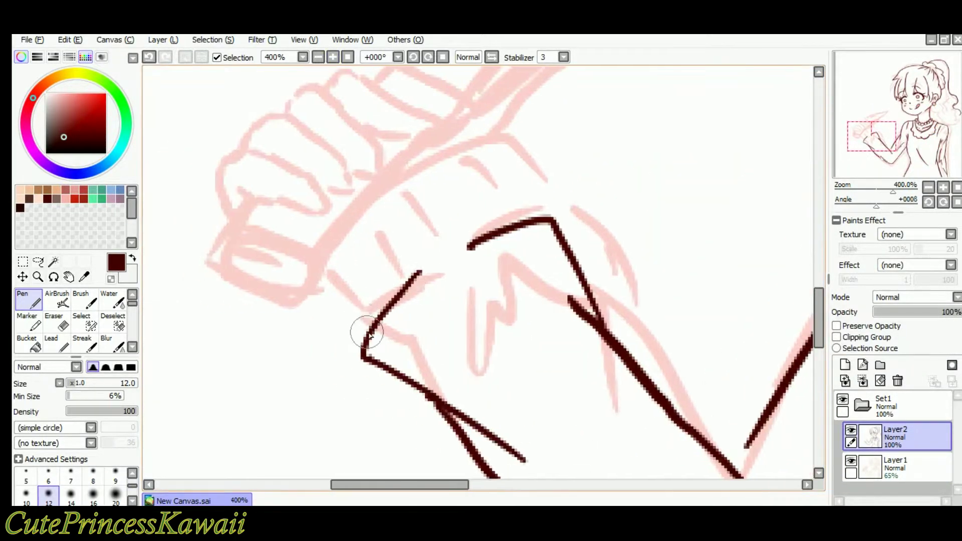
pyautogui.moveTo(362, 345)
pyautogui.mouseDown()
pyautogui.moveTo(300, 264)
pyautogui.moveTo(477, 133)
pyautogui.moveTo(569, 200)
pyautogui.moveTo(568, 228)
pyautogui.mouseUp()
# Add short gather lines inside each scallop of the frilled cuff.
pyautogui.moveTo(333, 235); pyautogui.dragTo(381, 280)
pyautogui.moveTo(418, 168); pyautogui.dragTo(464, 200)
pyautogui.moveTo(496, 140)
pyautogui.mouseDown()
pyautogui.moveTo(524, 195)
pyautogui.moveTo(539, 173)
pyautogui.mouseUp()
pyautogui.moveTo(337, 243); pyautogui.dragTo(353, 284)
pyautogui.moveTo(303, 302); pyautogui.dragTo(364, 318)
pyautogui.moveTo(323, 321); pyautogui.dragTo(349, 320)
pyautogui.press('Left')
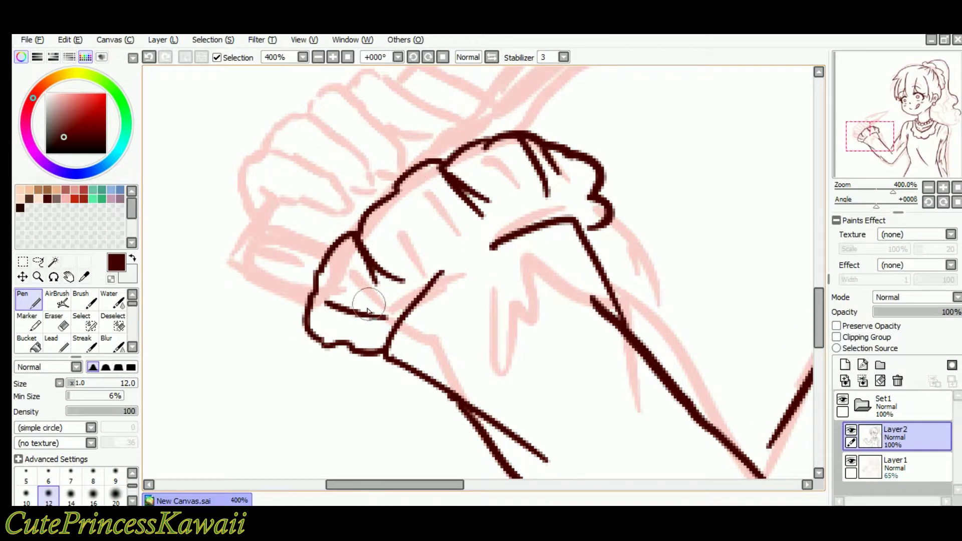
# Hide the sketch, lasso the frilled cuff with the wrist lines, and transform it smaller and closer to the elbow.
pyautogui.click(318, 57)
pyautogui.click(851, 461)
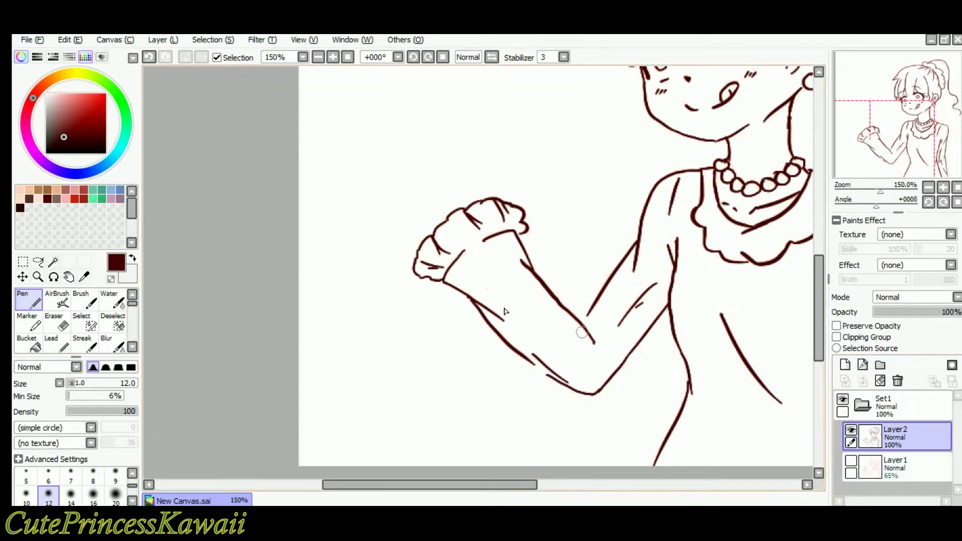
pyautogui.click(38, 262)
pyautogui.moveTo(430, 315)
pyautogui.mouseDown()
pyautogui.moveTo(589, 201)
pyautogui.moveTo(556, 310)
pyautogui.moveTo(579, 337)
pyautogui.mouseUp()
pyautogui.hotkey('ctrl', 't')
pyautogui.moveTo(550, 190); pyautogui.dragTo(518, 214)
pyautogui.moveTo(484, 300); pyautogui.dragTo(516, 299)
pyautogui.moveTo(448, 335); pyautogui.dragTo(443, 340)
pyautogui.click(37, 464)
pyautogui.click(29, 301)
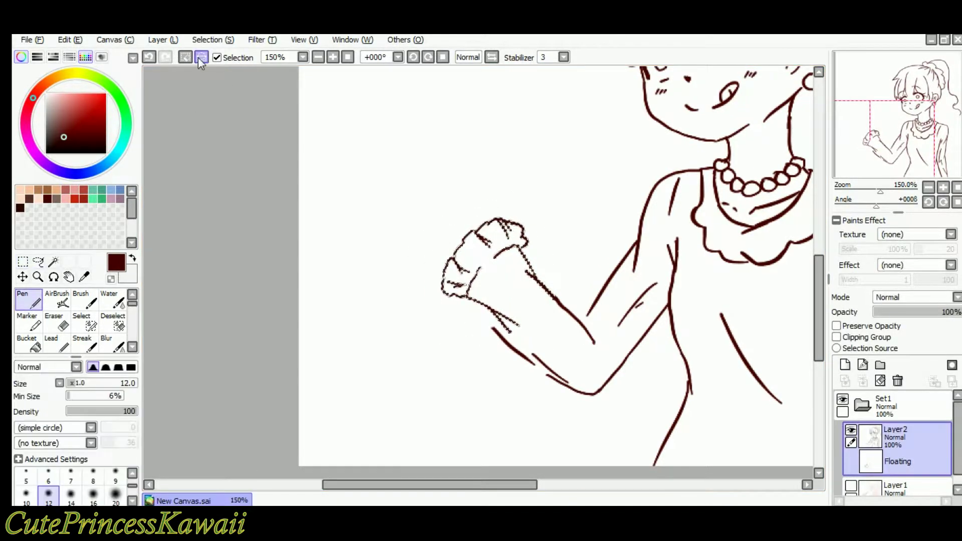
# Deselect the cuff and erase the stray line ends where it meets the forearm's underside.
pyautogui.press('Down')
pyautogui.press('Down')
pyautogui.press('Right')
pyautogui.press('Right')
pyautogui.press('e')
pyautogui.moveTo(477, 310)
pyautogui.mouseDown()
pyautogui.moveTo(484, 302)
pyautogui.moveTo(496, 312)
pyautogui.mouseUp()
pyautogui.press('Left')
pyautogui.press('Left')
# Redraw the forearm's underside line below the cuff, then erase its end and the old elbow curve.
pyautogui.click(29, 300)
pyautogui.click(333, 57)
pyautogui.click(332, 57)
pyautogui.click(333, 57)
pyautogui.press('Right')
pyautogui.press('Right')
pyautogui.press('Down')
pyautogui.press('Down')
pyautogui.press('Right')
pyautogui.moveTo(424, 251); pyautogui.dragTo(565, 337)
pyautogui.hotkey('ctrl', 'z')
pyautogui.moveTo(417, 233); pyautogui.dragTo(558, 349)
pyautogui.press('e')
pyautogui.moveTo(488, 331)
pyautogui.mouseDown()
pyautogui.moveTo(509, 348)
pyautogui.moveTo(584, 361)
pyautogui.moveTo(634, 396)
pyautogui.mouseUp()
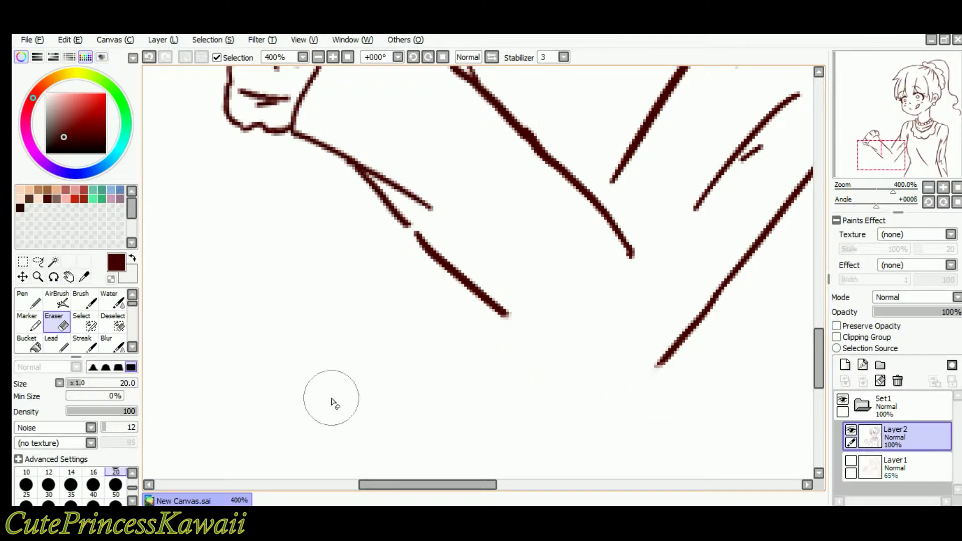
# Re-ink the forearm's underside around the elbow to join the upper arm line.
pyautogui.click(29, 301)
pyautogui.moveTo(519, 326); pyautogui.dragTo(641, 392)
pyautogui.moveTo(647, 295); pyautogui.dragTo(636, 364)
pyautogui.hotkey('ctrl', 'z')
pyautogui.moveTo(534, 295)
pyautogui.mouseDown()
pyautogui.moveTo(640, 376)
pyautogui.moveTo(611, 376)
pyautogui.mouseUp()
pyautogui.hotkey('ctrl', 'z')
pyautogui.hotkey('ctrl', 'z')
pyautogui.moveTo(664, 359)
pyautogui.mouseDown()
pyautogui.moveTo(636, 385)
pyautogui.moveTo(668, 370)
pyautogui.mouseUp()
pyautogui.click(56, 322)
pyautogui.click(37, 305)
pyautogui.moveTo(604, 378)
pyautogui.mouseDown()
pyautogui.moveTo(625, 384)
pyautogui.moveTo(650, 372)
pyautogui.mouseUp()
pyautogui.hotkey('ctrl', 'z')
pyautogui.moveTo(603, 378)
pyautogui.mouseDown()
pyautogui.moveTo(624, 386)
pyautogui.moveTo(672, 361)
pyautogui.moveTo(622, 387)
pyautogui.mouseUp()
pyautogui.hotkey('ctrl', 'z')
pyautogui.moveTo(515, 245)
pyautogui.mouseDown()
pyautogui.moveTo(613, 375)
pyautogui.moveTo(609, 348)
pyautogui.mouseUp()
pyautogui.hotkey('ctrl', 'z')
pyautogui.hotkey('ctrl', 'z')
# Ink a curved sleeve fold with short gather strokes on the forearm just below the cuff.
pyautogui.moveTo(283, 154)
pyautogui.mouseDown()
pyautogui.moveTo(440, 177)
pyautogui.moveTo(442, 266)
pyautogui.mouseUp()
pyautogui.moveTo(497, 181)
pyautogui.mouseDown()
pyautogui.moveTo(506, 220)
pyautogui.moveTo(601, 227)
pyautogui.mouseUp()
pyautogui.moveTo(509, 184)
pyautogui.mouseDown()
pyautogui.moveTo(529, 209)
pyautogui.moveTo(547, 206)
pyautogui.mouseUp()
pyautogui.moveTo(476, 126); pyautogui.dragTo(521, 324)
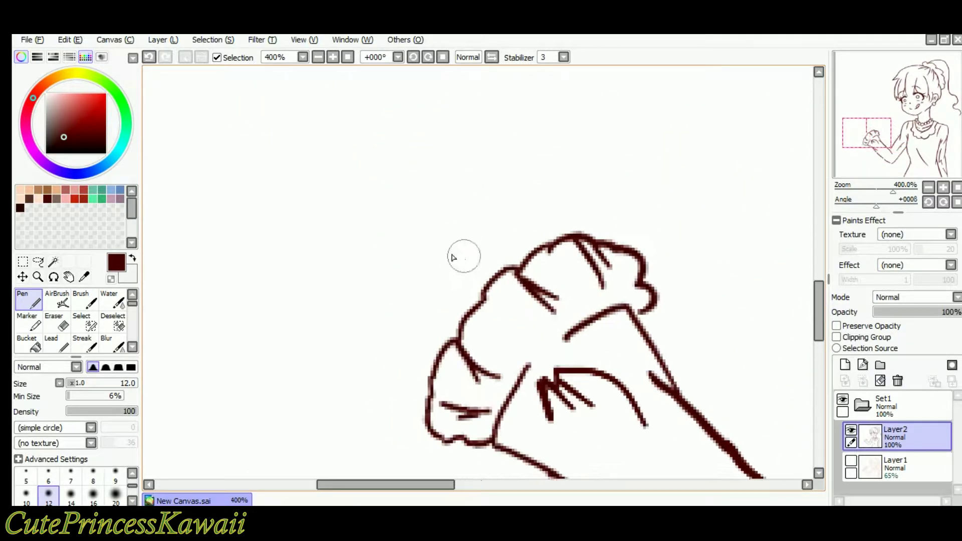
# Show the sketch on Layer1, then move it and rotate it slightly counter-clockwise so the sketched hand meets the inked cuff.
pyautogui.scroll(-1, 451, 257)
pyautogui.click(851, 462)
pyautogui.press('Down')
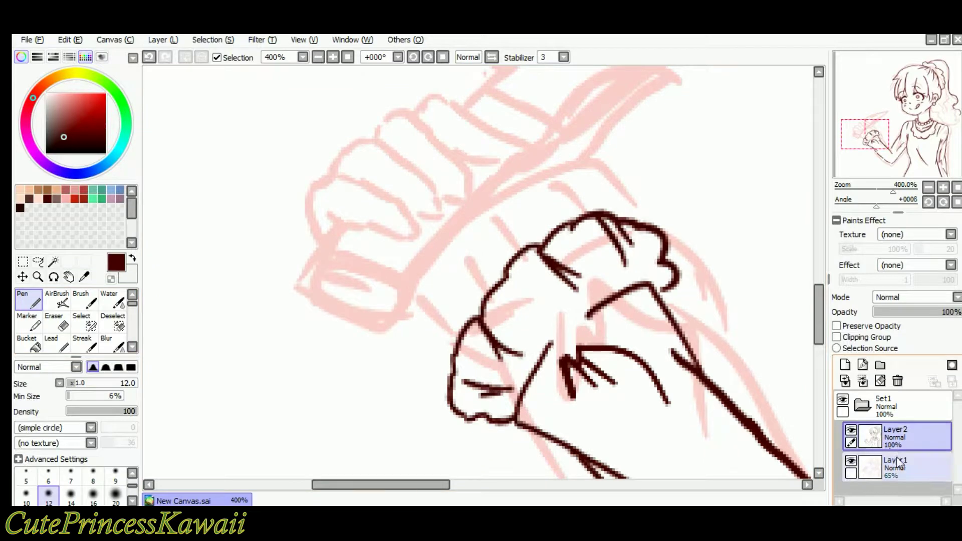
pyautogui.click(895, 456)
pyautogui.moveTo(522, 294)
pyautogui.mouseDown()
pyautogui.moveTo(522, 371)
pyautogui.moveTo(531, 370)
pyautogui.mouseUp()
pyautogui.click(23, 261)
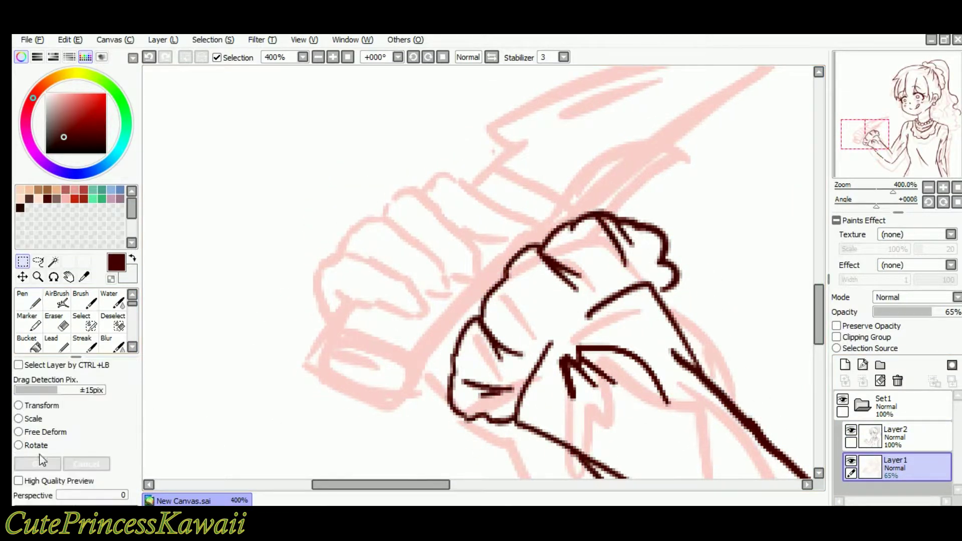
pyautogui.click(19, 445)
pyautogui.click(348, 57)
pyautogui.moveTo(690, 468); pyautogui.dragTo(710, 452)
pyautogui.moveTo(556, 407); pyautogui.dragTo(558, 393)
pyautogui.click(41, 463)
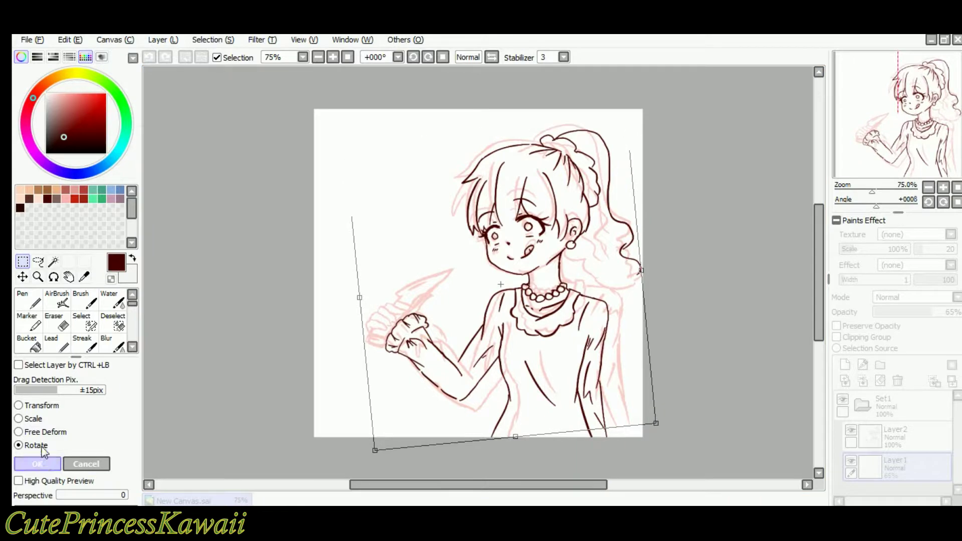
# On Layer2, ink the knife handle's rounded butt end below the fist, with short detail lines inside it.
pyautogui.click(892, 441)
pyautogui.click(335, 59)
pyautogui.click(334, 59)
pyautogui.click(334, 59)
pyautogui.press('Left')
pyautogui.moveTo(257, 152); pyautogui.dragTo(391, 70)
pyautogui.click(333, 58)
pyautogui.click(333, 57)
pyautogui.moveTo(280, 385)
pyautogui.mouseDown()
pyautogui.moveTo(360, 262)
pyautogui.moveTo(361, 338)
pyautogui.moveTo(457, 352)
pyautogui.mouseUp()
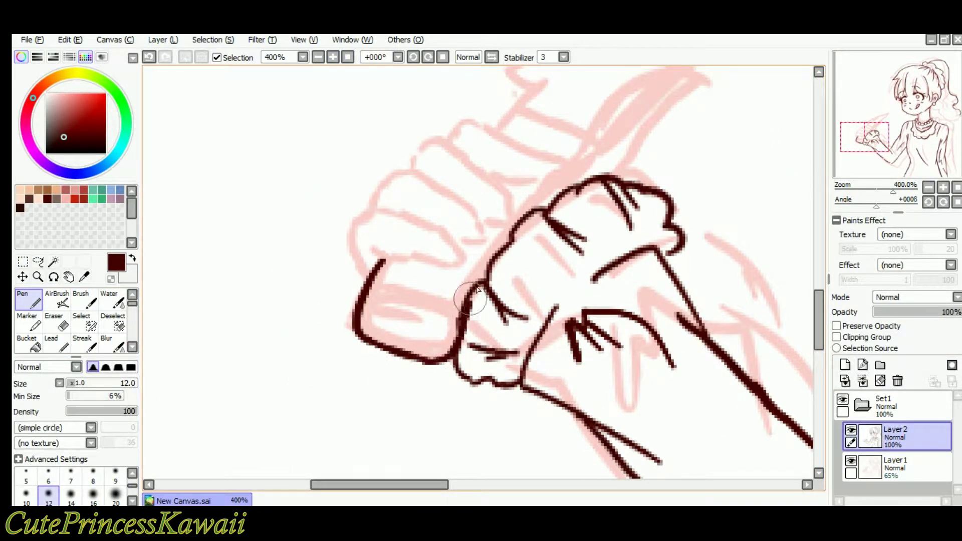
pyautogui.hotkey('ctrl', 'z')
pyautogui.hotkey('ctrl', 'z')
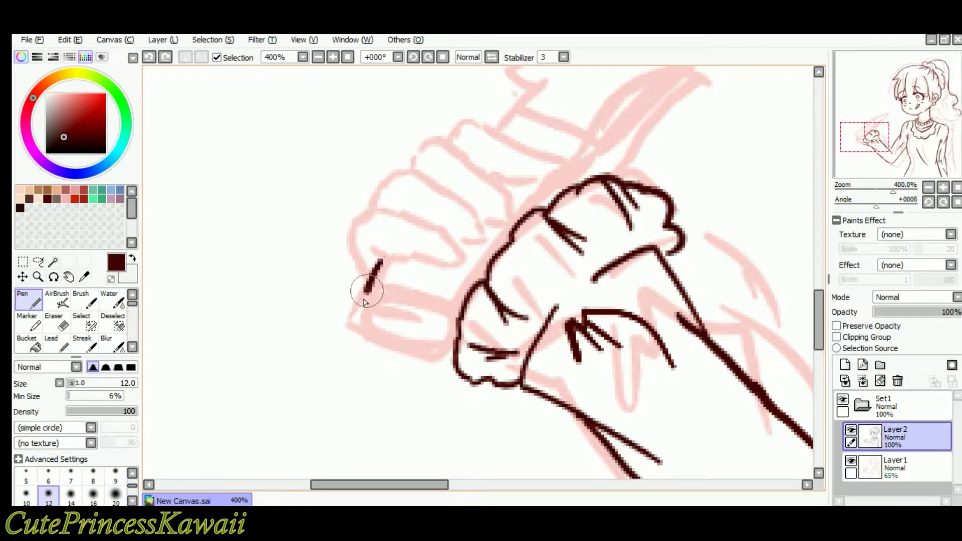
pyautogui.moveTo(382, 260); pyautogui.dragTo(407, 353)
pyautogui.moveTo(415, 353); pyautogui.dragTo(430, 356)
pyautogui.hotkey('ctrl', 'z')
pyautogui.hotkey('ctrl', 'z')
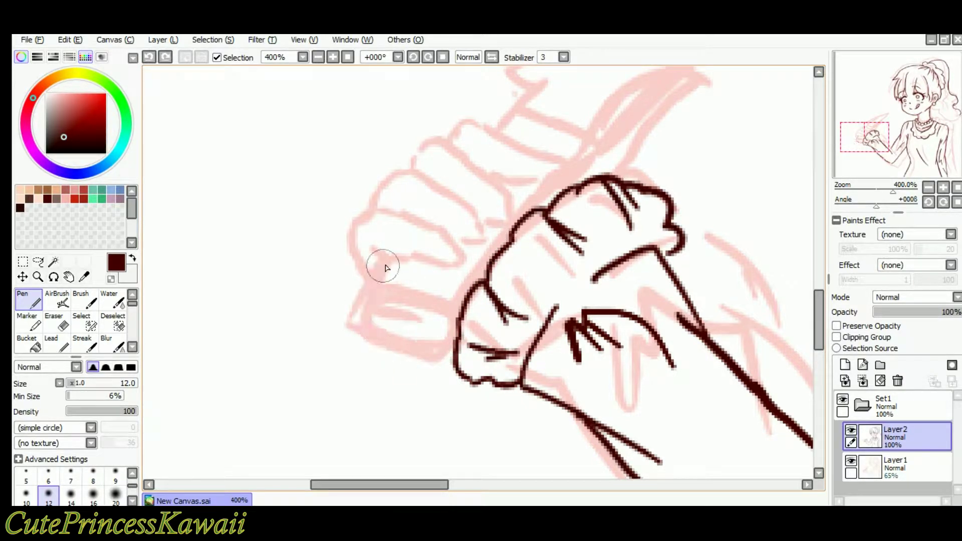
pyautogui.moveTo(382, 263)
pyautogui.mouseDown()
pyautogui.moveTo(366, 301)
pyautogui.moveTo(423, 347)
pyautogui.moveTo(451, 345)
pyautogui.mouseUp()
pyautogui.moveTo(378, 300); pyautogui.dragTo(444, 318)
pyautogui.hotkey('ctrl', 'z')
pyautogui.moveTo(489, 215); pyautogui.dragTo(467, 260)
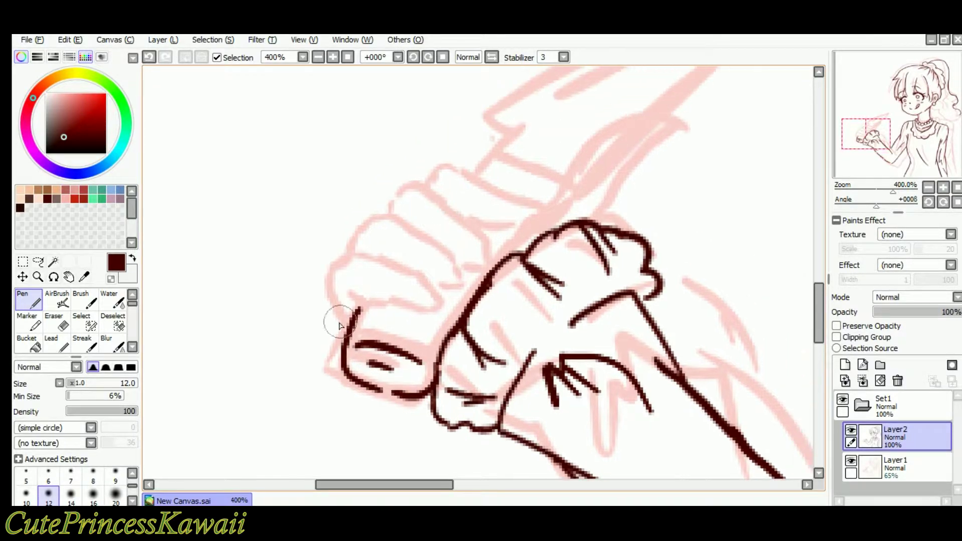
# Ink the four curled fingers gripping the knife handle.
pyautogui.moveTo(355, 254)
pyautogui.mouseDown()
pyautogui.moveTo(406, 267)
pyautogui.moveTo(446, 304)
pyautogui.mouseUp()
pyautogui.moveTo(348, 292); pyautogui.dragTo(395, 311)
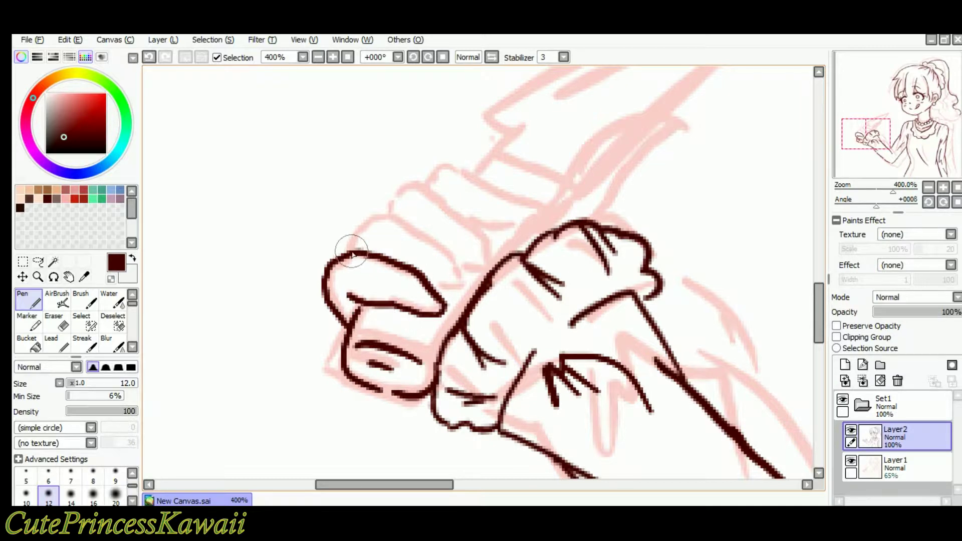
pyautogui.moveTo(407, 230); pyautogui.dragTo(463, 288)
pyautogui.moveTo(393, 214)
pyautogui.mouseDown()
pyautogui.moveTo(415, 193)
pyautogui.moveTo(469, 233)
pyautogui.moveTo(468, 262)
pyautogui.moveTo(410, 188)
pyautogui.moveTo(442, 171)
pyautogui.moveTo(516, 222)
pyautogui.mouseUp()
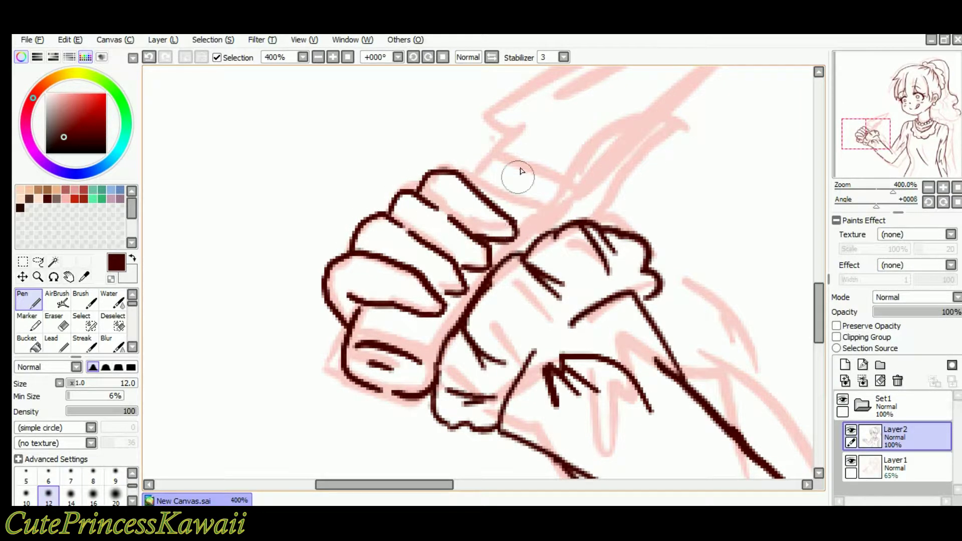
# Ink the top of the knife handle above the fingers and its edge along the cuff, adding short detail strokes.
pyautogui.moveTo(485, 160)
pyautogui.mouseDown()
pyautogui.moveTo(463, 226)
pyautogui.moveTo(441, 226)
pyautogui.moveTo(520, 280)
pyautogui.mouseUp()
pyautogui.moveTo(430, 234); pyautogui.dragTo(462, 244)
pyautogui.moveTo(477, 253); pyautogui.dragTo(518, 272)
# Ink the notch at the knife blade's base and the long curved back of the blade up to its tip.
pyautogui.press('Right')
pyautogui.press('Right')
pyautogui.press('Up')
pyautogui.press('Up')
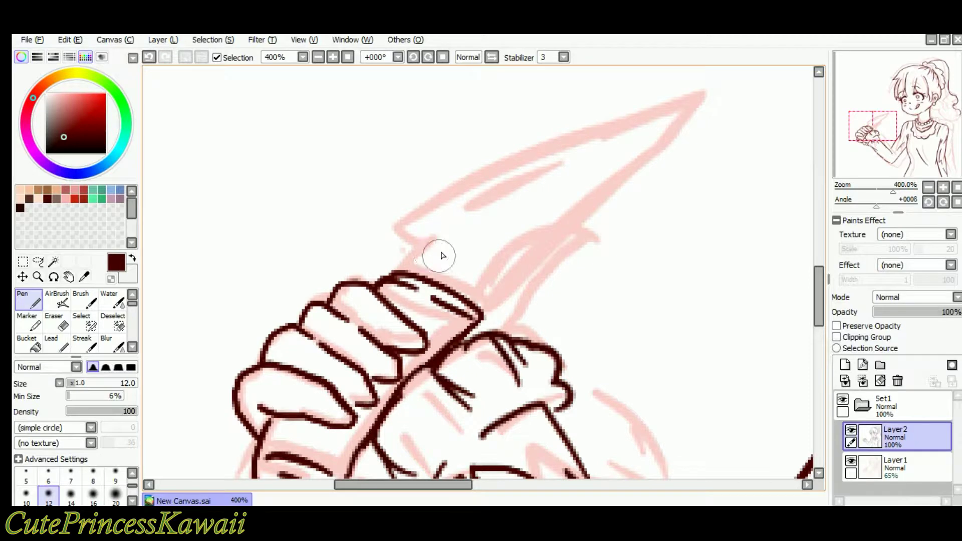
pyautogui.moveTo(371, 248); pyautogui.dragTo(493, 144)
pyautogui.press('Right')
pyautogui.press('Right')
pyautogui.press('Right')
pyautogui.press('Up')
pyautogui.moveTo(304, 270)
pyautogui.mouseDown()
pyautogui.moveTo(392, 180)
pyautogui.moveTo(545, 116)
pyautogui.mouseUp()
pyautogui.moveTo(484, 138); pyautogui.dragTo(622, 106)
# Ink the blade's straight edge from the tip back down to the handle.
pyautogui.moveTo(623, 105); pyautogui.dragTo(586, 139)
pyautogui.moveTo(415, 335)
pyautogui.mouseDown()
pyautogui.moveTo(531, 208)
pyautogui.moveTo(447, 262)
pyautogui.mouseUp()
pyautogui.press('Down')
pyautogui.hotkey('ctrl', 'z')
pyautogui.hotkey('ctrl', 'z')
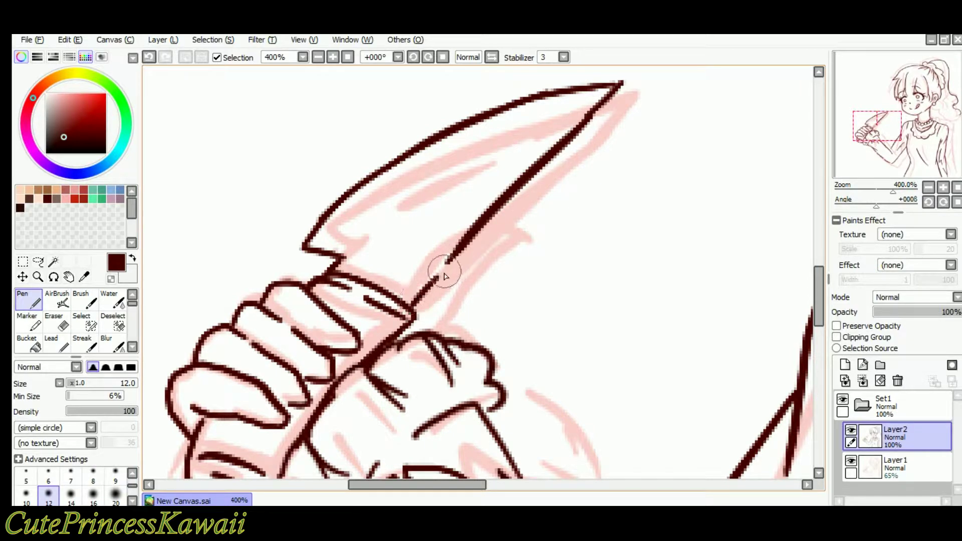
# Ink the narrow rounded thumb shape between the blade's base and the cuff.
pyautogui.moveTo(453, 306); pyautogui.dragTo(488, 236)
pyautogui.moveTo(485, 228); pyautogui.dragTo(507, 233)
pyautogui.hotkey('ctrl', 'z')
pyautogui.moveTo(432, 331)
pyautogui.mouseDown()
pyautogui.moveTo(473, 228)
pyautogui.moveTo(438, 326)
pyautogui.moveTo(481, 257)
pyautogui.moveTo(474, 235)
pyautogui.mouseUp()
pyautogui.hotkey('ctrl', 'z')
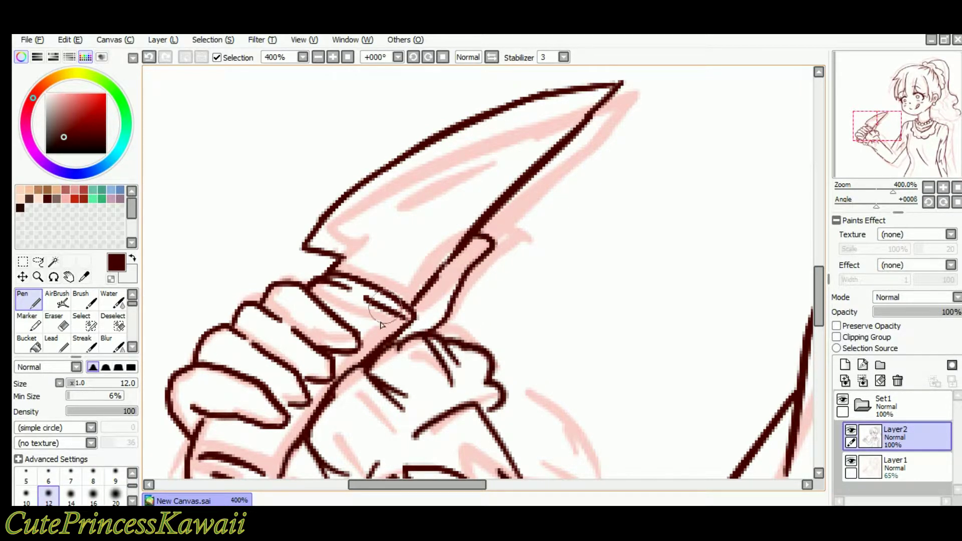
# Ink the detail strokes inside the knife blade and hide the pink sketch layer.
pyautogui.moveTo(364, 232); pyautogui.dragTo(359, 219)
pyautogui.moveTo(387, 198); pyautogui.dragTo(506, 142)
pyautogui.click(348, 58)
pyautogui.click(850, 461)
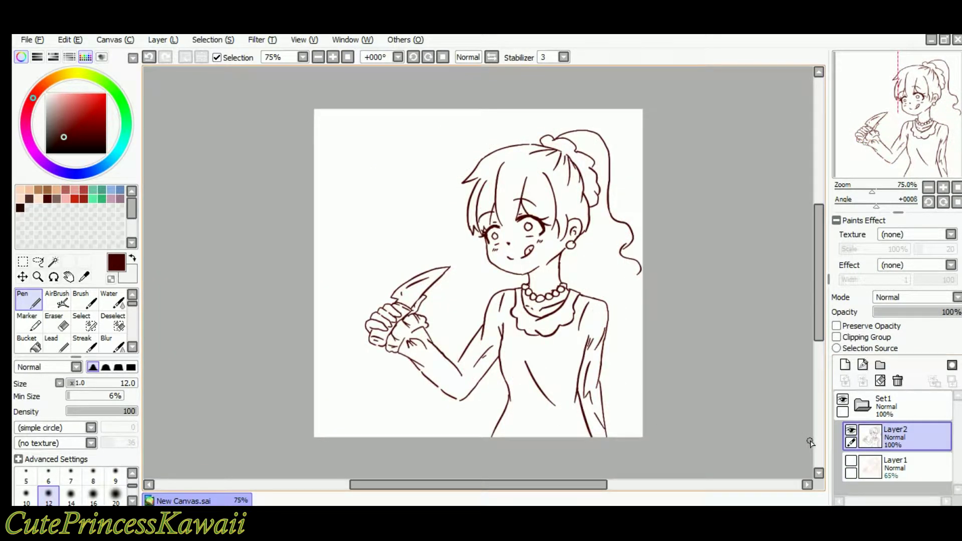
# Lasso the hand and knife, shrink them slightly with a transform, apply it and clear the selection.
pyautogui.click(39, 263)
pyautogui.moveTo(465, 289); pyautogui.dragTo(466, 293)
pyautogui.hotkey('ctrl', 'z')
pyautogui.moveTo(371, 299); pyautogui.dragTo(369, 302)
pyautogui.click(23, 261)
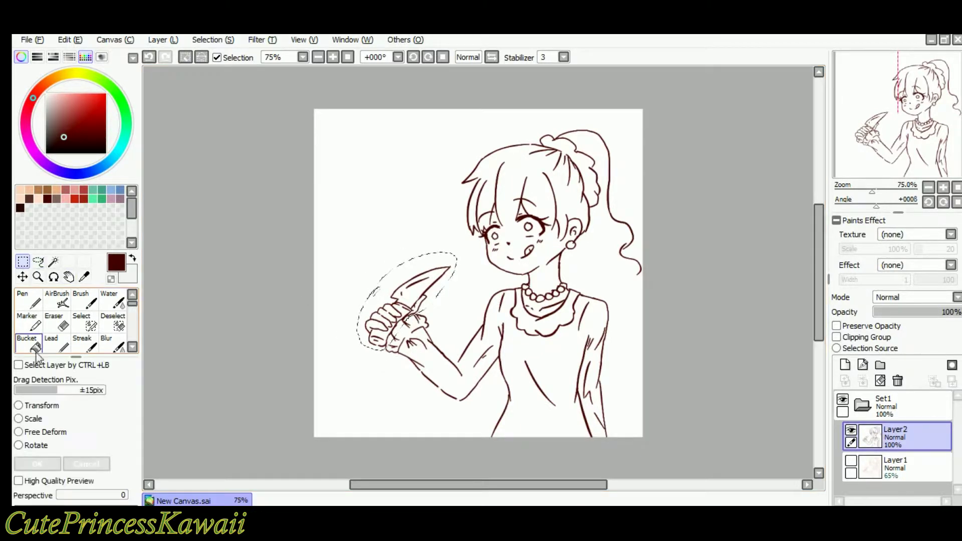
pyautogui.click(30, 405)
pyautogui.moveTo(365, 269); pyautogui.dragTo(374, 282)
pyautogui.moveTo(450, 281); pyautogui.dragTo(441, 281)
pyautogui.moveTo(405, 324); pyautogui.dragTo(405, 322)
pyautogui.moveTo(371, 348); pyautogui.dragTo(374, 346)
pyautogui.moveTo(458, 347); pyautogui.dragTo(456, 349)
pyautogui.click(38, 464)
pyautogui.click(29, 300)
pyautogui.click(186, 57)
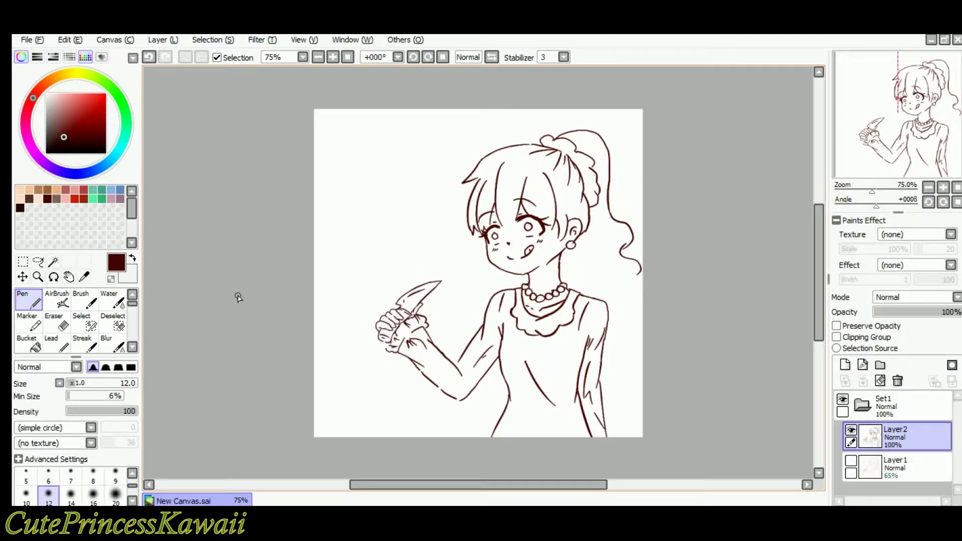
# Ink the missing edge joining the underside of the fist to the cuff frill.
pyautogui.press('Left')
pyautogui.press('Left')
pyautogui.press('Down')
pyautogui.click(333, 57)
pyautogui.click(332, 57)
pyautogui.click(333, 57)
pyautogui.click(333, 57)
pyautogui.click(333, 57)
pyautogui.press('Down')
pyautogui.press('Down')
pyautogui.press('Down')
pyautogui.press('Down')
pyautogui.press('Down')
pyautogui.press('Down')
pyautogui.press('Down')
pyautogui.press('Down')
pyautogui.press('Down')
pyautogui.press('Down')
pyautogui.press('Left')
pyautogui.press('Left')
pyautogui.press('Left')
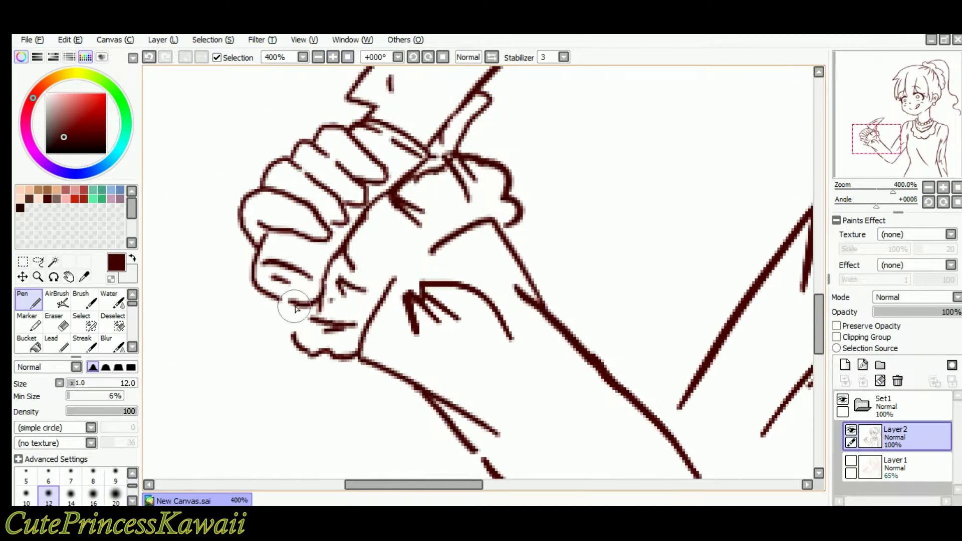
pyautogui.click(116, 301)
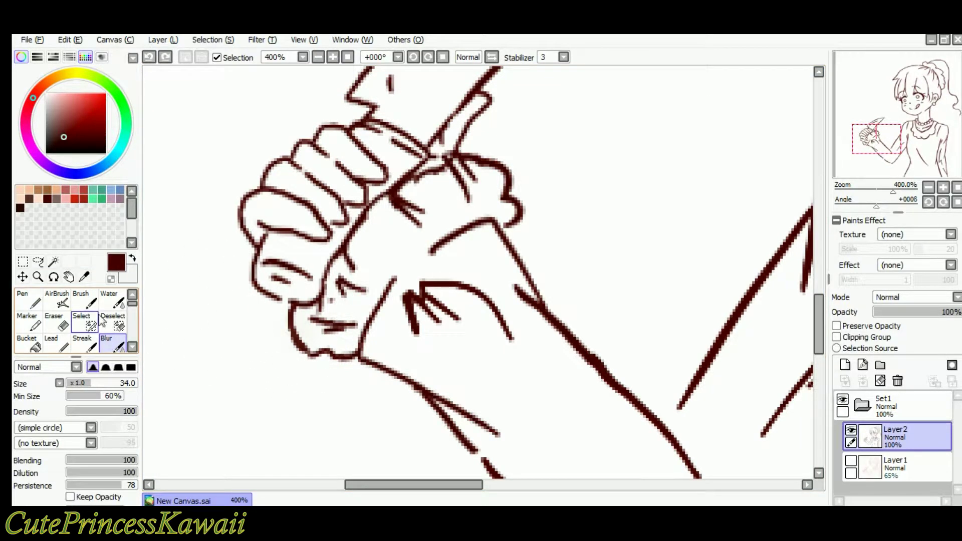
pyautogui.click(31, 300)
pyautogui.hotkey('ctrl', 'z')
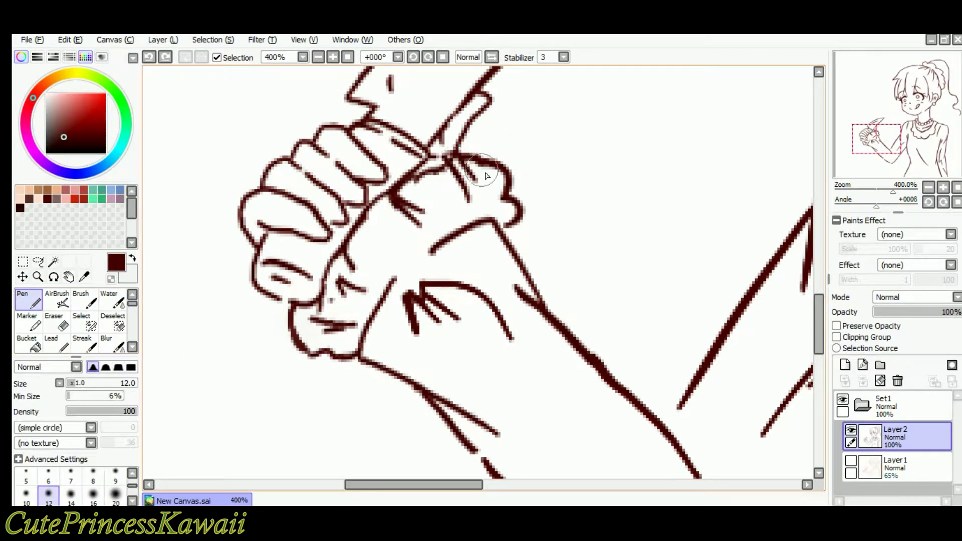
# Show the sketch layer and ink the lowest curls of the ponytail beside the neck.
pyautogui.press('Left')
pyautogui.press('Left')
pyautogui.click(348, 57)
pyautogui.press('Down')
pyautogui.press('Right')
pyautogui.press('Right')
pyautogui.press('Right')
pyautogui.click(850, 461)
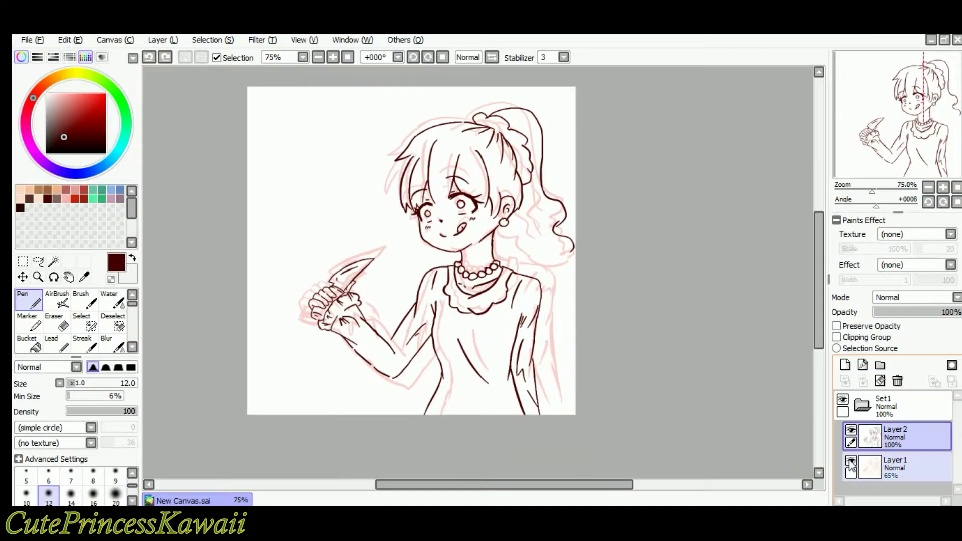
pyautogui.press('Right')
pyautogui.press('Right')
pyautogui.press('Left')
pyautogui.press('Up')
pyautogui.click(332, 58)
pyautogui.click(333, 58)
pyautogui.click(333, 58)
pyautogui.press('Right')
pyautogui.press('Down')
pyautogui.moveTo(440, 197)
pyautogui.mouseDown()
pyautogui.moveTo(474, 246)
pyautogui.moveTo(607, 302)
pyautogui.mouseUp()
pyautogui.moveTo(644, 255); pyautogui.dragTo(618, 309)
# Ink the wavy strands in the middle of the ponytail and the curved strands near its top.
pyautogui.press('Up')
pyautogui.moveTo(532, 118)
pyautogui.mouseDown()
pyautogui.moveTo(550, 219)
pyautogui.moveTo(593, 274)
pyautogui.mouseUp()
pyautogui.press('Up')
pyautogui.press('Up')
pyautogui.press('Up')
pyautogui.press('Up')
pyautogui.press('Up')
pyautogui.press('Up')
pyautogui.press('Up')
pyautogui.press('Up')
pyautogui.press('Up')
pyautogui.press('Up')
pyautogui.press('Up')
pyautogui.moveTo(491, 198)
pyautogui.mouseDown()
pyautogui.moveTo(560, 226)
pyautogui.moveTo(559, 300)
pyautogui.mouseUp()
pyautogui.moveTo(543, 355); pyautogui.dragTo(569, 395)
# Handwrite the note "It's really ugly" in the empty area below the raised arm.
pyautogui.press('Down')
pyautogui.press('Down')
pyautogui.press('Left')
pyautogui.press('Left')
pyautogui.press('Left')
pyautogui.click(347, 57)
pyautogui.press('Down')
pyautogui.press('Right')
pyautogui.press('Right')
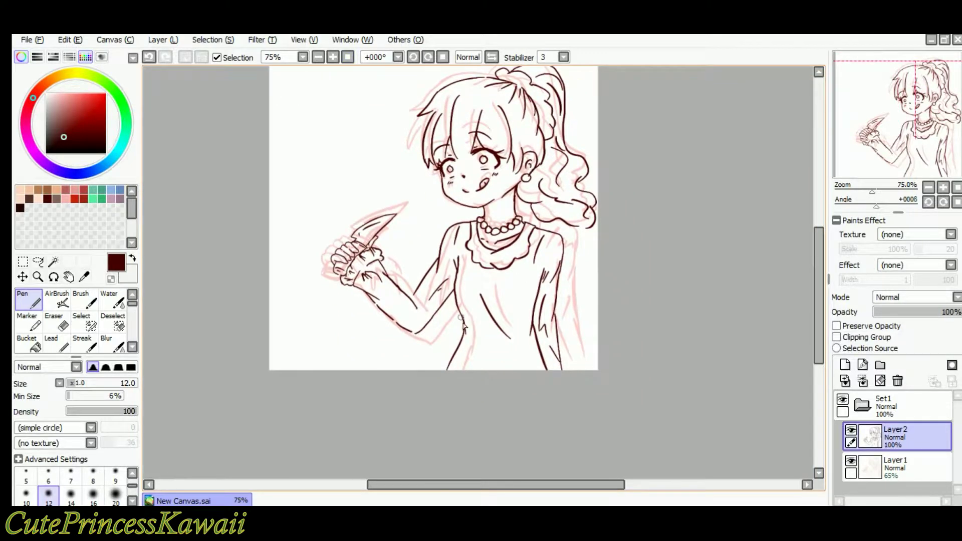
pyautogui.press('Left')
pyautogui.click(333, 57)
pyautogui.press('Down')
pyautogui.moveTo(315, 314); pyautogui.dragTo(320, 329)
pyautogui.moveTo(316, 339); pyautogui.dragTo(331, 331)
pyautogui.moveTo(300, 318); pyautogui.dragTo(318, 312)
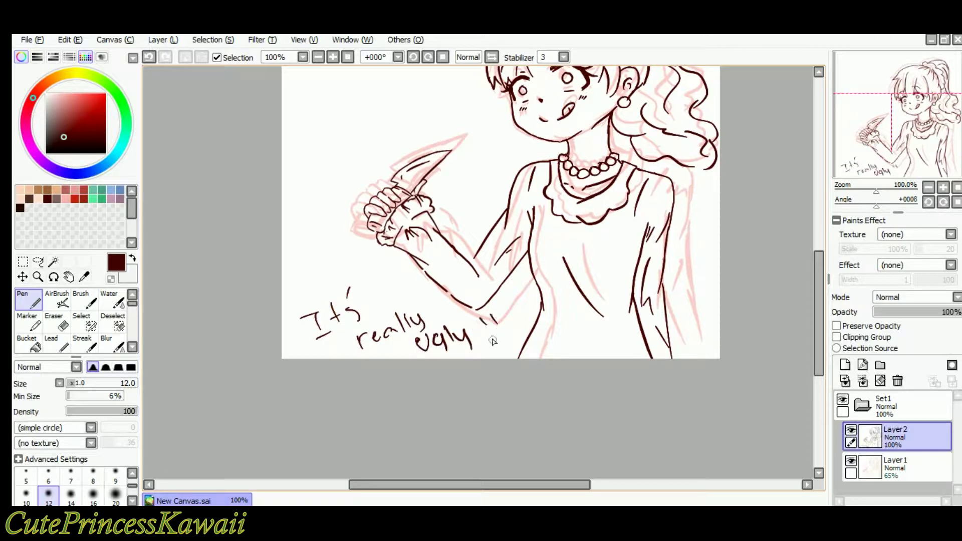
# Undo all strokes of the handwritten note below the arm.
pyautogui.hotkey('ctrl', 'z')
pyautogui.hotkey('ctrl', 'z')
pyautogui.hotkey('ctrl', 'z')
pyautogui.hotkey('ctrl', 'z')
pyautogui.hotkey('ctrl', 'z')
pyautogui.hotkey('ctrl', 'z')
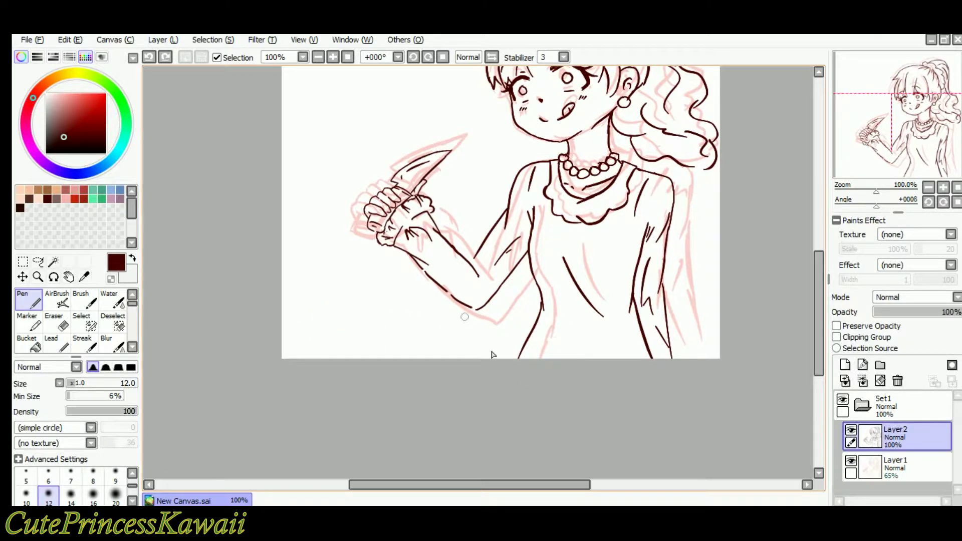
# Replace the sketch layer with a new empty layer and move the line art layer out above the folder.
pyautogui.click(897, 467)
pyautogui.click(898, 381)
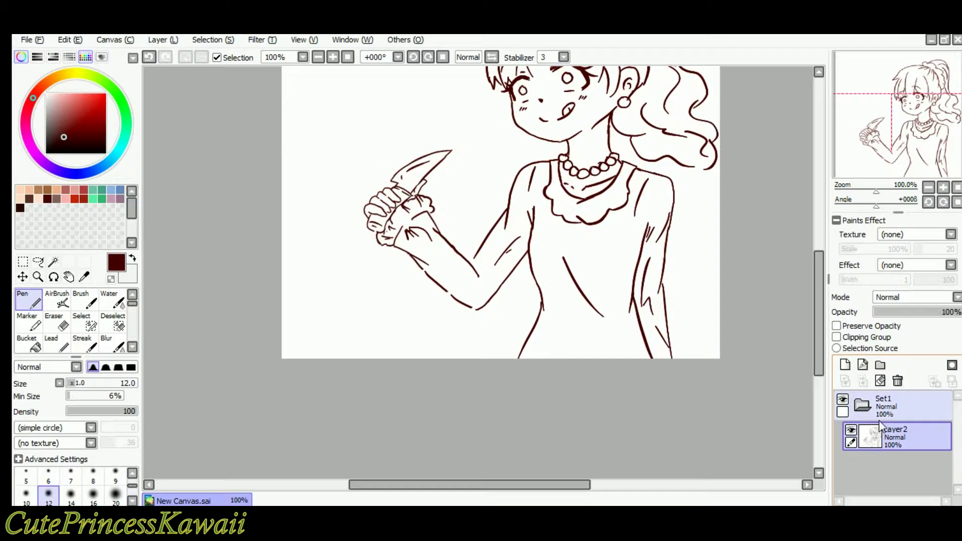
pyautogui.click(845, 365)
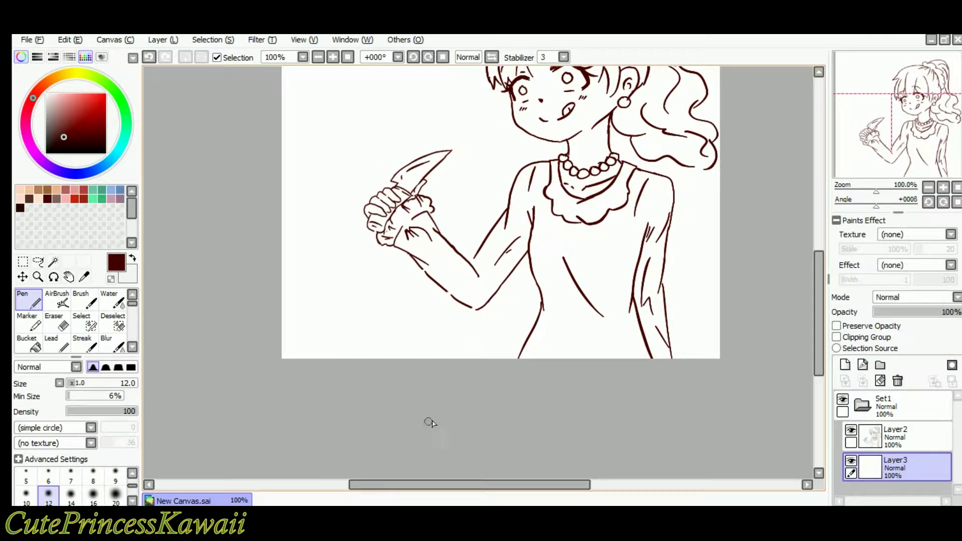
pyautogui.moveTo(946, 434); pyautogui.dragTo(919, 396)
pyautogui.moveTo(730, 356); pyautogui.dragTo(641, 445)
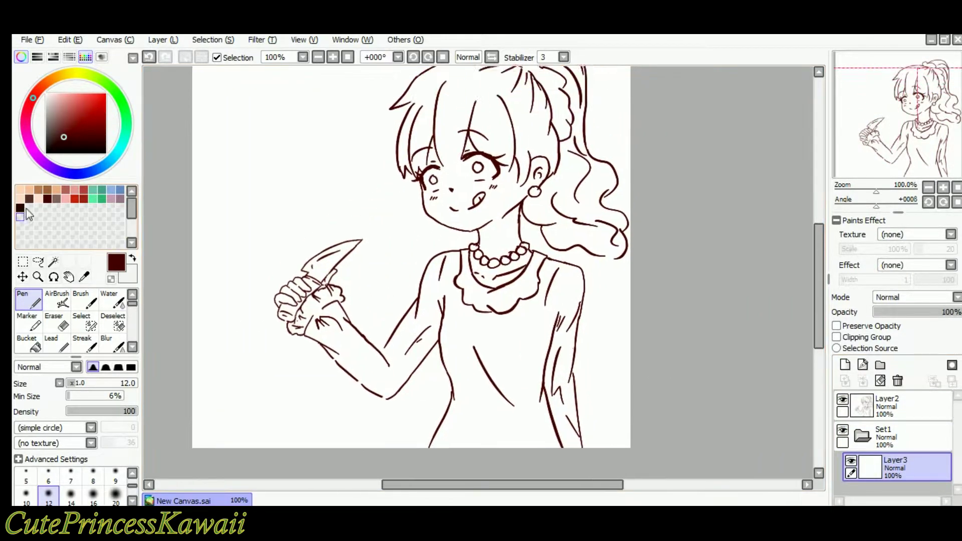
pyautogui.press('Left')
pyautogui.press('Up')
pyautogui.press('Right')
pyautogui.press('Right')
pyautogui.press('Left')
pyautogui.press('Left')
pyautogui.press('Up')
pyautogui.click(54, 262)
pyautogui.click(334, 260)
pyautogui.hotkey('ctrl', 'z')
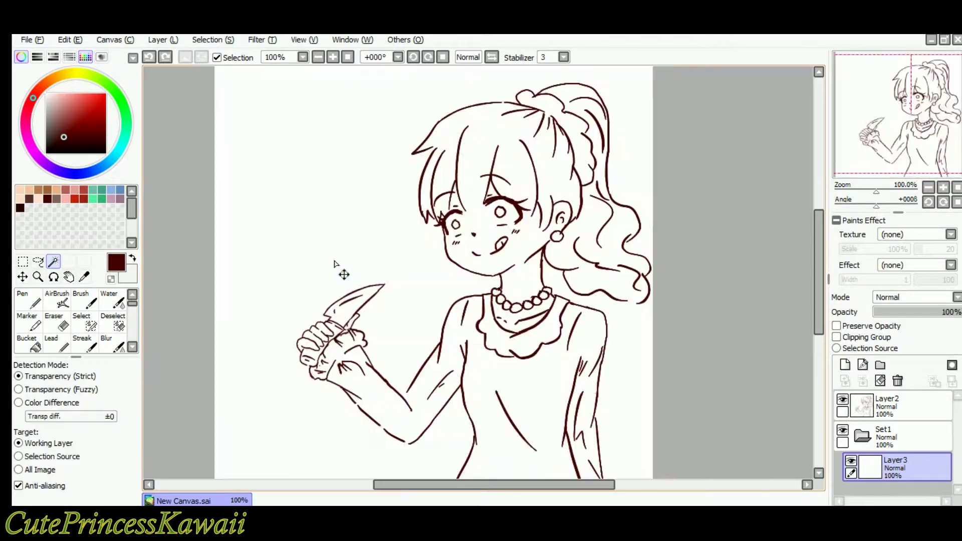
# Make the line art layer active and brush a Selection Pen mark over the gap in the ponytail's lower outline.
pyautogui.click(901, 407)
pyautogui.click(382, 285)
pyautogui.hotkey('ctrl', 'z')
pyautogui.click(84, 322)
pyautogui.click(330, 60)
pyautogui.click(330, 61)
pyautogui.click(329, 60)
pyautogui.press('Up')
pyautogui.press('Right')
pyautogui.press('Right')
pyautogui.press('Right')
pyautogui.press('Right')
pyautogui.press('Right')
pyautogui.press('Right')
pyautogui.press('Right')
pyautogui.press('Right')
pyautogui.press('Right')
pyautogui.press('Right')
pyautogui.press('Right')
pyautogui.press('Right')
pyautogui.moveTo(660, 382); pyautogui.dragTo(677, 391)
# Brush Selection Pen marks over the outline gaps at the top of the head and beside the pointed hair lock.
pyautogui.press('Up')
pyautogui.press('Up')
pyautogui.press('Up')
pyautogui.press('Up')
pyautogui.press('Up')
pyautogui.press('Up')
pyautogui.press('Up')
pyautogui.press('Up')
pyautogui.press('Up')
pyautogui.press('Up')
pyautogui.press('Up')
pyautogui.press('Up')
pyautogui.press('Up')
pyautogui.press('Up')
pyautogui.press('Up')
pyautogui.press('Up')
pyautogui.press('Up')
pyautogui.press('Up')
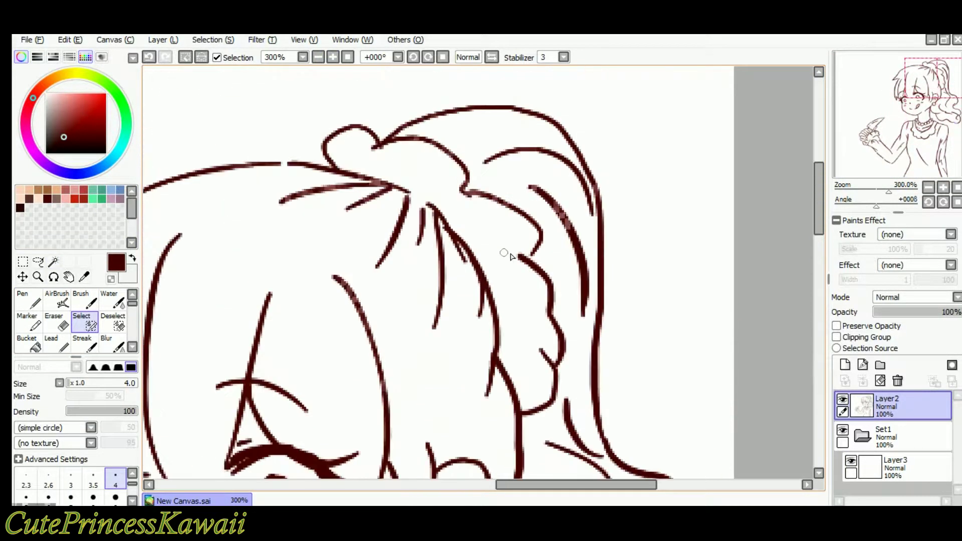
pyautogui.scroll(3, 511, 255)
pyautogui.hscroll(-3, 510, 255)
pyautogui.hscroll(-2, 456, 290)
pyautogui.scroll(1, 466, 296)
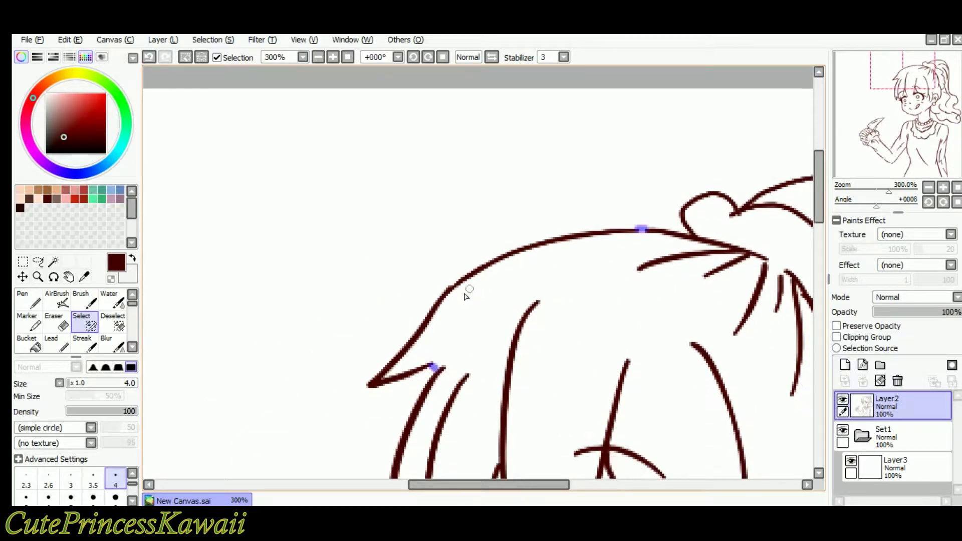
# Brush a Selection Pen mark over the outline gap between the underside of the fist and the cuff.
pyautogui.scroll(-5, 465, 297)
pyautogui.scroll(-8, 441, 315)
pyautogui.hscroll(-5, 343, 334)
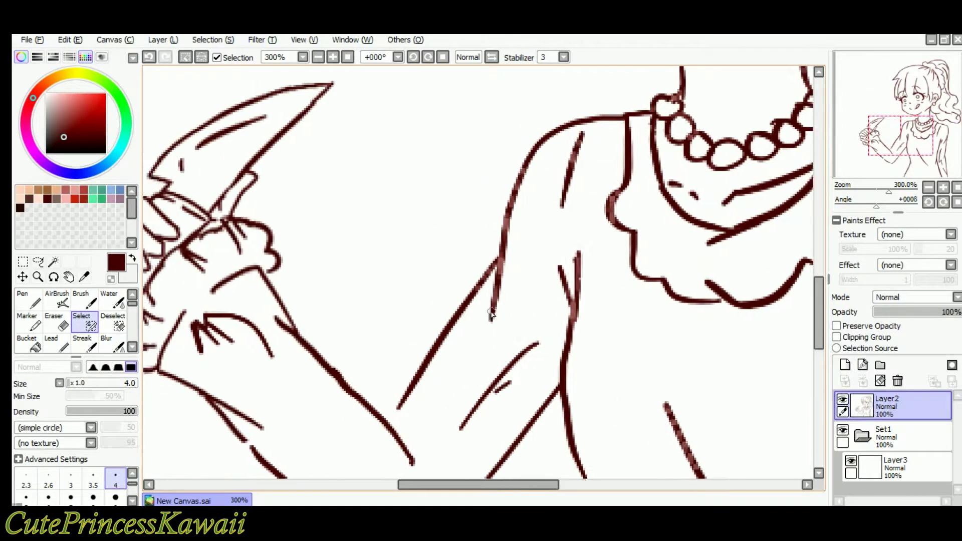
pyautogui.scroll(-2, 349, 331)
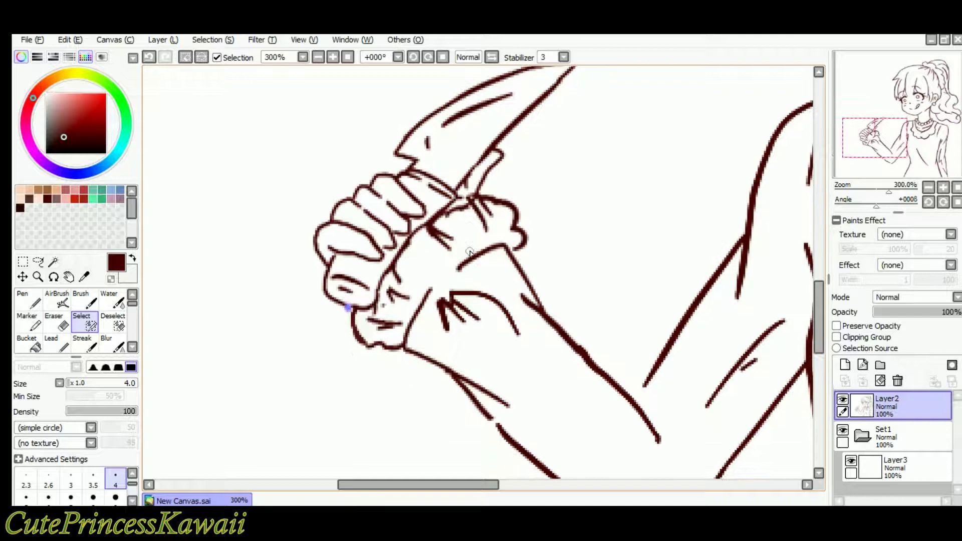
# Brush Selection Pen marks over the outline gaps along the underside of the forearm and at the elbow.
pyautogui.hscroll(1, 401, 346)
pyautogui.scroll(-6, 598, 450)
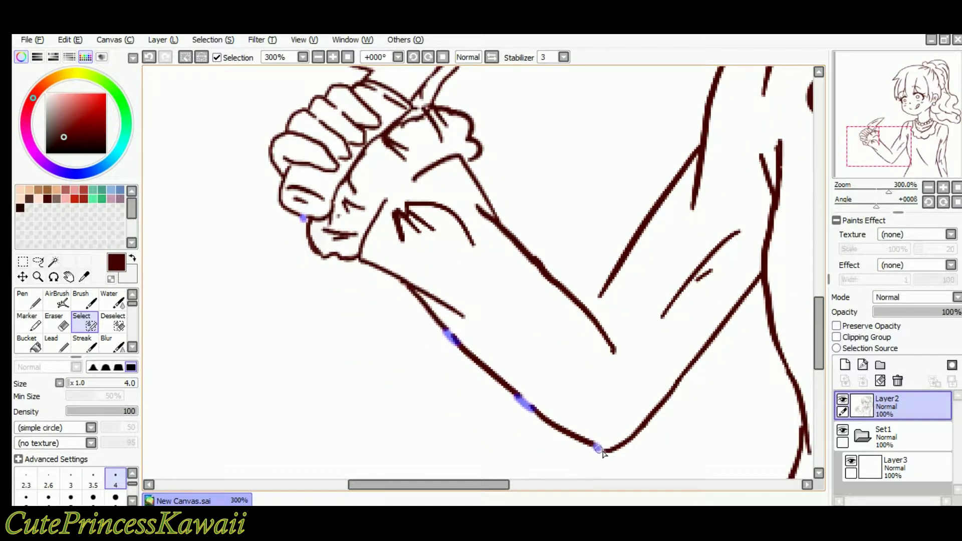
pyautogui.hscroll(8, 551, 350)
pyautogui.scroll(20, 565, 328)
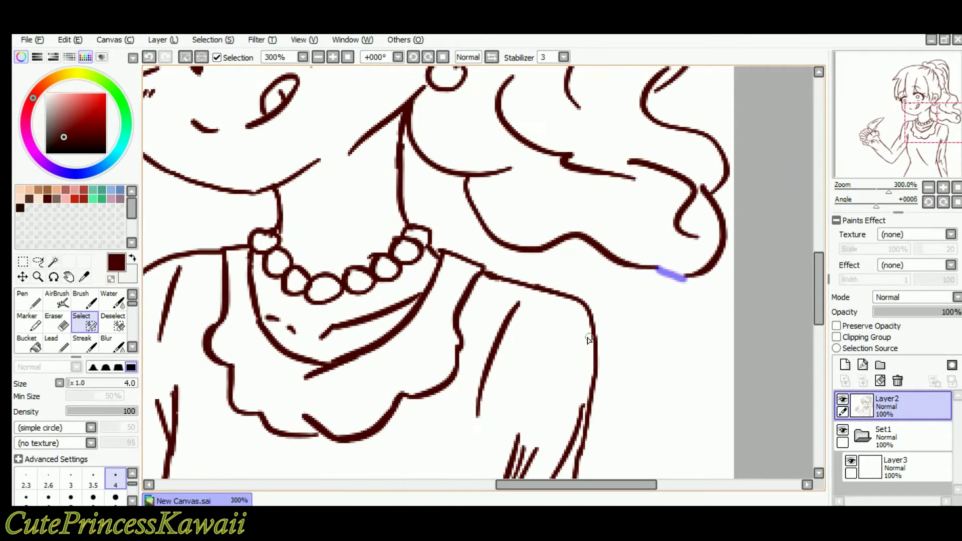
pyautogui.hscroll(-1, 591, 330)
pyautogui.click(348, 58)
pyautogui.hscroll(-1, 300, 125)
pyautogui.scroll(-1, 200, 200)
pyautogui.click(53, 261)
pyautogui.click(388, 348)
pyautogui.hotkey('ctrl', 'z')
pyautogui.click(390, 359)
pyautogui.hotkey('ctrl', 'z')
pyautogui.click(81, 318)
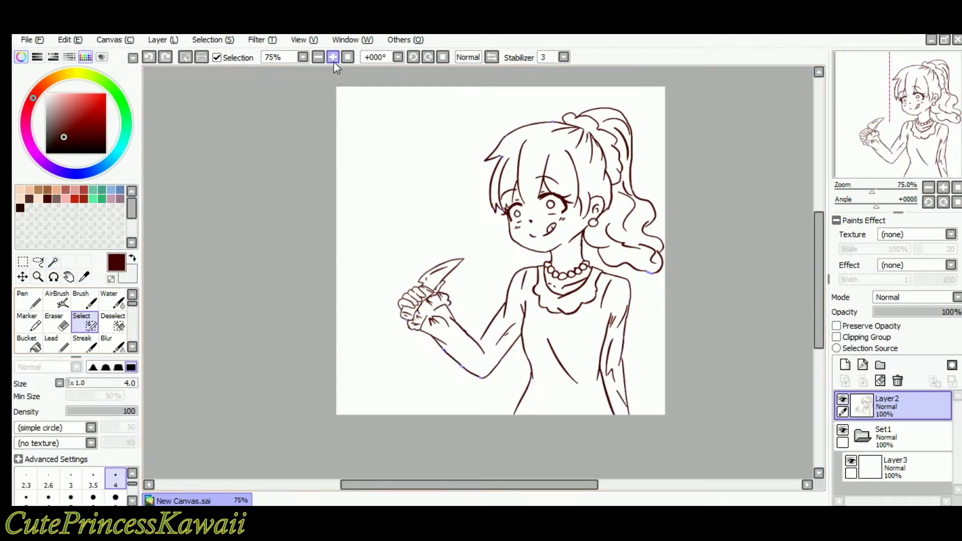
# Brush a Selection Pen mark over the outline gap at the inner bend of the raised arm.
pyautogui.click(333, 58)
pyautogui.click(333, 58)
pyautogui.click(333, 58)
pyautogui.click(333, 58)
pyautogui.scroll(-7, 481, 265)
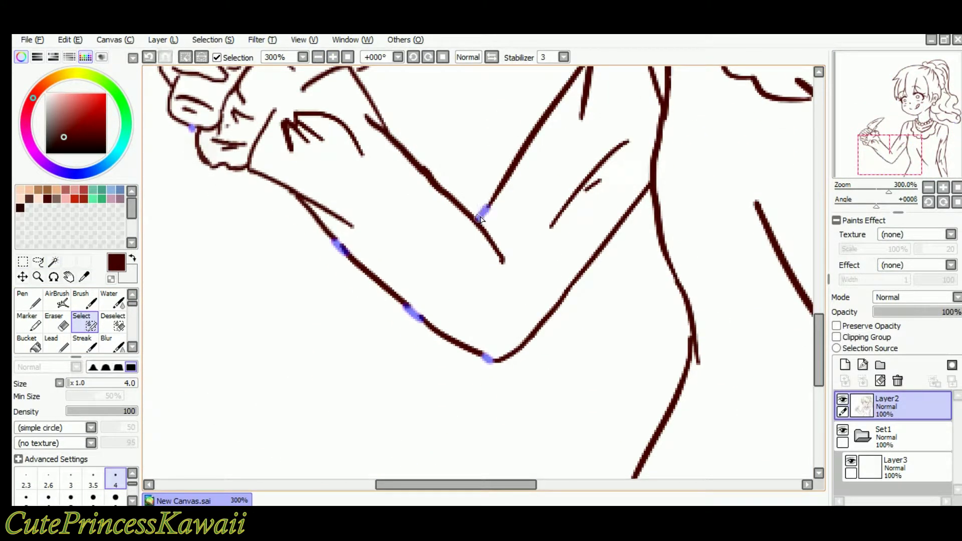
# Select the background around the girl with the Magic Wand and check the selection's edge along the raised arm.
pyautogui.click(53, 262)
pyautogui.click(256, 296)
pyautogui.click(348, 58)
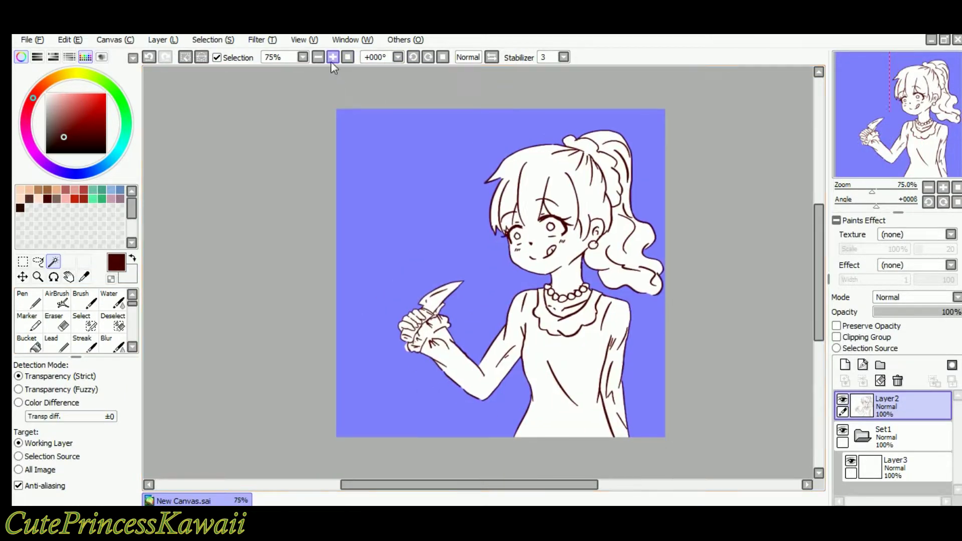
pyautogui.click(335, 60)
pyautogui.click(334, 60)
pyautogui.click(334, 61)
pyautogui.scroll(-3, 277, 392)
pyautogui.click(83, 323)
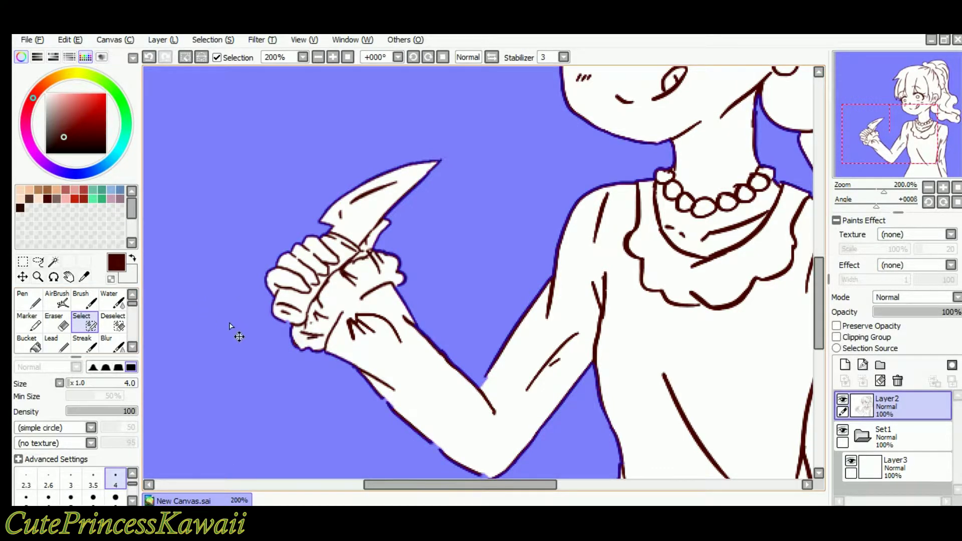
# Make the empty layer in the folder active and invert the selection so it covers the girl.
pyautogui.hotkey('ctrl', 'd')
pyautogui.click(318, 58)
pyautogui.click(350, 60)
pyautogui.click(28, 300)
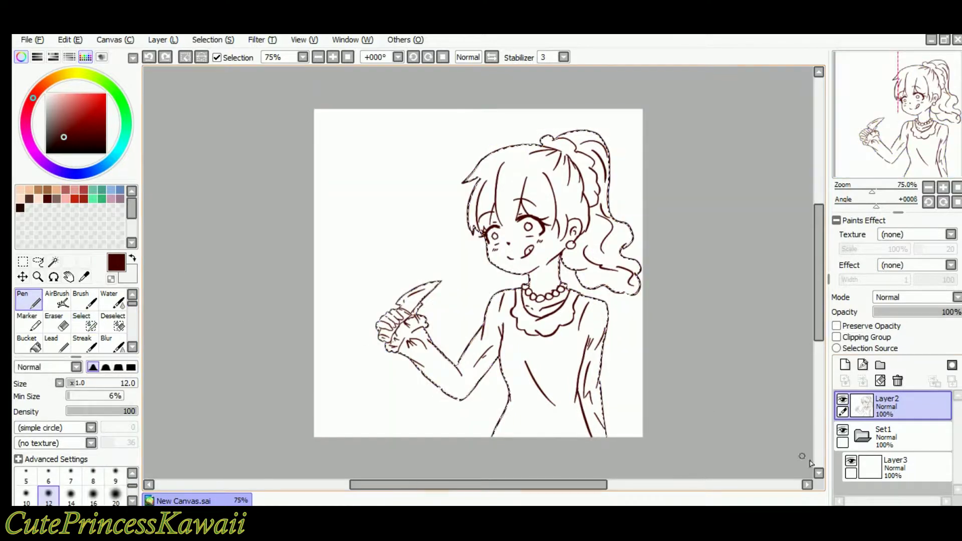
pyautogui.click(897, 466)
pyautogui.click(201, 59)
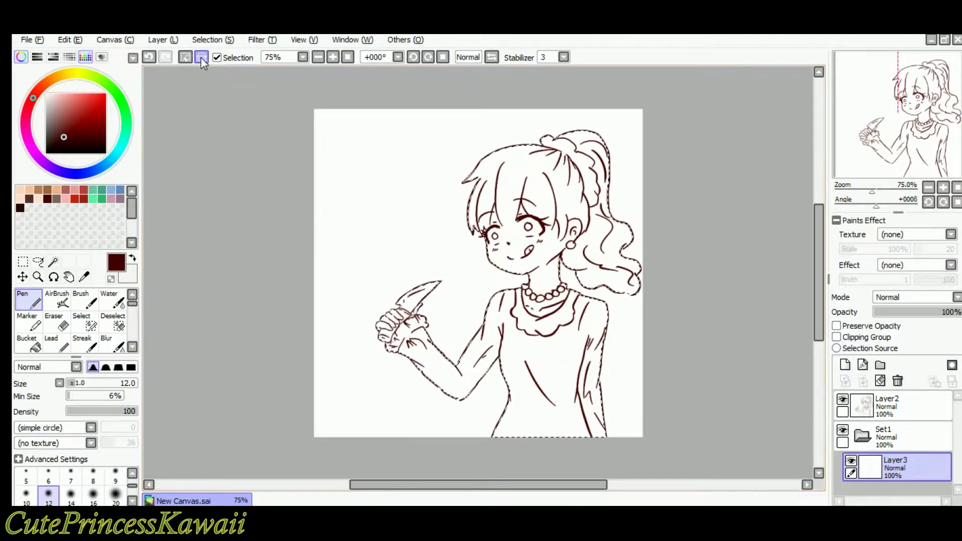
# Paint the face, neck, chest and fist in light peach with the Pen at size 120.
pyautogui.click(20, 200)
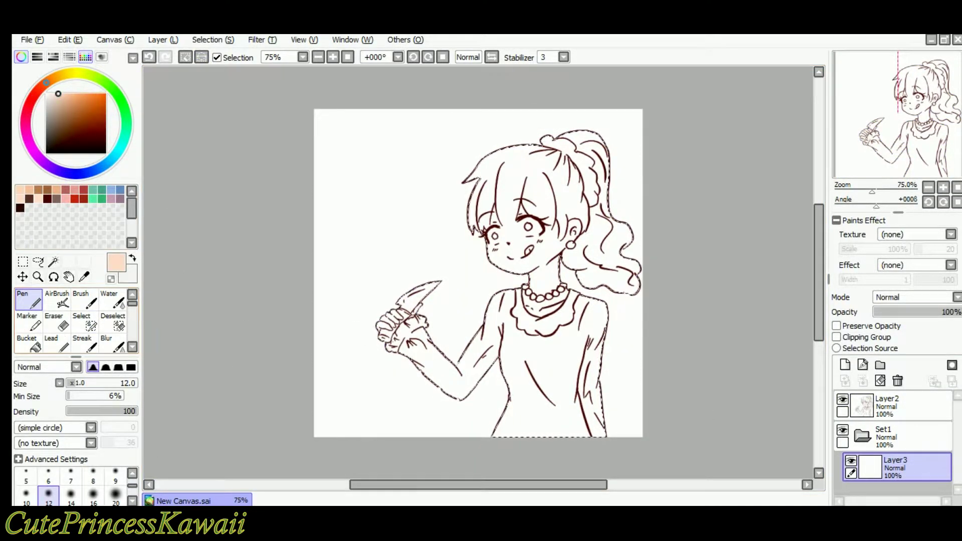
pyautogui.scroll(-2, 108, 488)
pyautogui.click(115, 495)
pyautogui.moveTo(503, 239)
pyautogui.mouseDown()
pyautogui.moveTo(525, 254)
pyautogui.moveTo(494, 227)
pyautogui.moveTo(543, 278)
pyautogui.mouseUp()
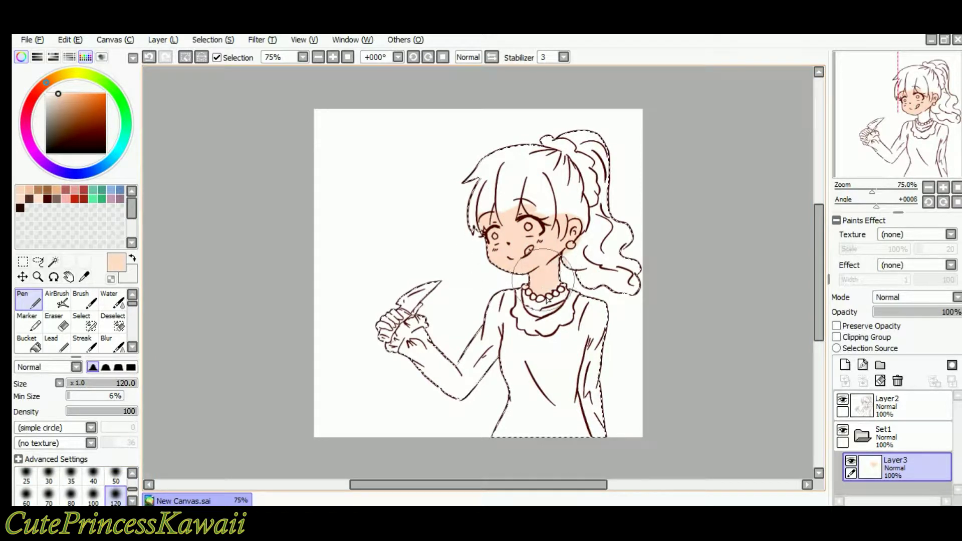
pyautogui.moveTo(389, 325); pyautogui.dragTo(412, 317)
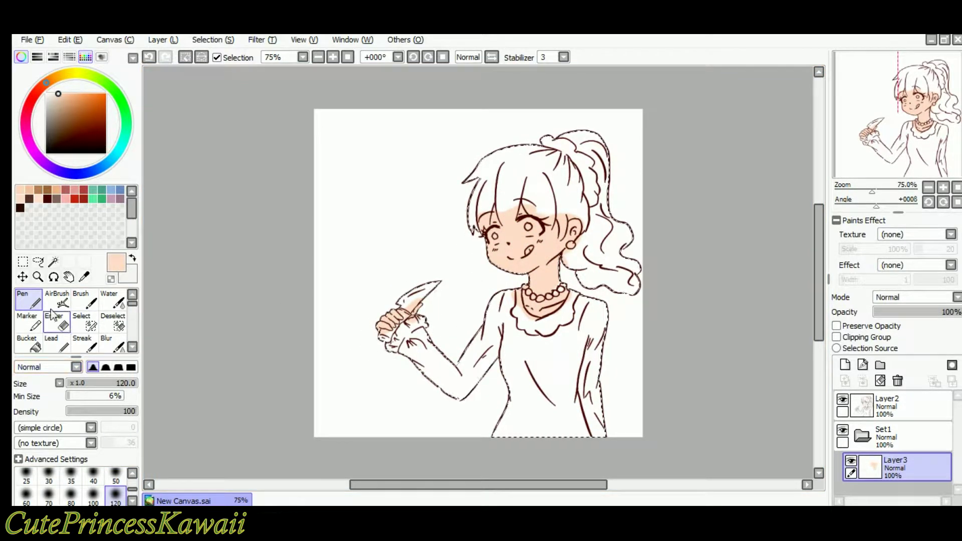
# Shade the skin beneath the bangs and beside the eyes in a darker tan with the Pen at size 50.
pyautogui.click(32, 189)
pyautogui.scroll(3, 501, 226)
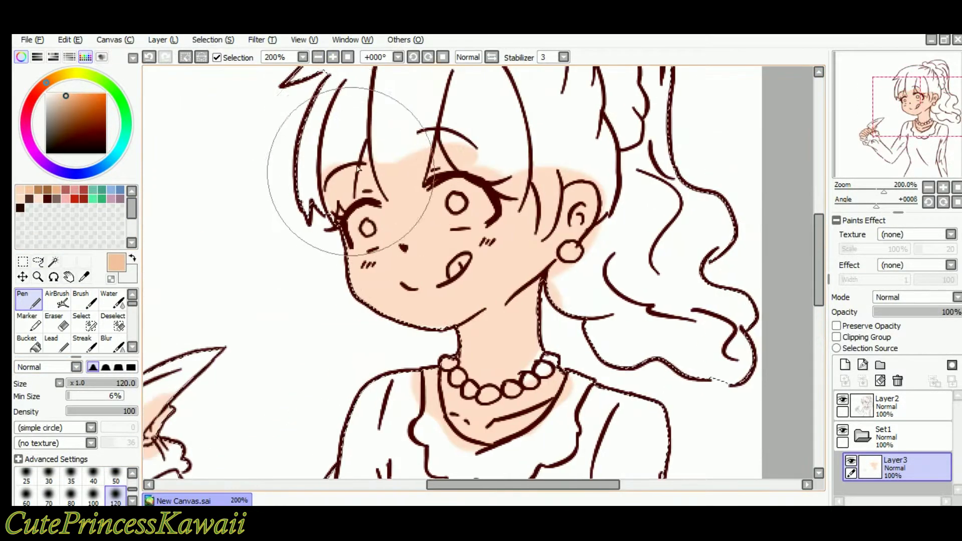
pyautogui.click(49, 495)
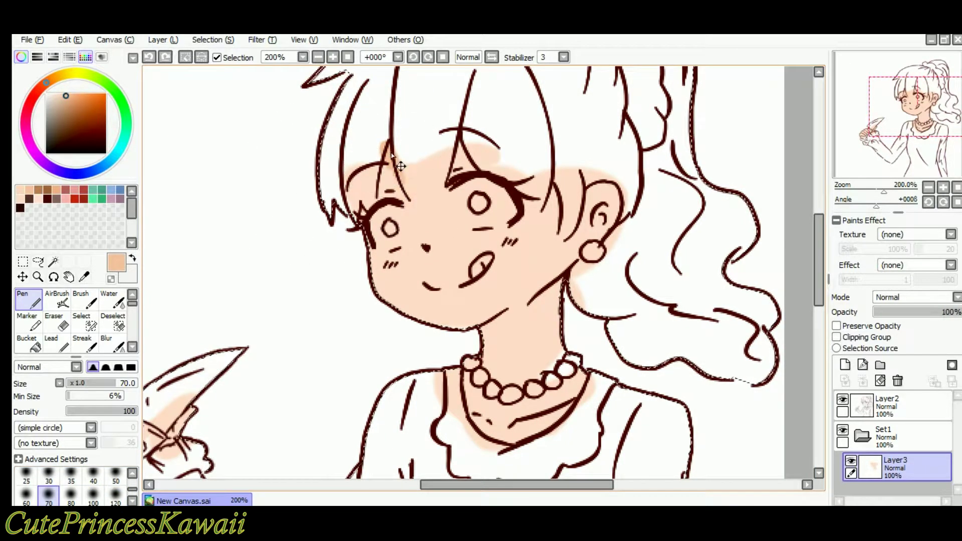
pyautogui.click(118, 479)
pyautogui.moveTo(388, 145); pyautogui.dragTo(403, 190)
pyautogui.moveTo(457, 134); pyautogui.dragTo(474, 164)
pyautogui.moveTo(556, 178)
pyautogui.mouseDown()
pyautogui.moveTo(560, 242)
pyautogui.moveTo(531, 218)
pyautogui.mouseUp()
pyautogui.moveTo(379, 169); pyautogui.dragTo(368, 201)
# Add tan shading along the cheek and jaw, beside the nose and mouth, and inside the ear.
pyautogui.moveTo(357, 245)
pyautogui.mouseDown()
pyautogui.moveTo(408, 322)
pyautogui.moveTo(480, 331)
pyautogui.mouseUp()
pyautogui.moveTo(427, 241); pyautogui.dragTo(434, 245)
pyautogui.moveTo(424, 286)
pyautogui.mouseDown()
pyautogui.moveTo(434, 295)
pyautogui.moveTo(475, 283)
pyautogui.mouseUp()
pyautogui.moveTo(603, 203); pyautogui.dragTo(589, 224)
# Add tan shading to the neck, the upper chest and the fingers of the fist.
pyautogui.moveTo(531, 288)
pyautogui.mouseDown()
pyautogui.moveTo(503, 351)
pyautogui.moveTo(506, 390)
pyautogui.moveTo(521, 414)
pyautogui.mouseUp()
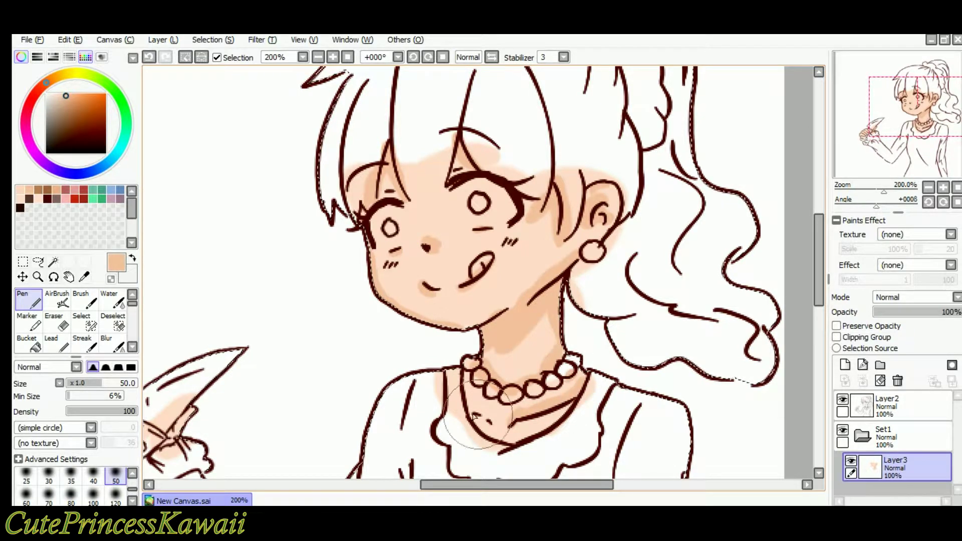
pyautogui.moveTo(338, 375)
pyautogui.mouseDown()
pyautogui.moveTo(360, 307)
pyautogui.moveTo(561, 263)
pyautogui.mouseUp()
pyautogui.moveTo(305, 357)
pyautogui.mouseDown()
pyautogui.moveTo(320, 368)
pyautogui.moveTo(311, 344)
pyautogui.mouseUp()
pyautogui.moveTo(354, 316)
pyautogui.mouseDown()
pyautogui.moveTo(369, 339)
pyautogui.moveTo(417, 302)
pyautogui.mouseUp()
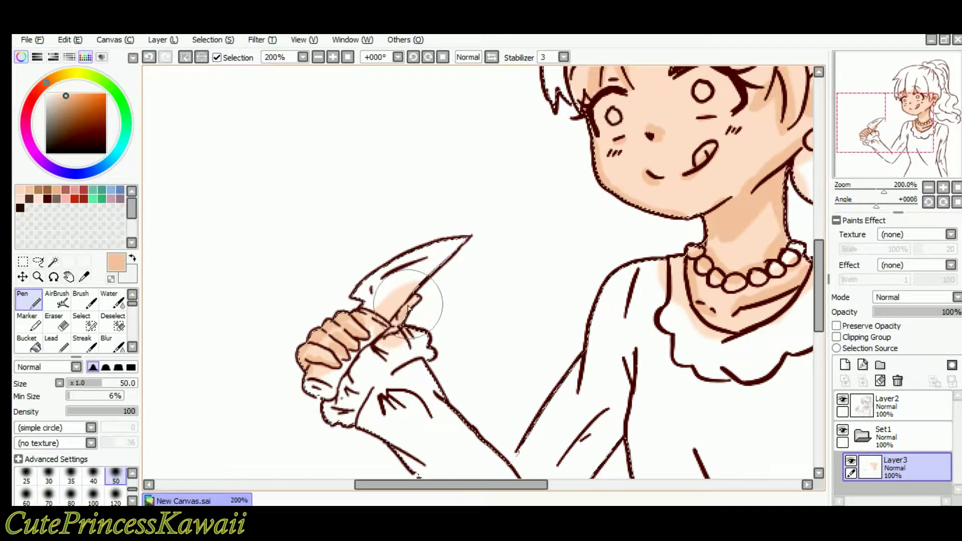
# Add dusty red shadows between the fingers and on the thumb with the Pen at size 30.
pyautogui.press('Left')
pyautogui.press('Up')
pyautogui.press('Down')
pyautogui.click(66, 190)
pyautogui.click(132, 473)
pyautogui.click(49, 496)
pyautogui.moveTo(326, 370)
pyautogui.mouseDown()
pyautogui.moveTo(322, 346)
pyautogui.moveTo(347, 331)
pyautogui.moveTo(368, 350)
pyautogui.mouseUp()
pyautogui.moveTo(361, 317); pyautogui.dragTo(382, 335)
pyautogui.moveTo(435, 299); pyautogui.dragTo(420, 320)
# Paint dusty red shadows on the neck under the chin, around the necklace and along the neckline.
pyautogui.press('Right')
pyautogui.press('Right')
pyautogui.press('Right')
pyautogui.press('Right')
pyautogui.press('Right')
pyautogui.press('Right')
pyautogui.press('Right')
pyautogui.press('Right')
pyautogui.press('Right')
pyautogui.press('Right')
pyautogui.press('Right')
pyautogui.press('Up')
pyautogui.press('Up')
pyautogui.moveTo(563, 217); pyautogui.dragTo(495, 260)
pyautogui.moveTo(515, 317)
pyautogui.mouseDown()
pyautogui.moveTo(482, 291)
pyautogui.moveTo(466, 348)
pyautogui.moveTo(491, 356)
pyautogui.mouseUp()
pyautogui.moveTo(512, 356); pyautogui.dragTo(577, 329)
# Paint dusty red shadows inside the ear, at the temple and beneath the bangs on the forehead.
pyautogui.press('Up')
pyautogui.press('Up')
pyautogui.press('Up')
pyautogui.press('Right')
pyautogui.moveTo(578, 203); pyautogui.dragTo(565, 223)
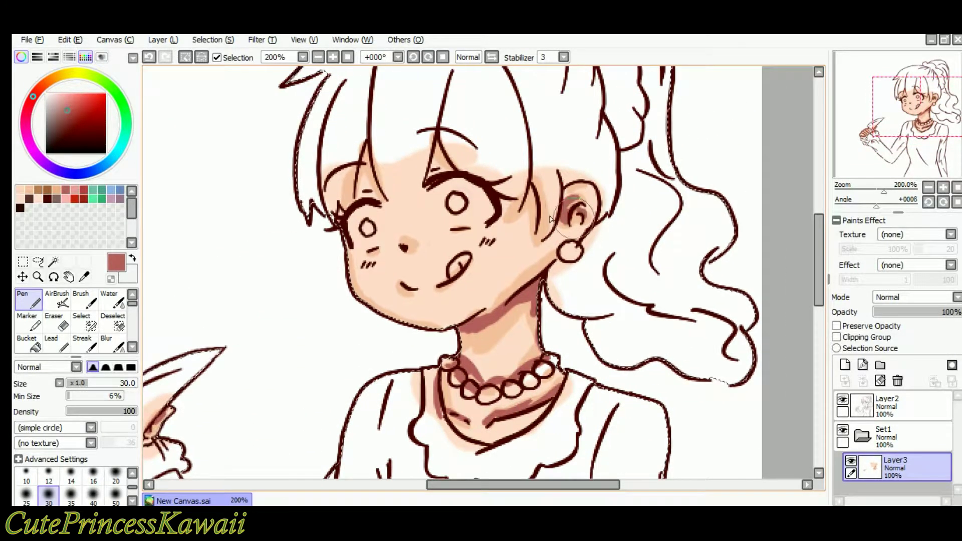
pyautogui.moveTo(532, 186); pyautogui.dragTo(534, 230)
pyautogui.press('Left')
pyautogui.moveTo(460, 142); pyautogui.dragTo(479, 167)
pyautogui.moveTo(390, 160)
pyautogui.mouseDown()
pyautogui.moveTo(413, 197)
pyautogui.moveTo(381, 184)
pyautogui.mouseUp()
# Paint dusty red shadows along the cheek and jawline, beside the nose and mouth, and under the eyes.
pyautogui.moveTo(372, 258); pyautogui.dragTo(383, 298)
pyautogui.moveTo(426, 243); pyautogui.dragTo(432, 248)
pyautogui.moveTo(421, 283); pyautogui.dragTo(431, 291)
pyautogui.moveTo(462, 287); pyautogui.dragTo(472, 283)
pyautogui.moveTo(474, 229); pyautogui.dragTo(484, 230)
pyautogui.moveTo(392, 252); pyautogui.dragTo(404, 247)
pyautogui.moveTo(425, 318); pyautogui.dragTo(464, 329)
pyautogui.moveTo(575, 265); pyautogui.dragTo(529, 301)
# Blend the face and ear shading with the Blur tool at size 23 and density 81.
pyautogui.click(113, 343)
pyautogui.press('Left')
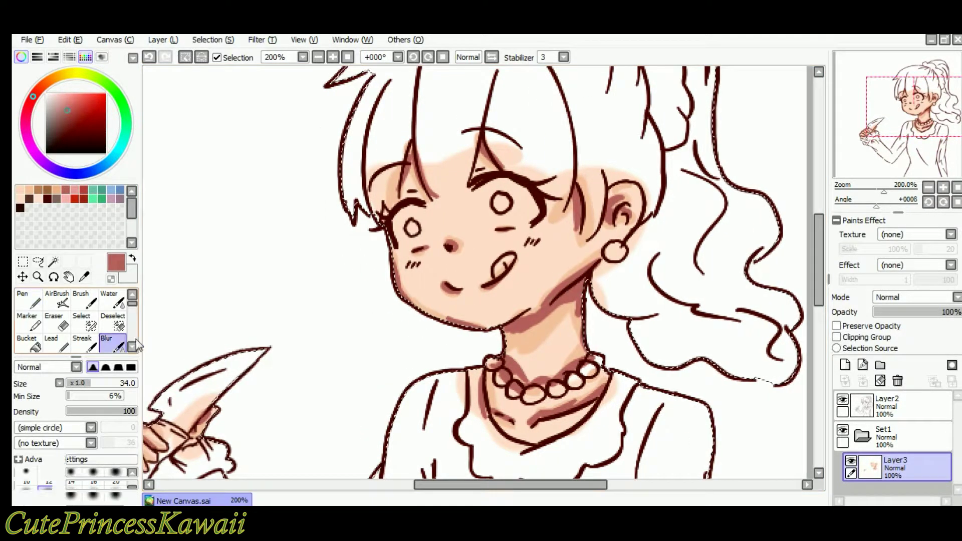
pyautogui.press('Right')
pyautogui.moveTo(391, 168); pyautogui.dragTo(409, 193)
pyautogui.hotkey('ctrl', 'z')
pyautogui.click(124, 411)
pyautogui.click(82, 383)
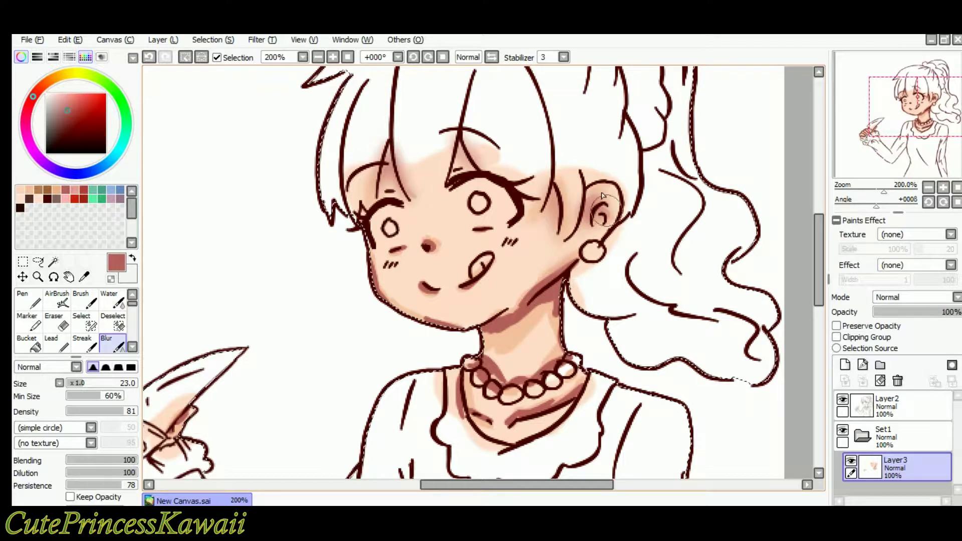
pyautogui.moveTo(595, 251); pyautogui.dragTo(526, 291)
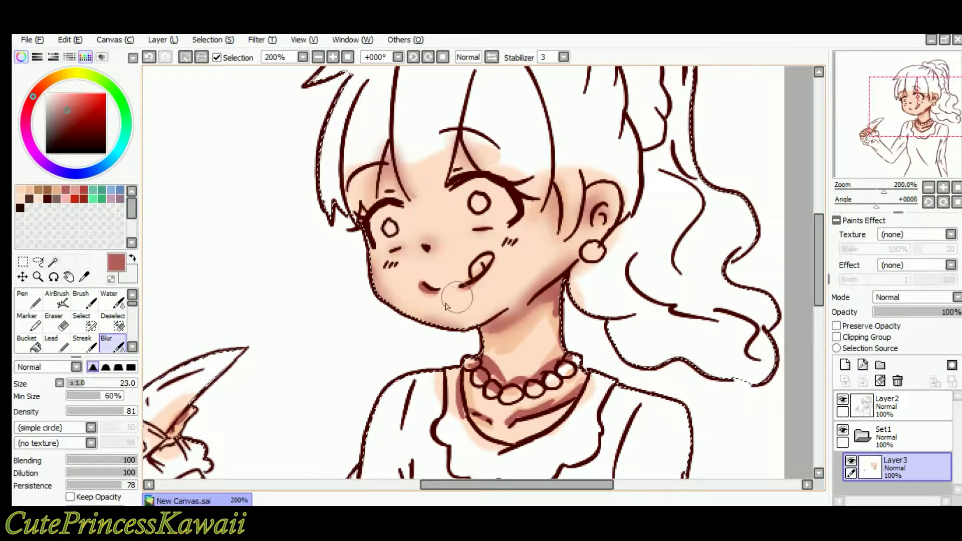
# Blend the shading on the neck, upper chest and fist with the Blur tool.
pyautogui.moveTo(473, 353)
pyautogui.mouseDown()
pyautogui.moveTo(488, 374)
pyautogui.moveTo(565, 353)
pyautogui.mouseUp()
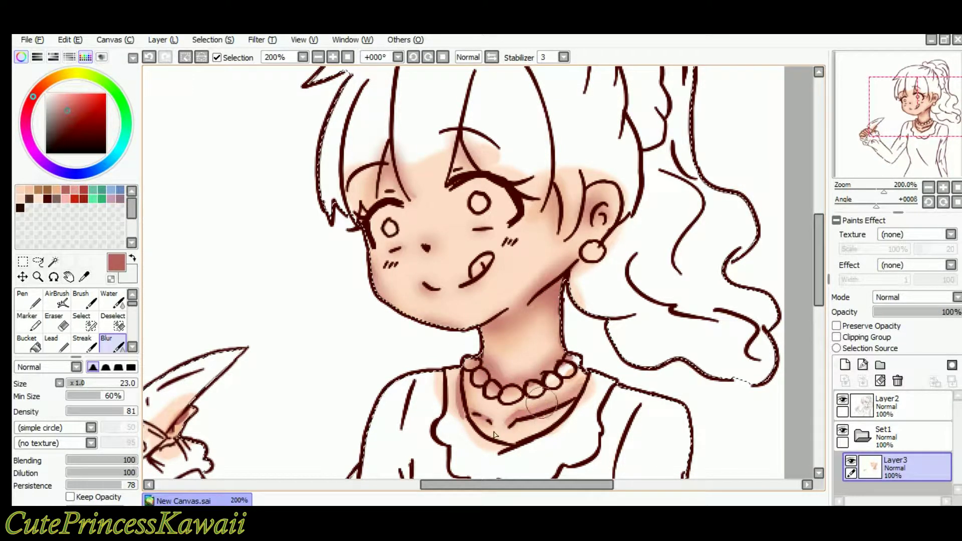
pyautogui.press('Down')
pyautogui.press('Left')
pyautogui.moveTo(340, 351); pyautogui.dragTo(339, 319)
pyautogui.moveTo(432, 279); pyautogui.dragTo(421, 301)
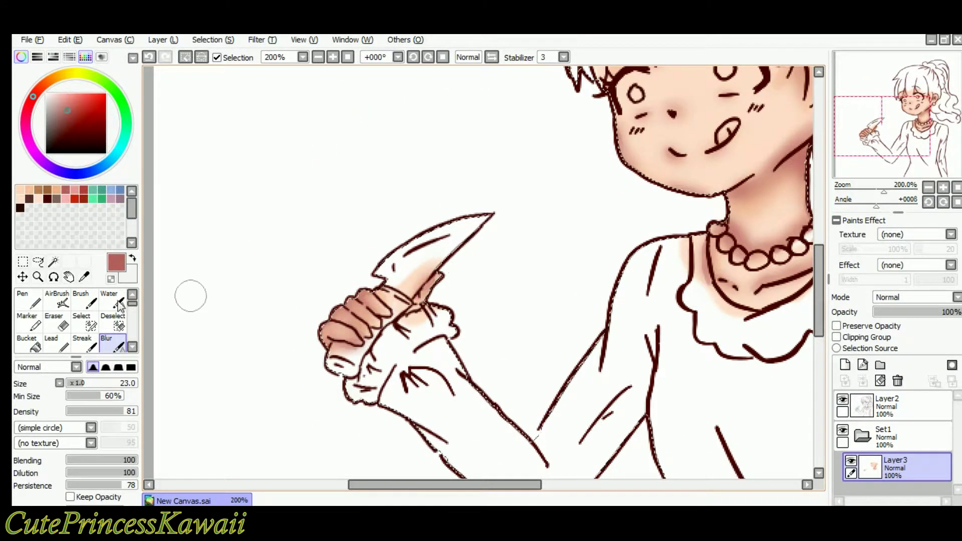
# Paint light peach highlights on the fingers with the Pen and blend them with the Blur tool.
pyautogui.click(20, 190)
pyautogui.click(29, 299)
pyautogui.moveTo(332, 333); pyautogui.dragTo(372, 302)
pyautogui.click(112, 344)
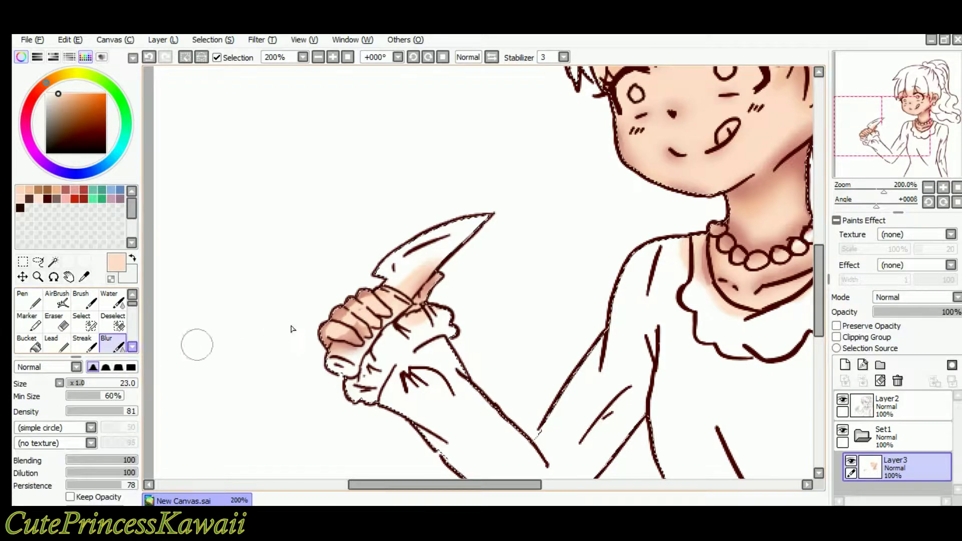
pyautogui.press('Up')
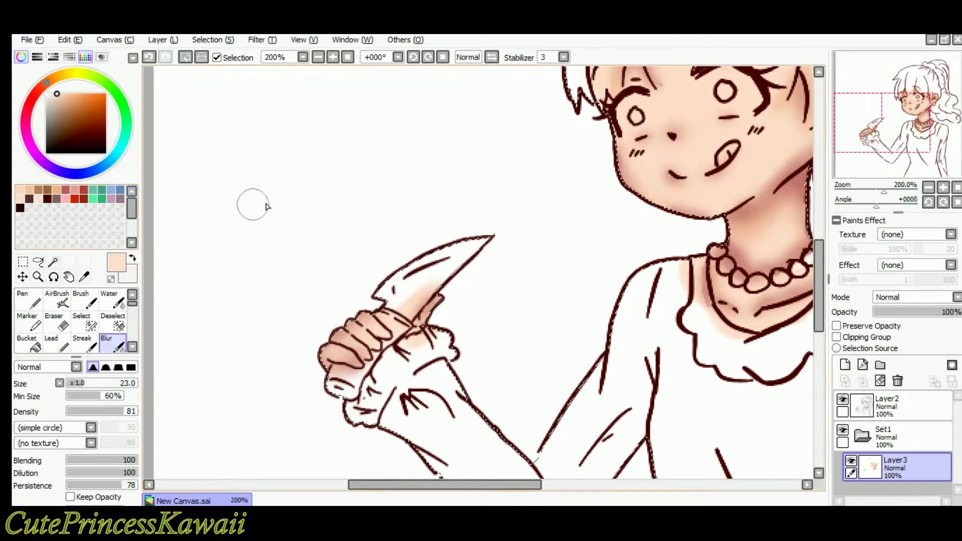
# Paint a light skin-tone stroke on the cheek below the larger eye and blend it with the Blur tool.
pyautogui.press('Right')
pyautogui.press('Right')
pyautogui.press('Right')
pyautogui.press('Right')
pyautogui.press('Right')
pyautogui.press('Right')
pyautogui.press('Up')
pyautogui.press('Up')
pyautogui.press('Up')
pyautogui.press('n')
pyautogui.rightClick(609, 207)
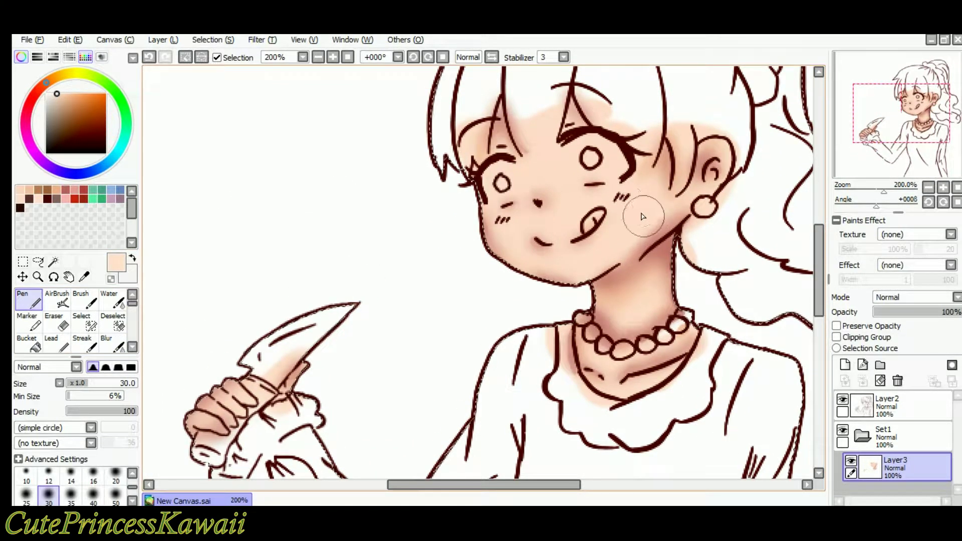
pyautogui.moveTo(645, 216); pyautogui.dragTo(617, 190)
pyautogui.click(113, 344)
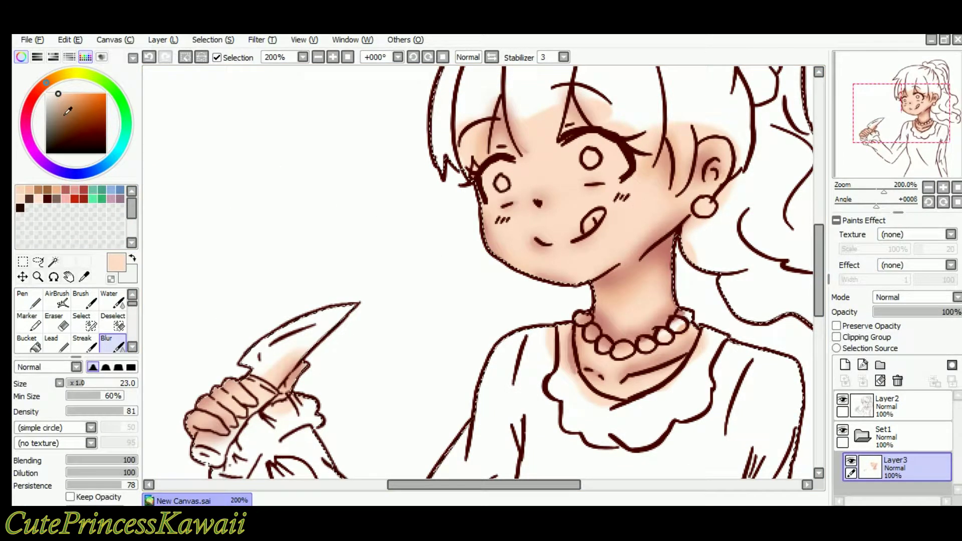
# Paint light pink blush on both cheeks with the Pen and blend it with the Blur tool.
pyautogui.click(40, 300)
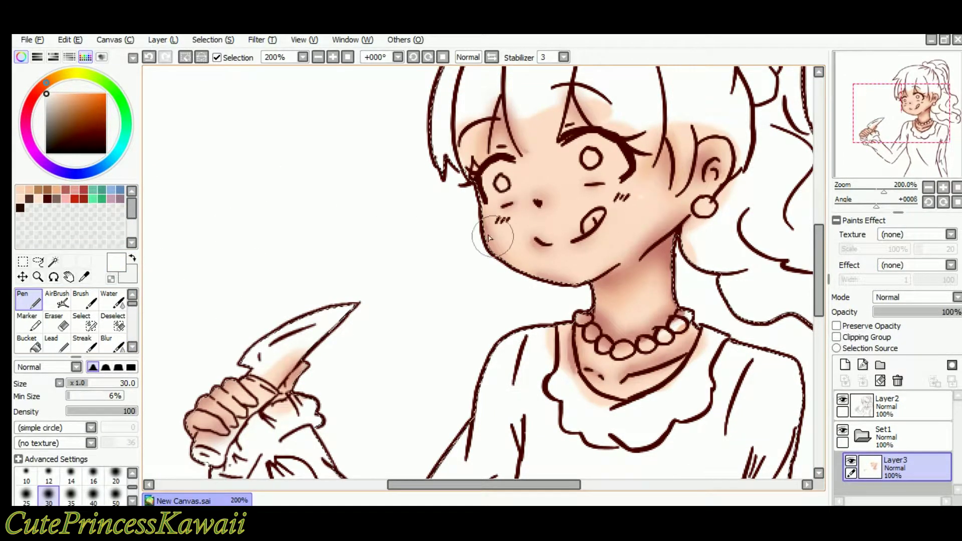
pyautogui.press('b')
pyautogui.click(65, 190)
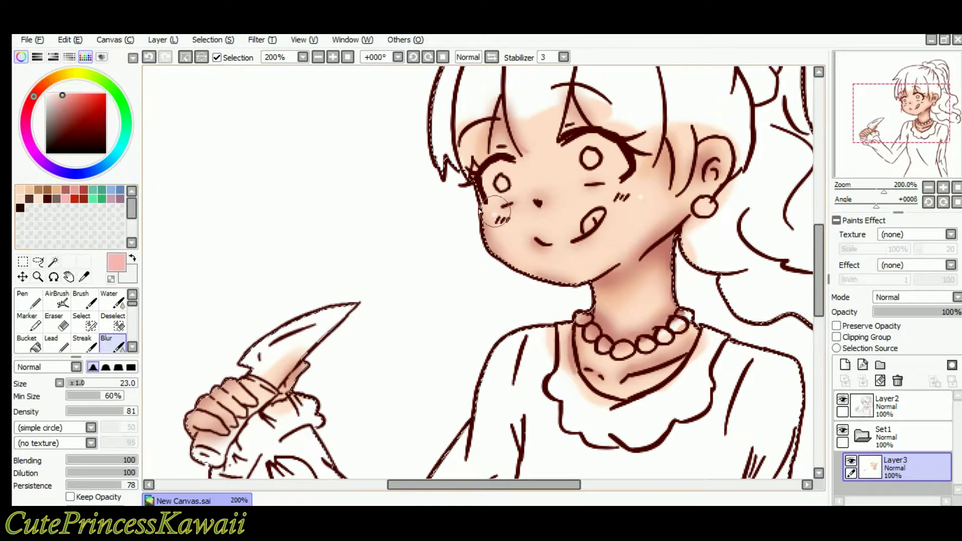
pyautogui.press('n')
pyautogui.moveTo(642, 198); pyautogui.dragTo(609, 198)
pyautogui.click(119, 344)
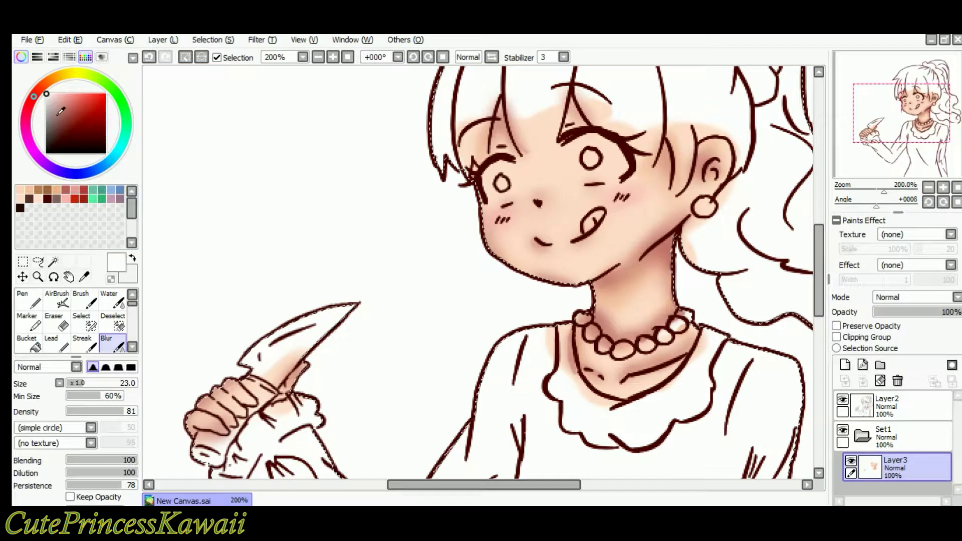
# Strengthen the blush with another pink stroke on each cheek and blend it into the skin.
pyautogui.press('n')
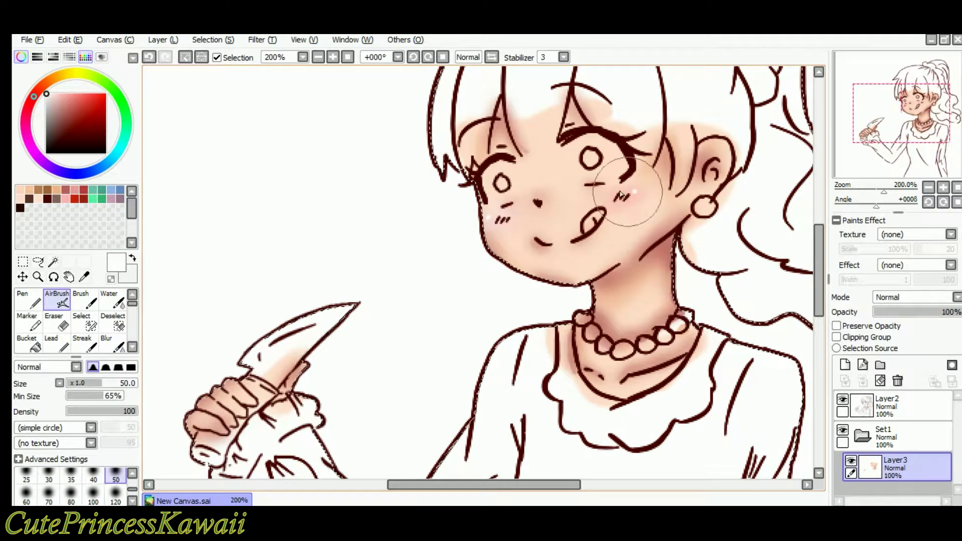
pyautogui.click(28, 300)
pyautogui.click(65, 199)
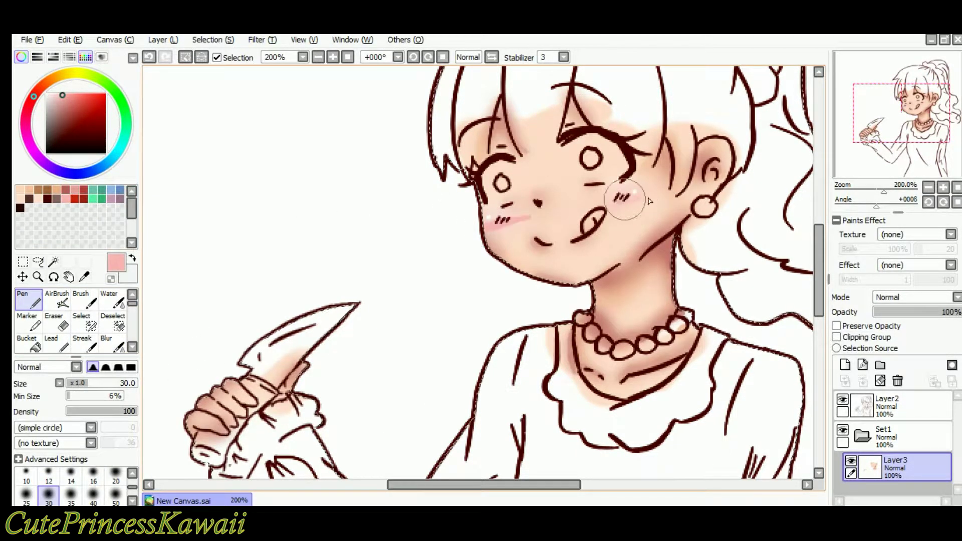
pyautogui.click(113, 344)
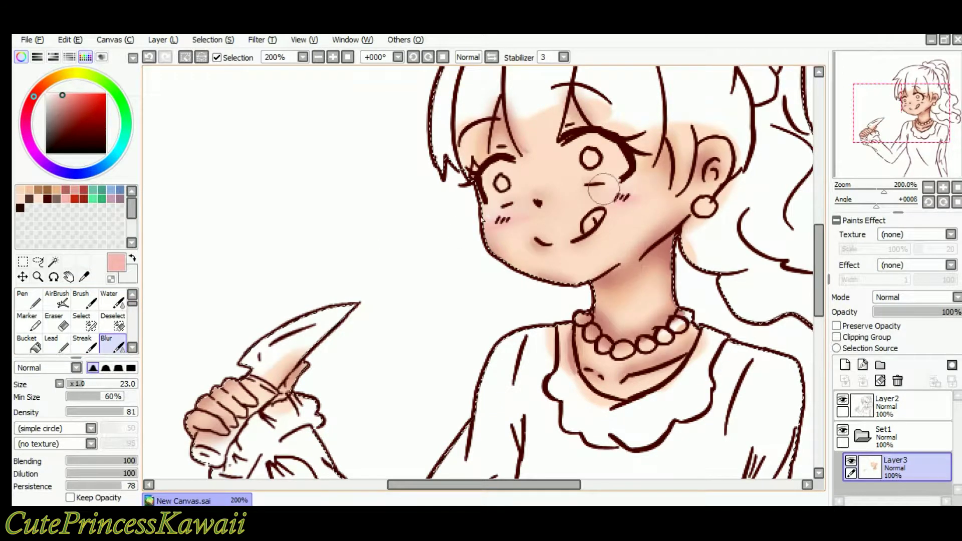
# Dab a small white highlight dot on each cheek beside the blush lines with the Pen.
pyautogui.click(28, 300)
pyautogui.click(46, 94)
pyautogui.click(634, 190)
pyautogui.click(490, 218)
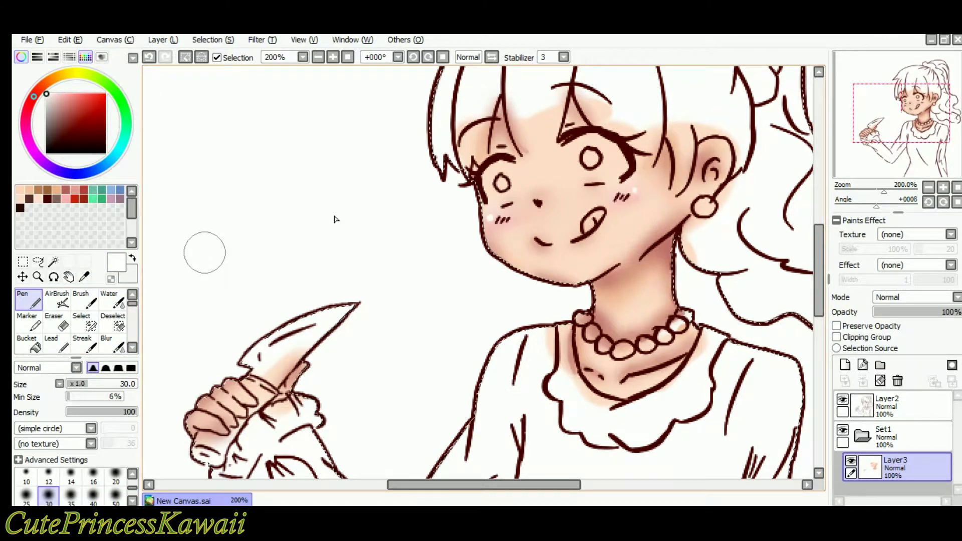
# Fill the whites of both eyes with white using the Pen at size 30.
pyautogui.scroll(5, 409, 260)
pyautogui.press('Up')
pyautogui.press('Up')
pyautogui.moveTo(421, 285)
pyautogui.mouseDown()
pyautogui.moveTo(393, 289)
pyautogui.moveTo(426, 172)
pyautogui.moveTo(417, 227)
pyautogui.mouseUp()
pyautogui.press('Right')
pyautogui.press('Right')
pyautogui.press('Right')
pyautogui.press('Right')
pyautogui.press('Right')
pyautogui.moveTo(593, 114)
pyautogui.mouseDown()
pyautogui.moveTo(509, 129)
pyautogui.moveTo(596, 153)
pyautogui.moveTo(580, 140)
pyautogui.moveTo(527, 147)
pyautogui.mouseUp()
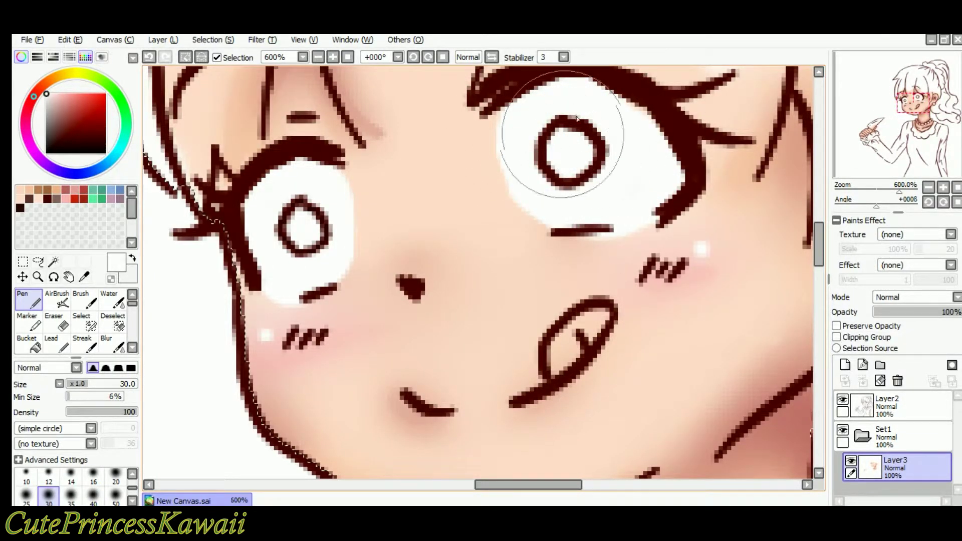
# Tidy the skin below the eye whites with light peach and soften the edges with the Blur tool.
pyautogui.click(20, 190)
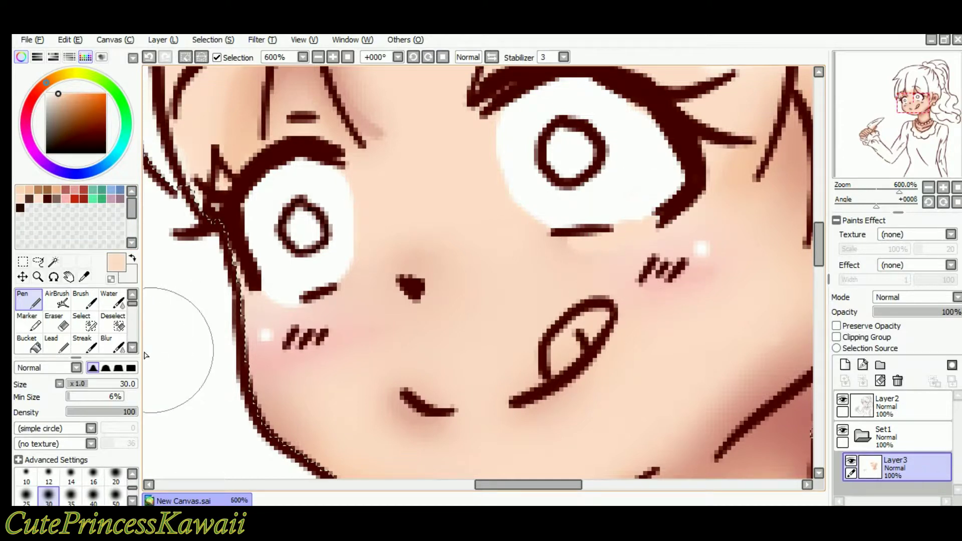
pyautogui.click(110, 343)
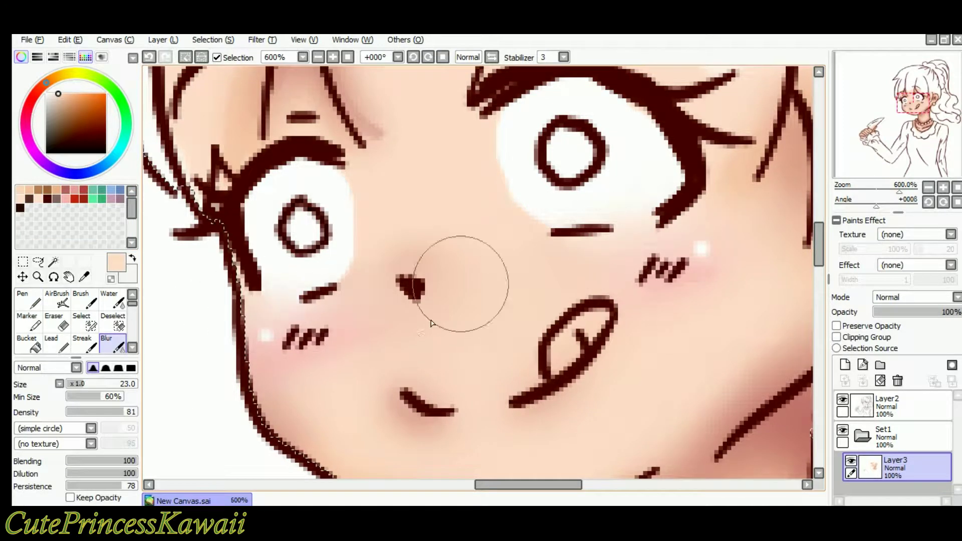
# Color the inside of the open mouth dark red and the tongue pink, and soften them with a size 4 Blur tool.
pyautogui.scroll(-2, 446, 290)
pyautogui.click(29, 299)
pyautogui.click(75, 190)
pyautogui.moveTo(577, 276)
pyautogui.mouseDown()
pyautogui.moveTo(592, 269)
pyautogui.moveTo(565, 313)
pyautogui.moveTo(589, 282)
pyautogui.mouseUp()
pyautogui.click(66, 189)
pyautogui.click(115, 476)
pyautogui.click(111, 343)
pyautogui.click(109, 412)
pyautogui.click(69, 383)
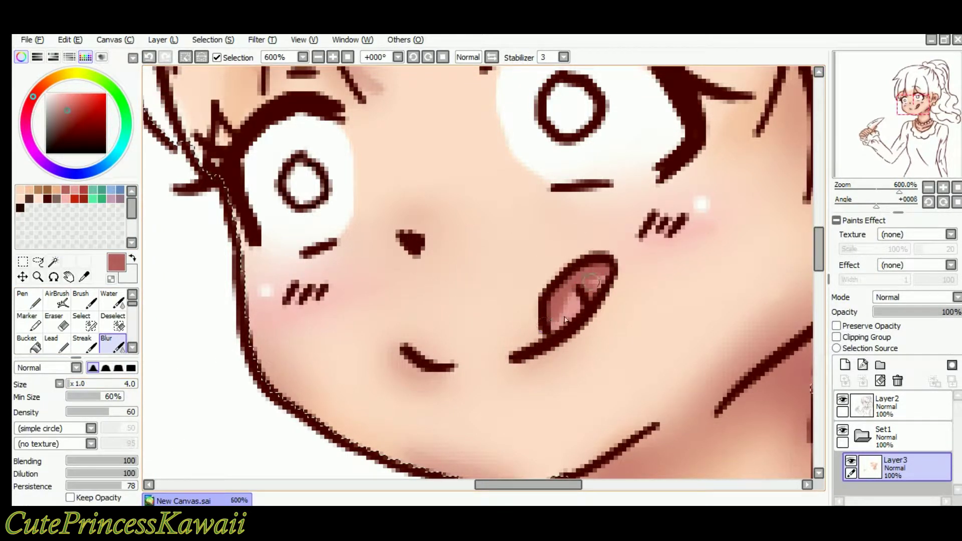
# Add a new layer directly above the skin layer in the folder for the hair color.
pyautogui.click(28, 299)
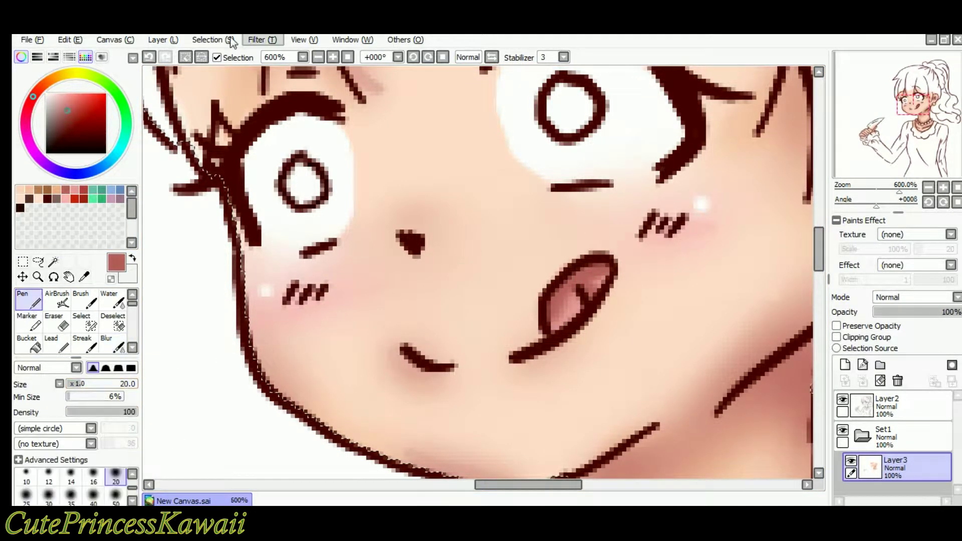
pyautogui.click(318, 57)
pyautogui.click(318, 58)
pyautogui.click(318, 57)
pyautogui.click(318, 57)
pyautogui.moveTo(232, 227); pyautogui.dragTo(209, 205)
pyautogui.click(846, 365)
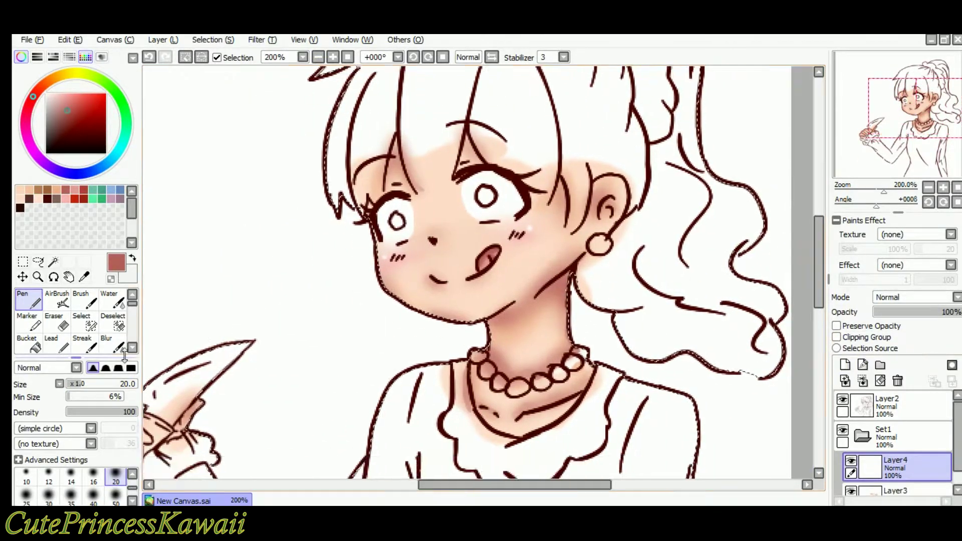
# Choose a medium pink and close the gaps at the lower edges of the bangs with size 20 Pen lines.
pyautogui.click(54, 80)
pyautogui.click(36, 93)
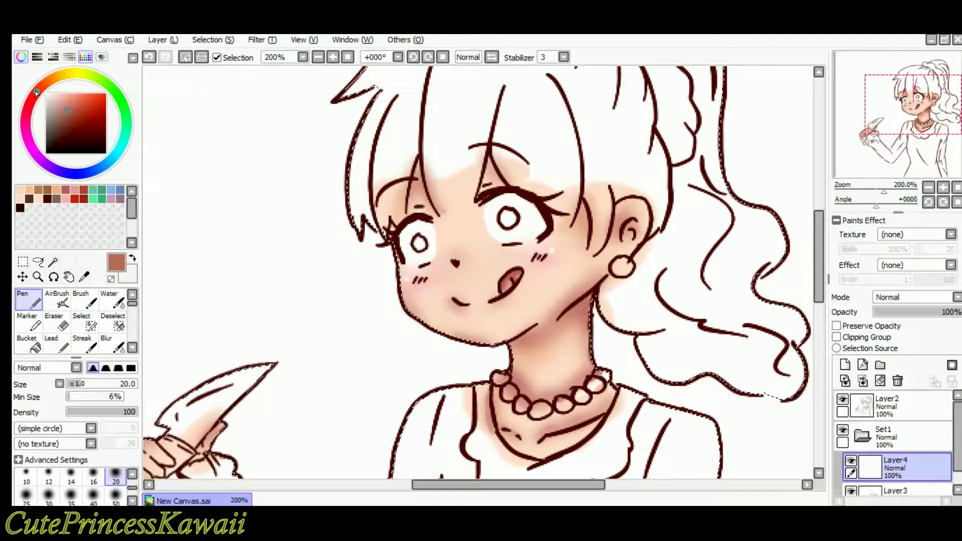
pyautogui.moveTo(20, 121); pyautogui.dragTo(21, 117)
pyautogui.click(75, 100)
pyautogui.moveTo(412, 149)
pyautogui.mouseDown()
pyautogui.moveTo(367, 193)
pyautogui.moveTo(417, 220)
pyautogui.mouseUp()
pyautogui.hotkey('ctrl', 'z')
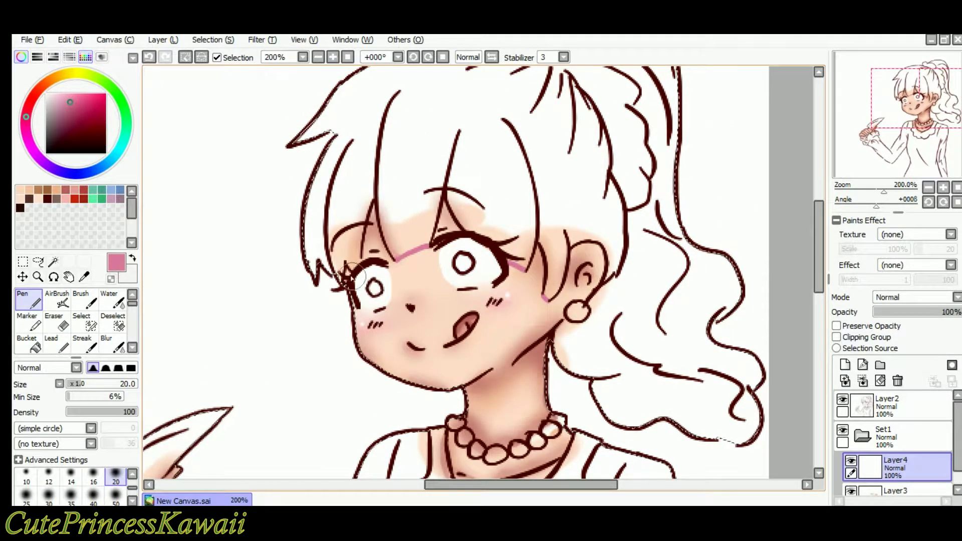
# Fill the bangs, side hair and ponytail with the medium pink using the Bucket.
pyautogui.click(35, 344)
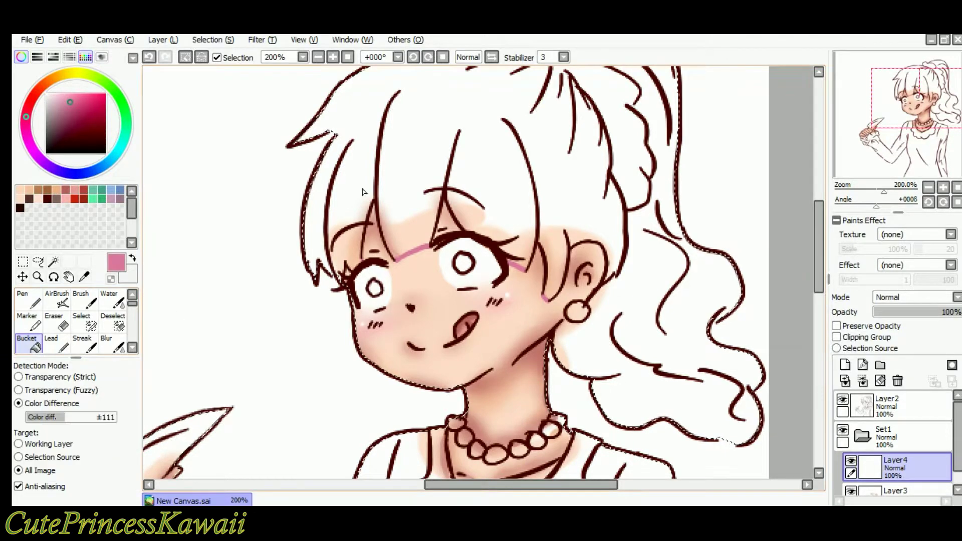
pyautogui.click(345, 204)
pyautogui.click(410, 228)
pyautogui.click(472, 220)
pyautogui.click(524, 245)
pyautogui.click(557, 253)
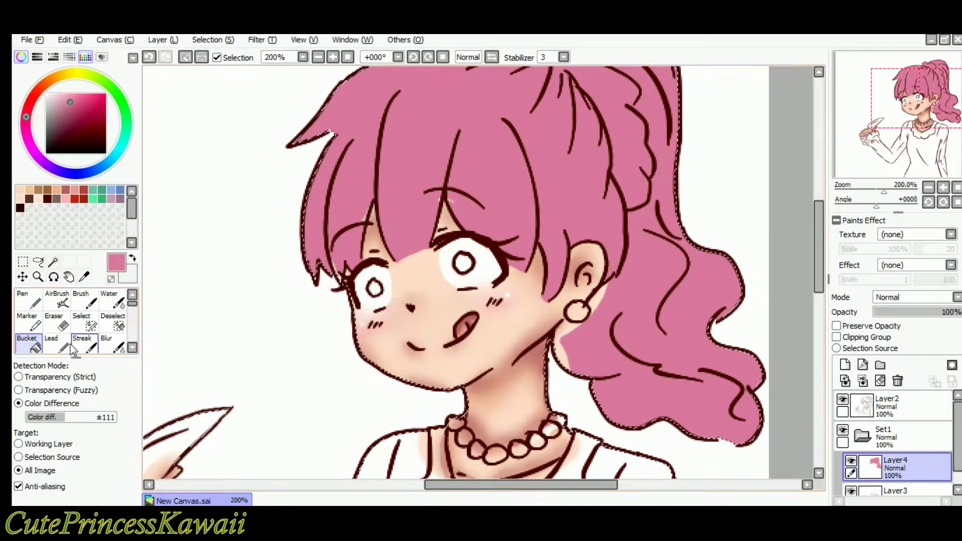
# Cover the unfilled hair patches below the ear and behind the neck with the same pink using the Pen.
pyautogui.press('n')
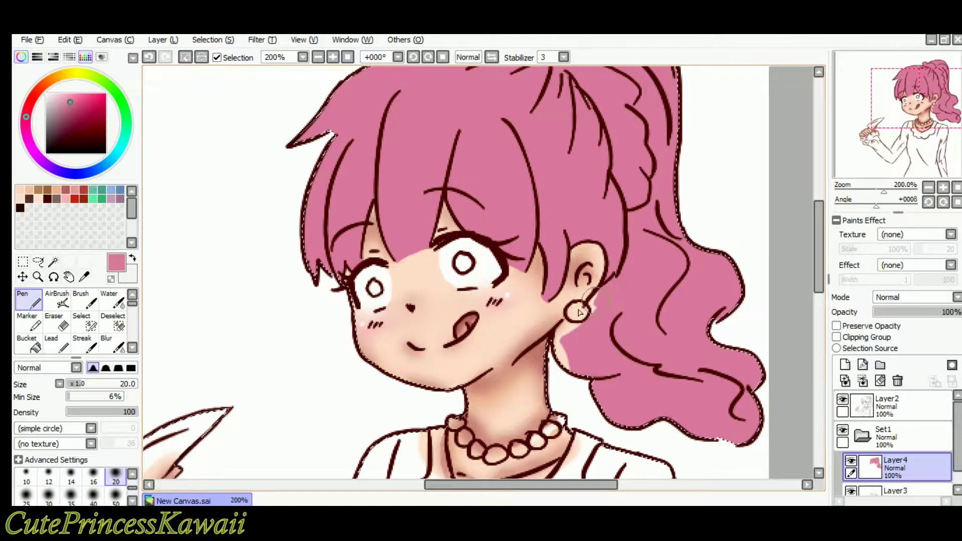
pyautogui.click(33, 344)
pyautogui.click(556, 305)
pyautogui.hotkey('ctrl', 'z')
pyautogui.click(30, 301)
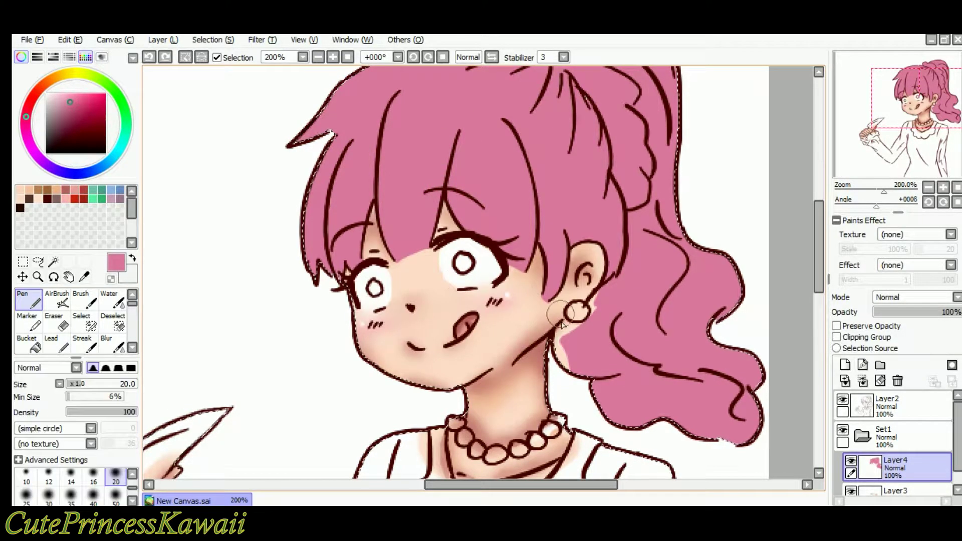
pyautogui.press('f')
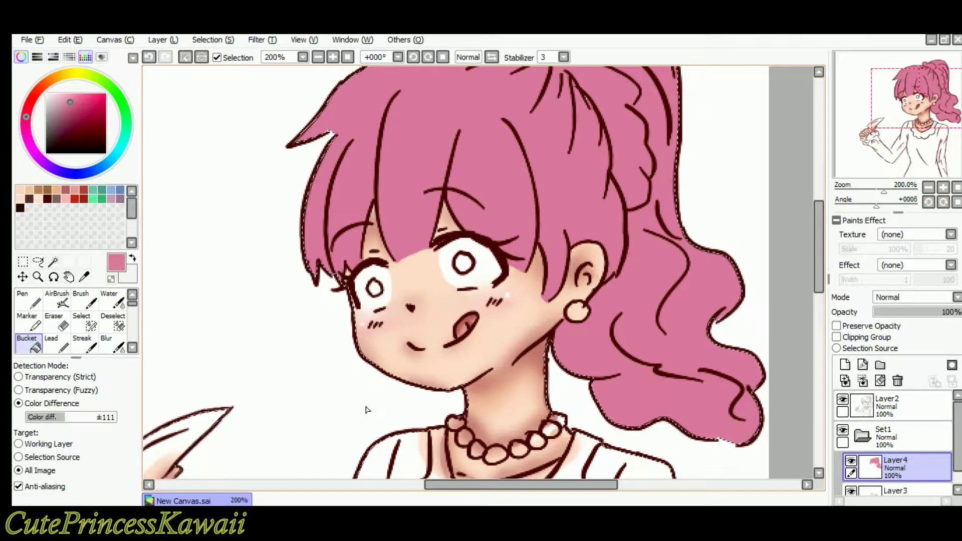
# Choose a darker pink and shade along the long central line of the bangs with the size 20 Pen.
pyautogui.press('Up')
pyautogui.press('Up')
pyautogui.press('Left')
pyautogui.press('Left')
pyautogui.click(29, 300)
pyautogui.click(82, 108)
pyautogui.press('Right')
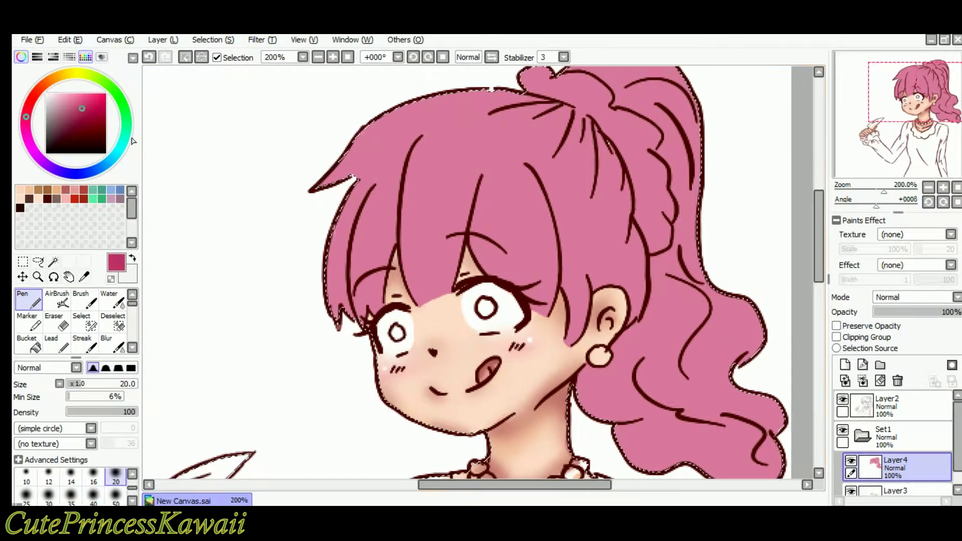
pyautogui.press('Right')
pyautogui.press('Up')
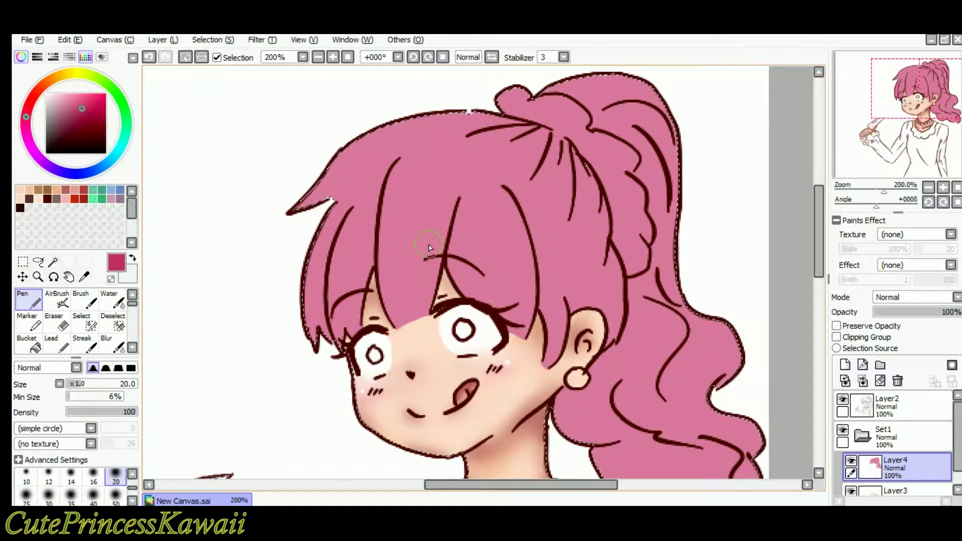
pyautogui.hscroll(-1, 430, 247)
pyautogui.moveTo(421, 162); pyautogui.dragTo(416, 225)
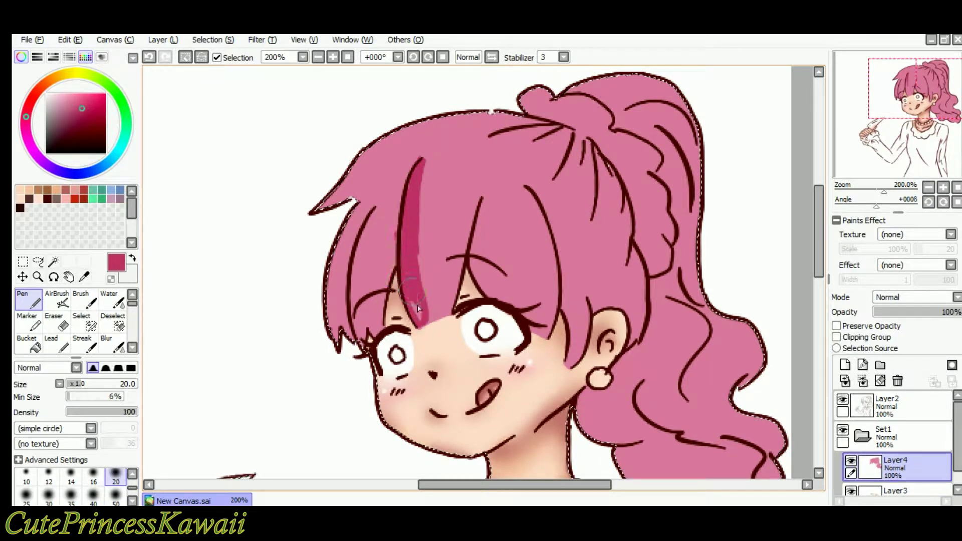
pyautogui.hscroll(-2, 409, 265)
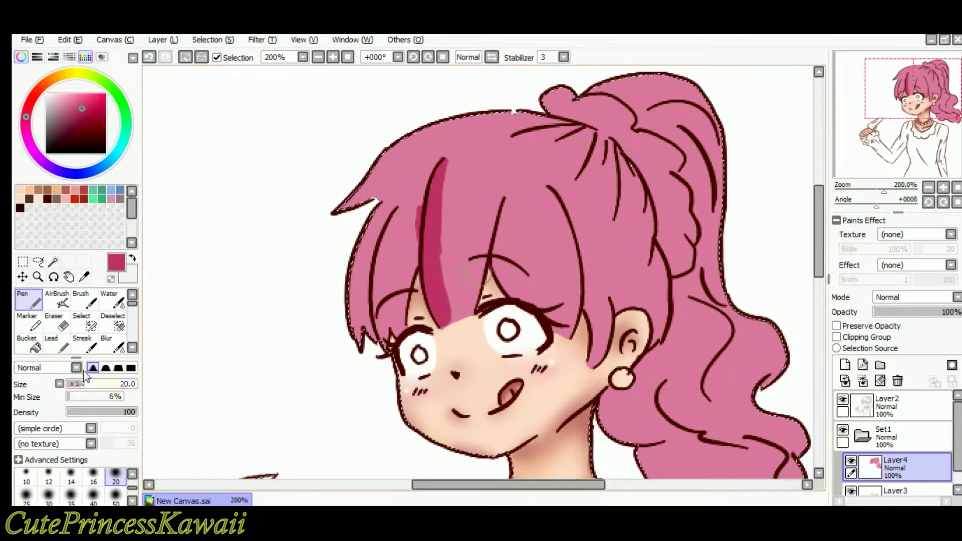
pyautogui.press('e')
pyautogui.press('n')
pyautogui.hscroll(-1, 436, 280)
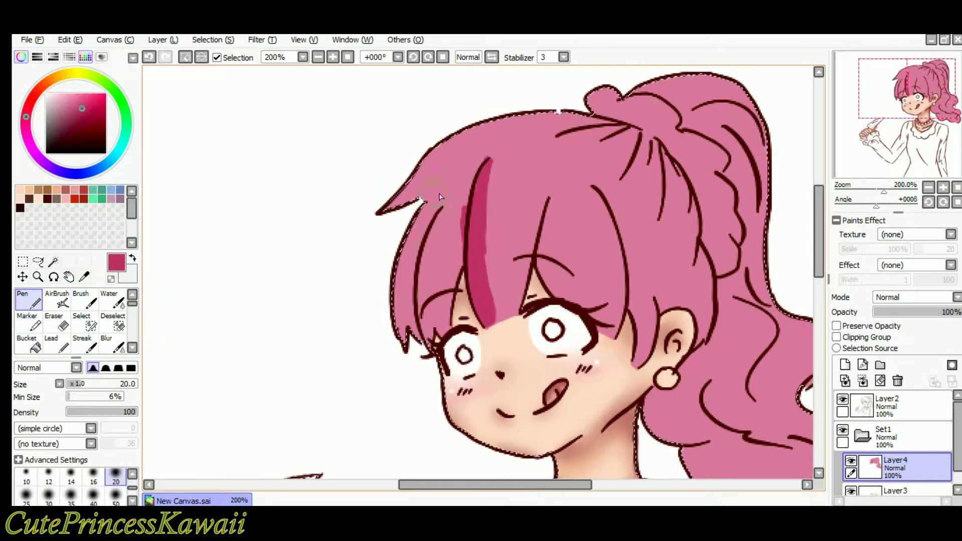
# Shade the outer bang strands and the pointed tuft on the knife side of the face with dark pink.
pyautogui.moveTo(436, 211); pyautogui.dragTo(427, 346)
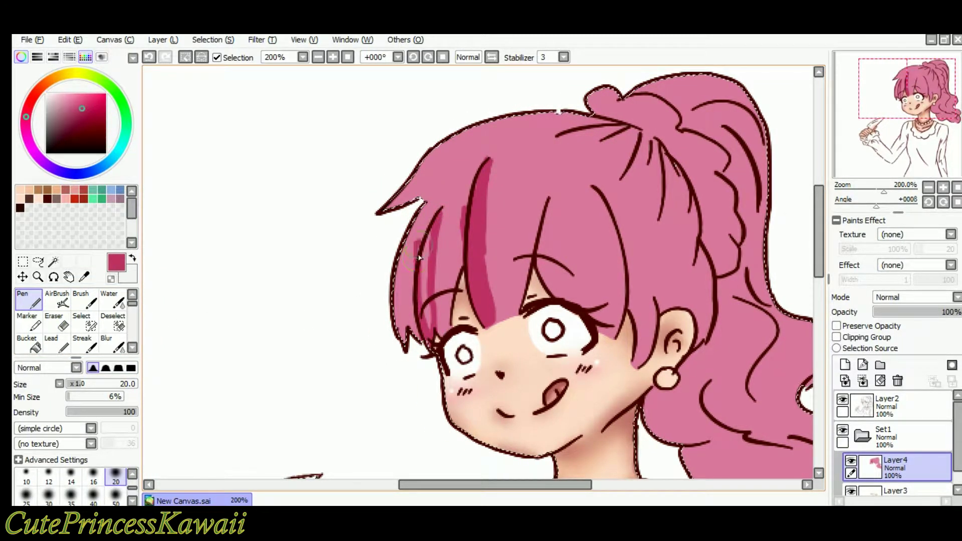
pyautogui.moveTo(401, 273); pyautogui.dragTo(406, 331)
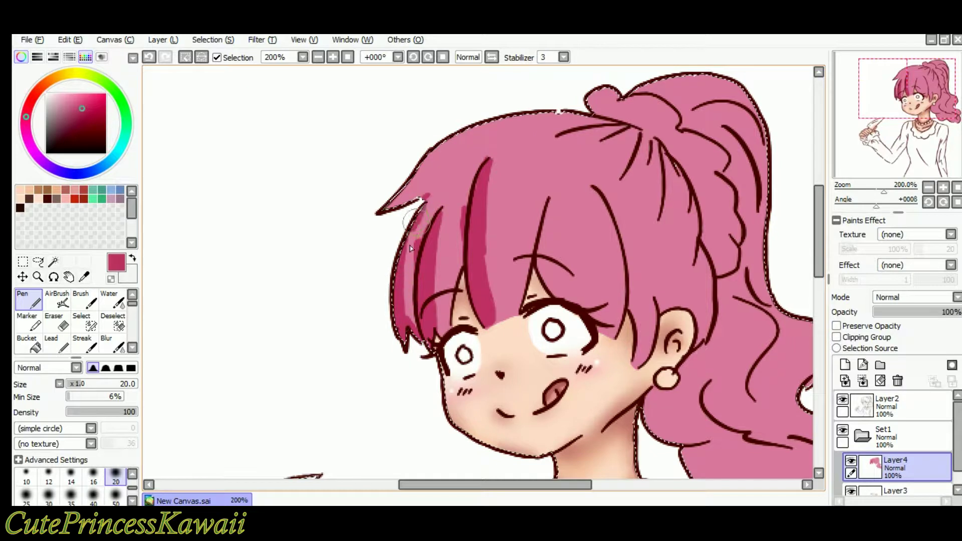
pyautogui.moveTo(419, 201)
pyautogui.mouseDown()
pyautogui.moveTo(432, 194)
pyautogui.moveTo(407, 241)
pyautogui.mouseUp()
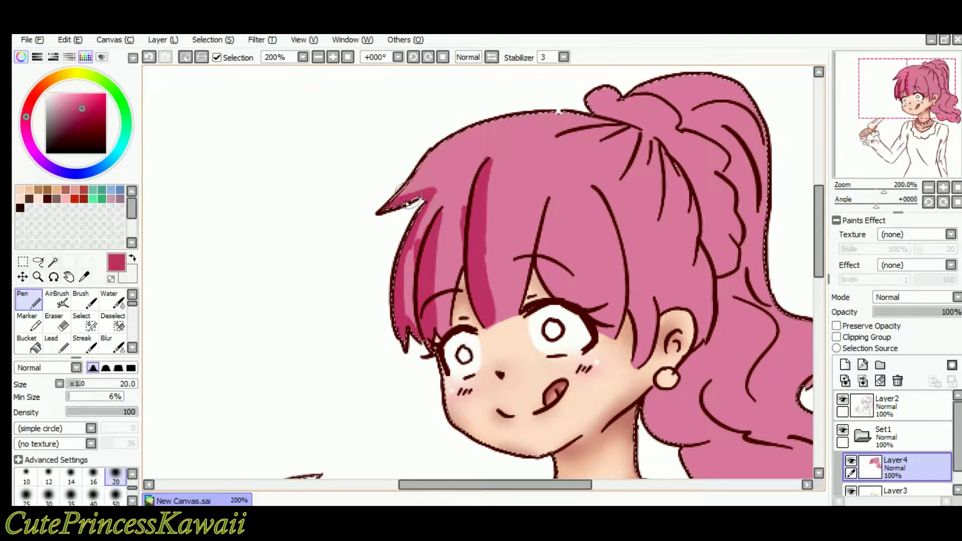
# Add dark pink shadows to the bang strands above the larger eye and along the line toward the ear.
pyautogui.press('Right')
pyautogui.press('Right')
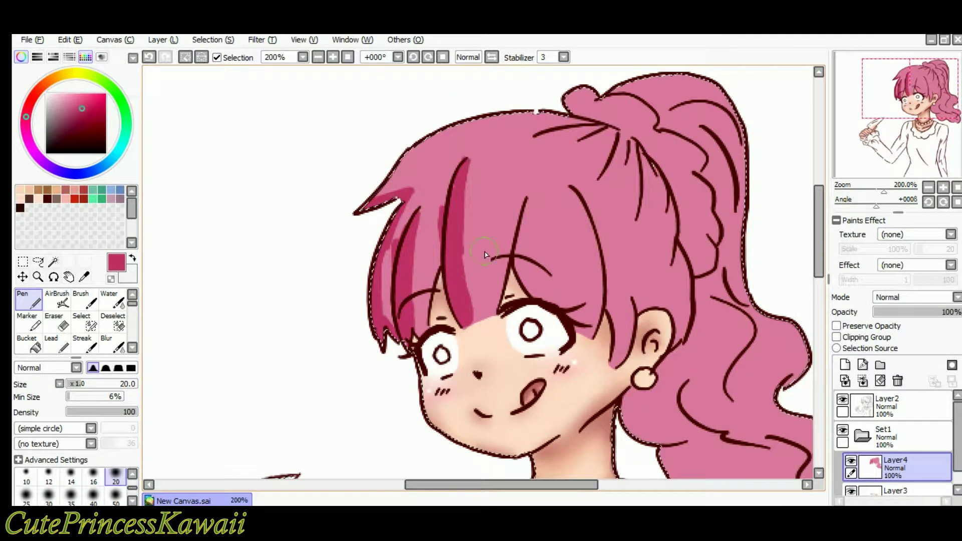
pyautogui.moveTo(508, 198); pyautogui.dragTo(533, 297)
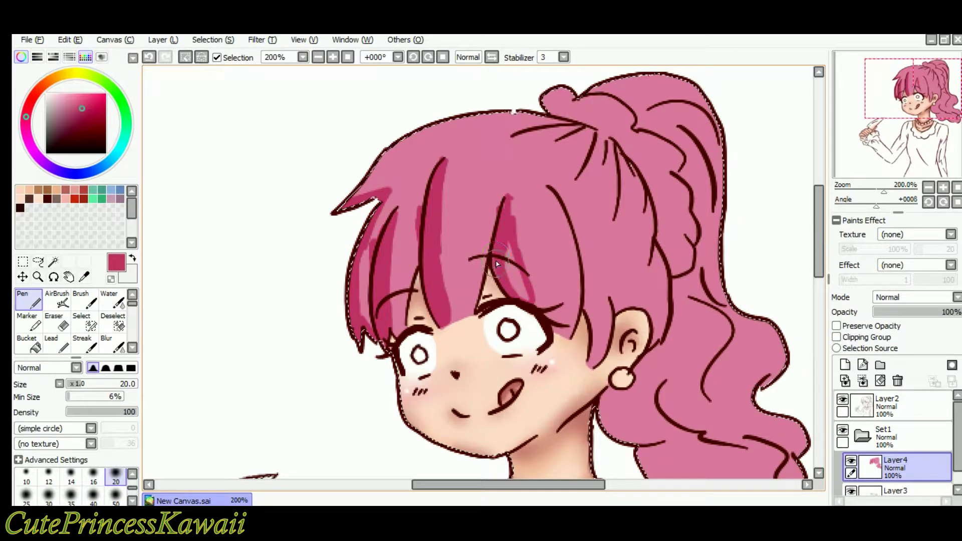
pyautogui.moveTo(443, 241); pyautogui.dragTo(453, 296)
pyautogui.hscroll(2, 481, 240)
pyautogui.moveTo(516, 196)
pyautogui.mouseDown()
pyautogui.moveTo(533, 219)
pyautogui.moveTo(560, 279)
pyautogui.moveTo(547, 318)
pyautogui.mouseUp()
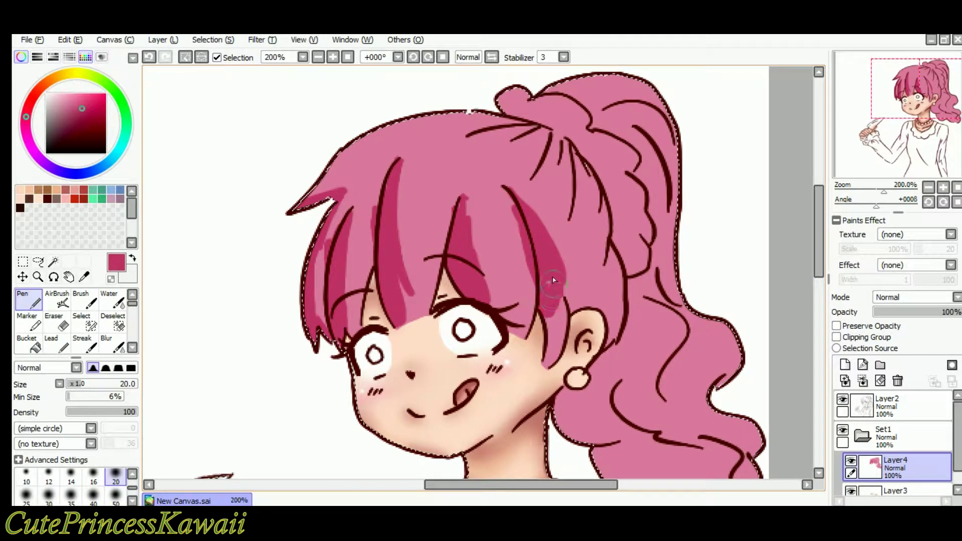
# Shade the side lock in front of the ear and the hair just above and behind the ear with dark pink.
pyautogui.press('Down')
pyautogui.press('Down')
pyautogui.press('Left')
pyautogui.click(333, 57)
pyautogui.press('Down')
pyautogui.press('Right')
pyautogui.moveTo(588, 228); pyautogui.dragTo(601, 262)
pyautogui.moveTo(591, 314); pyautogui.dragTo(597, 261)
pyautogui.press('Right')
pyautogui.moveTo(559, 233)
pyautogui.mouseDown()
pyautogui.moveTo(629, 256)
pyautogui.moveTo(614, 297)
pyautogui.moveTo(622, 275)
pyautogui.moveTo(567, 239)
pyautogui.moveTo(593, 237)
pyautogui.mouseUp()
# Darken the tip of the bangs beside the outer lashes of the larger eye.
pyautogui.press('Up')
pyautogui.press('Up')
pyautogui.press('Up')
pyautogui.press('Left')
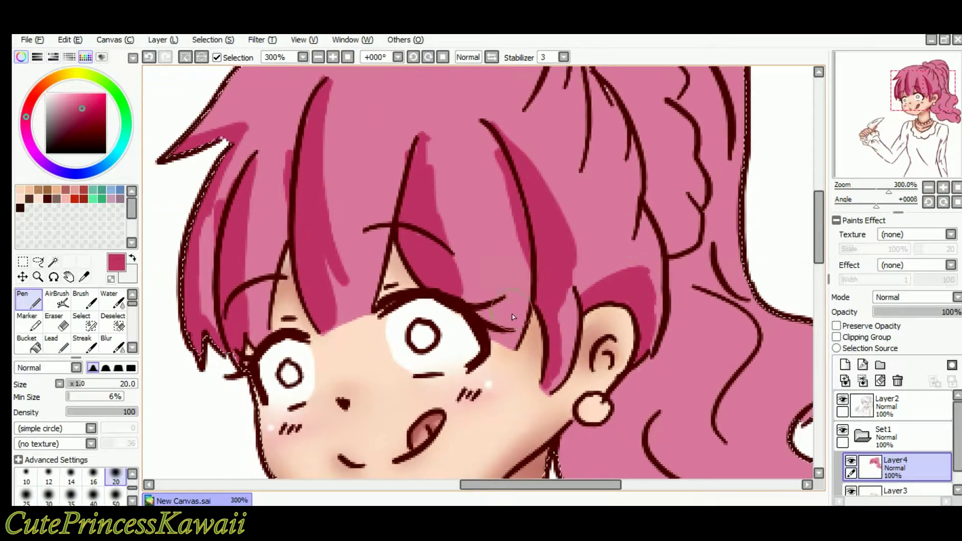
pyautogui.moveTo(462, 286)
pyautogui.mouseDown()
pyautogui.moveTo(513, 347)
pyautogui.moveTo(470, 313)
pyautogui.moveTo(489, 319)
pyautogui.moveTo(503, 337)
pyautogui.mouseUp()
# Shade the top contour of the head and the upper hair line leading to the ponytail with dark pink.
pyautogui.press('Up')
pyautogui.press('Up')
pyautogui.press('Up')
pyautogui.press('Up')
pyautogui.press('Up')
pyautogui.press('Up')
pyautogui.press('Up')
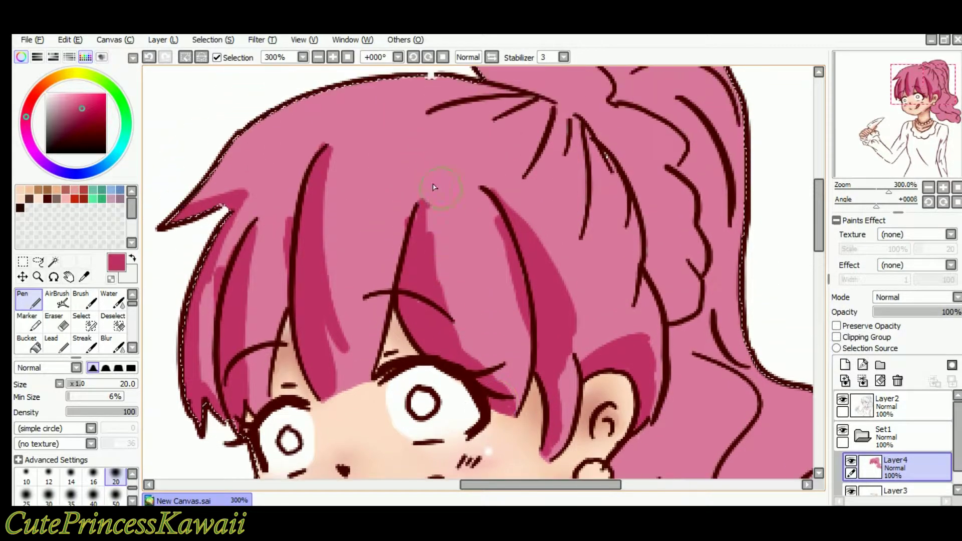
pyautogui.moveTo(221, 242)
pyautogui.mouseDown()
pyautogui.moveTo(260, 206)
pyautogui.moveTo(384, 171)
pyautogui.moveTo(326, 180)
pyautogui.mouseUp()
pyautogui.moveTo(500, 188); pyautogui.dragTo(438, 213)
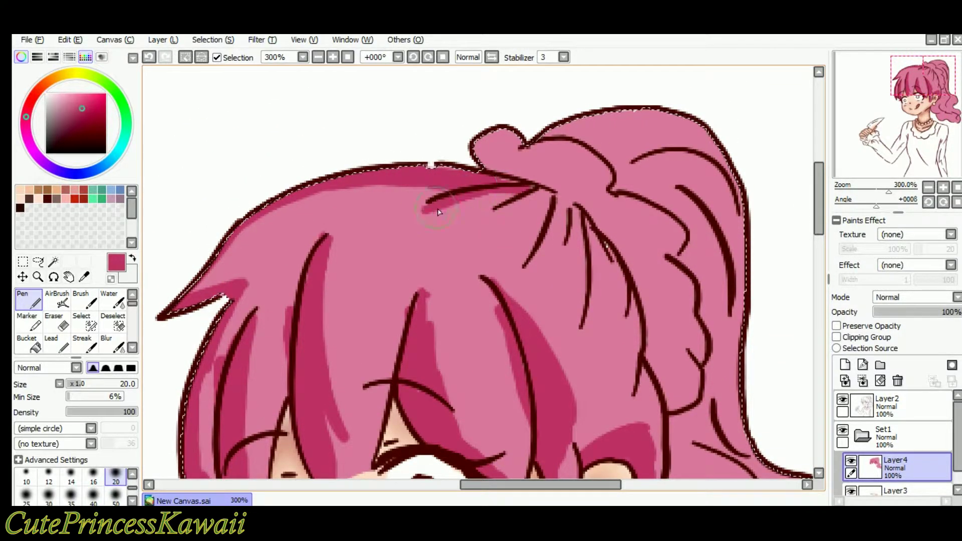
# Paint dark pink shadows along the short hair lines radiating from the base of the ponytail.
pyautogui.moveTo(543, 193); pyautogui.dragTo(522, 265)
pyautogui.moveTo(559, 203); pyautogui.dragTo(563, 237)
pyautogui.moveTo(554, 191)
pyautogui.mouseDown()
pyautogui.moveTo(578, 203)
pyautogui.moveTo(578, 319)
pyautogui.mouseUp()
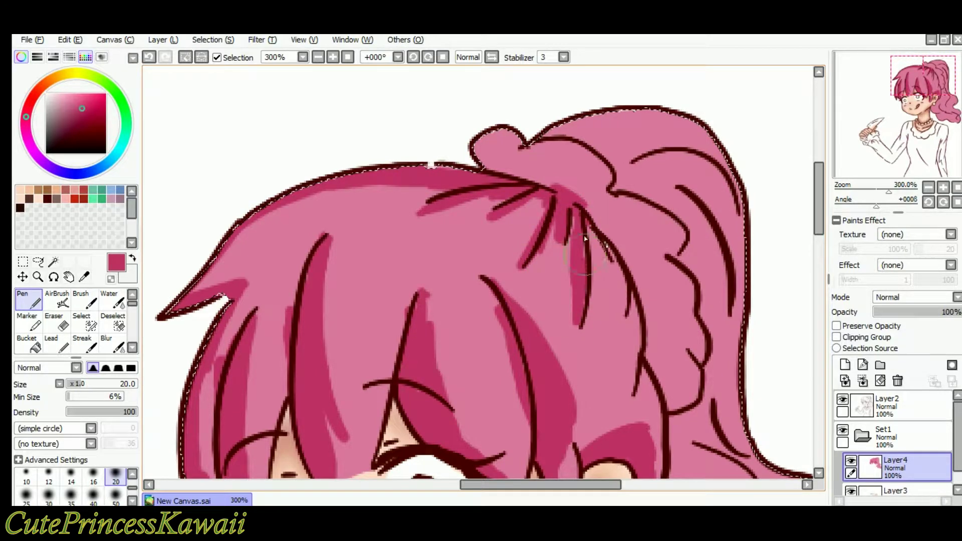
pyautogui.moveTo(593, 231); pyautogui.dragTo(619, 275)
# Shade the hair lines at the back of the head, between the ponytail base and the ear.
pyautogui.press('Right')
pyautogui.press('Down')
pyautogui.press('Right')
pyautogui.press('Right')
pyautogui.press('Right')
pyautogui.press('Right')
pyautogui.press('Right')
pyautogui.press('Right')
pyautogui.press('Down')
pyautogui.press('Down')
pyautogui.moveTo(466, 219); pyautogui.dragTo(463, 276)
pyautogui.moveTo(482, 261)
pyautogui.mouseDown()
pyautogui.moveTo(474, 326)
pyautogui.moveTo(500, 334)
pyautogui.mouseUp()
# Shade the hair bump at the ponytail's base and the curved strands across its top with dark pink.
pyautogui.press('Left')
pyautogui.press('Left')
pyautogui.press('Left')
pyautogui.press('Up')
pyautogui.press('Left')
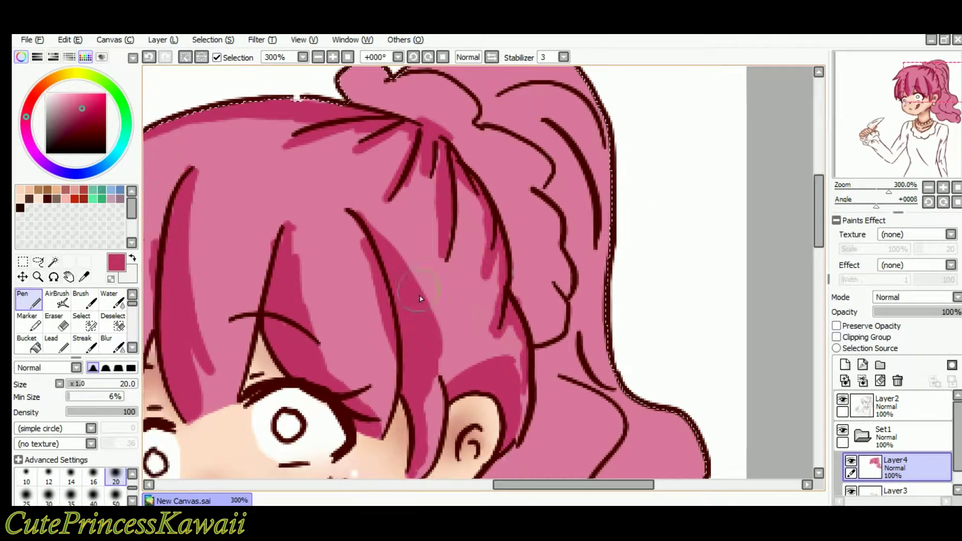
pyautogui.press('Right')
pyautogui.press('Right')
pyautogui.press('Right')
pyautogui.press('Up')
pyautogui.press('Up')
pyautogui.press('Up')
pyautogui.moveTo(416, 156); pyautogui.dragTo(614, 245)
pyautogui.moveTo(487, 179); pyautogui.dragTo(588, 191)
pyautogui.moveTo(501, 200)
pyautogui.mouseDown()
pyautogui.moveTo(592, 251)
pyautogui.moveTo(601, 328)
pyautogui.mouseUp()
pyautogui.moveTo(556, 214); pyautogui.dragTo(591, 261)
# Darken the ponytail's outer edge and upper contour with long dark pink strokes.
pyautogui.press('Right')
pyautogui.press('Right')
pyautogui.press('Right')
pyautogui.press('Right')
pyautogui.press('Down')
pyautogui.press('Down')
pyautogui.press('Down')
pyautogui.moveTo(466, 196)
pyautogui.mouseDown()
pyautogui.moveTo(454, 219)
pyautogui.moveTo(482, 279)
pyautogui.moveTo(485, 331)
pyautogui.moveTo(452, 382)
pyautogui.mouseUp()
pyautogui.moveTo(472, 343); pyautogui.dragTo(465, 371)
pyautogui.moveTo(469, 299); pyautogui.dragTo(478, 314)
pyautogui.press('Up')
pyautogui.press('Up')
pyautogui.moveTo(348, 133); pyautogui.dragTo(469, 241)
# Shade the middle of the ponytail beneath the scalloped section and along its wavy inner lines.
pyautogui.press('Down')
pyautogui.press('Down')
pyautogui.press('Down')
pyautogui.press('Down')
pyautogui.press('Down')
pyautogui.press('Down')
pyautogui.moveTo(497, 140); pyautogui.dragTo(518, 301)
pyautogui.moveTo(484, 273); pyautogui.dragTo(526, 323)
pyautogui.moveTo(460, 291); pyautogui.dragTo(521, 326)
pyautogui.moveTo(538, 344)
pyautogui.mouseDown()
pyautogui.moveTo(493, 426)
pyautogui.moveTo(509, 453)
pyautogui.mouseUp()
pyautogui.moveTo(480, 336); pyautogui.dragTo(526, 372)
pyautogui.moveTo(471, 318); pyautogui.dragTo(534, 358)
pyautogui.moveTo(451, 300); pyautogui.dragTo(531, 358)
pyautogui.moveTo(536, 335)
pyautogui.mouseDown()
pyautogui.moveTo(559, 341)
pyautogui.moveTo(604, 419)
pyautogui.mouseUp()
pyautogui.moveTo(571, 348); pyautogui.dragTo(604, 408)
# Add dark pink shadows to the lower waves of the ponytail along its outer curl and inner strand lines.
pyautogui.press('Down')
pyautogui.press('Down')
pyautogui.press('Down')
pyautogui.press('Down')
pyautogui.press('Down')
pyautogui.press('Down')
pyautogui.press('Down')
pyautogui.press('Down')
pyautogui.moveTo(593, 238); pyautogui.dragTo(644, 361)
pyautogui.moveTo(584, 305); pyautogui.dragTo(645, 340)
pyautogui.moveTo(466, 222)
pyautogui.mouseDown()
pyautogui.moveTo(494, 326)
pyautogui.moveTo(556, 348)
pyautogui.mouseUp()
pyautogui.moveTo(531, 330); pyautogui.dragTo(636, 428)
# Shade the inner ponytail waves behind the ear and beside the neck with dark pink.
pyautogui.press('Left')
pyautogui.press('Up')
pyautogui.moveTo(472, 174)
pyautogui.mouseDown()
pyautogui.moveTo(481, 241)
pyautogui.moveTo(417, 314)
pyautogui.mouseUp()
pyautogui.moveTo(454, 226); pyautogui.dragTo(416, 259)
pyautogui.moveTo(363, 316)
pyautogui.mouseDown()
pyautogui.moveTo(395, 367)
pyautogui.moveTo(477, 361)
pyautogui.mouseUp()
pyautogui.moveTo(421, 381)
pyautogui.mouseDown()
pyautogui.moveTo(443, 433)
pyautogui.moveTo(488, 443)
pyautogui.mouseUp()
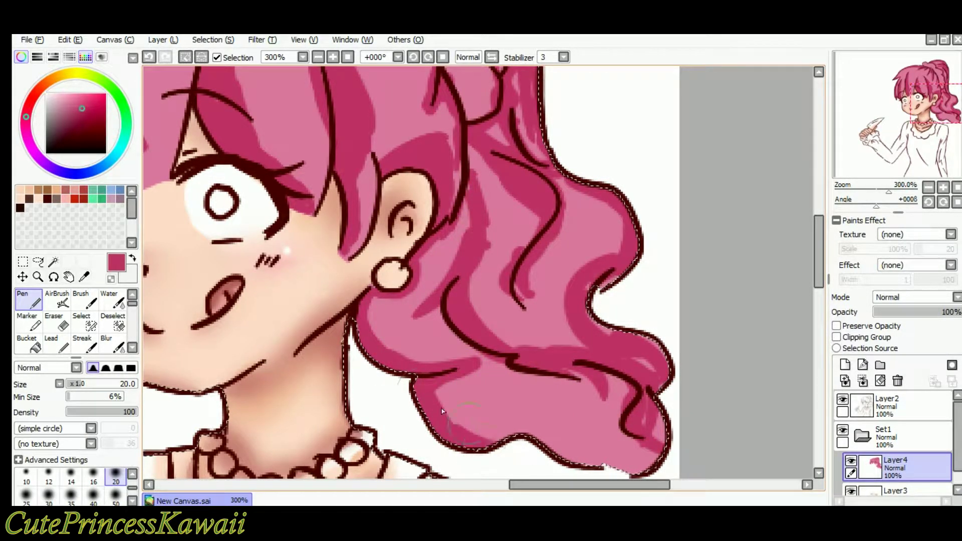
# Add dark pink shadows along the bottom edge and inner folds of the ponytail's lowest curl.
pyautogui.moveTo(441, 396); pyautogui.dragTo(469, 433)
pyautogui.moveTo(486, 442); pyautogui.dragTo(586, 461)
pyautogui.moveTo(515, 433); pyautogui.dragTo(661, 455)
pyautogui.moveTo(595, 436); pyautogui.dragTo(501, 368)
pyautogui.moveTo(621, 431); pyautogui.dragTo(541, 376)
# Pick a deeper crimson pink and darken the shadows along the strand lines of the bangs.
pyautogui.click(348, 57)
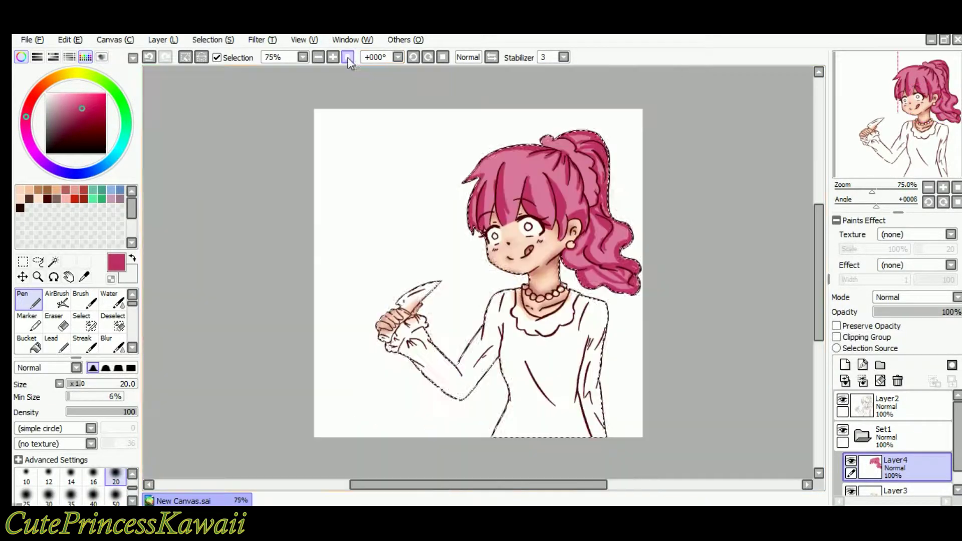
pyautogui.press('Right')
pyautogui.press('Up')
pyautogui.click(81, 116)
pyautogui.click(333, 58)
pyautogui.click(332, 57)
pyautogui.click(332, 57)
pyautogui.press('Right')
pyautogui.press('Right')
pyautogui.press('Up')
pyautogui.press('Up')
pyautogui.moveTo(442, 108)
pyautogui.mouseDown()
pyautogui.moveTo(427, 166)
pyautogui.moveTo(433, 223)
pyautogui.mouseUp()
pyautogui.moveTo(506, 153)
pyautogui.mouseDown()
pyautogui.moveTo(496, 199)
pyautogui.moveTo(515, 238)
pyautogui.mouseUp()
pyautogui.moveTo(560, 147); pyautogui.dragTo(587, 253)
pyautogui.moveTo(385, 184); pyautogui.dragTo(375, 256)
pyautogui.moveTo(365, 189); pyautogui.dragTo(353, 237)
# Deepen the shadows on the pointed front tuft, the crown's upper edge and the strands gathered toward the ponytail.
pyautogui.press('Up')
pyautogui.moveTo(336, 203); pyautogui.dragTo(376, 188)
pyautogui.moveTo(412, 125); pyautogui.dragTo(549, 116)
pyautogui.moveTo(591, 118)
pyautogui.mouseDown()
pyautogui.moveTo(547, 132)
pyautogui.moveTo(576, 164)
pyautogui.mouseUp()
pyautogui.moveTo(616, 137)
pyautogui.mouseDown()
pyautogui.moveTo(619, 194)
pyautogui.moveTo(650, 240)
pyautogui.mouseUp()
# Deepen the shadows along the ponytail's upper contour, outer edge and middle waves with the crimson pink.
pyautogui.press('Right')
pyautogui.moveTo(551, 87); pyautogui.dragTo(591, 100)
pyautogui.moveTo(651, 107); pyautogui.dragTo(673, 176)
pyautogui.press('Right')
pyautogui.press('Down')
pyautogui.moveTo(604, 226)
pyautogui.mouseDown()
pyautogui.moveTo(621, 252)
pyautogui.moveTo(616, 345)
pyautogui.mouseUp()
pyautogui.moveTo(691, 300); pyautogui.dragTo(666, 366)
# Add crimson pink shadows to the lower waves and end curls of the ponytail.
pyautogui.moveTo(609, 333); pyautogui.dragTo(571, 385)
pyautogui.moveTo(596, 368); pyautogui.dragTo(702, 431)
pyautogui.moveTo(576, 391); pyautogui.dragTo(561, 441)
pyautogui.moveTo(616, 431); pyautogui.dragTo(716, 459)
pyautogui.moveTo(510, 356); pyautogui.dragTo(587, 397)
pyautogui.moveTo(657, 292); pyautogui.dragTo(683, 319)
# Blend the shading of the outer front bangs and pointed tuft using the Blur tool at size 24.
pyautogui.press('Left')
pyautogui.press('Left')
pyautogui.press('Left')
pyautogui.click(113, 344)
pyautogui.press('Left')
pyautogui.press('Up')
pyautogui.press('Up')
pyautogui.click(84, 384)
pyautogui.moveTo(392, 287)
pyautogui.mouseDown()
pyautogui.moveTo(380, 231)
pyautogui.moveTo(353, 282)
pyautogui.mouseUp()
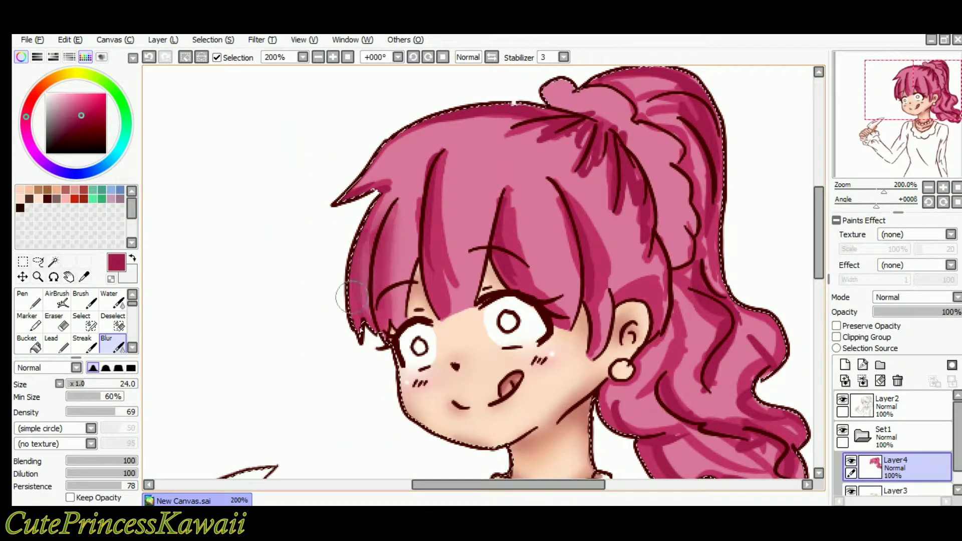
pyautogui.moveTo(396, 175); pyautogui.dragTo(403, 133)
# Reduce the Blur size to 16 and blend the remaining bangs, crown and strands around the ear.
pyautogui.click(75, 384)
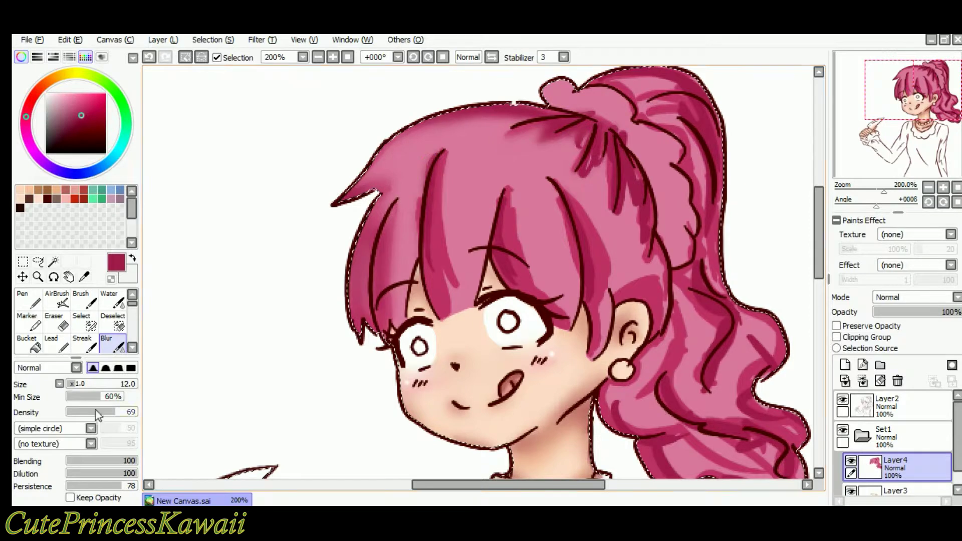
pyautogui.click(83, 383)
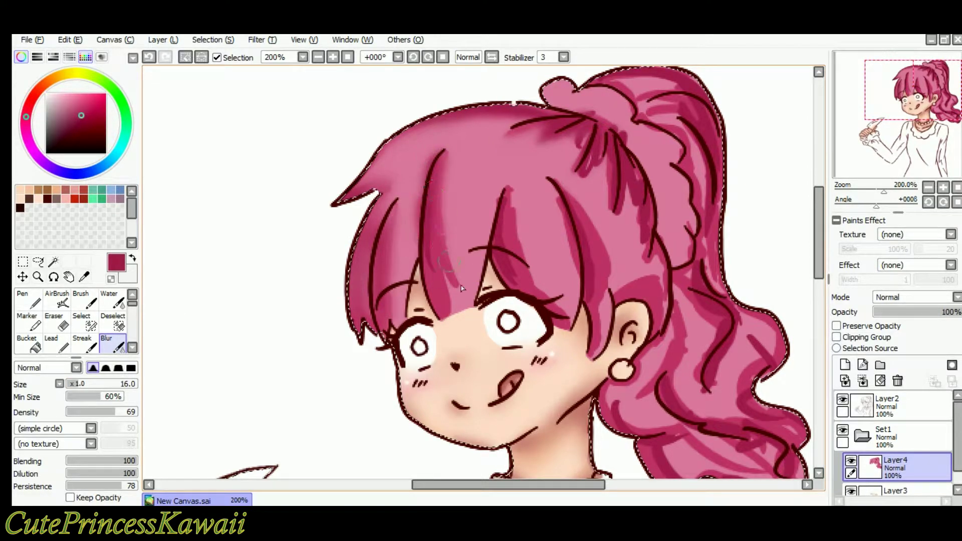
pyautogui.press('Right')
pyautogui.press('Right')
pyautogui.press('Right')
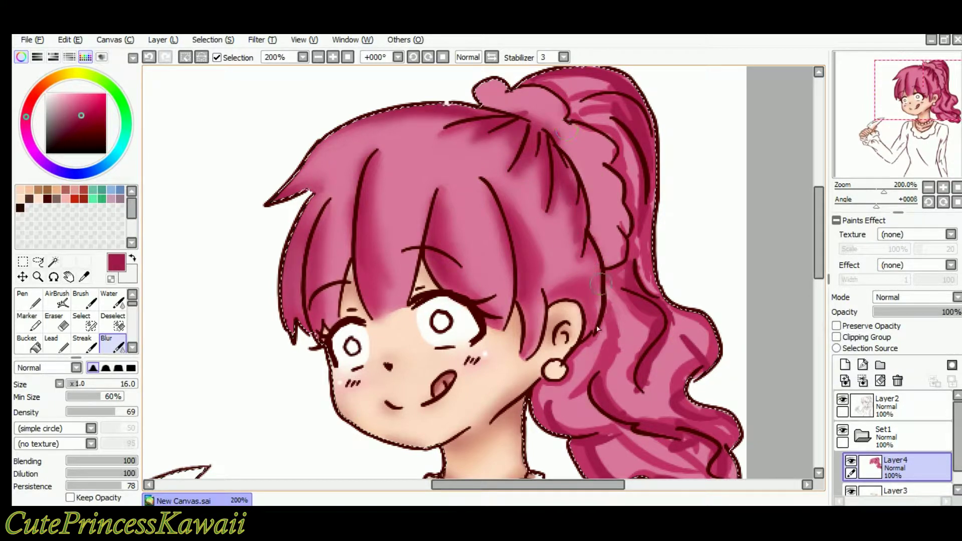
pyautogui.moveTo(598, 328); pyautogui.dragTo(575, 373)
# Set the Blur size to 29 and smooth the shading on the upper ponytail.
pyautogui.press('Right')
pyautogui.press('Right')
pyautogui.click(86, 384)
pyautogui.moveTo(471, 123); pyautogui.dragTo(556, 131)
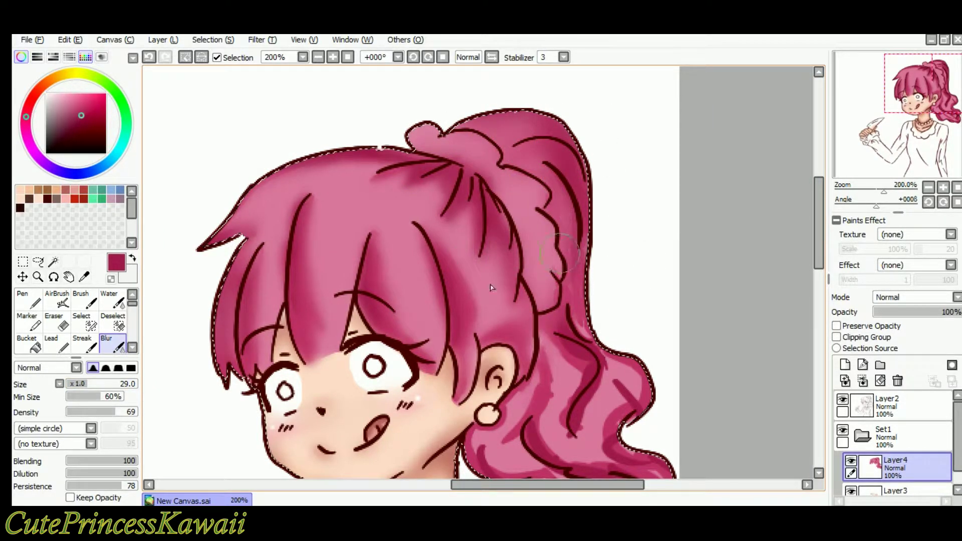
# Blend the shadows across the ponytail's lower waves and curls with the blur brush.
pyautogui.scroll(-5, 654, 279)
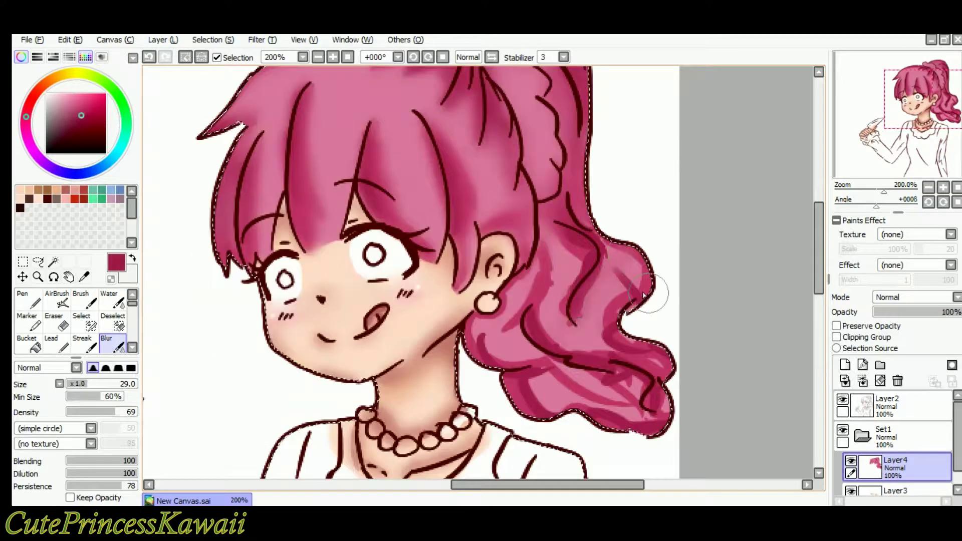
pyautogui.moveTo(527, 325)
pyautogui.mouseDown()
pyautogui.moveTo(655, 224)
pyautogui.moveTo(612, 285)
pyautogui.mouseUp()
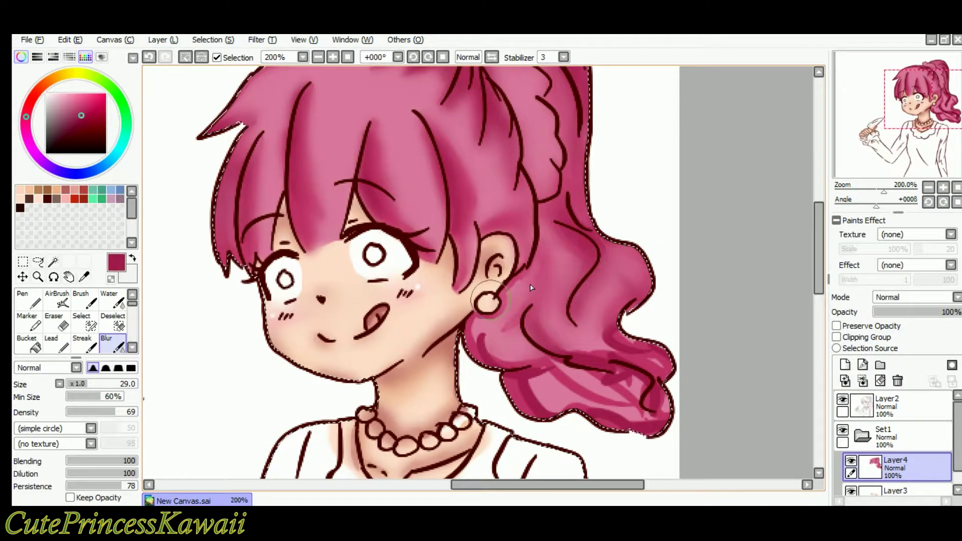
pyautogui.moveTo(501, 369); pyautogui.dragTo(546, 261)
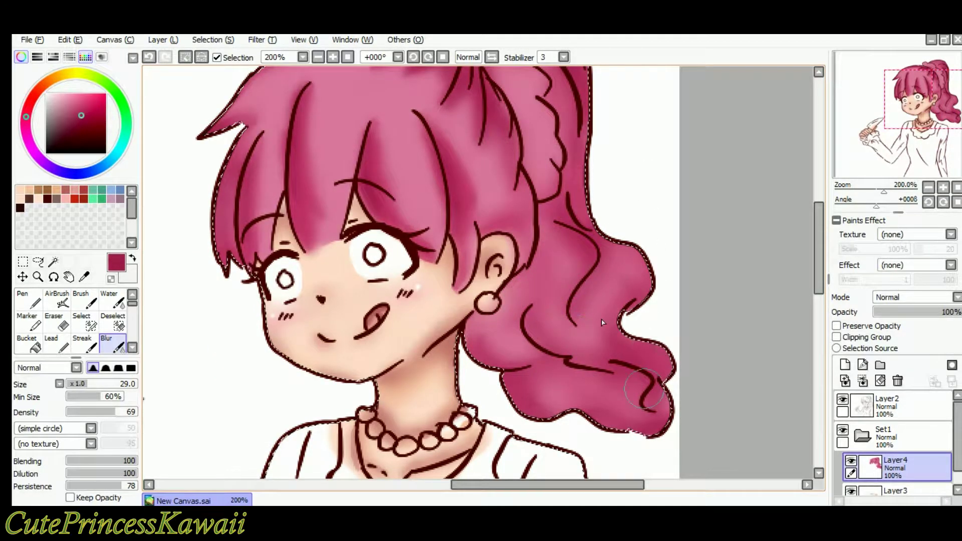
# Paint a jagged band of light pink highlights across the bangs and side hair using the Pen at size 20.
pyautogui.press('Left')
pyautogui.press('Left')
pyautogui.press('Left')
pyautogui.press('Up')
pyautogui.press('Left')
pyautogui.press('Left')
pyautogui.press('Down')
pyautogui.click(29, 299)
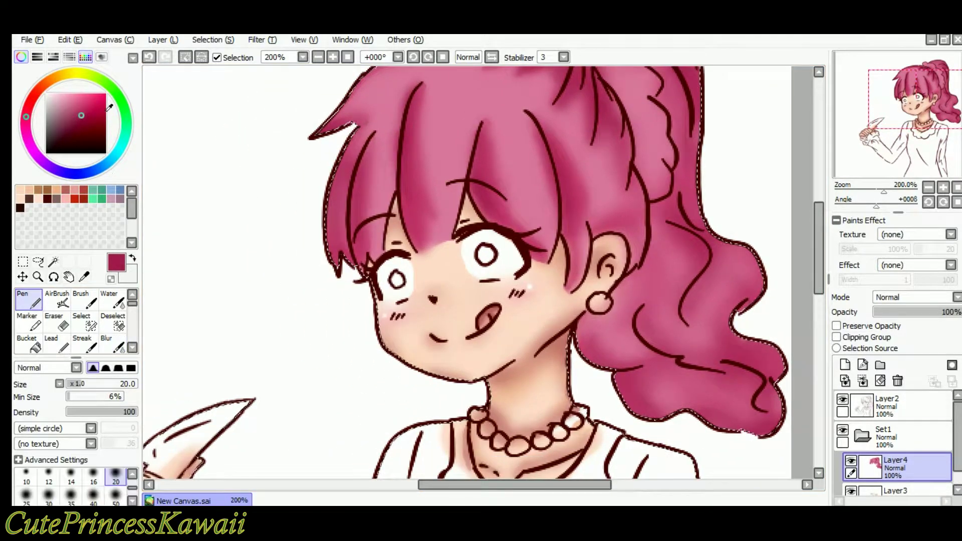
pyautogui.click(60, 96)
pyautogui.press('Up')
pyautogui.press('Up')
pyautogui.press('Up')
pyautogui.press('Right')
pyautogui.moveTo(420, 185); pyautogui.dragTo(408, 232)
pyautogui.hscroll(1, 451, 200)
pyautogui.moveTo(457, 181); pyautogui.dragTo(453, 237)
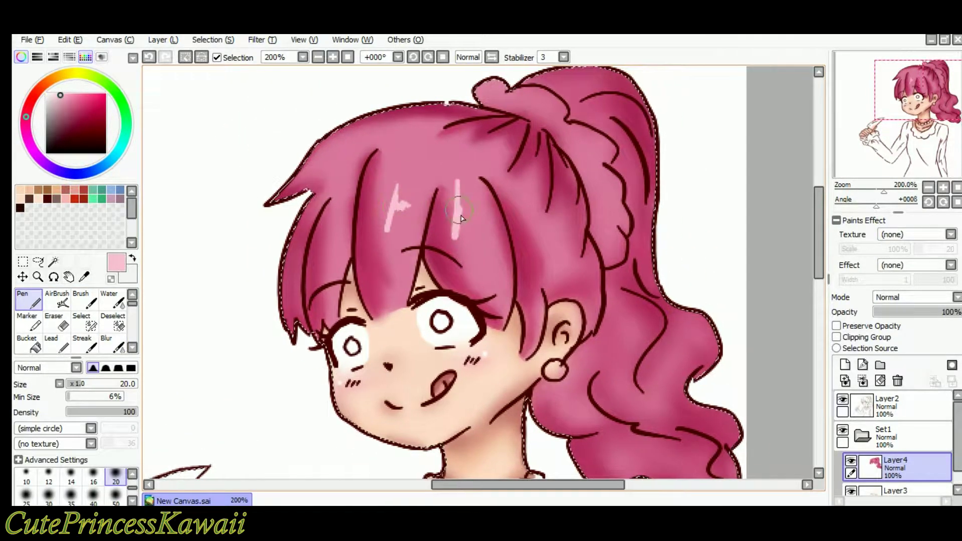
pyautogui.moveTo(531, 222); pyautogui.dragTo(583, 228)
pyautogui.press('Left')
pyautogui.moveTo(385, 191); pyautogui.dragTo(372, 238)
pyautogui.moveTo(372, 217); pyautogui.dragTo(350, 215)
pyautogui.moveTo(347, 218)
pyautogui.mouseDown()
pyautogui.moveTo(341, 234)
pyautogui.moveTo(325, 214)
pyautogui.moveTo(346, 219)
pyautogui.mouseUp()
# Soften the light pink highlight band into the hair using the Blur tool at size 25.
pyautogui.click(113, 344)
pyautogui.click(84, 385)
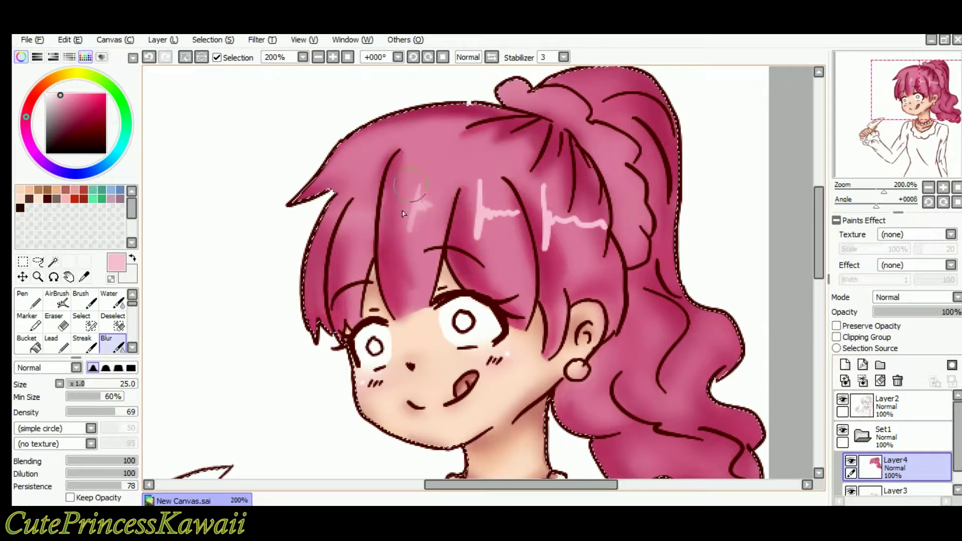
pyautogui.moveTo(484, 205); pyautogui.dragTo(517, 246)
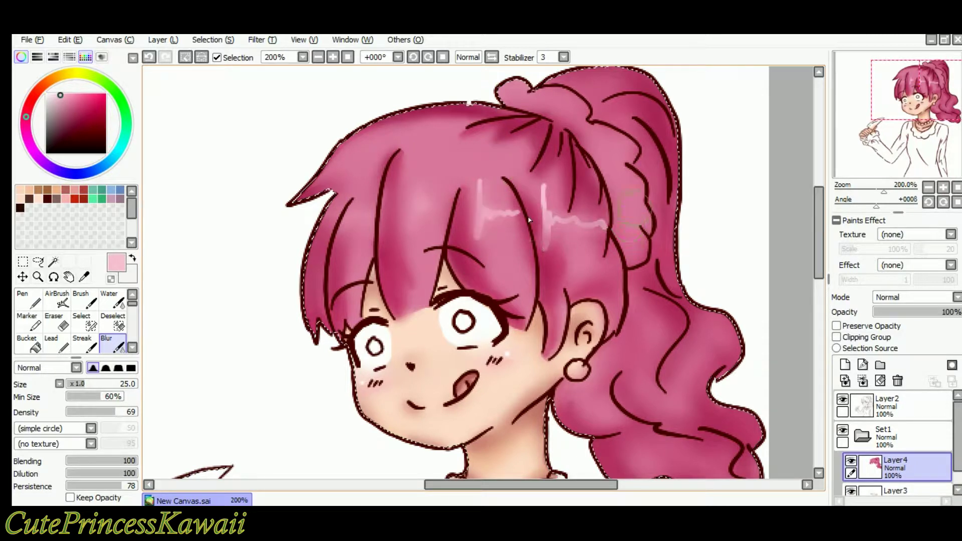
pyautogui.moveTo(543, 231); pyautogui.dragTo(582, 183)
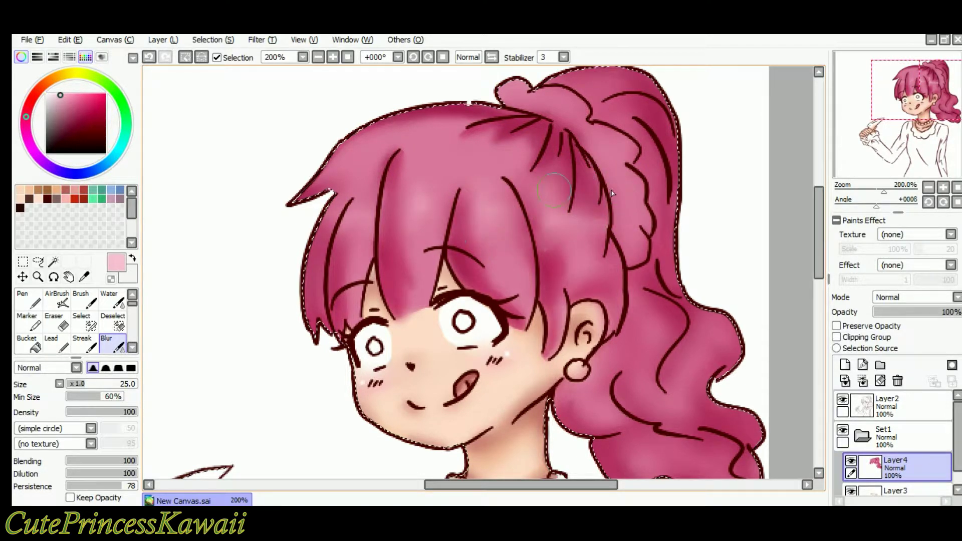
# Draw a fresh band of light pink highlights across the bangs using the Pen at density 90.
pyautogui.click(30, 299)
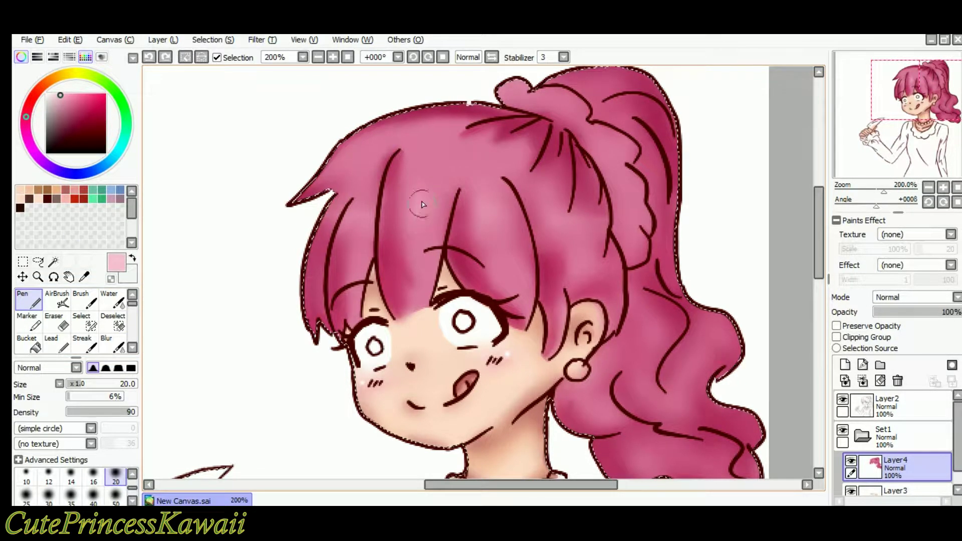
pyautogui.moveTo(483, 196); pyautogui.dragTo(479, 230)
pyautogui.moveTo(488, 215); pyautogui.dragTo(586, 213)
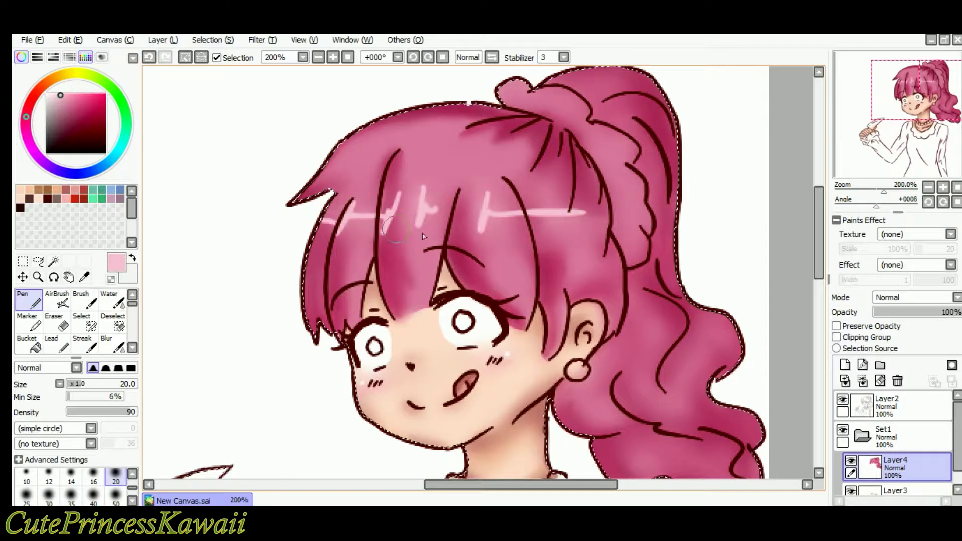
# Soften the new hair highlights slightly and brighten them with a paler pink.
pyautogui.click(113, 345)
pyautogui.moveTo(481, 227); pyautogui.dragTo(475, 201)
pyautogui.click(23, 299)
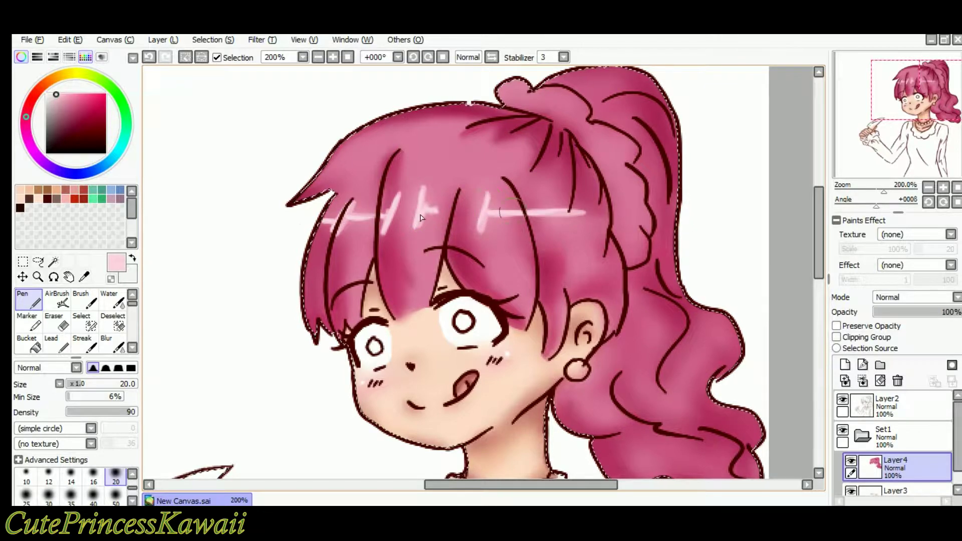
pyautogui.click(113, 344)
pyautogui.press('n')
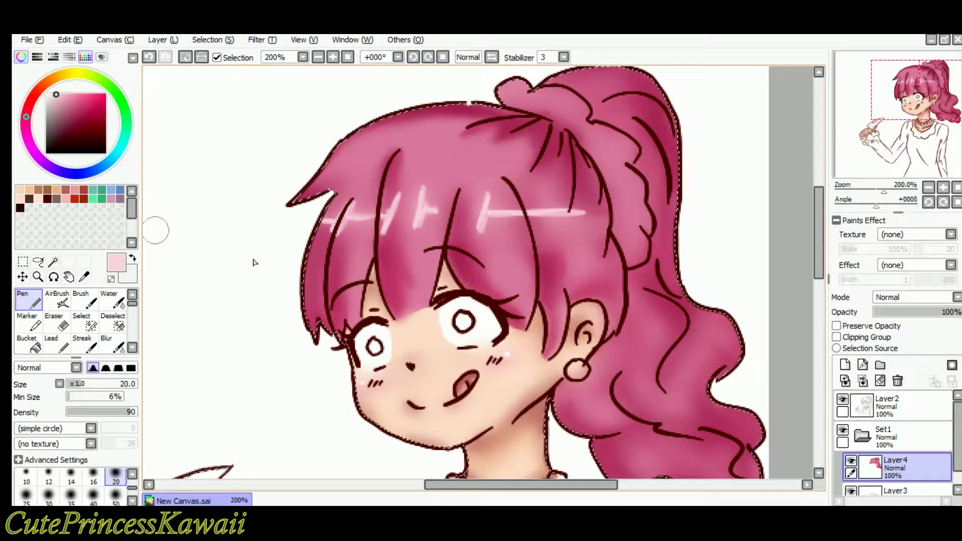
# Add a new layer above the hair and start outlining the scrunchie in muted mauve.
pyautogui.click(846, 365)
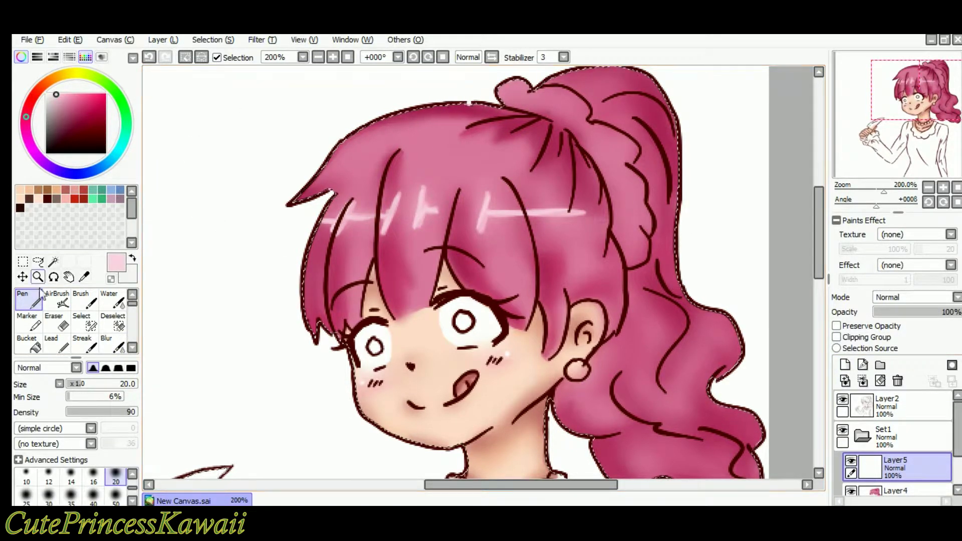
pyautogui.click(111, 199)
pyautogui.moveTo(543, 196); pyautogui.dragTo(476, 241)
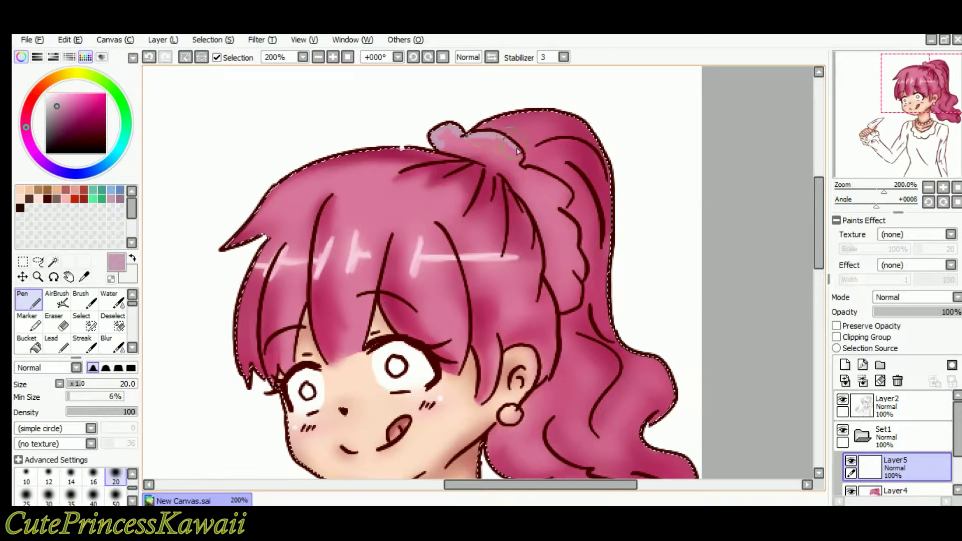
pyautogui.moveTo(519, 159); pyautogui.dragTo(453, 153)
pyautogui.moveTo(499, 174); pyautogui.dragTo(545, 239)
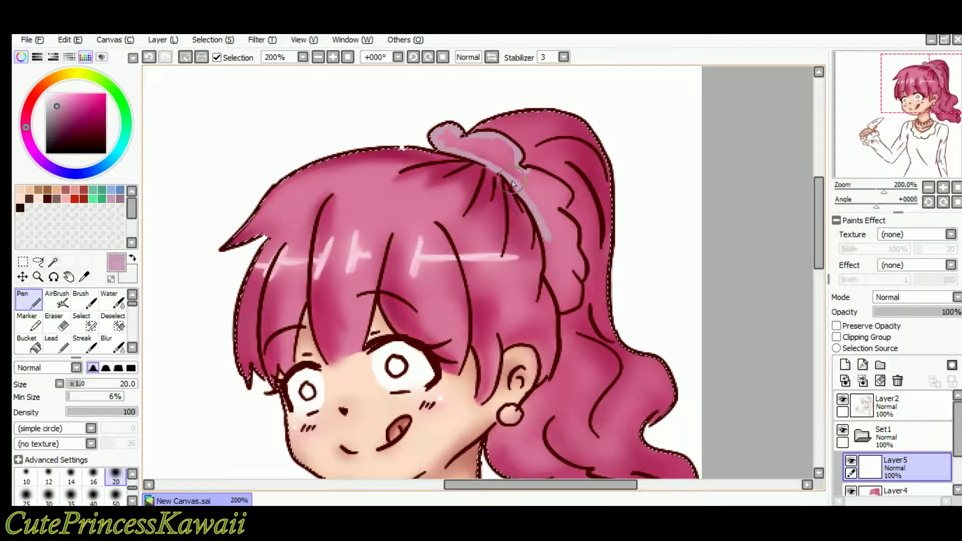
# Undo the last mauve strokes and retrace the scrunchie's inner edge down to its lower end.
pyautogui.hotkey('ctrl', 'z')
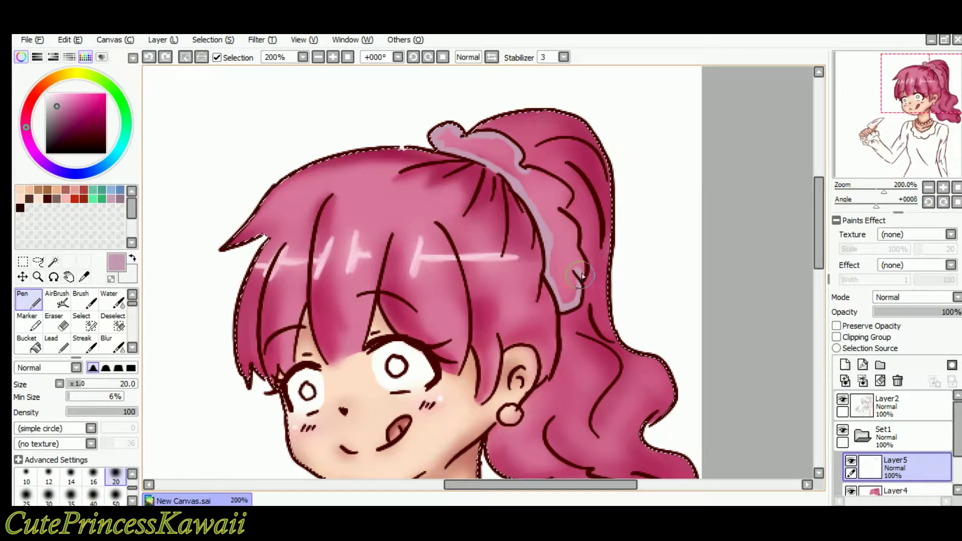
pyautogui.hotkey('ctrl', 'z')
pyautogui.moveTo(542, 227); pyautogui.dragTo(549, 250)
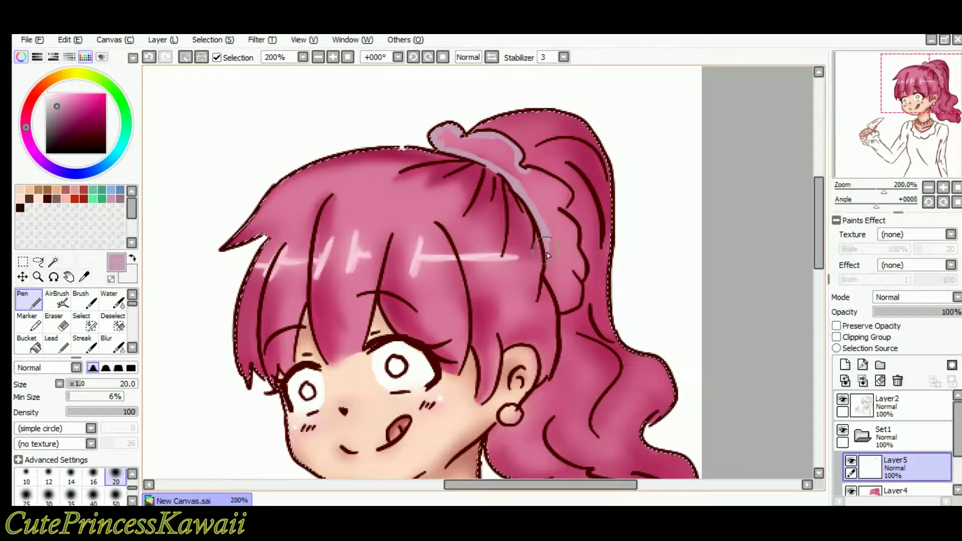
pyautogui.moveTo(567, 306); pyautogui.dragTo(577, 296)
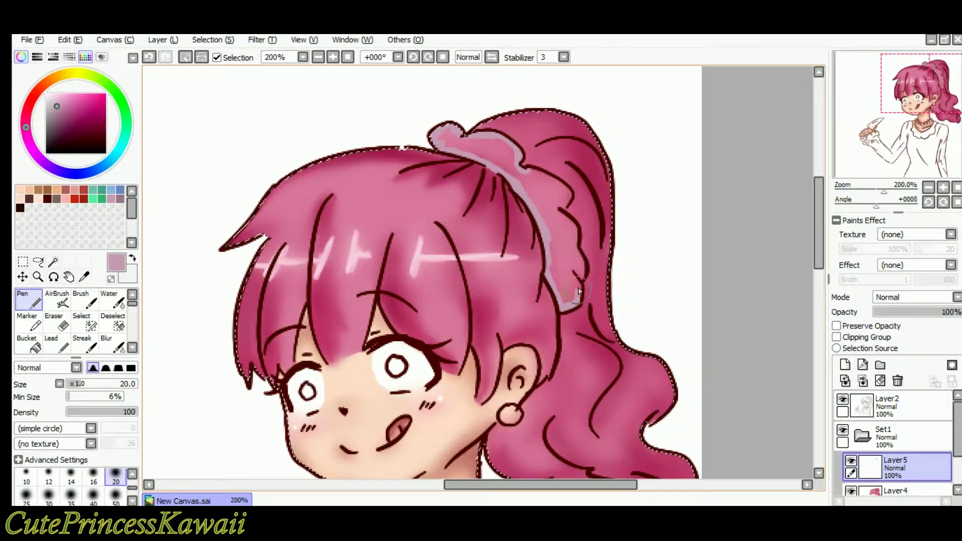
# Outline the scrunchie's outer edge in muted mauve and fill the whole scrunchie with the same color.
pyautogui.moveTo(562, 211); pyautogui.dragTo(580, 255)
pyautogui.moveTo(528, 170)
pyautogui.mouseDown()
pyautogui.moveTo(567, 192)
pyautogui.moveTo(563, 207)
pyautogui.mouseUp()
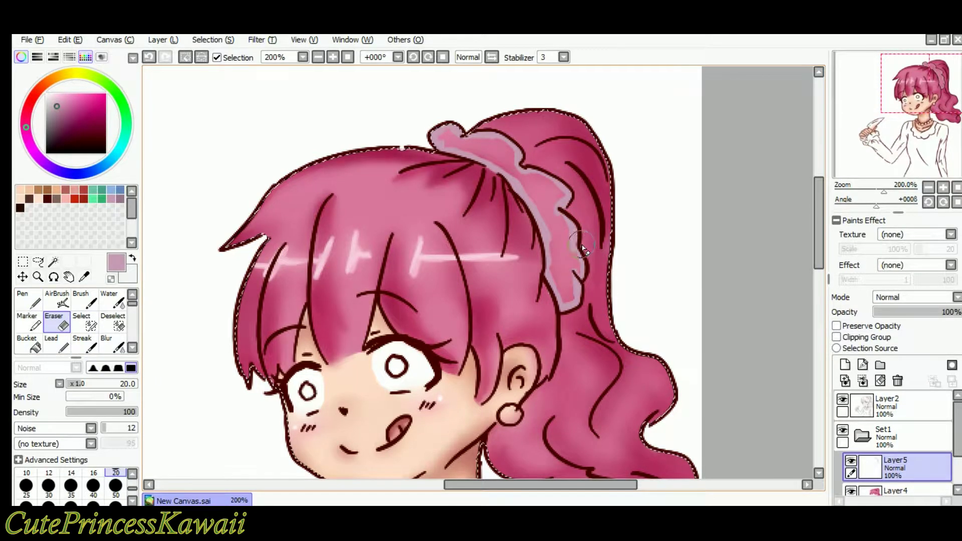
pyautogui.moveTo(562, 293); pyautogui.dragTo(569, 283)
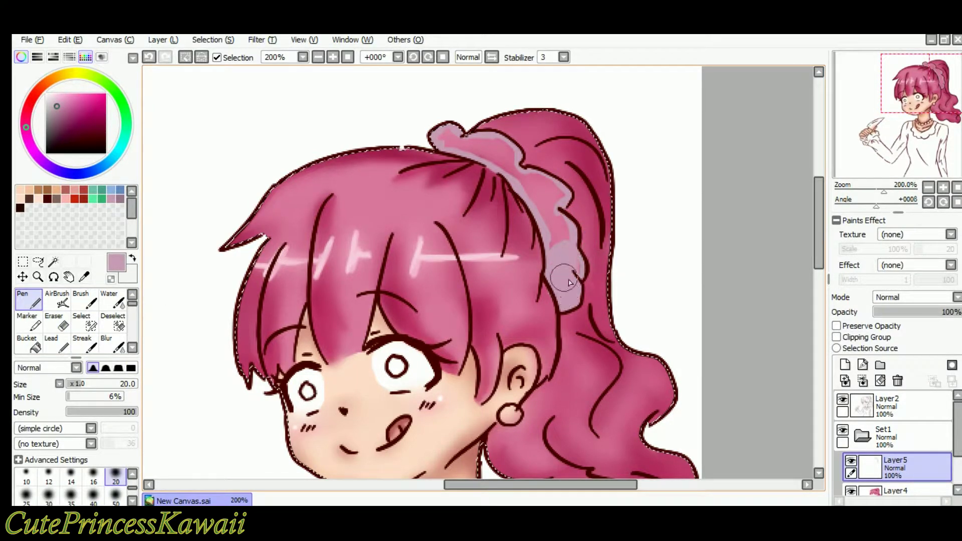
pyautogui.moveTo(435, 138); pyautogui.dragTo(447, 136)
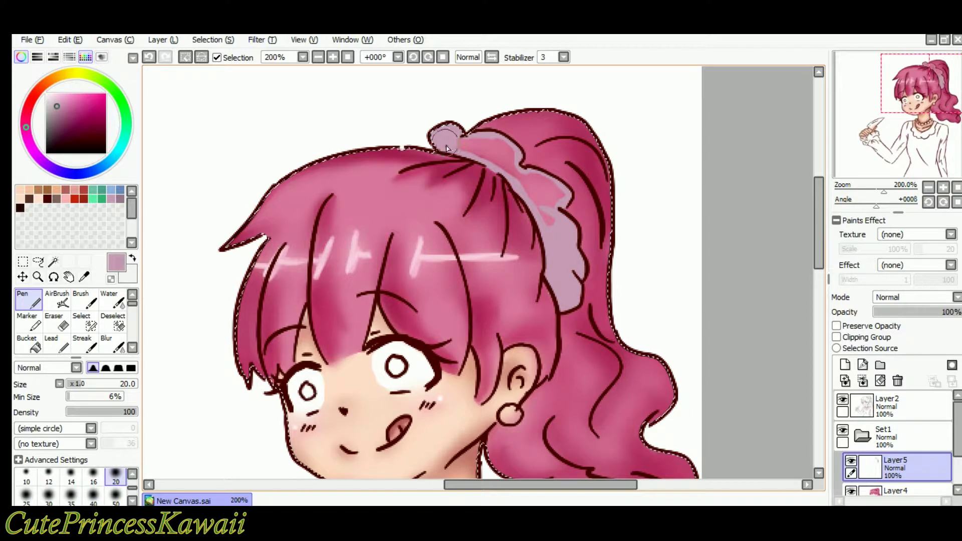
pyautogui.moveTo(512, 158)
pyautogui.mouseDown()
pyautogui.moveTo(495, 158)
pyautogui.moveTo(501, 162)
pyautogui.mouseUp()
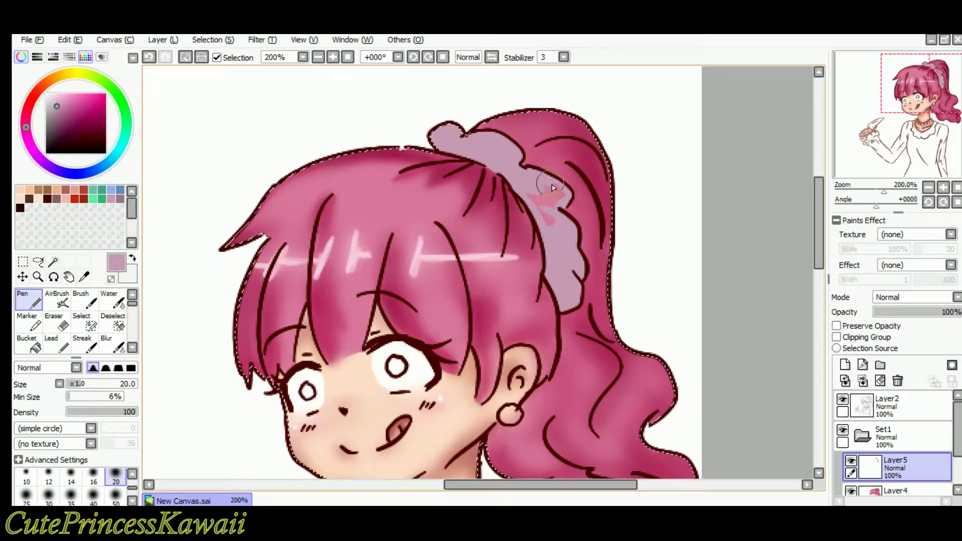
pyautogui.click(111, 345)
pyautogui.click(58, 322)
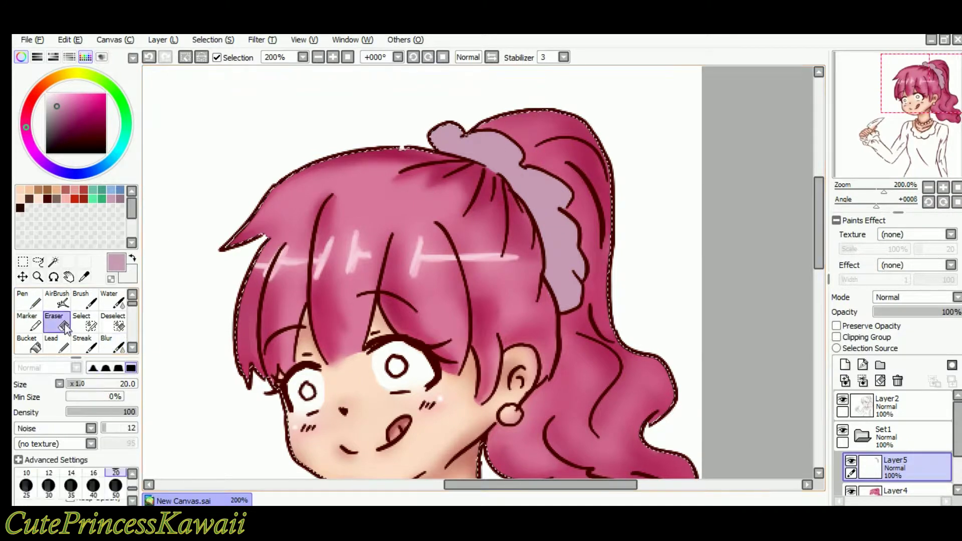
# Shade the scrunchie's ruffles and inner edge with a darker grayish mauve and blend the shading with Blur.
pyautogui.click(28, 301)
pyautogui.click(120, 199)
pyautogui.moveTo(460, 141)
pyautogui.mouseDown()
pyautogui.moveTo(498, 140)
pyautogui.moveTo(438, 130)
pyautogui.moveTo(525, 172)
pyautogui.moveTo(520, 157)
pyautogui.moveTo(513, 164)
pyautogui.moveTo(526, 174)
pyautogui.moveTo(513, 174)
pyautogui.moveTo(539, 212)
pyautogui.moveTo(550, 273)
pyautogui.moveTo(536, 214)
pyautogui.moveTo(546, 245)
pyautogui.moveTo(574, 278)
pyautogui.mouseUp()
pyautogui.moveTo(564, 216); pyautogui.dragTo(576, 239)
pyautogui.moveTo(549, 179); pyautogui.dragTo(568, 199)
pyautogui.moveTo(456, 154); pyautogui.dragTo(514, 183)
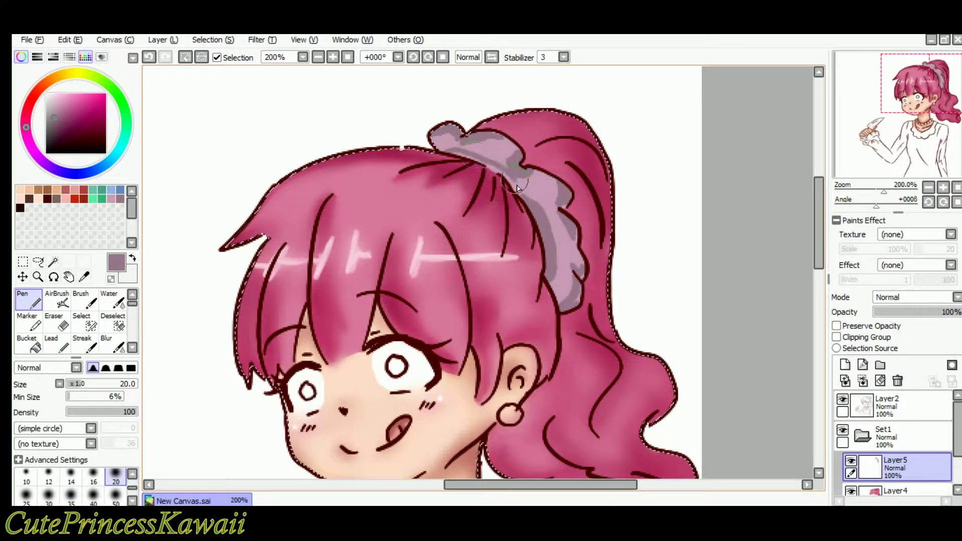
pyautogui.click(113, 345)
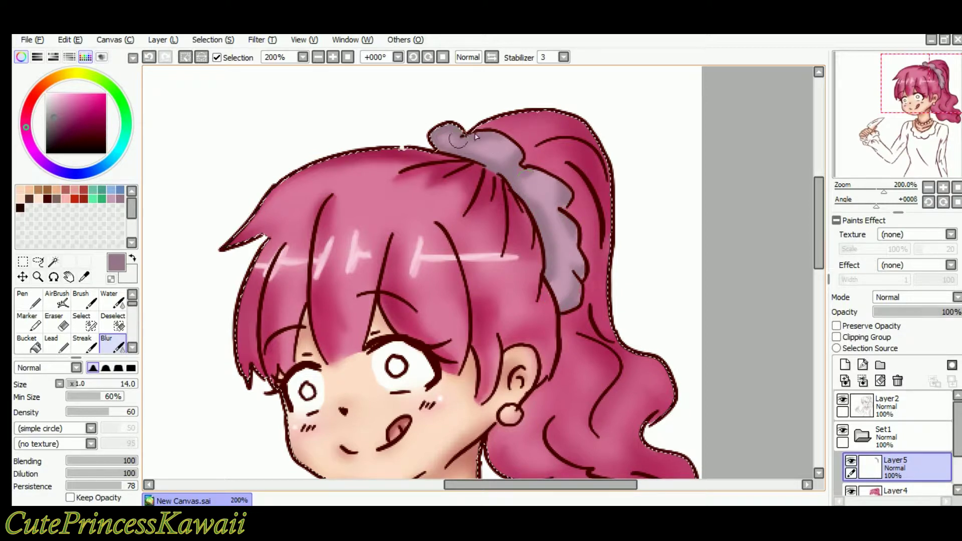
# Add a very dark mauve shadow along the scrunchie's upper inner edge and blend it using Blur at density 77.
pyautogui.click(28, 299)
pyautogui.click(55, 124)
pyautogui.click(54, 129)
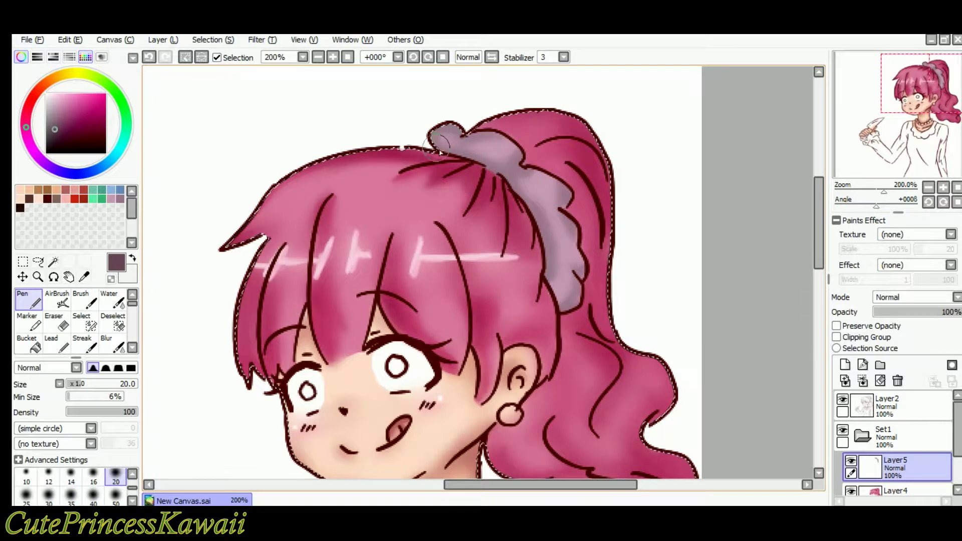
pyautogui.moveTo(498, 167); pyautogui.dragTo(516, 185)
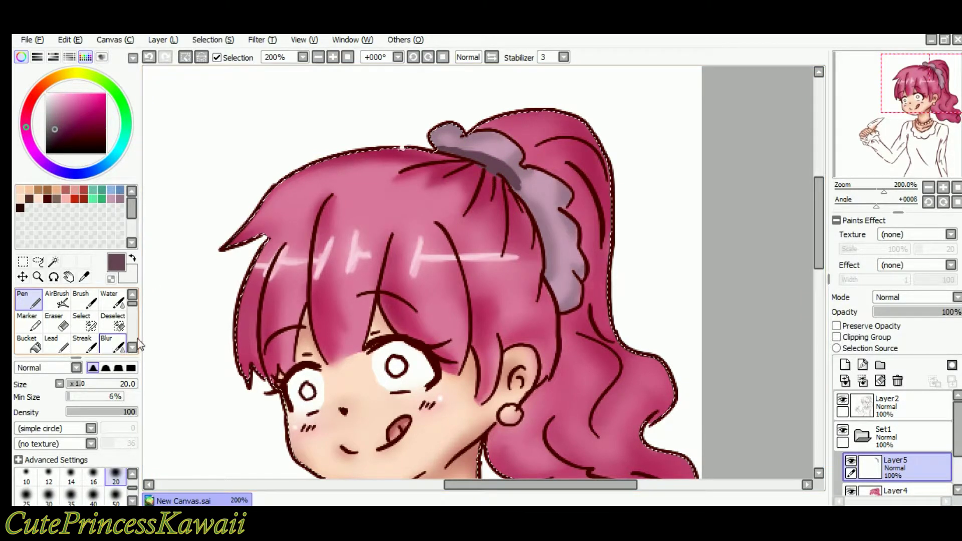
pyautogui.click(112, 344)
pyautogui.click(57, 322)
pyautogui.press('n')
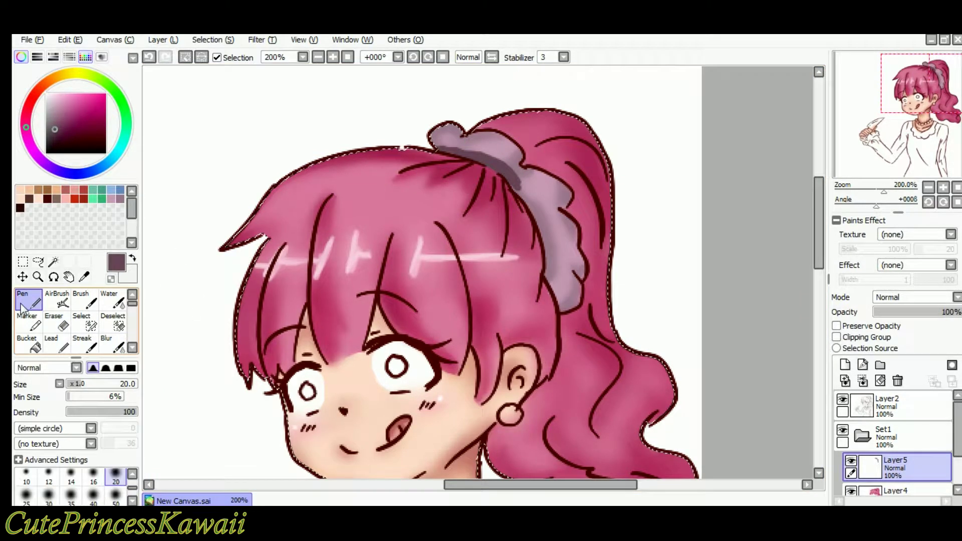
pyautogui.press('b')
pyautogui.click(120, 412)
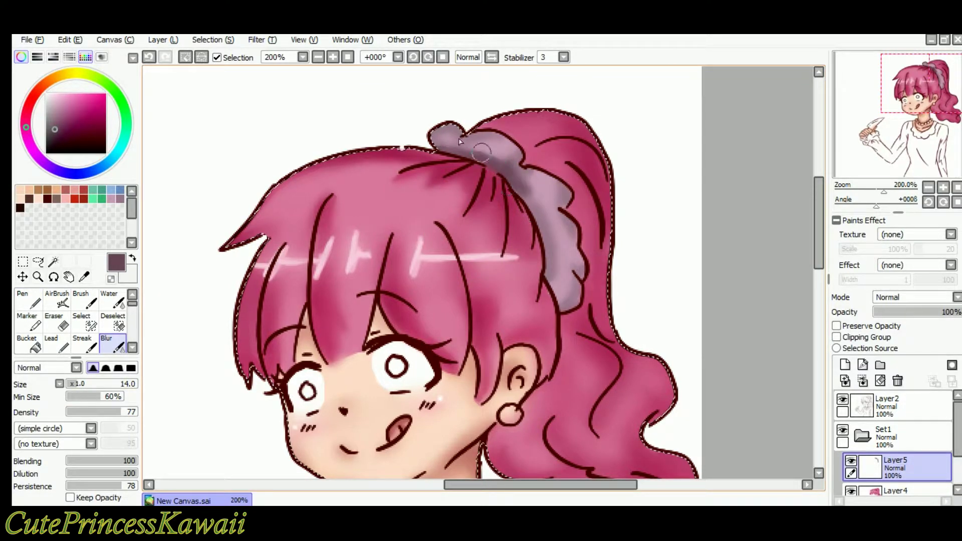
# Dot small near-white highlights along the scrunchie with the Pen.
pyautogui.click(28, 300)
pyautogui.click(46, 98)
pyautogui.click(481, 144)
pyautogui.click(566, 247)
pyautogui.click(546, 190)
pyautogui.click(442, 137)
pyautogui.click(522, 178)
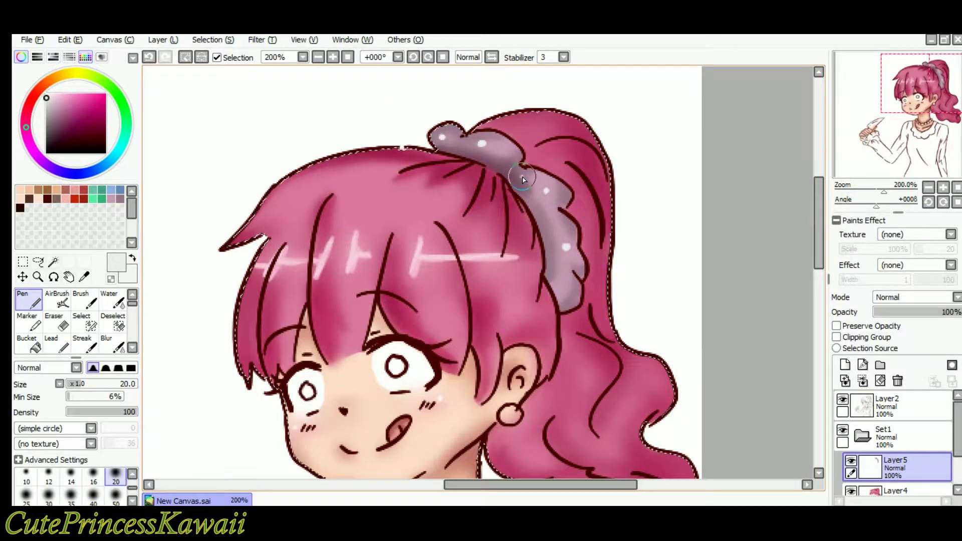
pyautogui.click(560, 282)
# Soften the white highlight dots on the scrunchie with Blur.
pyautogui.click(113, 344)
pyautogui.click(442, 138)
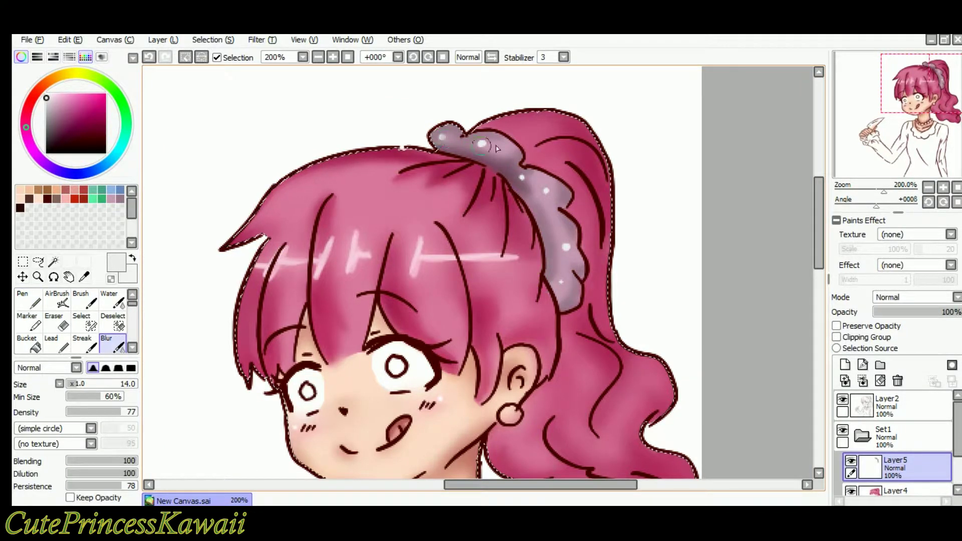
pyautogui.click(546, 190)
pyautogui.click(561, 282)
# Add a new layer above the scrunchie layer and fill the necklace beads with pale yellow.
pyautogui.click(318, 57)
pyautogui.click(844, 364)
pyautogui.click(28, 301)
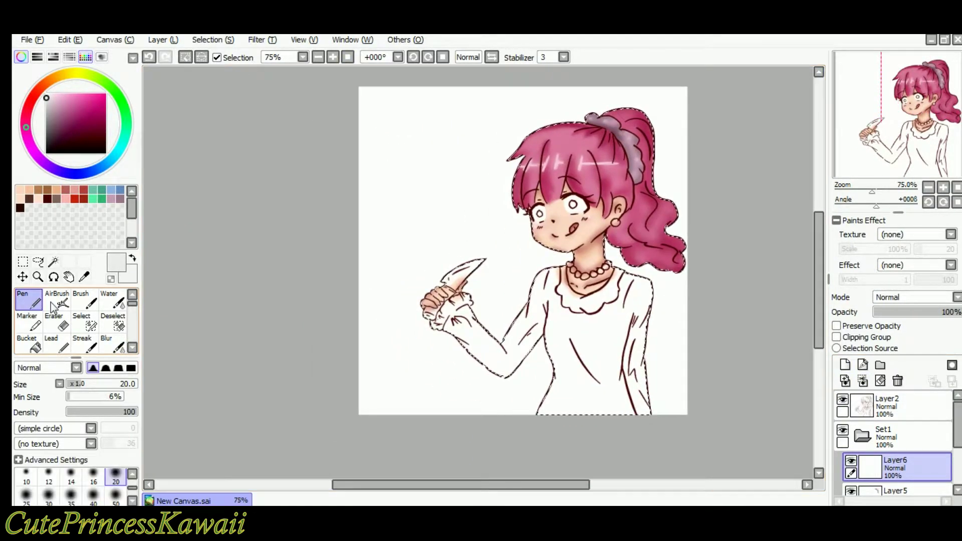
pyautogui.click(59, 114)
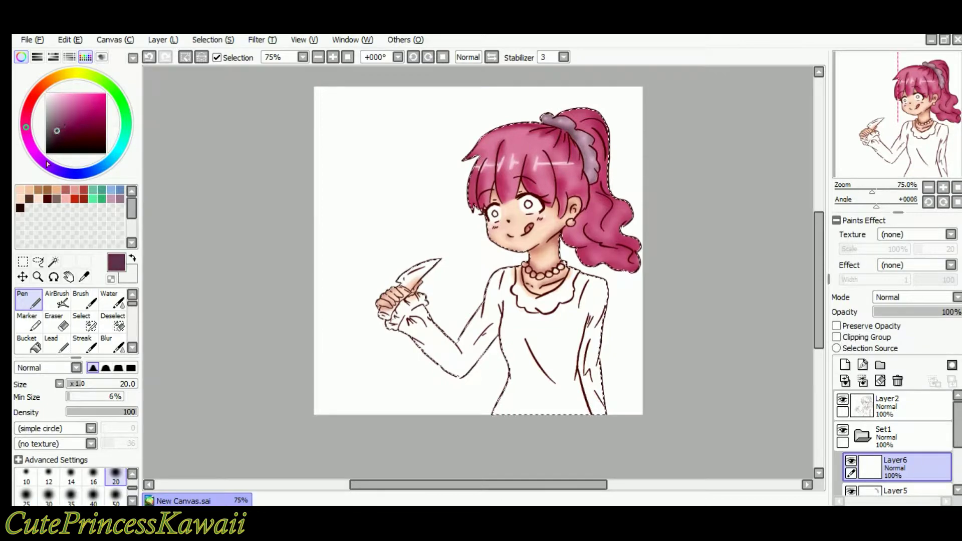
pyautogui.click(62, 74)
pyautogui.click(78, 95)
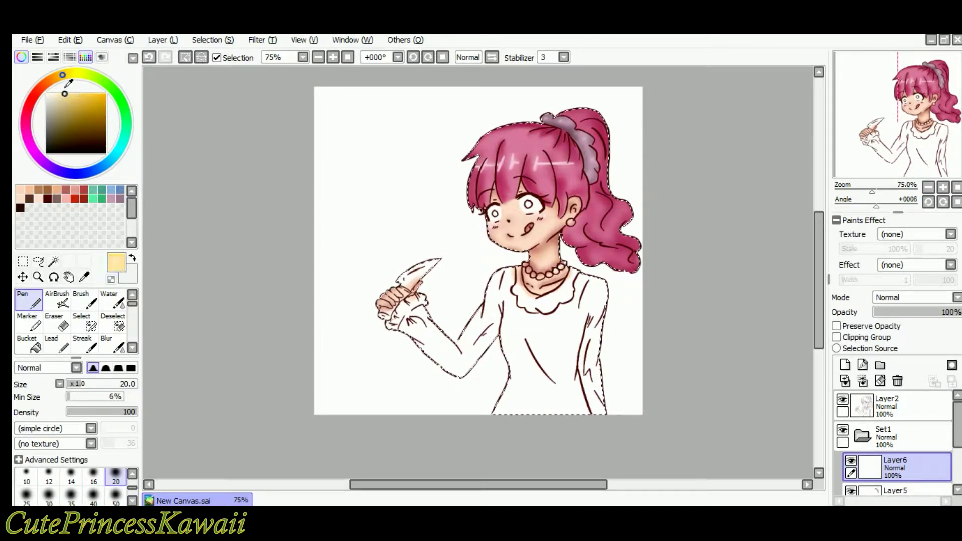
pyautogui.click(333, 57)
pyautogui.click(333, 57)
pyautogui.click(333, 57)
pyautogui.click(333, 57)
pyautogui.moveTo(478, 485); pyautogui.dragTo(564, 485)
pyautogui.moveTo(307, 240)
pyautogui.mouseDown()
pyautogui.moveTo(316, 272)
pyautogui.moveTo(322, 255)
pyautogui.moveTo(339, 289)
pyautogui.moveTo(348, 286)
pyautogui.moveTo(339, 288)
pyautogui.moveTo(341, 272)
pyautogui.moveTo(373, 292)
pyautogui.moveTo(364, 293)
pyautogui.moveTo(440, 264)
pyautogui.moveTo(464, 239)
pyautogui.mouseUp()
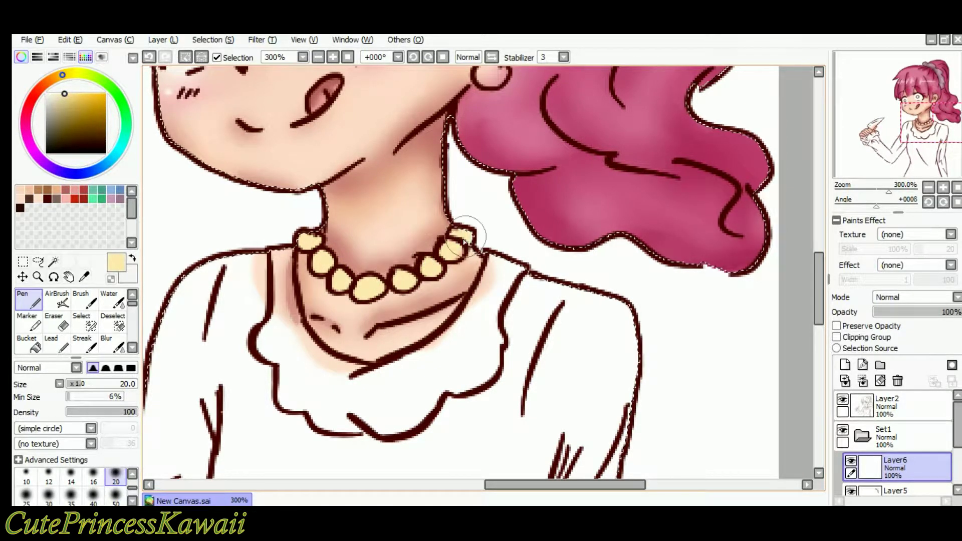
# Shade the upper part of each necklace bead with a deeper golden yellow.
pyautogui.hscroll(-2, 465, 240)
pyautogui.click(64, 102)
pyautogui.moveTo(349, 209)
pyautogui.mouseDown()
pyautogui.moveTo(353, 243)
pyautogui.moveTo(401, 285)
pyautogui.moveTo(449, 279)
pyautogui.moveTo(497, 251)
pyautogui.mouseUp()
pyautogui.moveTo(505, 231); pyautogui.dragTo(514, 235)
# Paint the lower part of each necklace bead pale aqua and blend the colors using Blur at size 7.
pyautogui.moveTo(126, 128); pyautogui.dragTo(123, 140)
pyautogui.click(59, 93)
pyautogui.moveTo(346, 243); pyautogui.dragTo(369, 271)
pyautogui.moveTo(379, 284)
pyautogui.mouseDown()
pyautogui.moveTo(410, 296)
pyautogui.moveTo(506, 243)
pyautogui.mouseUp()
pyautogui.click(113, 344)
pyautogui.click(76, 384)
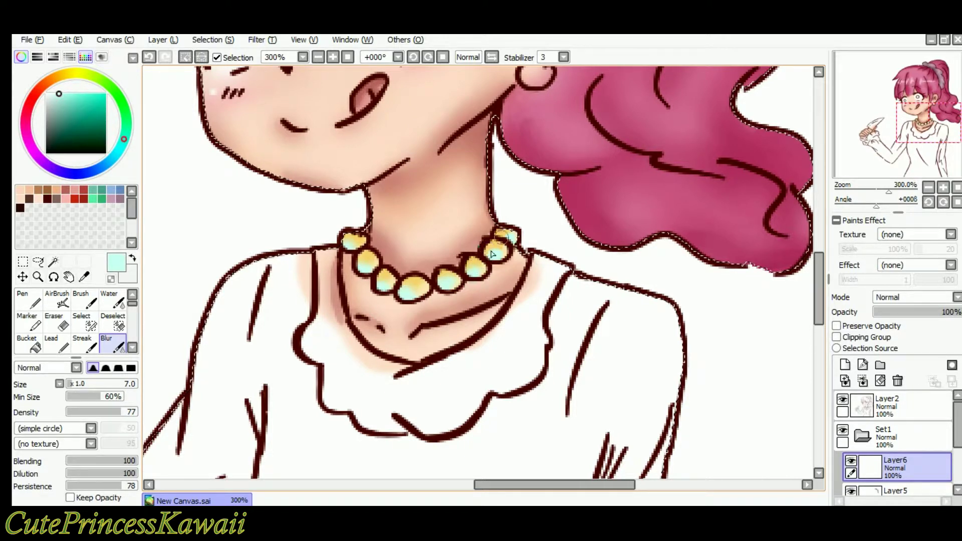
# Dab pale lime yellow in the middle of the necklace beads and blend it with Blur.
pyautogui.click(29, 301)
pyautogui.click(83, 74)
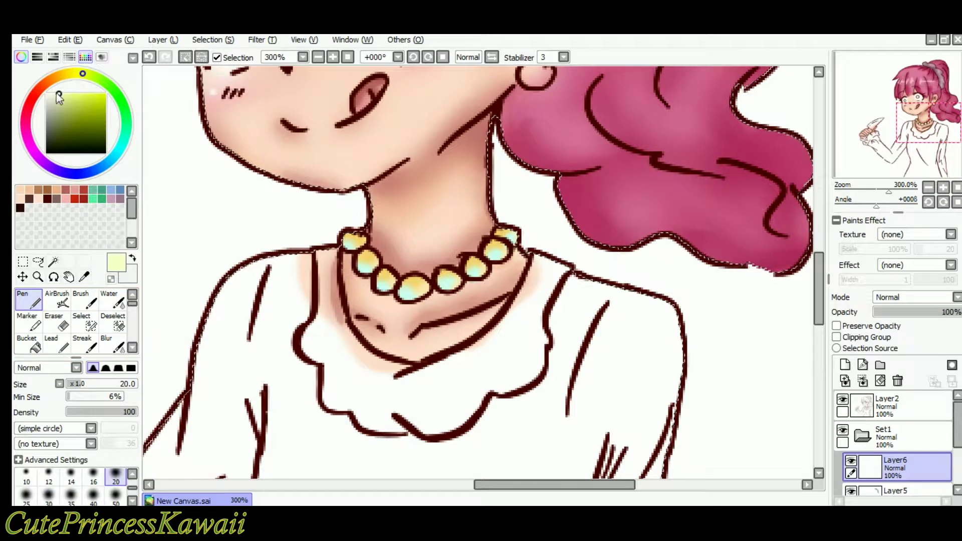
pyautogui.click(367, 259)
pyautogui.click(385, 276)
pyautogui.click(410, 285)
pyautogui.click(444, 277)
pyautogui.click(474, 265)
pyautogui.click(496, 248)
pyautogui.click(114, 344)
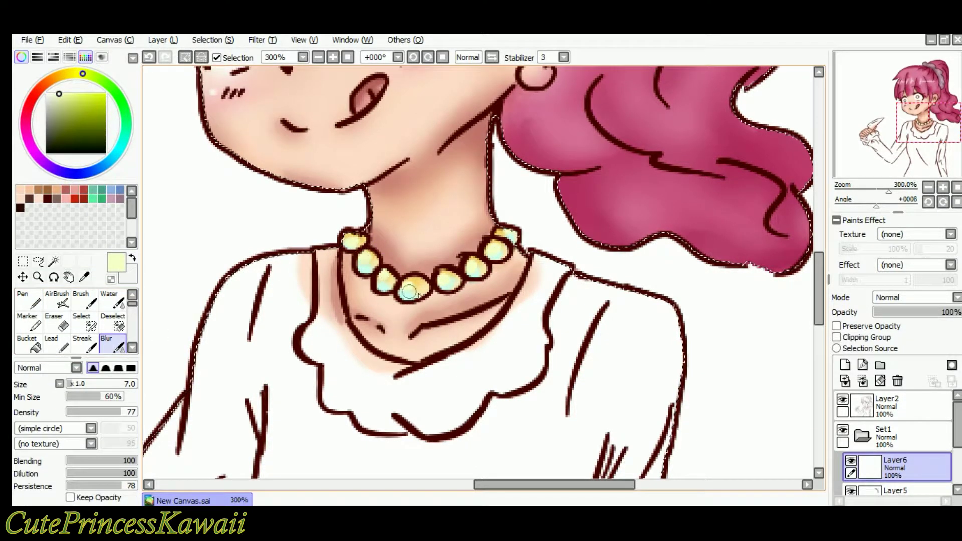
# Make the hair layer, Layer4, active for further painting with the Pen.
pyautogui.click(28, 300)
pyautogui.moveTo(957, 426); pyautogui.dragTo(957, 448)
pyautogui.click(902, 480)
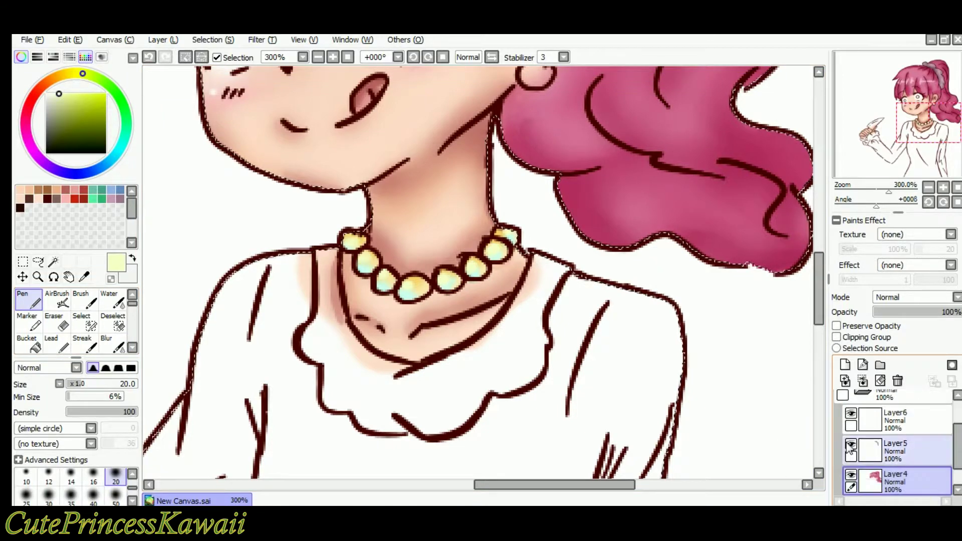
pyautogui.moveTo(928, 122); pyautogui.dragTo(932, 97)
pyautogui.click(37, 92)
pyautogui.doubleClick(318, 57)
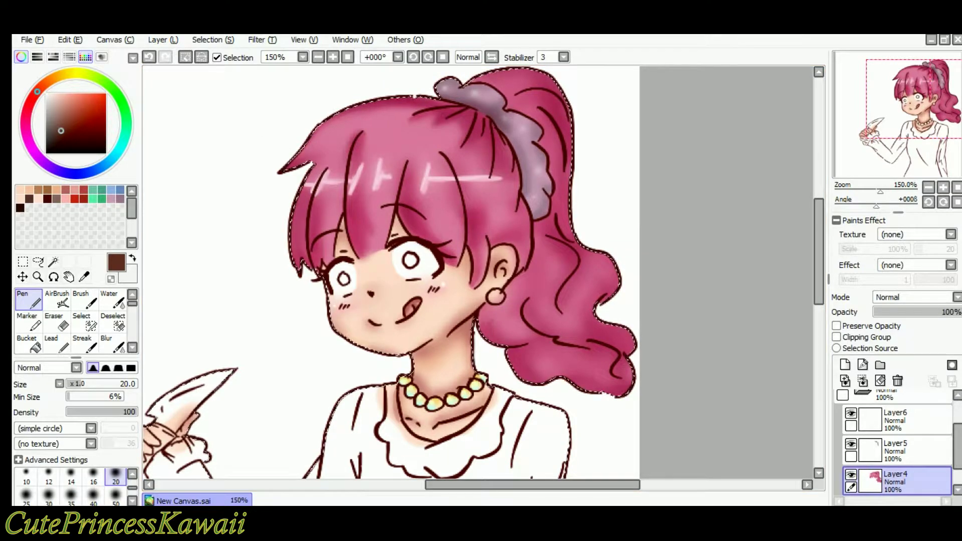
pyautogui.moveTo(470, 200); pyautogui.dragTo(516, 222)
pyautogui.press('Right')
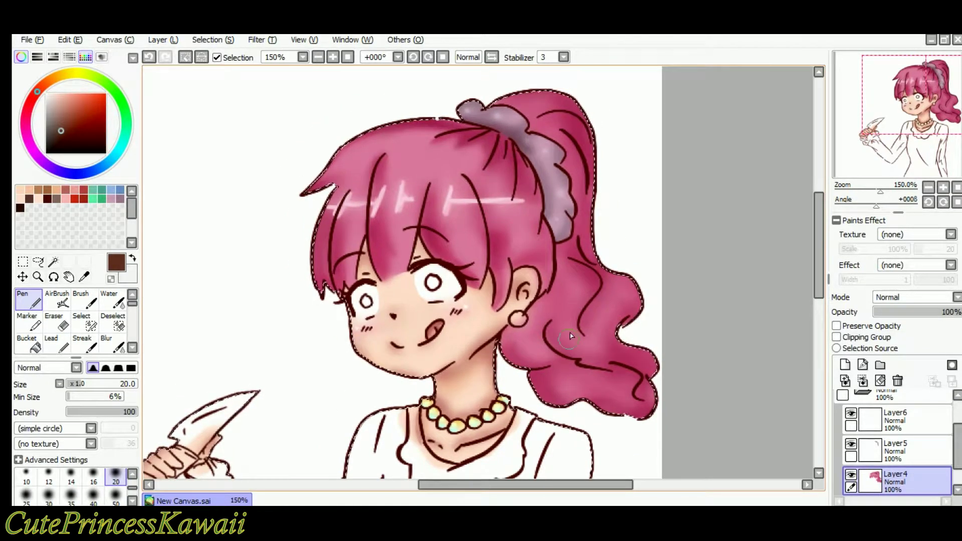
pyautogui.press('Down')
pyautogui.press('Down')
pyautogui.press('Right')
pyautogui.hotkey('ctrl', 'z')
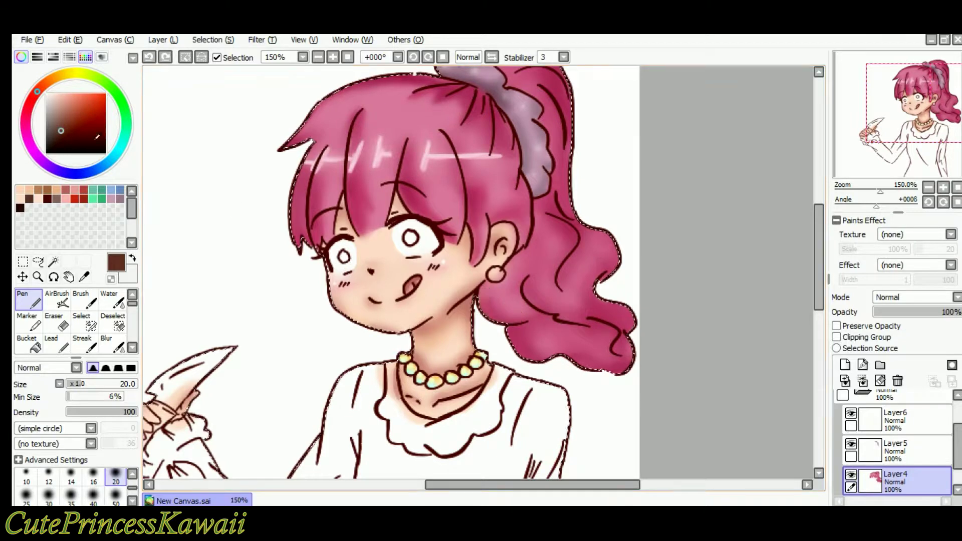
# Paint deep maroon shadows along the ponytail's lower edges and curls and blend them with Blur.
pyautogui.click(27, 124)
pyautogui.click(68, 135)
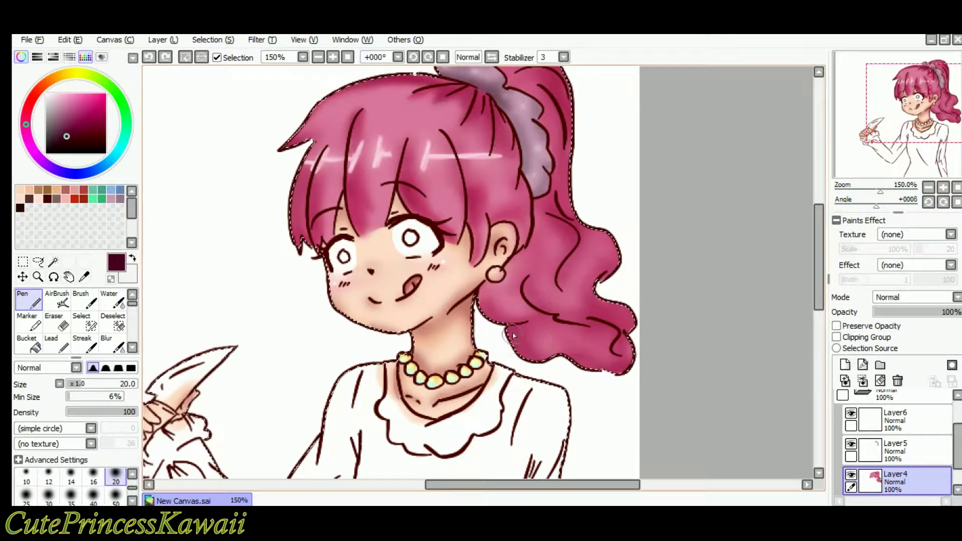
pyautogui.moveTo(561, 359); pyautogui.dragTo(621, 369)
pyautogui.moveTo(482, 294); pyautogui.dragTo(511, 322)
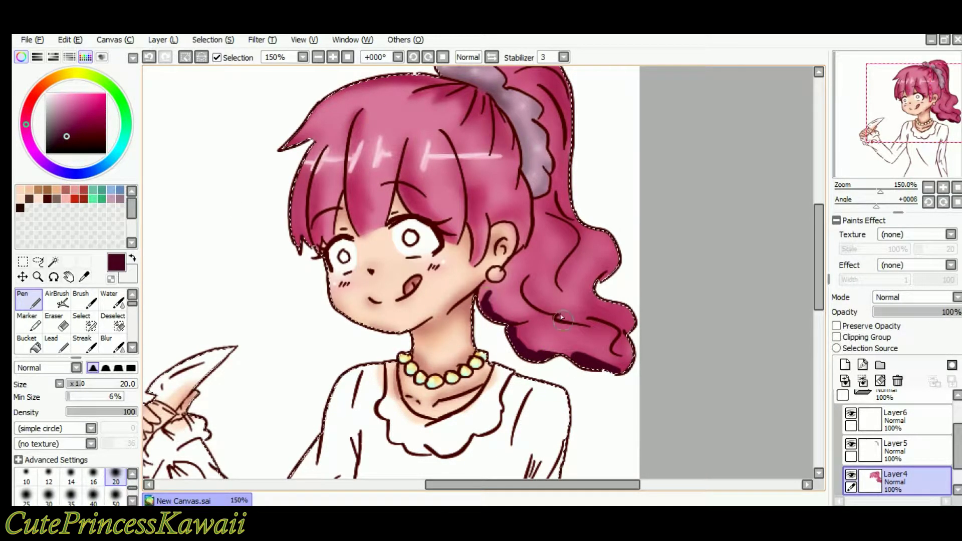
pyautogui.moveTo(529, 287); pyautogui.dragTo(560, 318)
pyautogui.moveTo(572, 320); pyautogui.dragTo(618, 340)
pyautogui.moveTo(535, 325); pyautogui.dragTo(610, 357)
pyautogui.moveTo(615, 249); pyautogui.dragTo(597, 281)
pyautogui.moveTo(592, 285); pyautogui.dragTo(584, 308)
pyautogui.click(108, 344)
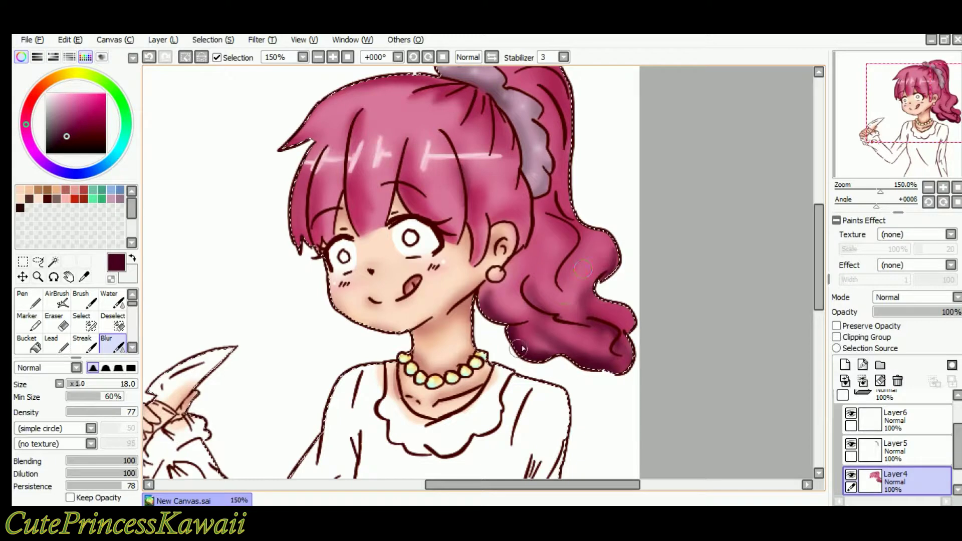
# Add a maroon shadow strand on the inner ponytail below the scrunchie and smooth the shading using Blur at size 64.
pyautogui.click(29, 300)
pyautogui.moveTo(555, 216); pyautogui.dragTo(541, 274)
pyautogui.click(113, 345)
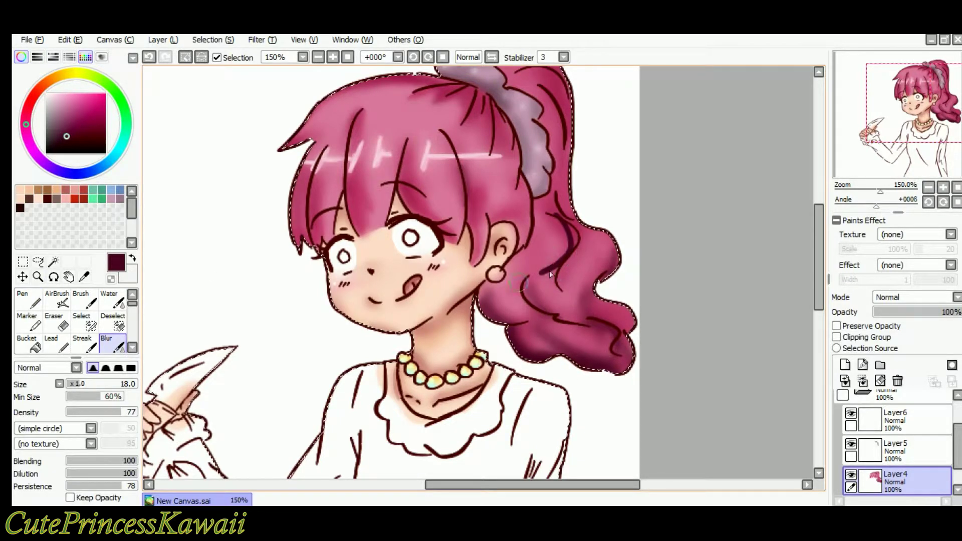
pyautogui.click(112, 384)
pyautogui.moveTo(564, 220)
pyautogui.mouseDown()
pyautogui.moveTo(587, 321)
pyautogui.moveTo(548, 273)
pyautogui.moveTo(638, 348)
pyautogui.moveTo(559, 335)
pyautogui.mouseUp()
pyautogui.click(29, 301)
pyautogui.click(113, 343)
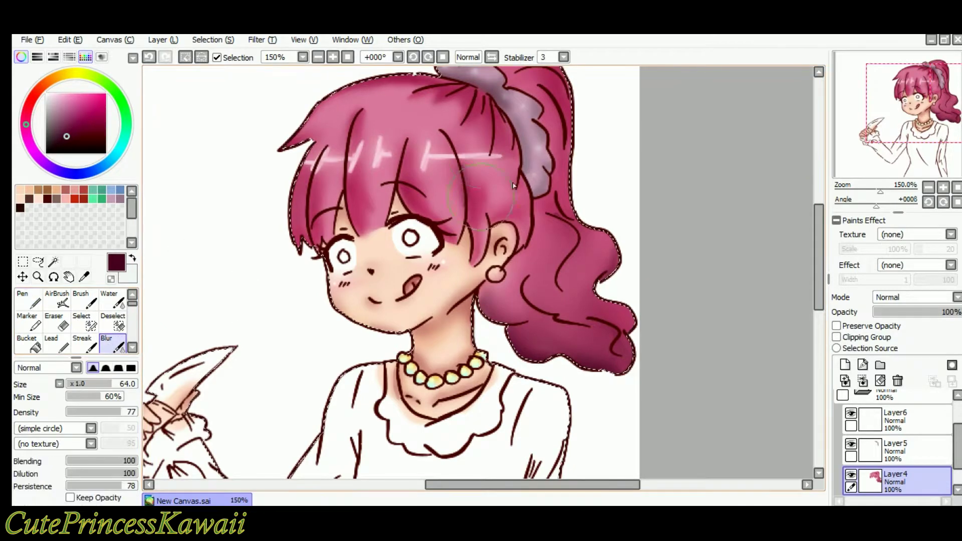
pyautogui.click(34, 305)
pyautogui.click(906, 422)
pyautogui.press('Down')
pyautogui.press('Left')
pyautogui.press('Down')
pyautogui.press('Left')
pyautogui.press('Down')
pyautogui.press('Left')
pyautogui.press('Down')
pyautogui.press('Left')
pyautogui.press('Down')
pyautogui.press('Left')
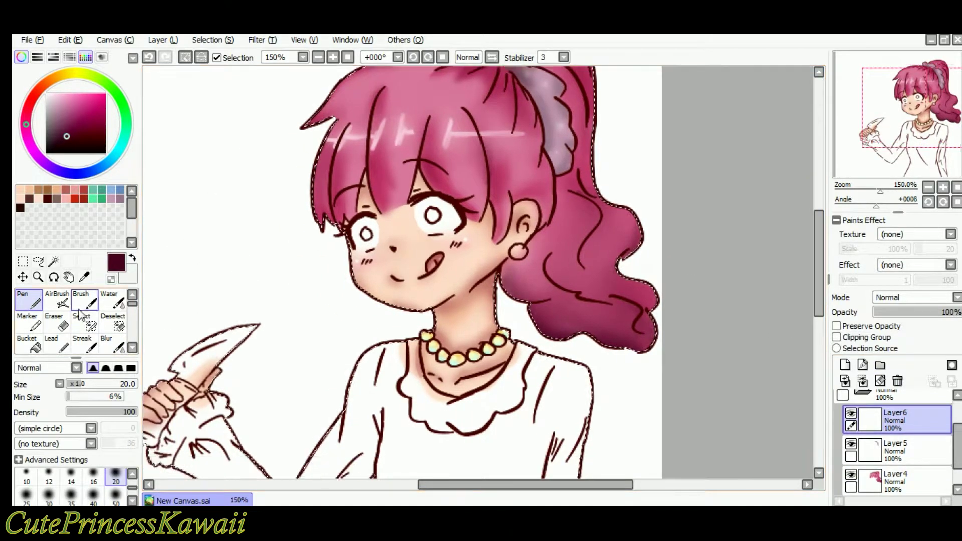
# Paint a muted purple shadow across the lower ponytail on Layer4 and blend it with Blur.
pyautogui.moveTo(26, 129)
pyautogui.mouseDown()
pyautogui.moveTo(35, 154)
pyautogui.moveTo(59, 121)
pyautogui.moveTo(55, 128)
pyautogui.mouseUp()
pyautogui.press('Right')
pyautogui.press('Right')
pyautogui.press('Right')
pyautogui.press('Right')
pyautogui.press('Up')
pyautogui.press('Right')
pyautogui.click(908, 482)
pyautogui.moveTo(559, 254); pyautogui.dragTo(627, 276)
pyautogui.click(114, 343)
pyautogui.moveTo(554, 266); pyautogui.dragTo(626, 273)
# Add another muted purple shadow on the ponytail's edge beside the neck and blend it.
pyautogui.press('Up')
pyautogui.press('Right')
pyautogui.press('Right')
pyautogui.click(35, 305)
pyautogui.moveTo(487, 286)
pyautogui.mouseDown()
pyautogui.moveTo(445, 238)
pyautogui.moveTo(475, 254)
pyautogui.mouseUp()
pyautogui.click(113, 343)
# Paint muted purple shadows on the tips of the side bangs and the center bang near the smaller eye.
pyautogui.press('Up')
pyautogui.press('Up')
pyautogui.press('Up')
pyautogui.press('Up')
pyautogui.press('Left')
pyautogui.press('Left')
pyautogui.press('Left')
pyautogui.click(31, 300)
pyautogui.press('Left')
pyautogui.press('pageup')
pyautogui.press('pageup')
pyautogui.press('Left')
pyautogui.press('Left')
pyautogui.press('Left')
pyautogui.press('Up')
pyautogui.moveTo(265, 225)
pyautogui.mouseDown()
pyautogui.moveTo(271, 271)
pyautogui.moveTo(314, 277)
pyautogui.mouseUp()
pyautogui.moveTo(401, 256); pyautogui.dragTo(387, 229)
# Blend the purple shadows on the side and center bang tips into the pink with Blur.
pyautogui.click(113, 344)
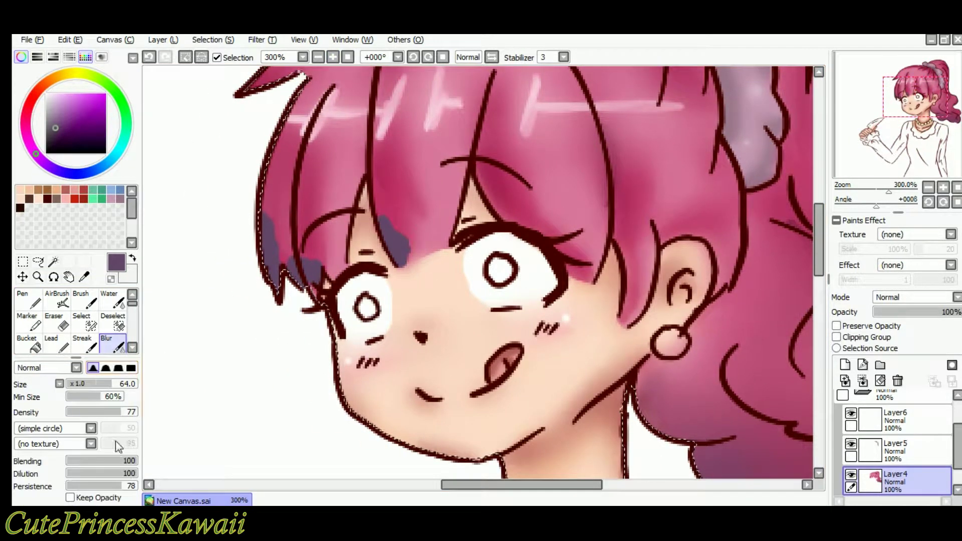
pyautogui.moveTo(265, 236); pyautogui.dragTo(276, 281)
pyautogui.moveTo(320, 250); pyautogui.dragTo(296, 278)
pyautogui.moveTo(390, 253)
pyautogui.mouseDown()
pyautogui.moveTo(404, 216)
pyautogui.moveTo(386, 246)
pyautogui.mouseUp()
# Paint a muted purple shadow on the bangs above the larger eye and blend it using Blur at size 27.
pyautogui.press('Right')
pyautogui.press('Right')
pyautogui.press('Right')
pyautogui.press('Right')
pyautogui.press('Right')
pyautogui.click(31, 301)
pyautogui.press('Right')
pyautogui.moveTo(362, 212)
pyautogui.mouseDown()
pyautogui.moveTo(430, 265)
pyautogui.moveTo(353, 214)
pyautogui.moveTo(407, 203)
pyautogui.mouseUp()
pyautogui.click(114, 344)
pyautogui.click(86, 384)
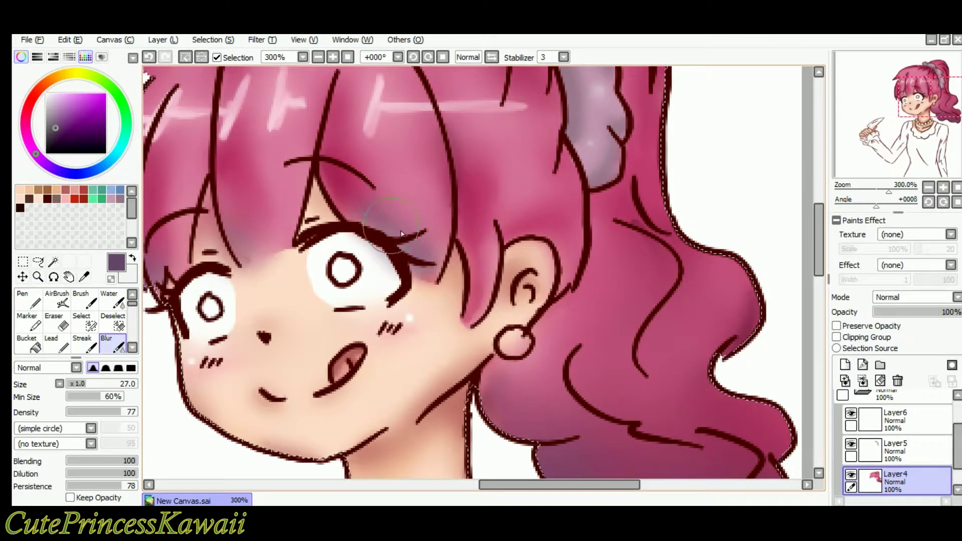
pyautogui.press('e')
pyautogui.click(29, 300)
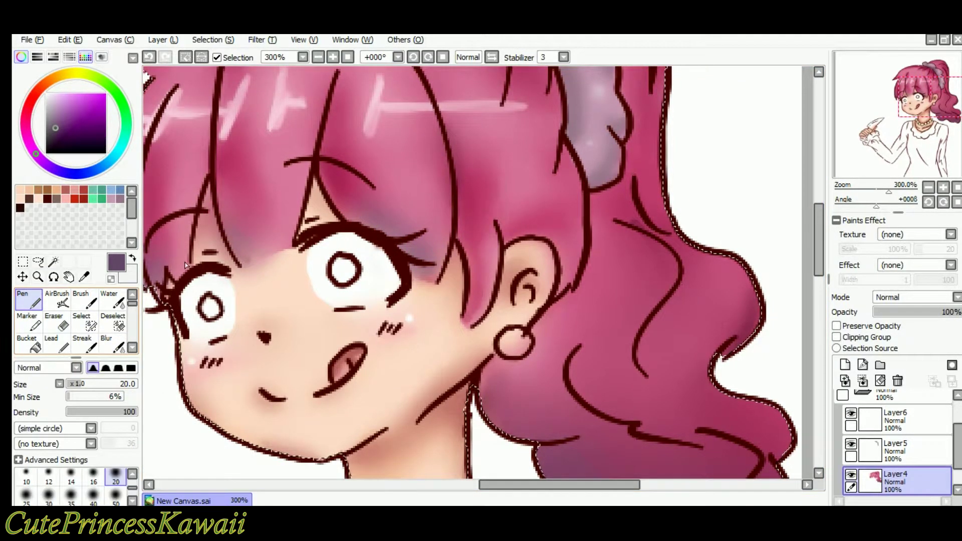
# Paint a muted purple shadow on the hair around the ear, clean its edge at the ear, and blend it with Blur.
pyautogui.press('Up')
pyautogui.press('Right')
pyautogui.press('Right')
pyautogui.press('Right')
pyautogui.press('Right')
pyautogui.press('Right')
pyautogui.press('Right')
pyautogui.moveTo(372, 256)
pyautogui.mouseDown()
pyautogui.moveTo(436, 290)
pyautogui.moveTo(371, 258)
pyautogui.mouseUp()
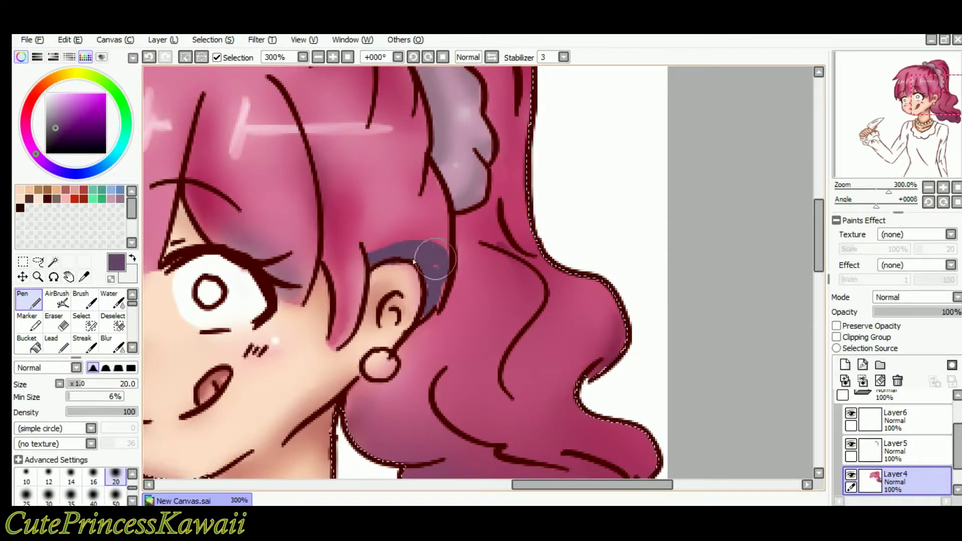
pyautogui.press('e')
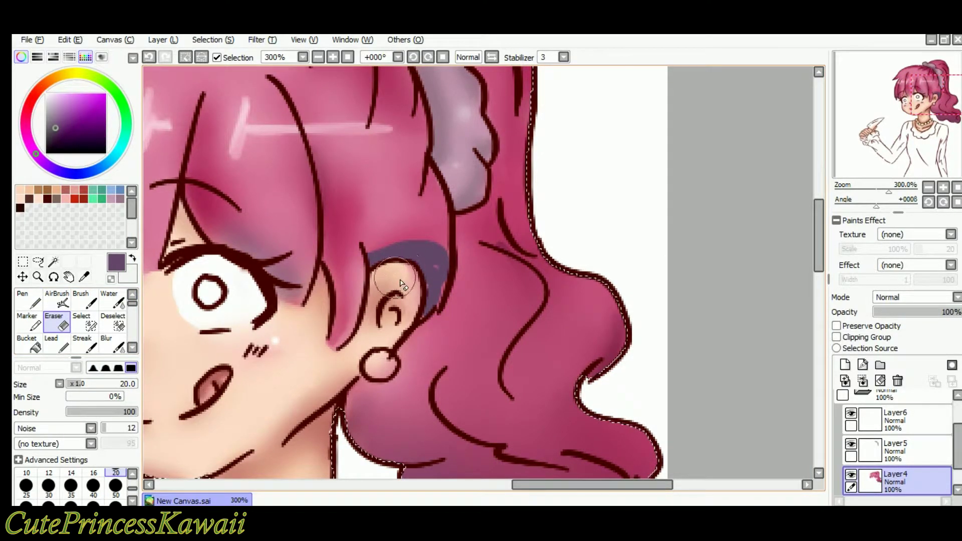
pyautogui.click(112, 345)
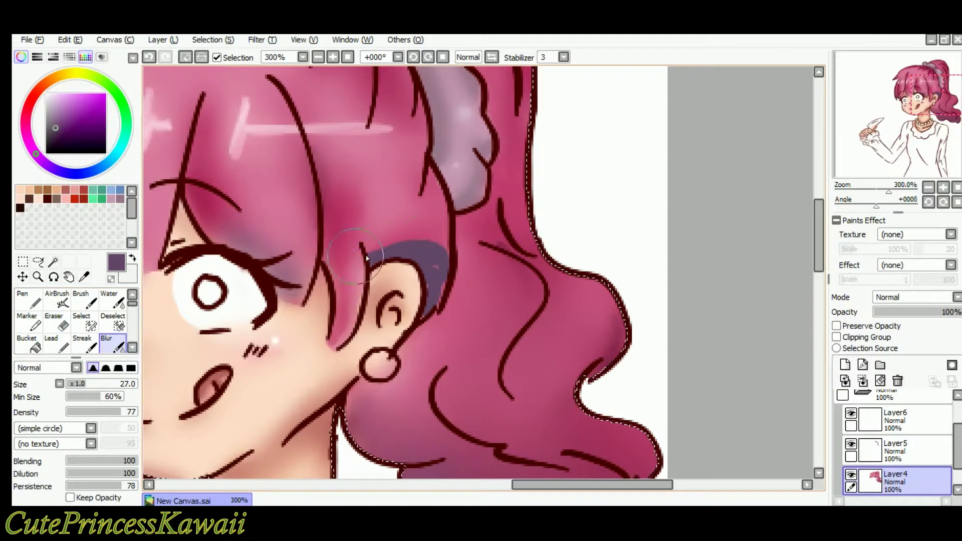
pyautogui.moveTo(376, 254)
pyautogui.mouseDown()
pyautogui.moveTo(429, 255)
pyautogui.moveTo(433, 307)
pyautogui.mouseUp()
# Add blended muted purple shadows at the hair roots under the scrunchie and on the ponytail just below it.
pyautogui.scroll(5, 409, 190)
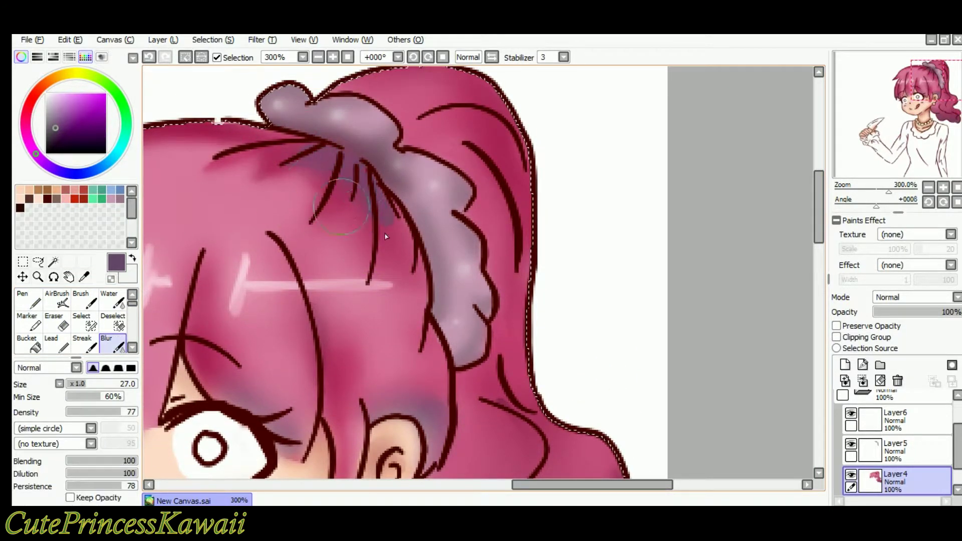
pyautogui.scroll(-2, 369, 216)
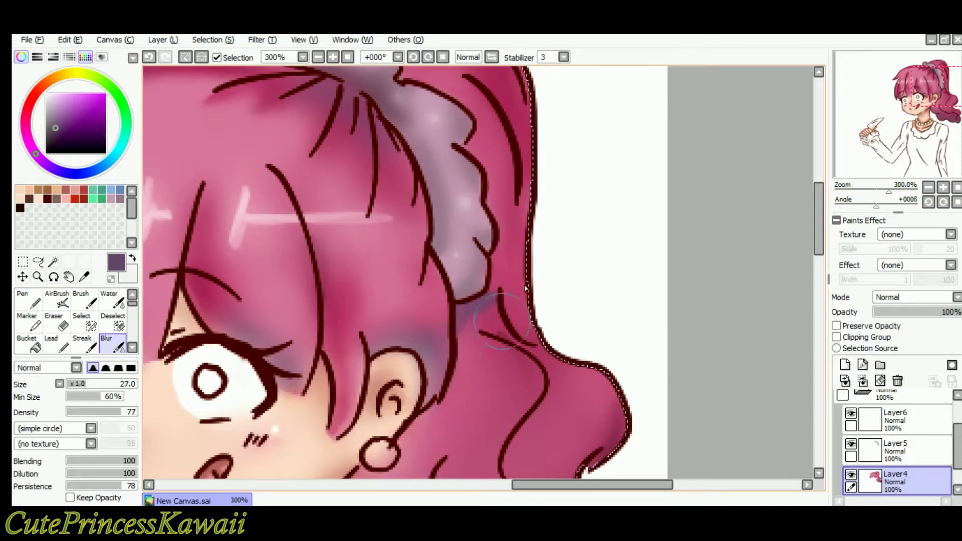
pyautogui.click(347, 57)
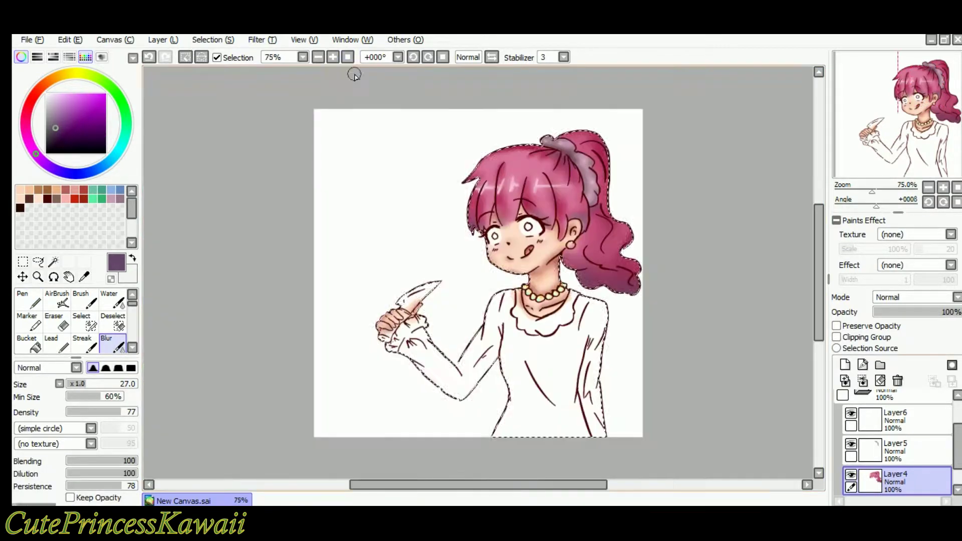
# On Layer6, outline the inside of the scalloped collar in medium pink with the Pen at size 20.
pyautogui.click(895, 416)
pyautogui.moveTo(51, 168); pyautogui.dragTo(19, 128)
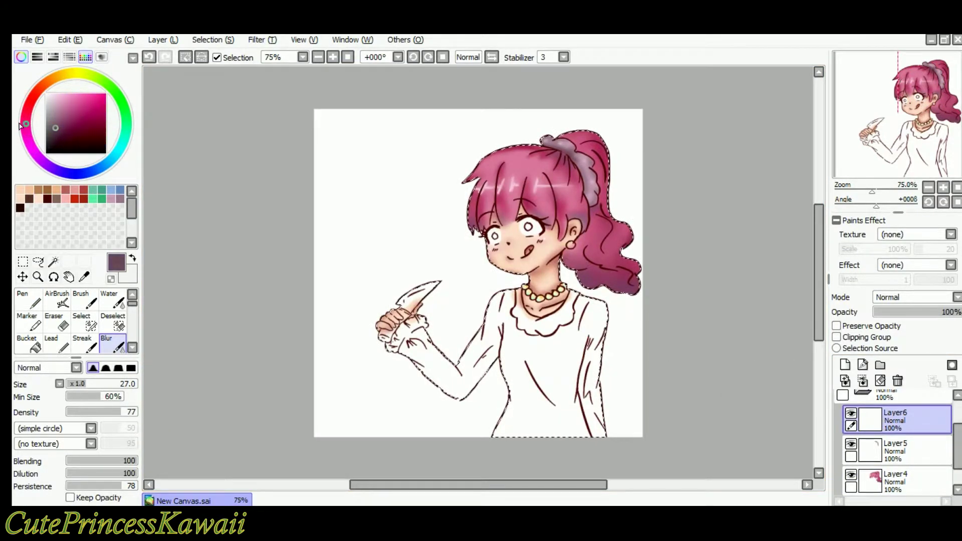
pyautogui.click(25, 114)
pyautogui.moveTo(64, 94)
pyautogui.mouseDown()
pyautogui.moveTo(91, 96)
pyautogui.moveTo(78, 96)
pyautogui.mouseUp()
pyautogui.press('Down')
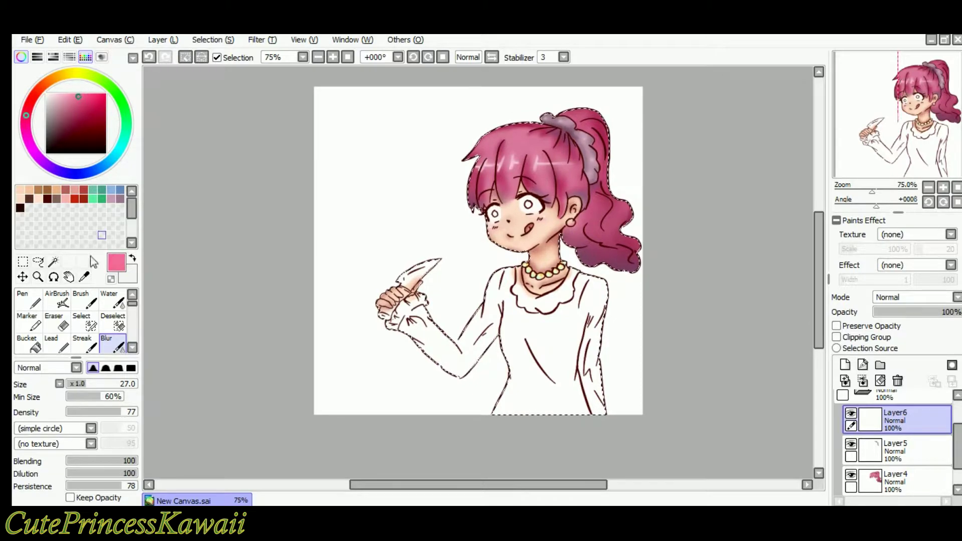
pyautogui.press('Right')
pyautogui.press('Right')
pyautogui.press('Right')
pyautogui.press('Down')
pyautogui.press('n')
pyautogui.press('+')
pyautogui.press('+')
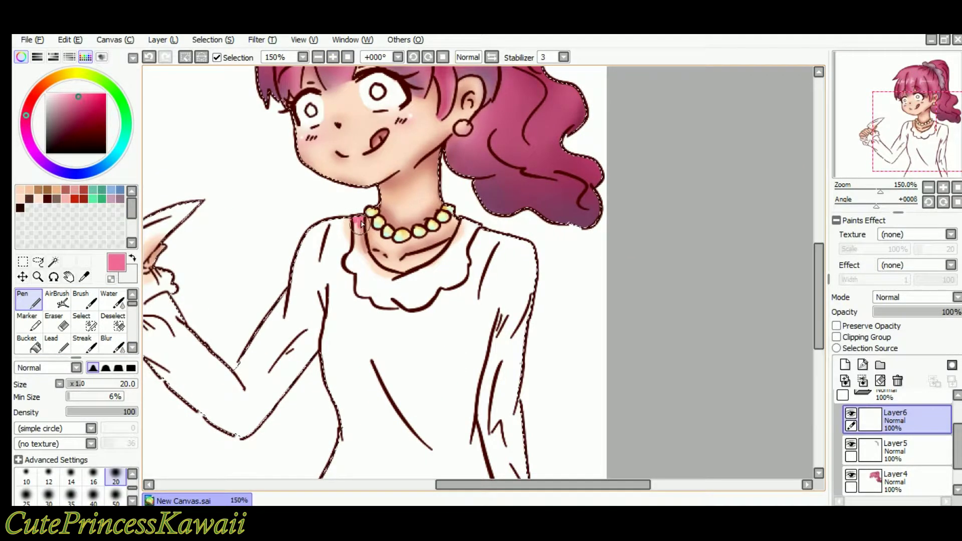
pyautogui.moveTo(384, 273); pyautogui.dragTo(408, 279)
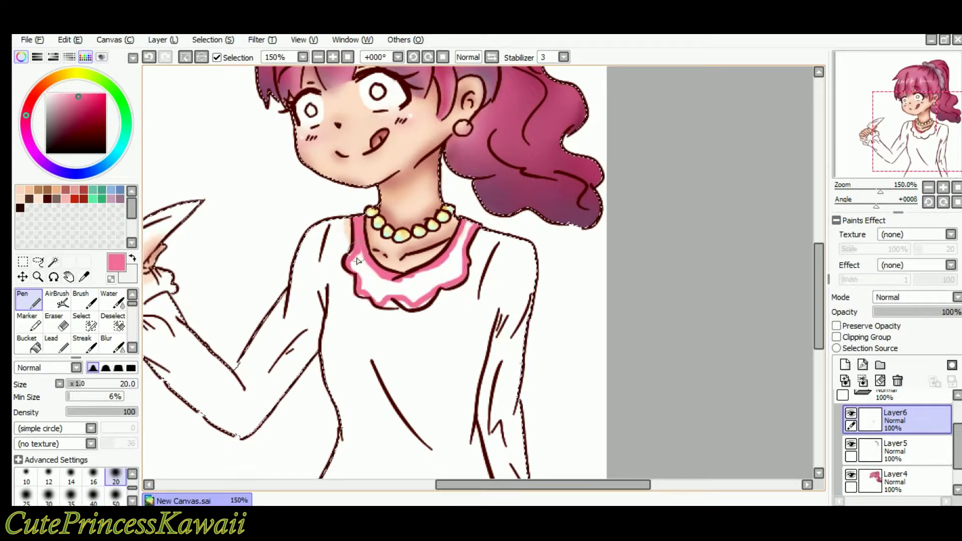
# Fill the rest of the collar with solid medium pink and undo the trial eraser stroke.
pyautogui.moveTo(413, 308); pyautogui.dragTo(356, 264)
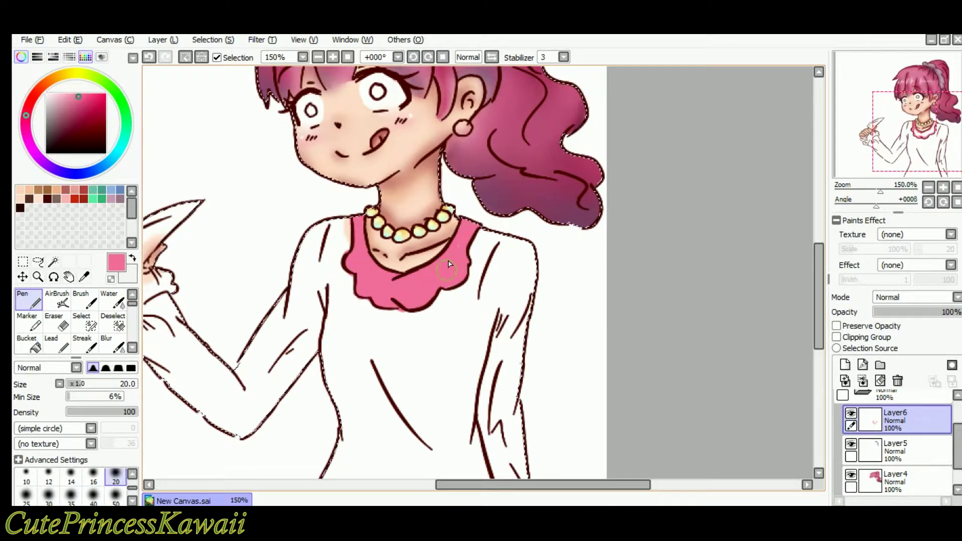
pyautogui.press('e')
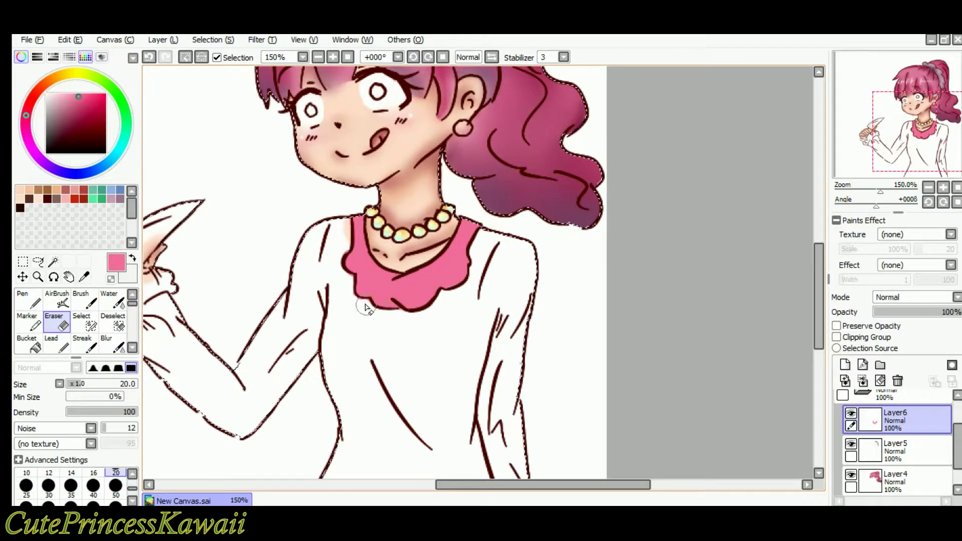
pyautogui.hotkey('ctrl', 'z')
# Paint darker pink shadows along the collar's scalloped edge and below the neckline.
pyautogui.press('n')
pyautogui.click(71, 102)
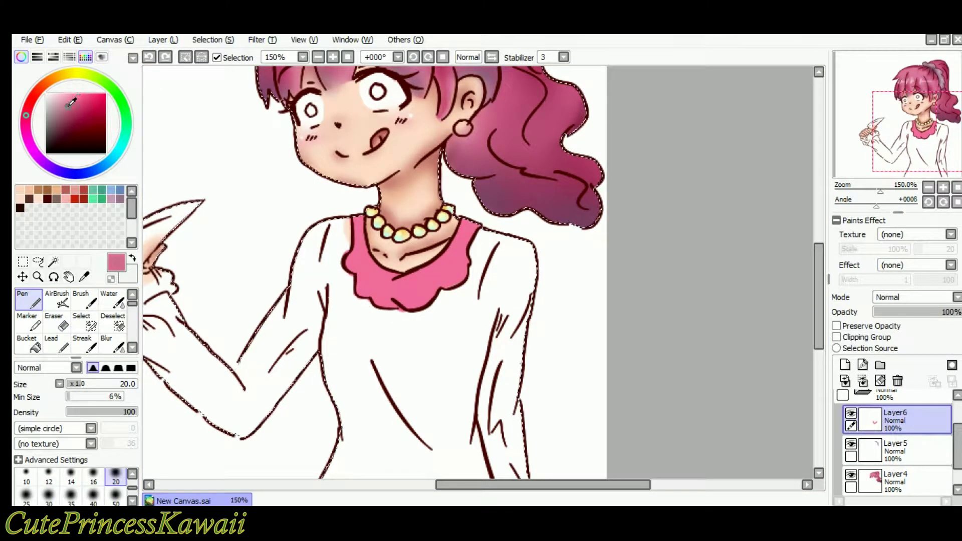
pyautogui.moveTo(349, 272)
pyautogui.mouseDown()
pyautogui.moveTo(363, 302)
pyautogui.moveTo(428, 307)
pyautogui.mouseUp()
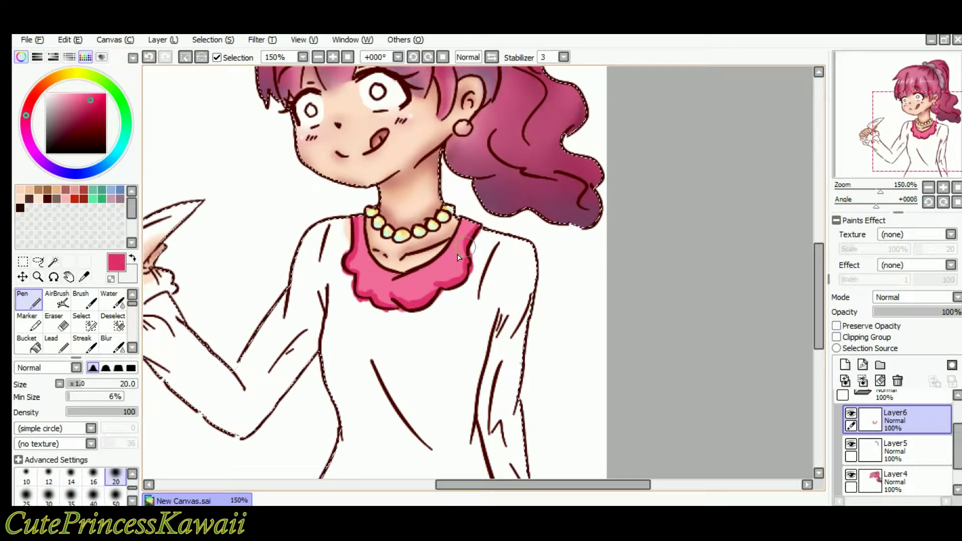
pyautogui.moveTo(457, 257); pyautogui.dragTo(390, 281)
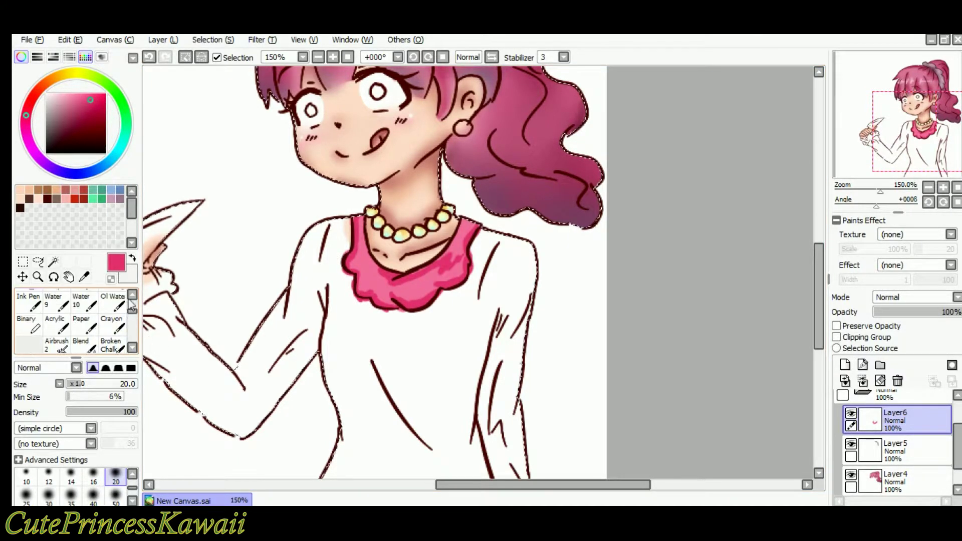
# Blend the collar's darker pink shadows with Blur, first at size 9 and then at size 18.
pyautogui.click(112, 345)
pyautogui.click(81, 384)
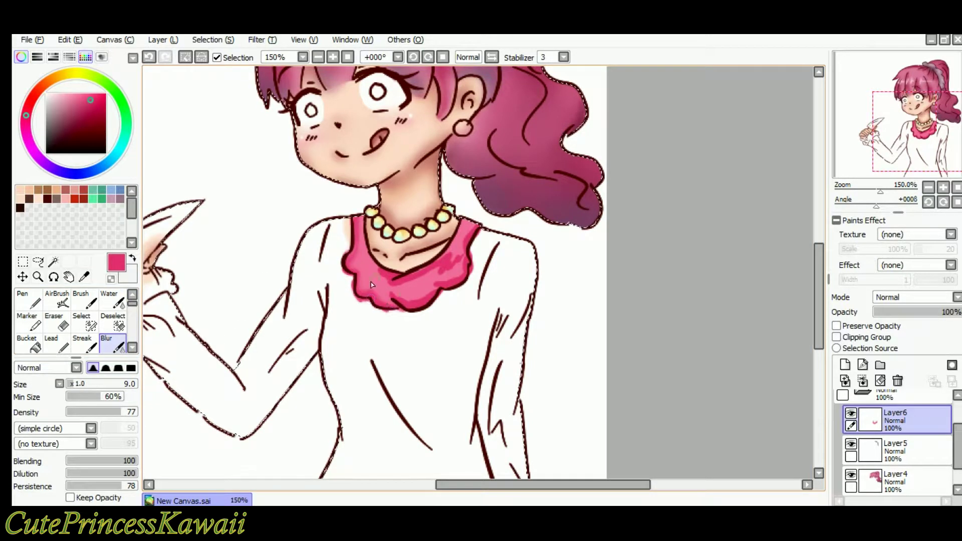
pyautogui.click(82, 385)
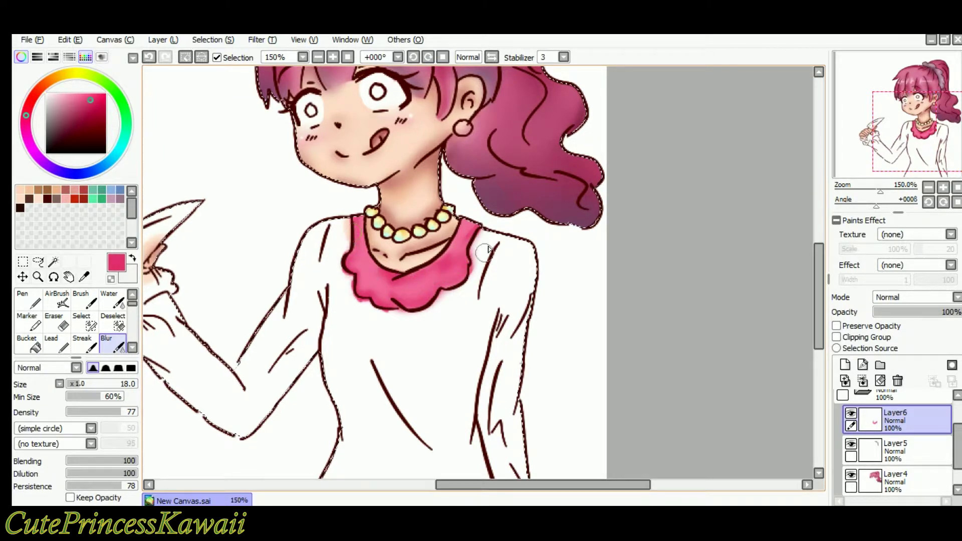
# Add more darker pink shading to the collar's front, blend it, and erase the overflow along the neckline.
pyautogui.click(26, 301)
pyautogui.moveTo(368, 277); pyautogui.dragTo(400, 287)
pyautogui.click(113, 344)
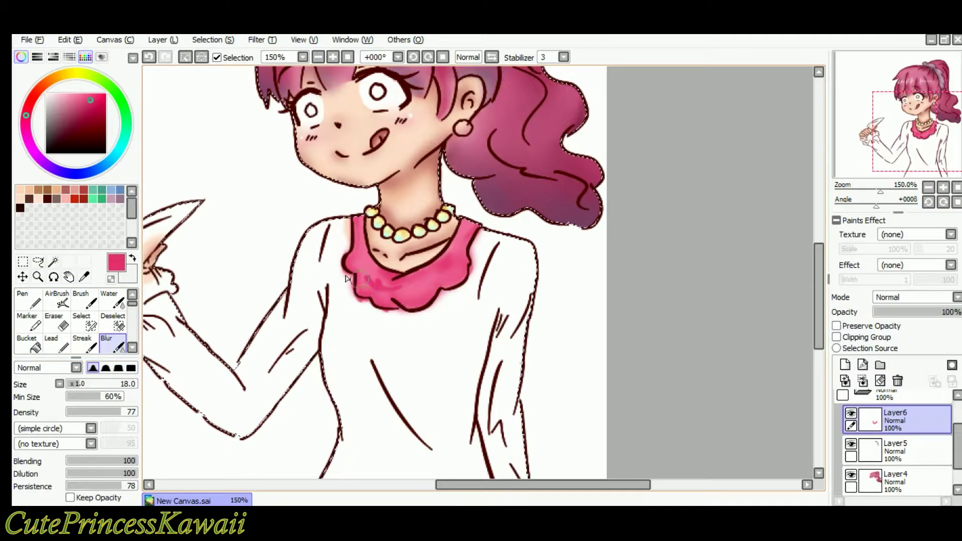
pyautogui.click(57, 321)
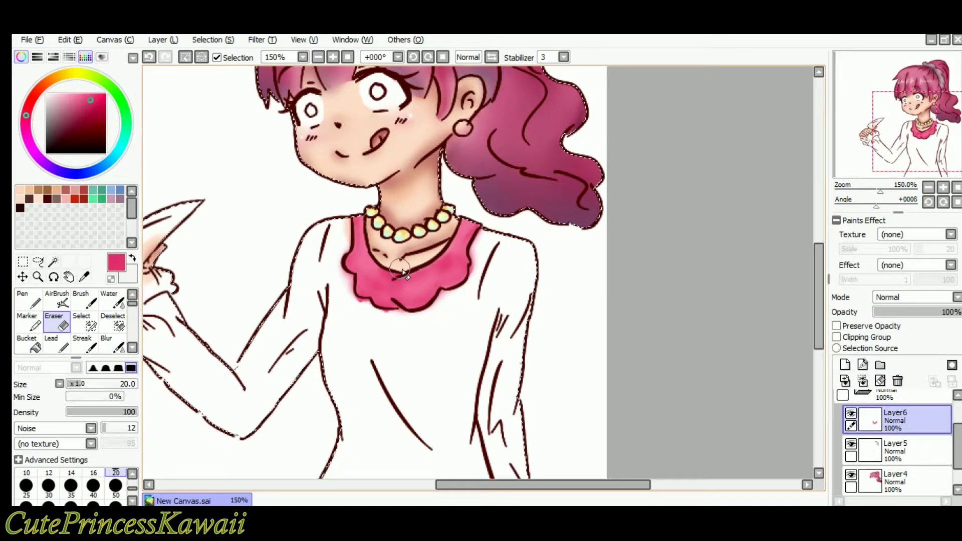
pyautogui.moveTo(377, 274); pyautogui.dragTo(406, 282)
pyautogui.click(112, 344)
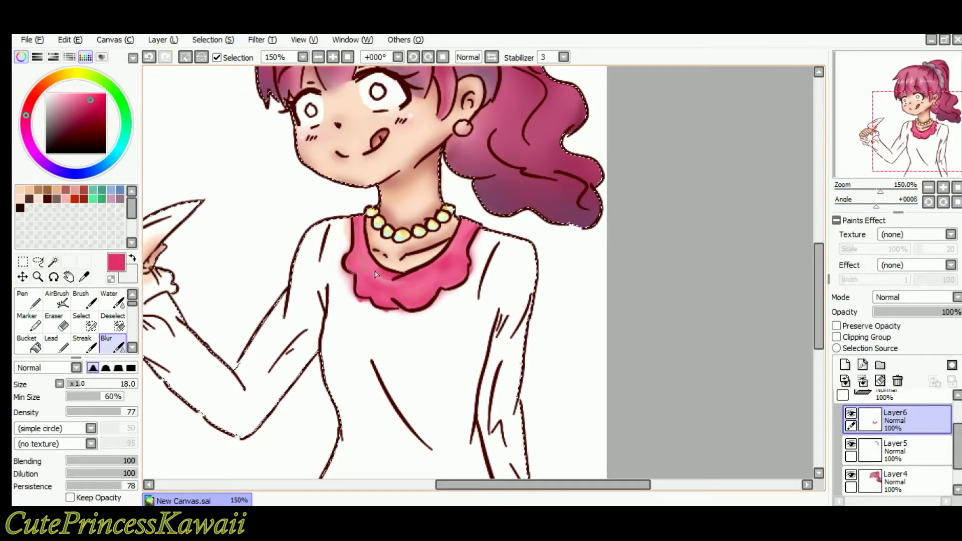
# Paint a white highlight across the collar's front and blend it with Blur at size 18.
pyautogui.press('e')
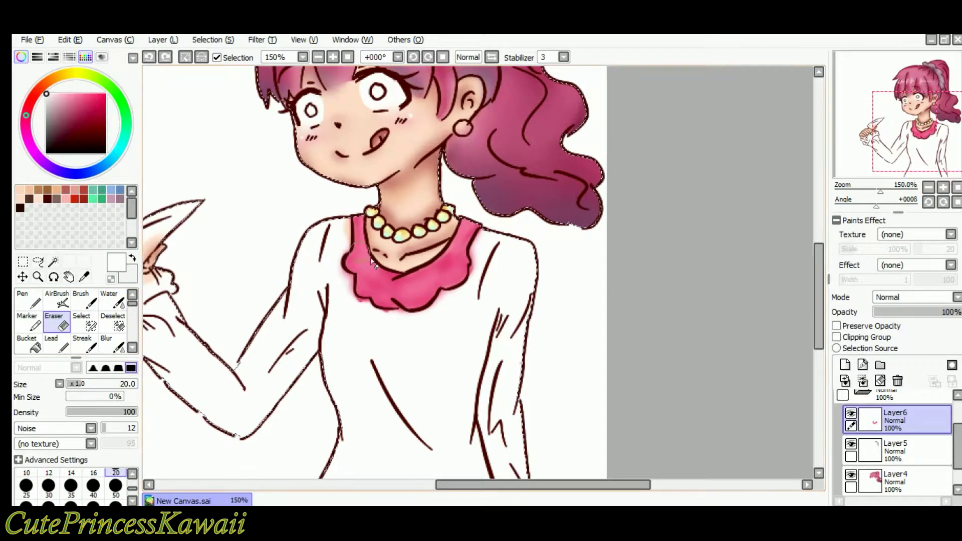
pyautogui.click(29, 301)
pyautogui.click(112, 344)
pyautogui.moveTo(372, 277); pyautogui.dragTo(454, 287)
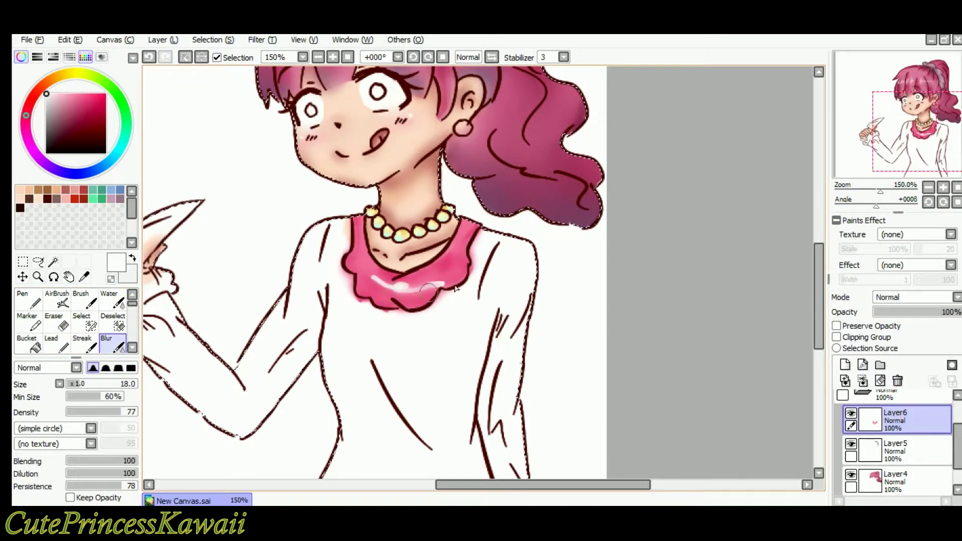
# Paint dark plum shadows along the collar's lower scallops and its side beneath the ponytail.
pyautogui.click(92, 199)
pyautogui.click(120, 199)
pyautogui.click(29, 300)
pyautogui.click(62, 131)
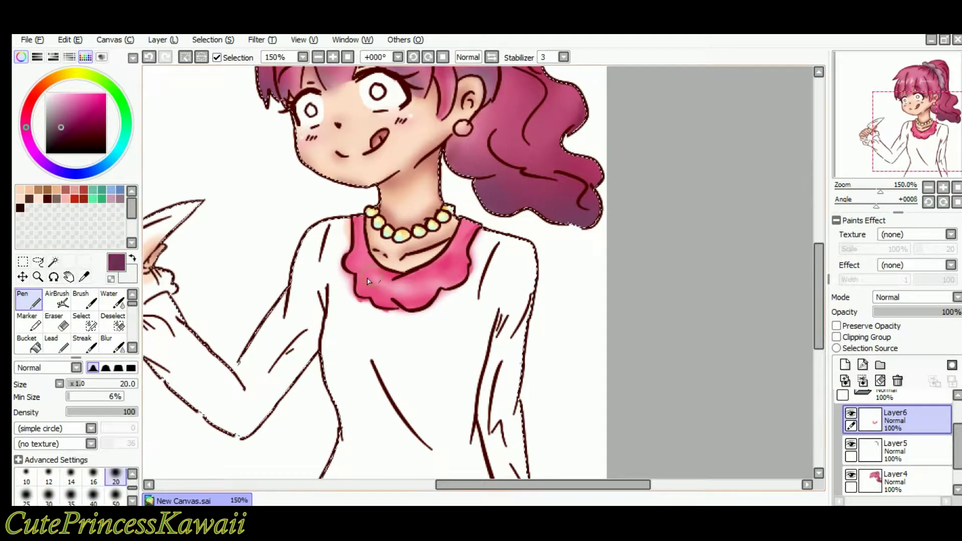
pyautogui.moveTo(368, 281); pyautogui.dragTo(434, 305)
# Blend the plum collar shadows into the pink with Blur at sizes 18 and 29.
pyautogui.press('b')
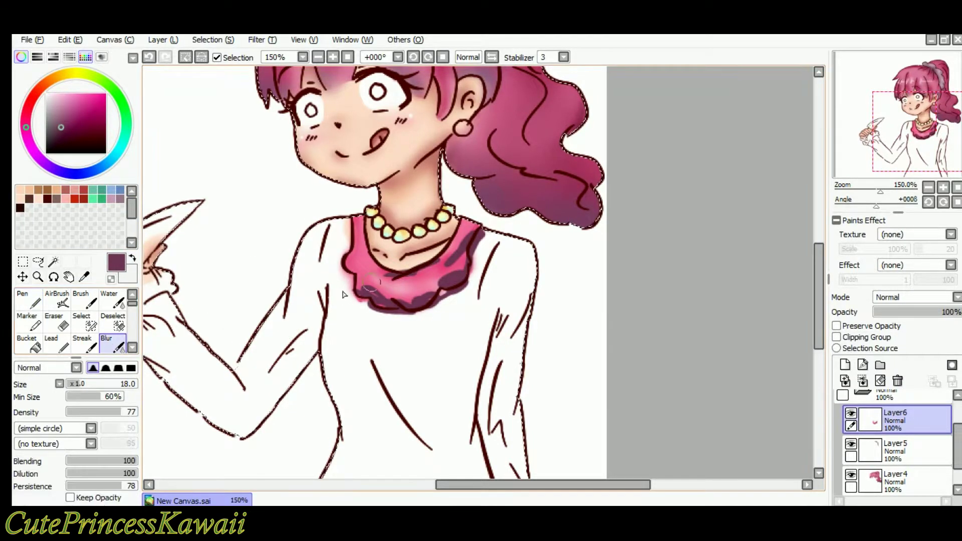
pyautogui.moveTo(395, 295); pyautogui.dragTo(359, 301)
pyautogui.moveTo(431, 298); pyautogui.dragTo(488, 241)
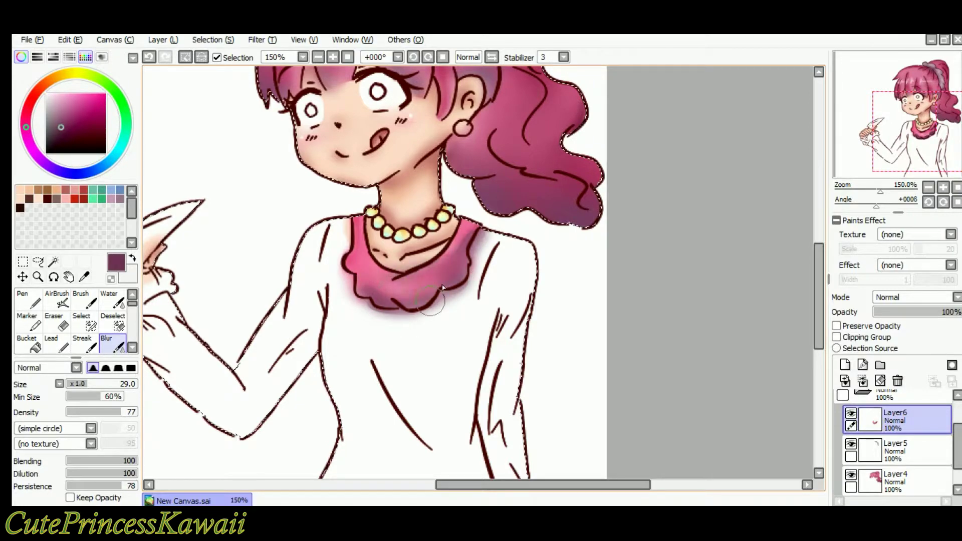
# Erase the color that spilled over the collar's neckline and shoulder edges with the Eraser at size 20.
pyautogui.press('e')
pyautogui.scroll(5, 436, 288)
pyautogui.moveTo(333, 208)
pyautogui.mouseDown()
pyautogui.moveTo(431, 260)
pyautogui.moveTo(409, 233)
pyautogui.mouseUp()
pyautogui.moveTo(213, 98); pyautogui.dragTo(260, 95)
pyautogui.moveTo(810, 129); pyautogui.dragTo(788, 129)
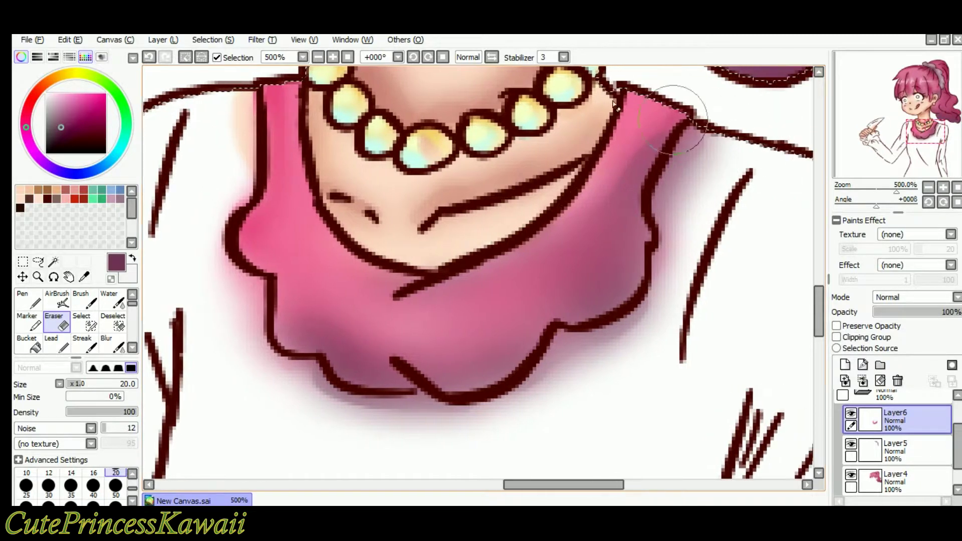
# Fill the dress and its sleeves with light pink using the Bucket.
pyautogui.click(318, 58)
pyautogui.click(319, 58)
pyautogui.click(319, 58)
pyautogui.click(319, 58)
pyautogui.press('n')
pyautogui.click(61, 97)
pyautogui.click(31, 345)
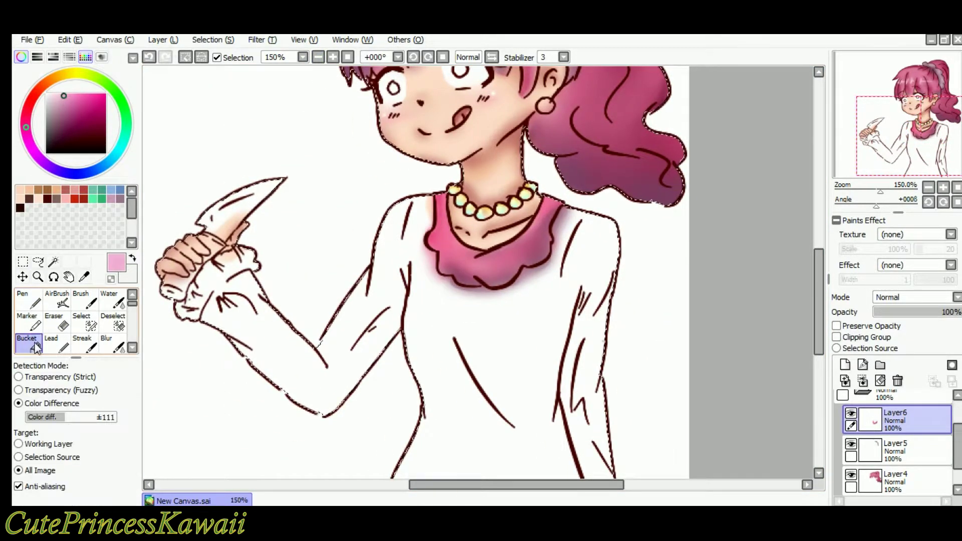
pyautogui.click(286, 353)
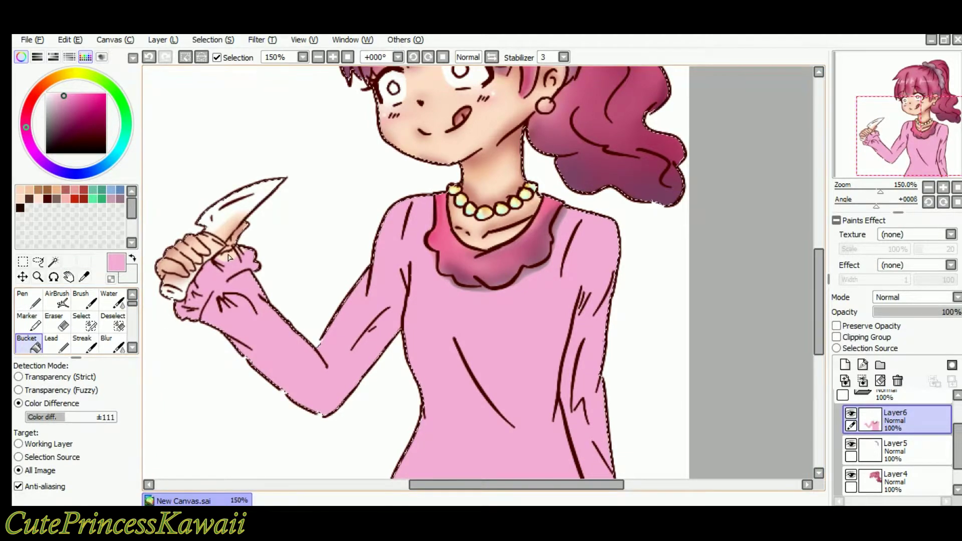
# Undo the last edit and fill the leftover patches around the collar with light pink using the Bucket.
pyautogui.press('n')
pyautogui.hotkey('ctrl', 'z')
pyautogui.click(27, 344)
pyautogui.click(557, 224)
pyautogui.click(532, 276)
# Paint light pink over the blurred shadow spill around the collar's outer edge with the Pen at size 20.
pyautogui.click(332, 57)
pyautogui.click(333, 57)
pyautogui.click(333, 57)
pyautogui.press('n')
pyautogui.moveTo(442, 337); pyautogui.dragTo(419, 360)
pyautogui.moveTo(379, 322); pyautogui.dragTo(365, 313)
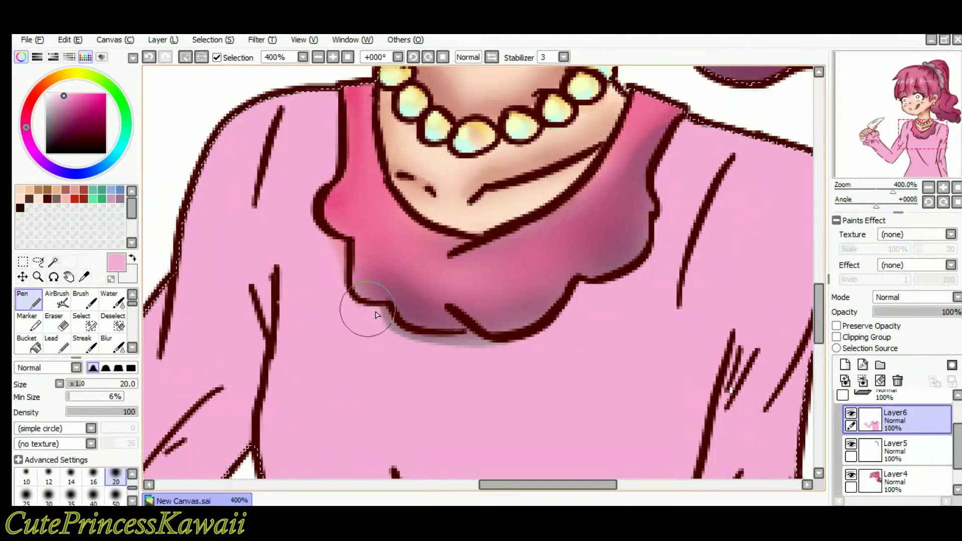
pyautogui.moveTo(410, 353); pyautogui.dragTo(395, 339)
pyautogui.press('Up')
pyautogui.press('Left')
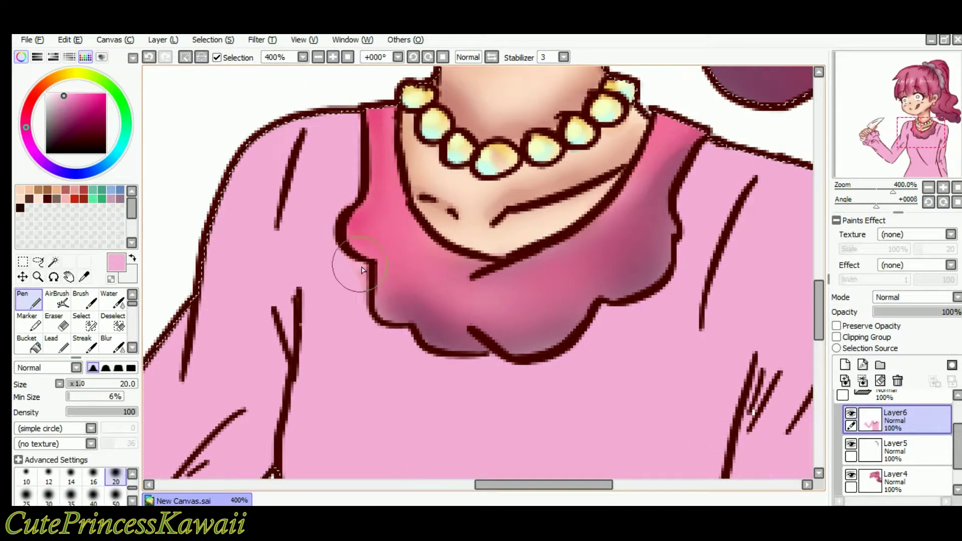
pyautogui.hotkey('ctrl', 'z')
pyautogui.moveTo(685, 223); pyautogui.dragTo(666, 260)
# Paint a dusty darker pink shadow down the torso side nearest the raised arm, as far as the hem.
pyautogui.click(318, 57)
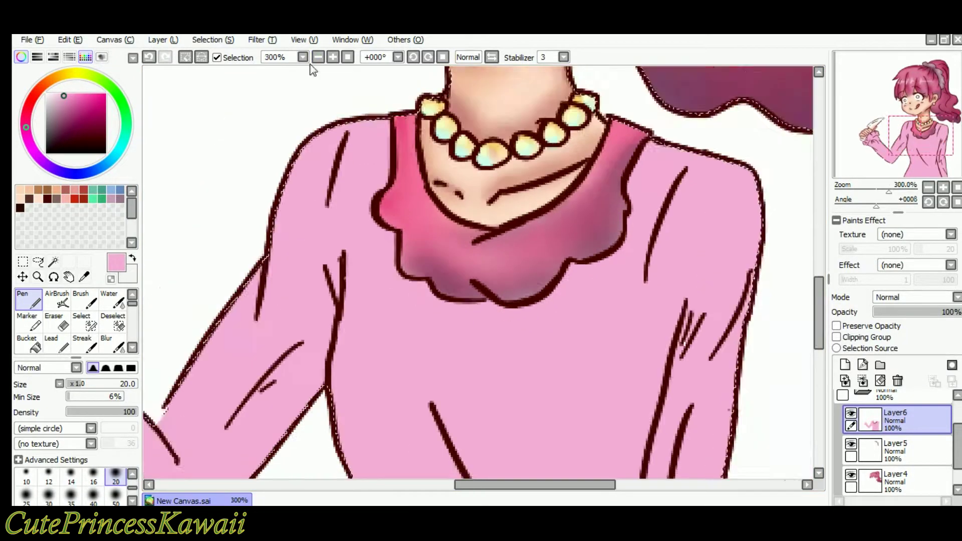
pyautogui.click(318, 58)
pyautogui.click(318, 57)
pyautogui.moveTo(67, 103); pyautogui.dragTo(64, 108)
pyautogui.press('Down')
pyautogui.press('Down')
pyautogui.press('Right')
pyautogui.press('Right')
pyautogui.moveTo(411, 225)
pyautogui.mouseDown()
pyautogui.moveTo(402, 292)
pyautogui.moveTo(415, 261)
pyautogui.moveTo(434, 365)
pyautogui.moveTo(393, 443)
pyautogui.mouseUp()
# Paint dusty pink shadows across the dress's waist and down the torso side beside the hanging arm.
pyautogui.press('Right')
pyautogui.press('Right')
pyautogui.moveTo(410, 296); pyautogui.dragTo(470, 382)
pyautogui.moveTo(380, 346)
pyautogui.mouseDown()
pyautogui.moveTo(405, 333)
pyautogui.moveTo(467, 362)
pyautogui.moveTo(505, 341)
pyautogui.mouseUp()
pyautogui.moveTo(532, 261)
pyautogui.mouseDown()
pyautogui.moveTo(507, 334)
pyautogui.moveTo(502, 426)
pyautogui.mouseUp()
pyautogui.press('Down')
pyautogui.press('Right')
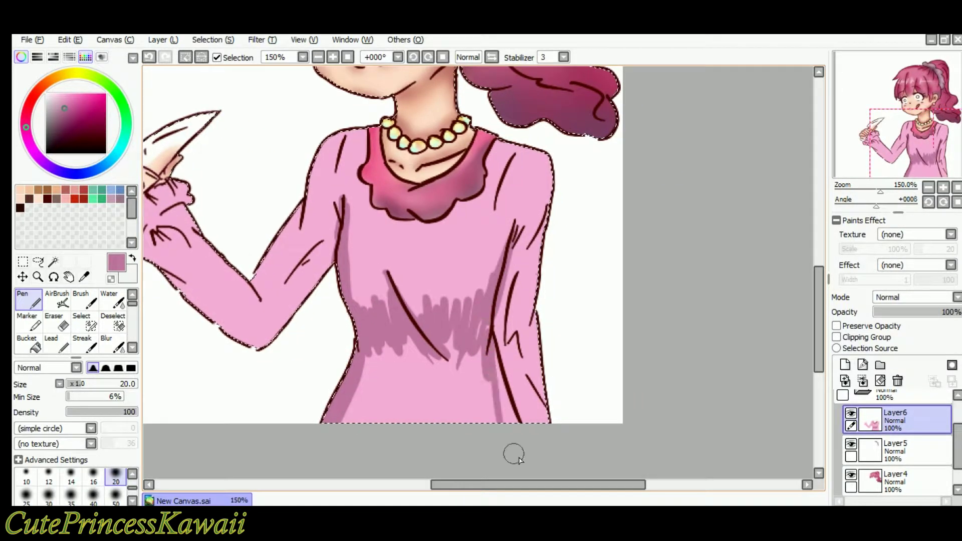
pyautogui.moveTo(497, 358); pyautogui.dragTo(516, 424)
# Paint dusty pink shadows on the hanging arm's shoulder and along its sleeve.
pyautogui.press('Right')
pyautogui.press('Up')
pyautogui.press('Up')
pyautogui.moveTo(497, 200); pyautogui.dragTo(475, 257)
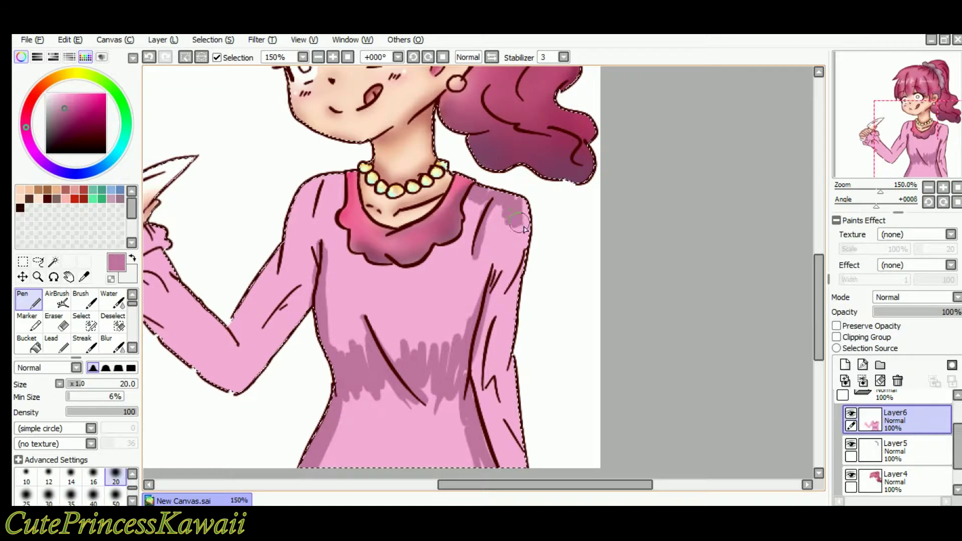
pyautogui.moveTo(493, 317); pyautogui.dragTo(485, 395)
pyautogui.moveTo(507, 361)
pyautogui.mouseDown()
pyautogui.moveTo(497, 426)
pyautogui.moveTo(511, 462)
pyautogui.mouseUp()
# Paint dusty pink shadows across the chest beneath the collar.
pyautogui.press('Left')
pyautogui.press('Left')
pyautogui.press('Left')
pyautogui.press('Left')
pyautogui.moveTo(454, 285)
pyautogui.mouseDown()
pyautogui.moveTo(456, 322)
pyautogui.moveTo(487, 355)
pyautogui.mouseUp()
pyautogui.moveTo(483, 280)
pyautogui.mouseDown()
pyautogui.moveTo(557, 259)
pyautogui.moveTo(433, 271)
pyautogui.mouseUp()
pyautogui.moveTo(466, 287); pyautogui.dragTo(551, 260)
# Paint dusty pink shadows on the raised arm's sleeve from the shoulder down to the elbow.
pyautogui.press('Left')
pyautogui.moveTo(422, 220); pyautogui.dragTo(440, 184)
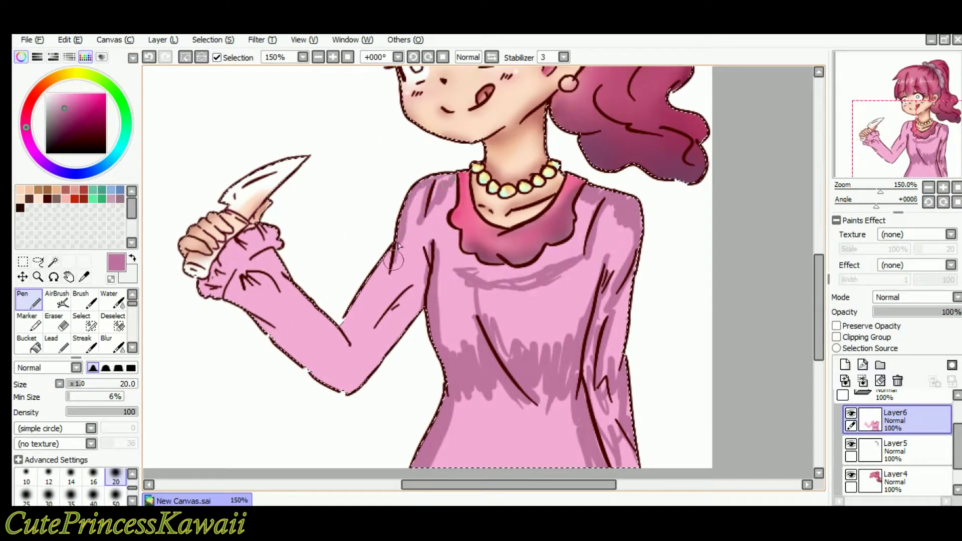
pyautogui.moveTo(399, 246); pyautogui.dragTo(387, 280)
pyautogui.moveTo(424, 251)
pyautogui.mouseDown()
pyautogui.moveTo(402, 318)
pyautogui.moveTo(346, 386)
pyautogui.mouseUp()
pyautogui.moveTo(347, 386)
pyautogui.mouseDown()
pyautogui.moveTo(299, 360)
pyautogui.moveTo(394, 342)
pyautogui.mouseUp()
pyautogui.moveTo(412, 288); pyautogui.dragTo(380, 323)
pyautogui.moveTo(387, 257); pyautogui.dragTo(348, 318)
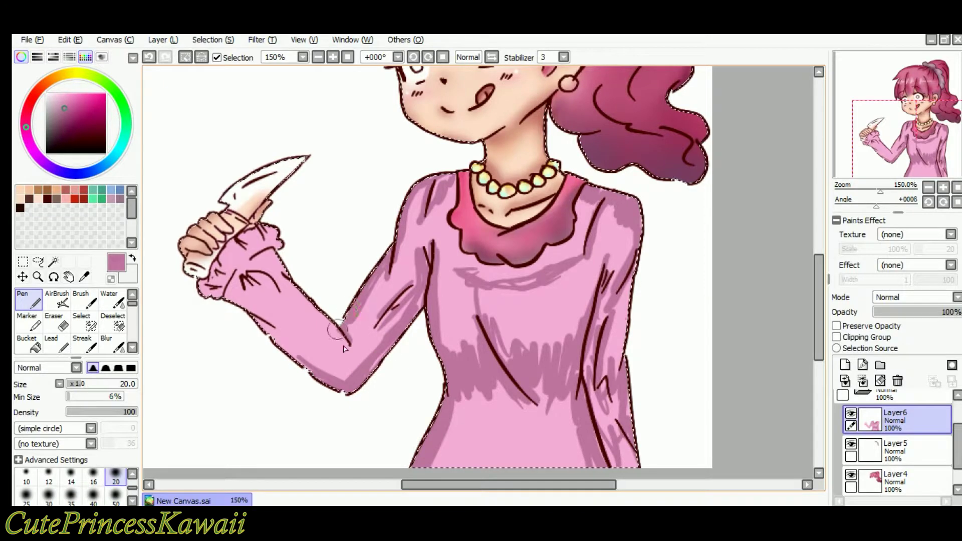
# Paint dusty pink shadows along the raised arm's forearm from the elbow up to the cuff.
pyautogui.press('Left')
pyautogui.press('Left')
pyautogui.press('Left')
pyautogui.moveTo(307, 286)
pyautogui.mouseDown()
pyautogui.moveTo(326, 275)
pyautogui.moveTo(346, 288)
pyautogui.mouseUp()
pyautogui.moveTo(339, 254); pyautogui.dragTo(298, 297)
pyautogui.moveTo(303, 300); pyautogui.dragTo(383, 362)
pyautogui.moveTo(327, 291)
pyautogui.mouseDown()
pyautogui.moveTo(369, 316)
pyautogui.moveTo(399, 358)
pyautogui.mouseUp()
pyautogui.moveTo(468, 253); pyautogui.dragTo(448, 321)
# Blend the raised sleeve's dusty pink shadows into the base color with the Blur tool.
pyautogui.press('Down')
pyautogui.press('Right')
pyautogui.click(112, 344)
pyautogui.moveTo(299, 293); pyautogui.dragTo(388, 360)
pyautogui.moveTo(304, 252); pyautogui.dragTo(367, 323)
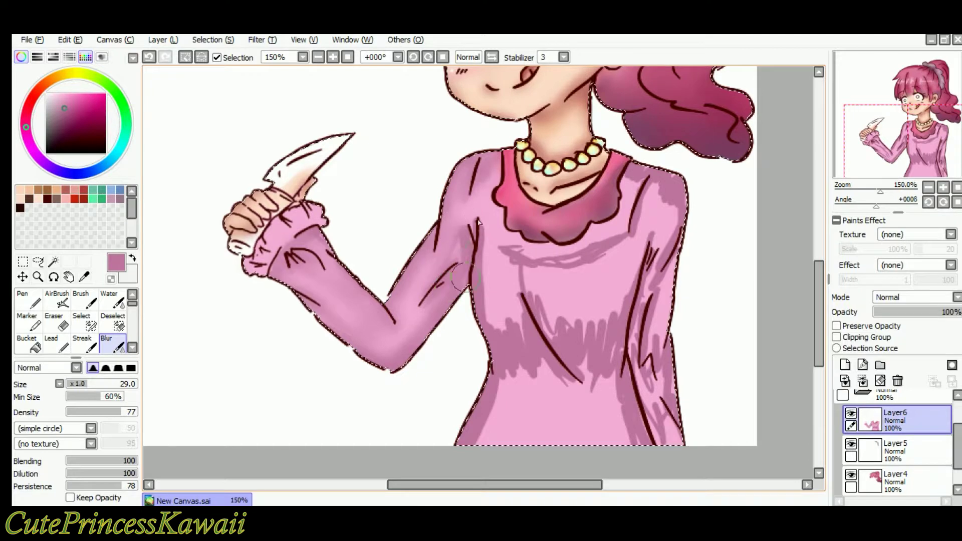
# Blur the dusty pink shadows across the dress's torso, waist and chest and down the hanging arm's sleeve.
pyautogui.press('Right')
pyautogui.press('Right')
pyautogui.press('Right')
pyautogui.press('Right')
pyautogui.moveTo(391, 225); pyautogui.dragTo(392, 446)
pyautogui.press('0')
pyautogui.moveTo(406, 325)
pyautogui.mouseDown()
pyautogui.moveTo(420, 375)
pyautogui.moveTo(460, 306)
pyautogui.mouseUp()
pyautogui.moveTo(525, 351); pyautogui.dragTo(537, 387)
pyautogui.moveTo(459, 273)
pyautogui.mouseDown()
pyautogui.moveTo(427, 312)
pyautogui.moveTo(547, 228)
pyautogui.mouseUp()
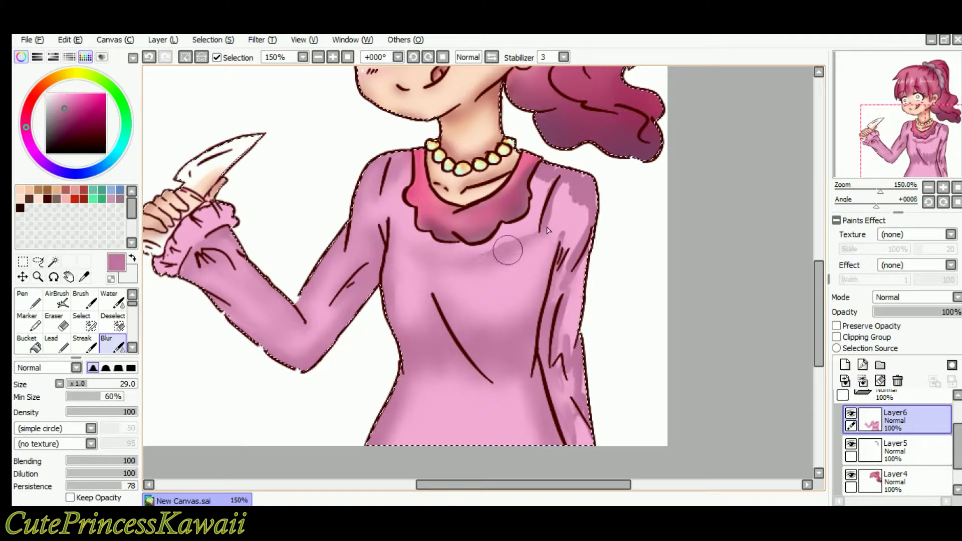
pyautogui.moveTo(565, 166); pyautogui.dragTo(548, 382)
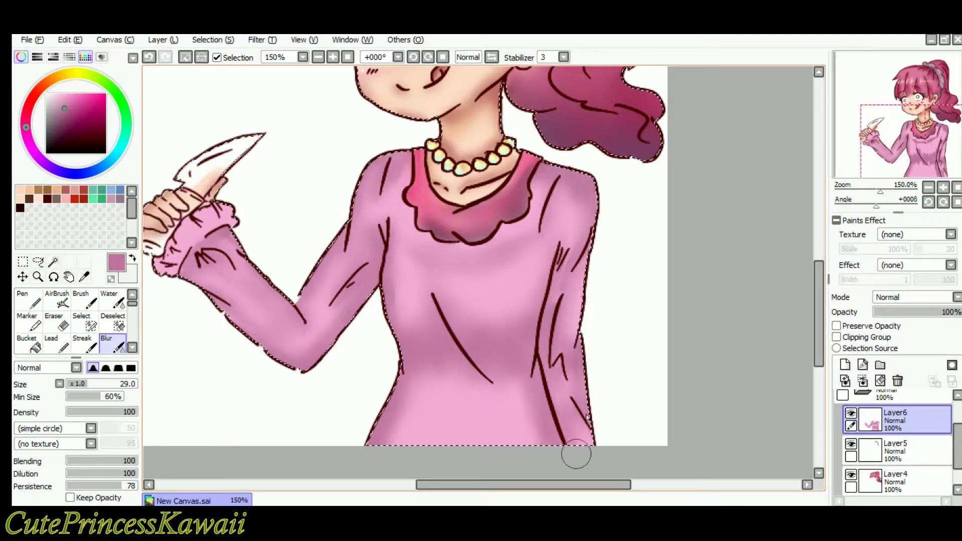
# Paint dark purple shadows along the torso folds, waist, hanging sleeve and raised elbow with the Pen.
pyautogui.click(31, 301)
pyautogui.click(78, 123)
pyautogui.moveTo(59, 116); pyautogui.dragTo(62, 129)
pyautogui.moveTo(440, 299); pyautogui.dragTo(485, 393)
pyautogui.moveTo(494, 349)
pyautogui.mouseDown()
pyautogui.moveTo(562, 278)
pyautogui.moveTo(586, 433)
pyautogui.mouseUp()
pyautogui.moveTo(407, 354); pyautogui.dragTo(416, 390)
pyautogui.moveTo(400, 399); pyautogui.dragTo(371, 451)
pyautogui.moveTo(378, 287)
pyautogui.mouseDown()
pyautogui.moveTo(278, 361)
pyautogui.moveTo(296, 352)
pyautogui.mouseUp()
# Blur the dark purple shadows at the elbow, waist, torso folds and lower hanging sleeve.
pyautogui.click(112, 344)
pyautogui.moveTo(338, 314)
pyautogui.mouseDown()
pyautogui.moveTo(304, 352)
pyautogui.moveTo(377, 440)
pyautogui.mouseUp()
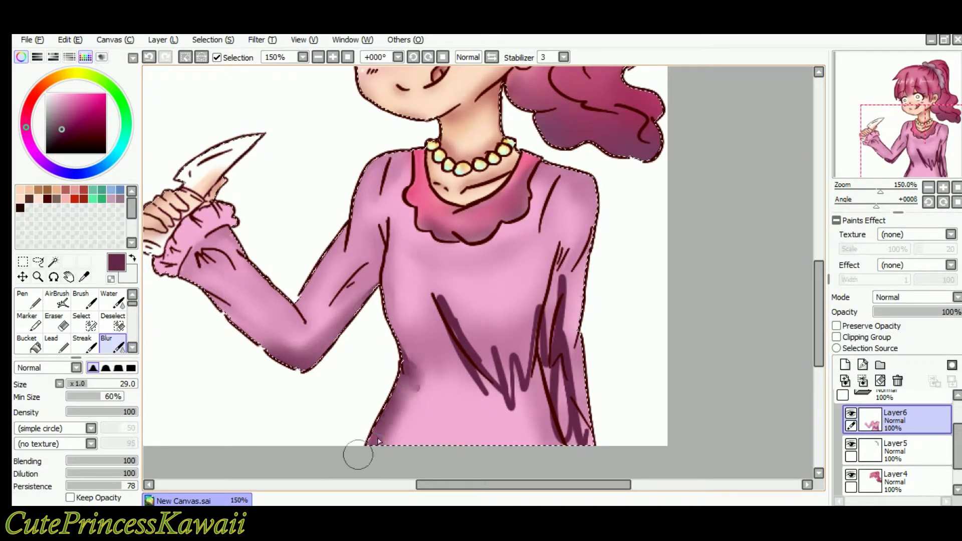
pyautogui.moveTo(502, 401)
pyautogui.mouseDown()
pyautogui.moveTo(481, 350)
pyautogui.moveTo(521, 381)
pyautogui.moveTo(556, 326)
pyautogui.moveTo(577, 324)
pyautogui.moveTo(582, 432)
pyautogui.mouseUp()
# Paint dark purple shadows on the hanging arm's shoulder and upper sleeve, and blend them with the Blur tool.
pyautogui.click(30, 300)
pyautogui.moveTo(591, 226)
pyautogui.mouseDown()
pyautogui.moveTo(577, 263)
pyautogui.moveTo(560, 271)
pyautogui.mouseUp()
pyautogui.moveTo(555, 187)
pyautogui.mouseDown()
pyautogui.moveTo(560, 219)
pyautogui.moveTo(602, 198)
pyautogui.moveTo(536, 258)
pyautogui.moveTo(604, 232)
pyautogui.moveTo(576, 283)
pyautogui.mouseUp()
pyautogui.click(112, 344)
# Add dark purple shadows at the raised arm's shoulder and armpit crease, and blur them into the sleeve.
pyautogui.press('Left')
pyautogui.press('Left')
pyautogui.click(29, 299)
pyautogui.moveTo(438, 161); pyautogui.dragTo(417, 206)
pyautogui.moveTo(423, 221); pyautogui.dragTo(431, 261)
pyautogui.moveTo(420, 269)
pyautogui.mouseDown()
pyautogui.moveTo(354, 315)
pyautogui.moveTo(423, 262)
pyautogui.mouseUp()
pyautogui.click(113, 343)
pyautogui.moveTo(366, 295); pyautogui.dragTo(422, 279)
pyautogui.moveTo(436, 215); pyautogui.dragTo(440, 144)
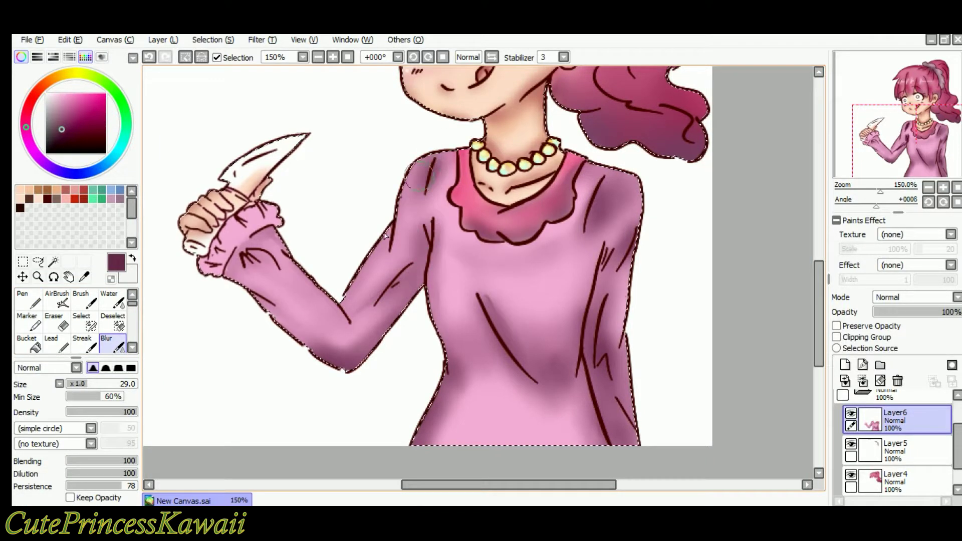
# Add dark purple shading to the outer edge of the raised upper arm and blend it with Blur.
pyautogui.click(29, 300)
pyautogui.moveTo(397, 213); pyautogui.dragTo(390, 251)
pyautogui.moveTo(393, 228); pyautogui.dragTo(371, 259)
pyautogui.moveTo(316, 286); pyautogui.dragTo(309, 293)
pyautogui.click(113, 343)
pyautogui.moveTo(379, 254); pyautogui.dragTo(392, 210)
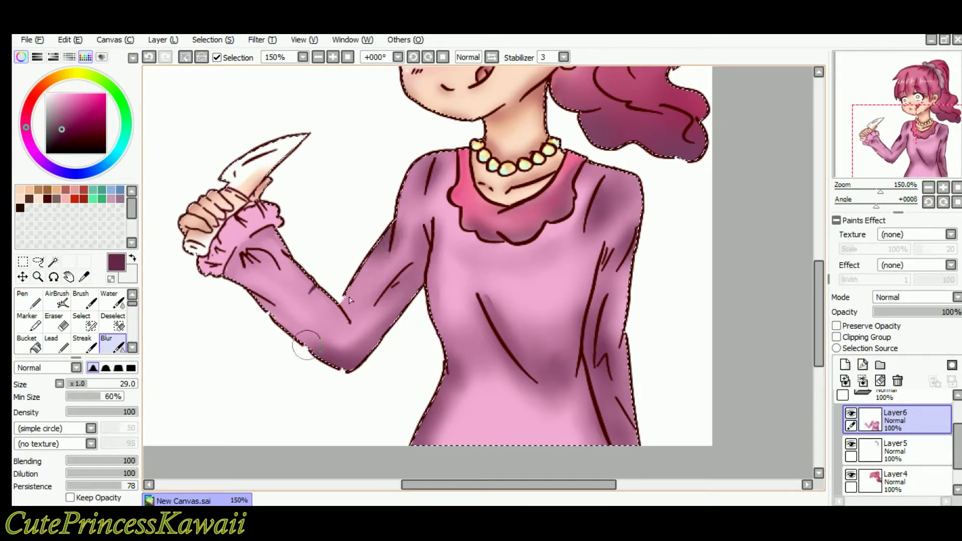
# Paint dark purple shadows on the raised forearm beneath the cuff and along its folds, and blur them.
pyautogui.press('Left')
pyautogui.press('Left')
pyautogui.click(29, 299)
pyautogui.moveTo(291, 251); pyautogui.dragTo(312, 275)
pyautogui.moveTo(318, 250); pyautogui.dragTo(370, 304)
pyautogui.click(113, 344)
pyautogui.moveTo(288, 258); pyautogui.dragTo(334, 307)
pyautogui.press('n')
pyautogui.press('b')
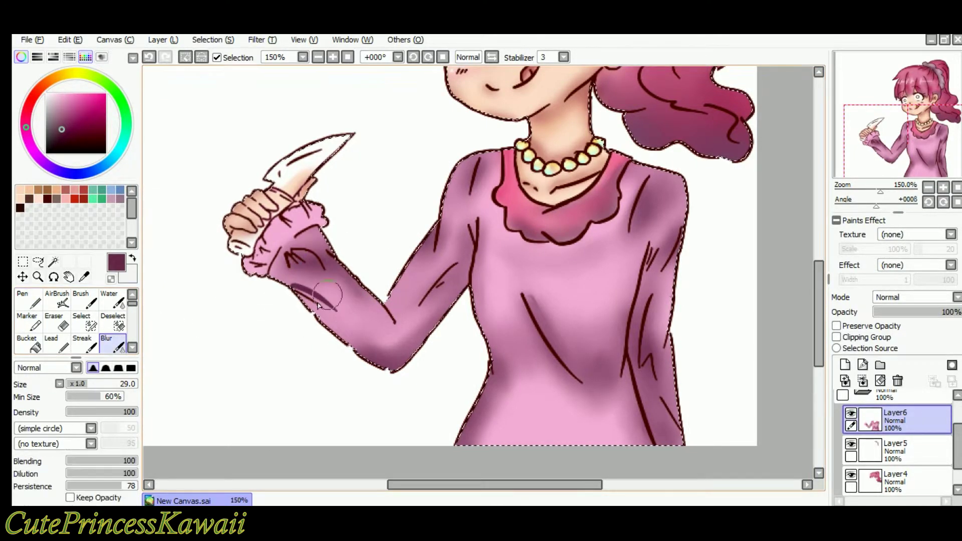
# Fill the ruffled cuff of the raised sleeve with medium pink using the Pen.
pyautogui.hscroll(-3, 328, 266)
pyautogui.press('n')
pyautogui.click(73, 100)
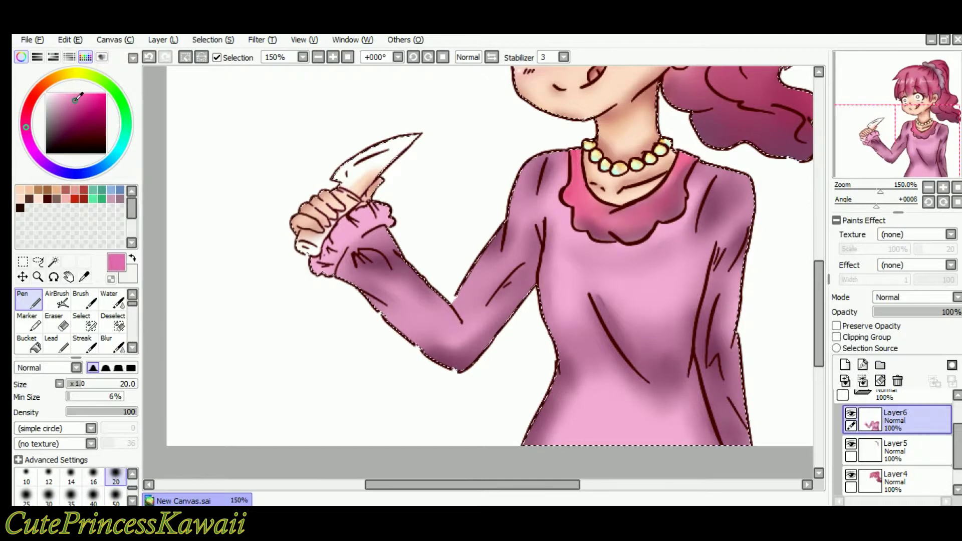
pyautogui.press('Left')
pyautogui.press('Left')
pyautogui.click(331, 56)
pyautogui.click(331, 57)
pyautogui.click(331, 56)
pyautogui.press('Left')
pyautogui.press('Left')
pyautogui.press('Left')
pyautogui.press('Left')
pyautogui.press('Left')
pyautogui.press('Left')
pyautogui.moveTo(316, 260)
pyautogui.mouseDown()
pyautogui.moveTo(459, 99)
pyautogui.moveTo(521, 145)
pyautogui.moveTo(322, 279)
pyautogui.moveTo(395, 151)
pyautogui.moveTo(520, 127)
pyautogui.mouseUp()
pyautogui.scroll(3, 521, 128)
pyautogui.press('e')
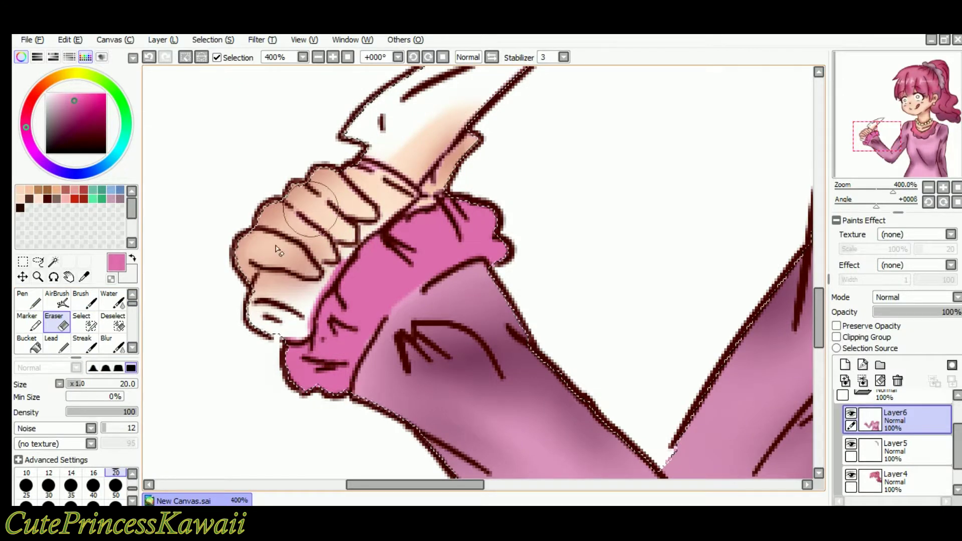
pyautogui.click(29, 299)
pyautogui.moveTo(297, 340)
pyautogui.mouseDown()
pyautogui.moveTo(281, 344)
pyautogui.moveTo(286, 358)
pyautogui.mouseUp()
# Paint darker dusty pink strokes across the ruffled cuff and add hot pink accents over them.
pyautogui.press('Right')
pyautogui.moveTo(85, 105); pyautogui.dragTo(71, 110)
pyautogui.moveTo(244, 368)
pyautogui.mouseDown()
pyautogui.moveTo(370, 235)
pyautogui.moveTo(450, 235)
pyautogui.mouseUp()
pyautogui.moveTo(75, 108)
pyautogui.mouseDown()
pyautogui.moveTo(63, 94)
pyautogui.moveTo(101, 95)
pyautogui.mouseUp()
pyautogui.click(91, 98)
pyautogui.moveTo(245, 361); pyautogui.dragTo(247, 369)
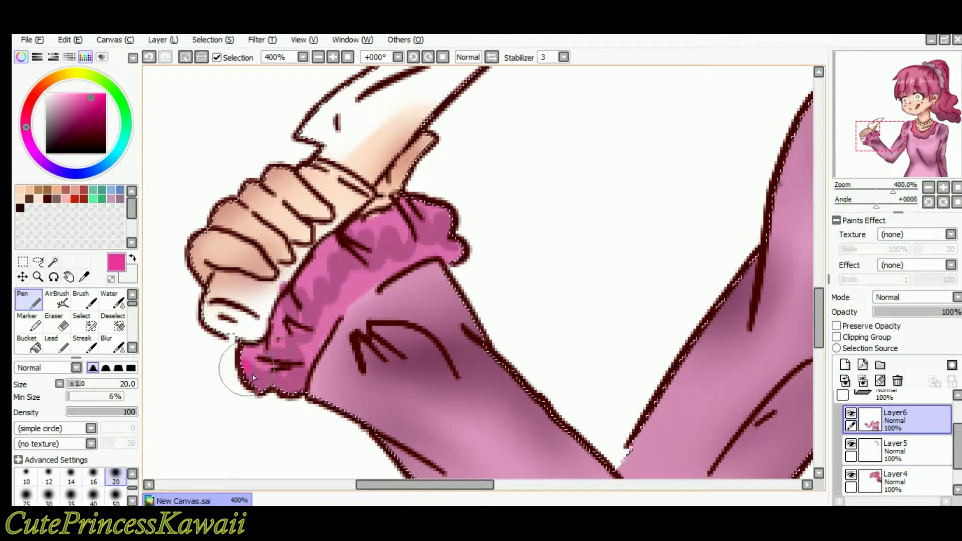
pyautogui.moveTo(448, 230); pyautogui.dragTo(446, 220)
# Paint deep magenta shadows along the cuff's edges and blend the cuff's tones with a size 12 Blur brush.
pyautogui.click(77, 115)
pyautogui.moveTo(245, 371)
pyautogui.mouseDown()
pyautogui.moveTo(313, 346)
pyautogui.moveTo(440, 200)
pyautogui.moveTo(348, 260)
pyautogui.mouseUp()
pyautogui.click(106, 346)
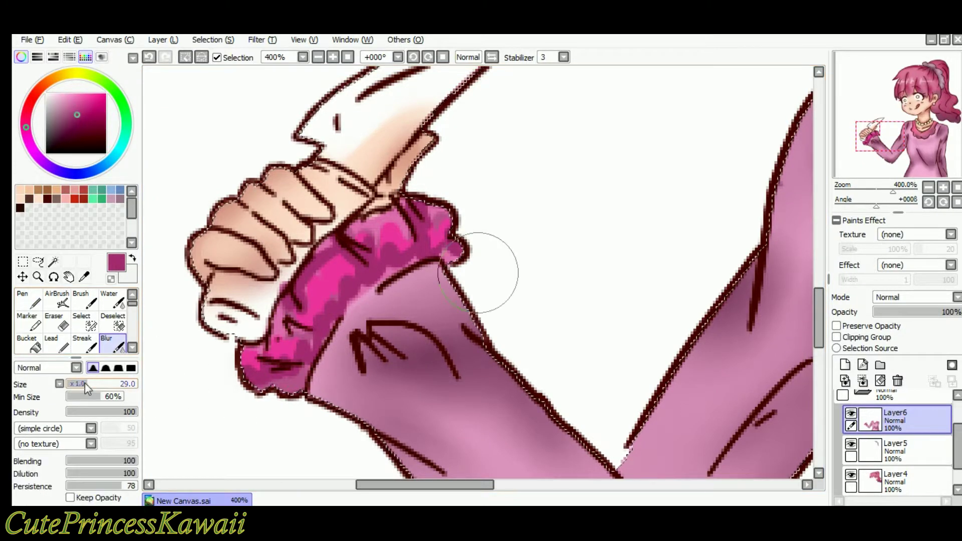
pyautogui.moveTo(318, 330); pyautogui.dragTo(284, 316)
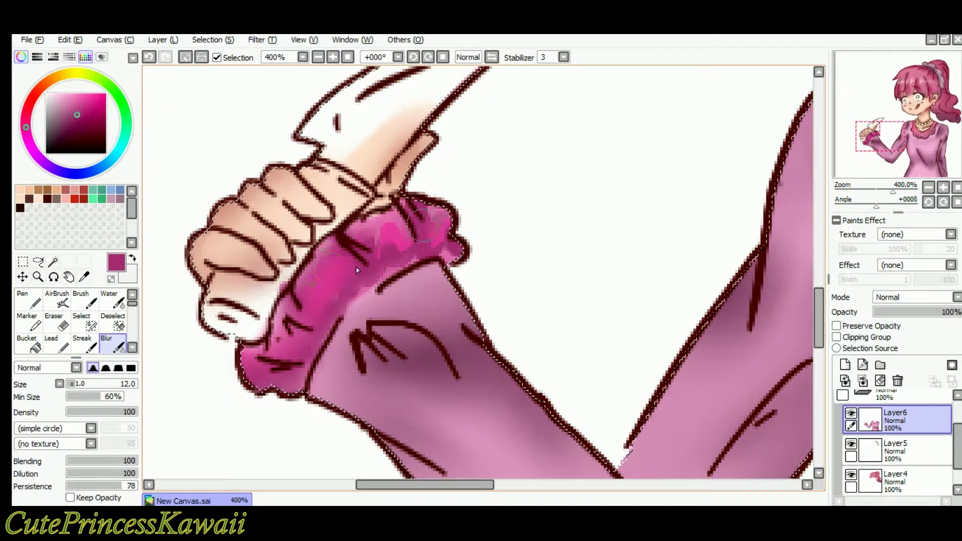
pyautogui.moveTo(357, 270); pyautogui.dragTo(365, 239)
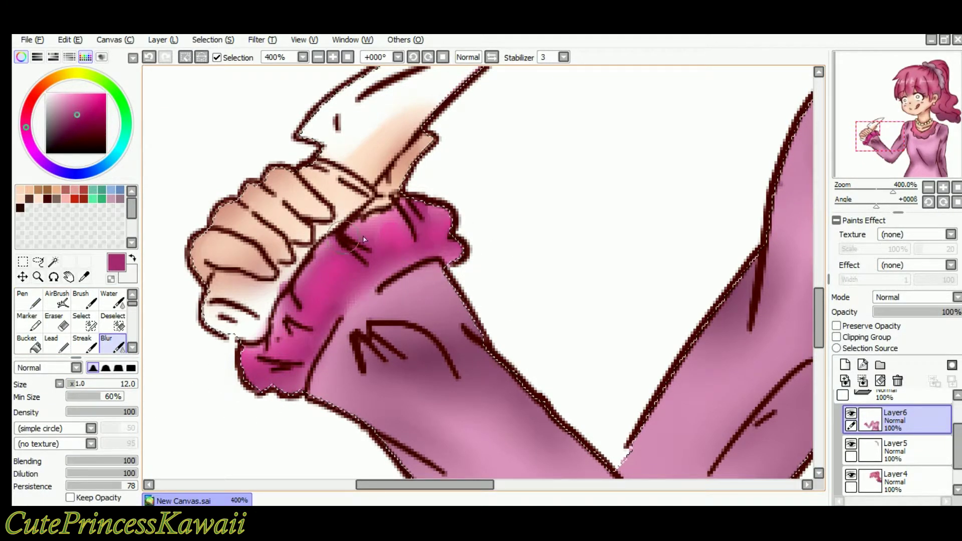
# Brighten the cuff's lower edge with light and hot pink strokes, blend them, and tidy the edge beside the knife handle.
pyautogui.click(29, 300)
pyautogui.click(75, 101)
pyautogui.moveTo(381, 283)
pyautogui.mouseDown()
pyautogui.moveTo(334, 326)
pyautogui.moveTo(390, 259)
pyautogui.moveTo(320, 331)
pyautogui.mouseUp()
pyautogui.click(91, 97)
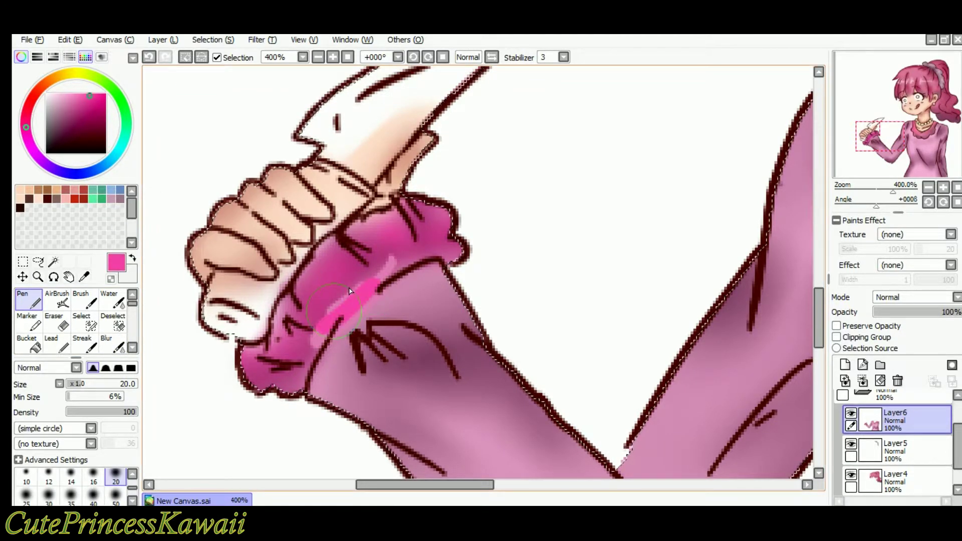
pyautogui.click(111, 344)
pyautogui.click(28, 301)
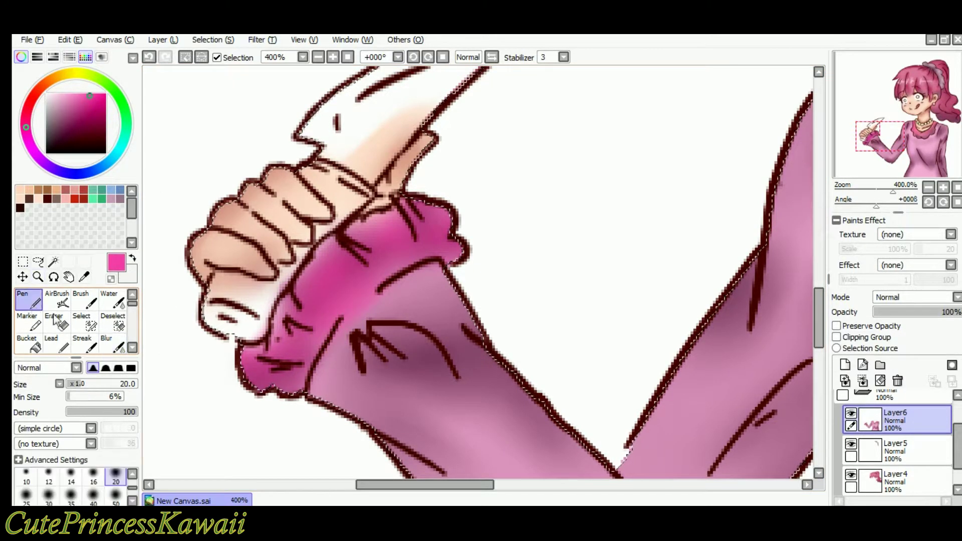
pyautogui.moveTo(256, 305); pyautogui.dragTo(279, 283)
# Create a new layer and fill the knife handle with grayish brown using a size 12 Pen.
pyautogui.click(845, 364)
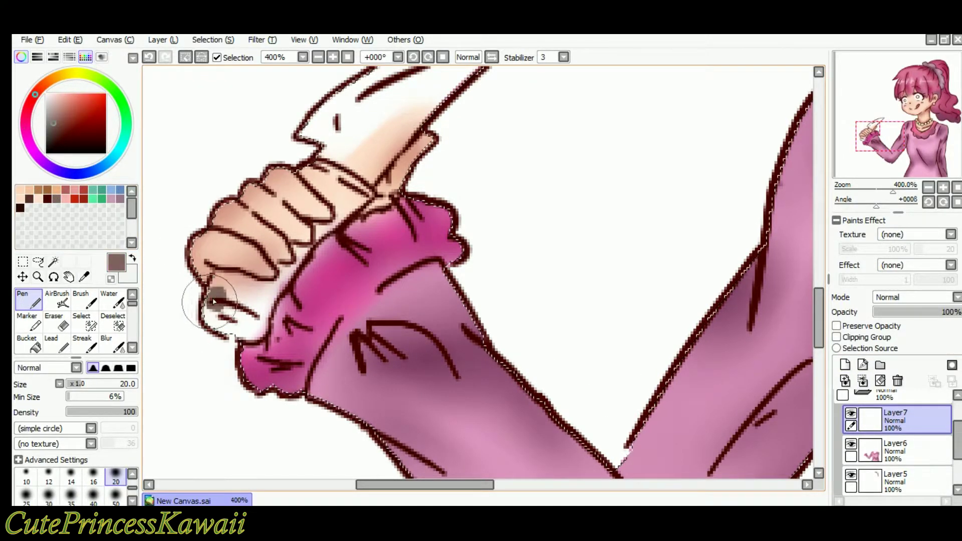
pyautogui.moveTo(257, 337)
pyautogui.mouseDown()
pyautogui.moveTo(236, 313)
pyautogui.moveTo(266, 295)
pyautogui.mouseUp()
pyautogui.press('[')
pyautogui.press('[')
pyautogui.press('[')
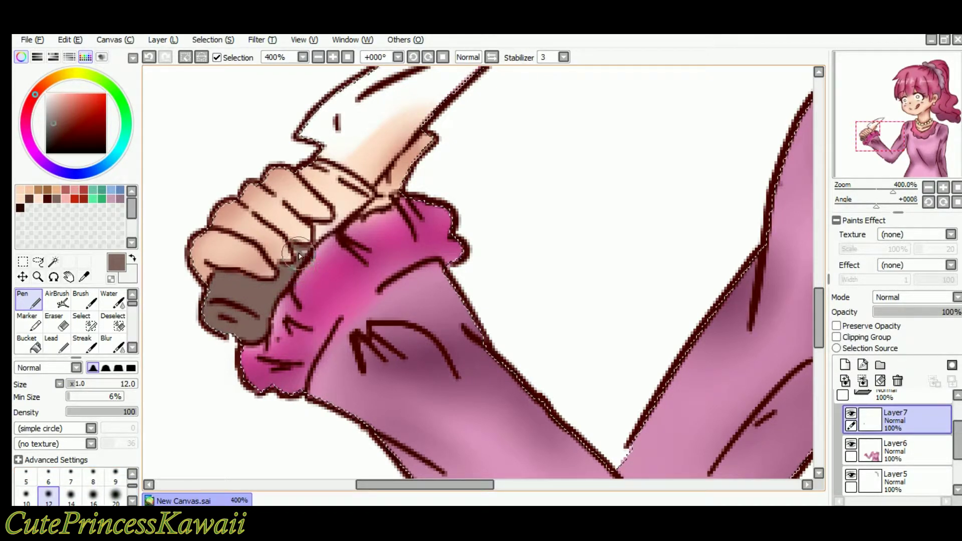
pyautogui.scroll(1, 307, 265)
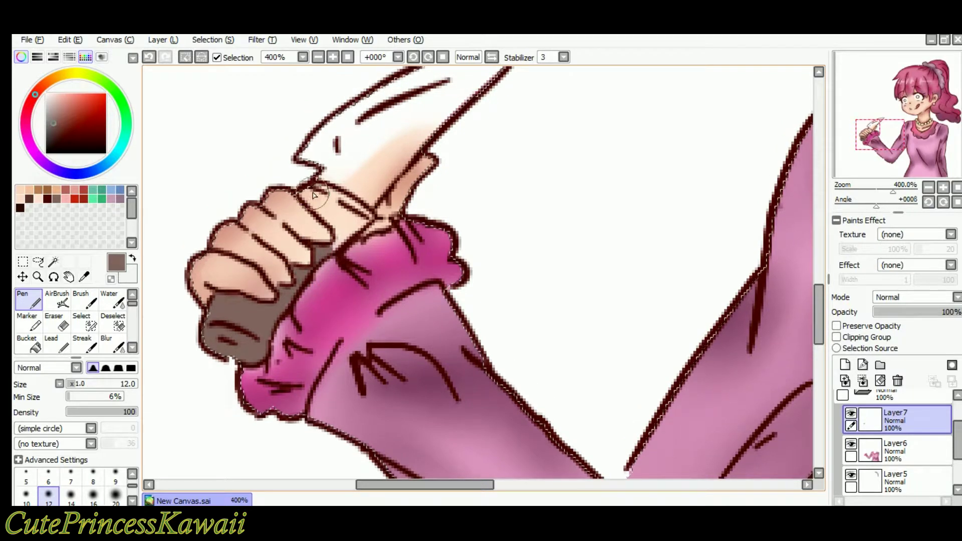
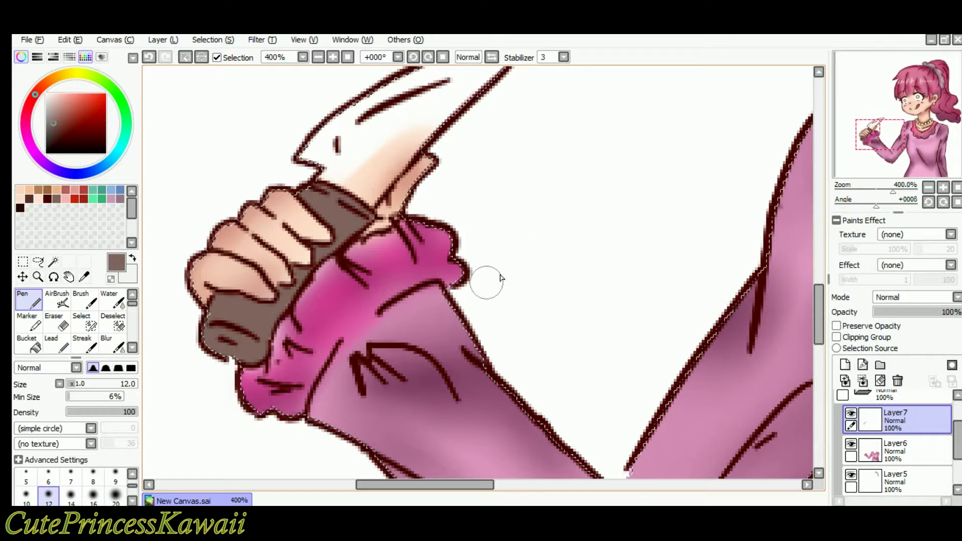
pyautogui.click(52, 129)
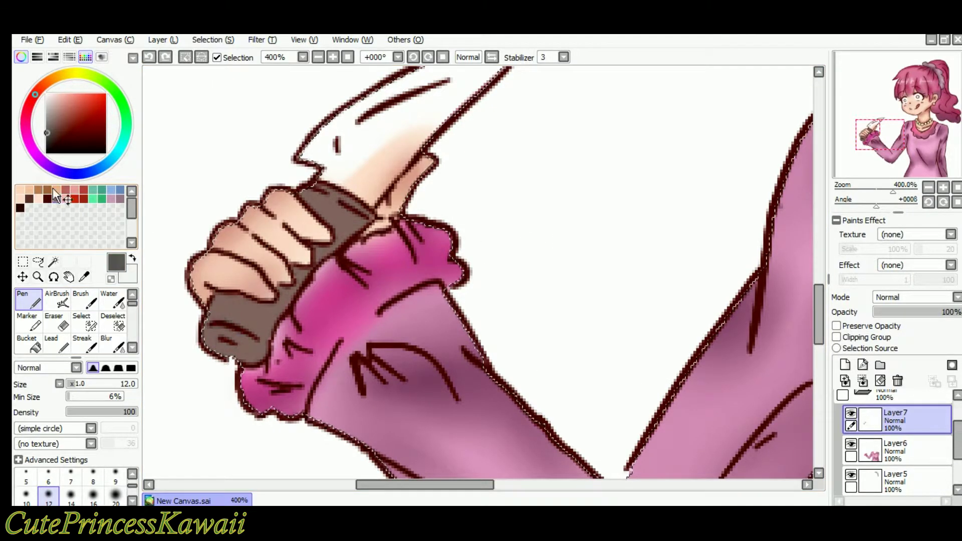
pyautogui.click(46, 142)
pyautogui.moveTo(214, 303)
pyautogui.mouseDown()
pyautogui.moveTo(225, 319)
pyautogui.moveTo(226, 304)
pyautogui.mouseUp()
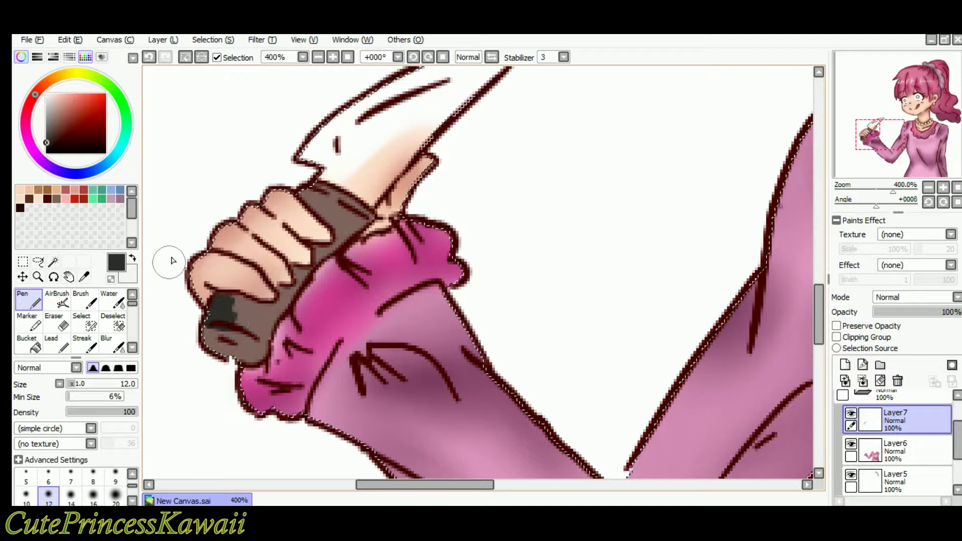
pyautogui.hotkey('ctrl', 'z')
# Paint dark gray shading on the butt end of the knife handle and blur it into the brown.
pyautogui.click(48, 116)
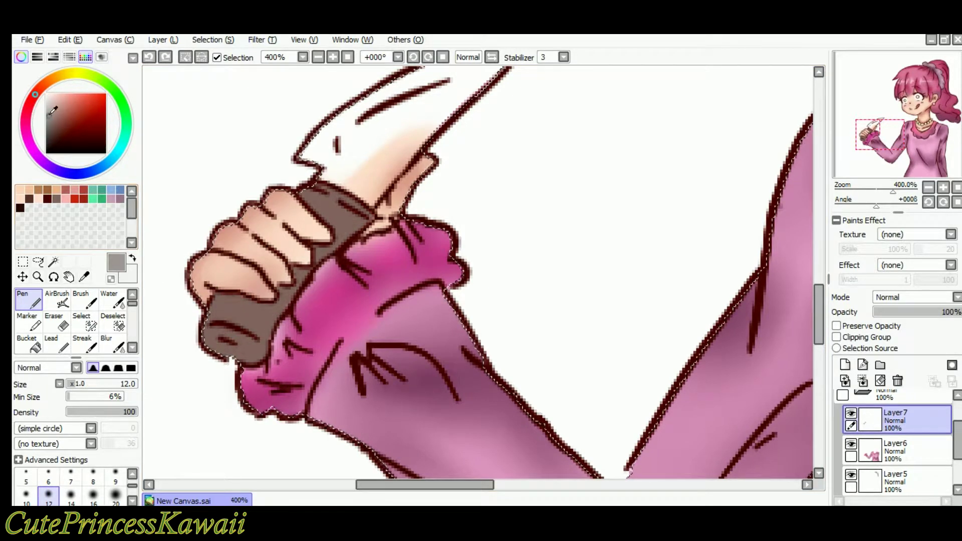
pyautogui.click(46, 136)
pyautogui.moveTo(209, 318)
pyautogui.mouseDown()
pyautogui.moveTo(231, 341)
pyautogui.moveTo(229, 354)
pyautogui.mouseUp()
pyautogui.click(113, 344)
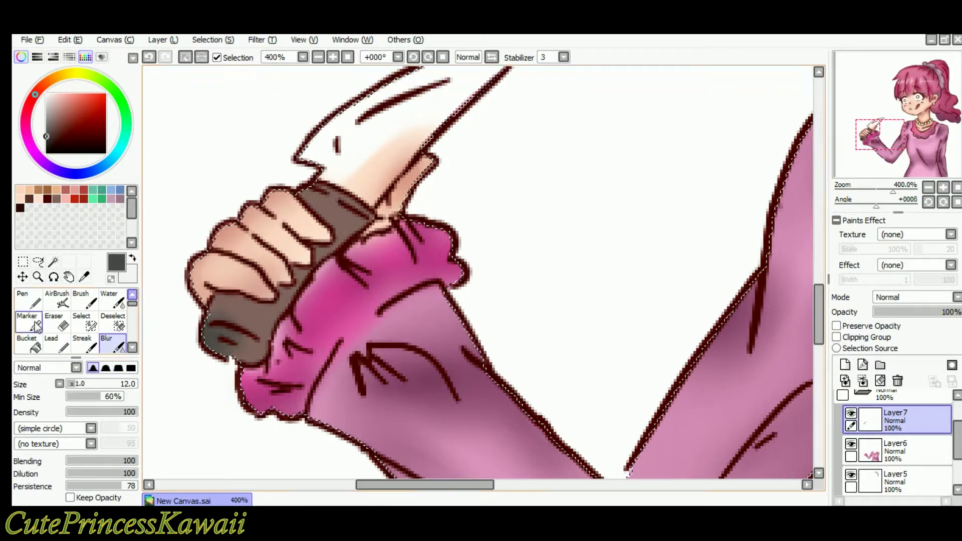
pyautogui.click(29, 301)
pyautogui.click(112, 345)
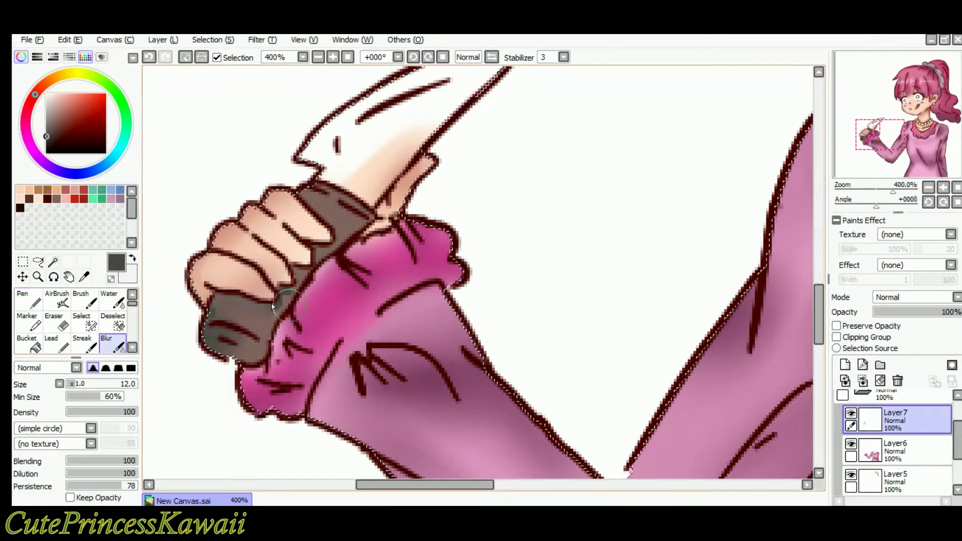
# Shade the knife handle beneath the fingers and around its end lines in dark gray, blending with a size 6 Blur brush.
pyautogui.click(29, 301)
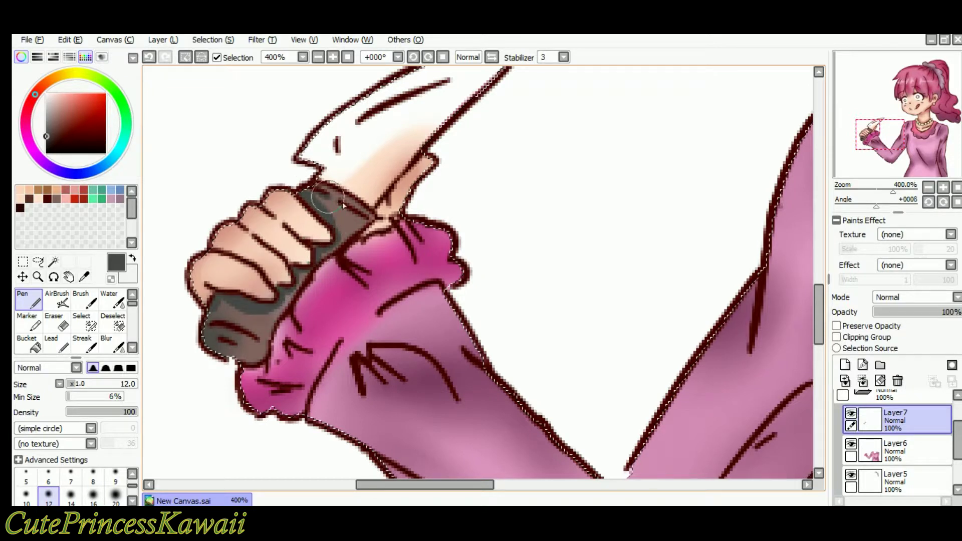
pyautogui.click(112, 344)
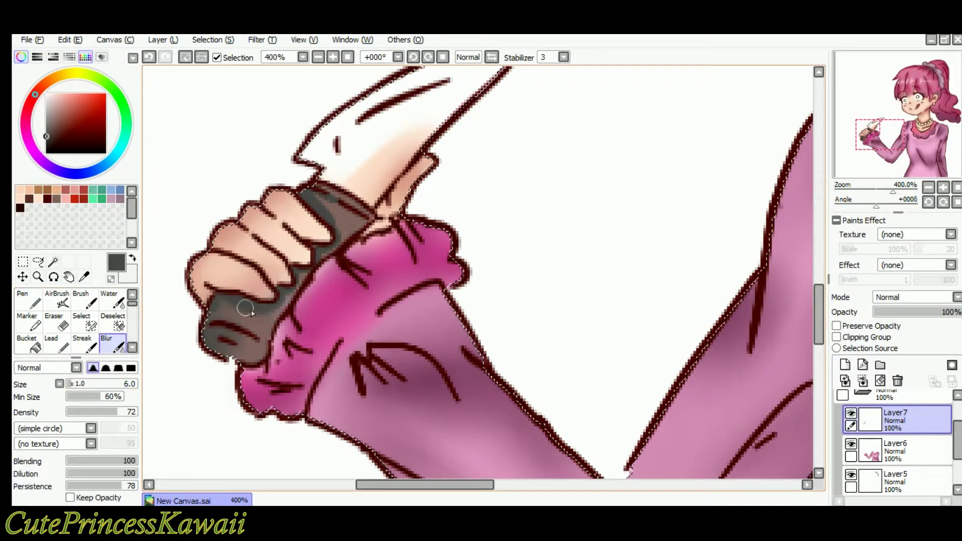
pyautogui.click(28, 300)
pyautogui.moveTo(232, 323); pyautogui.dragTo(261, 338)
pyautogui.click(113, 344)
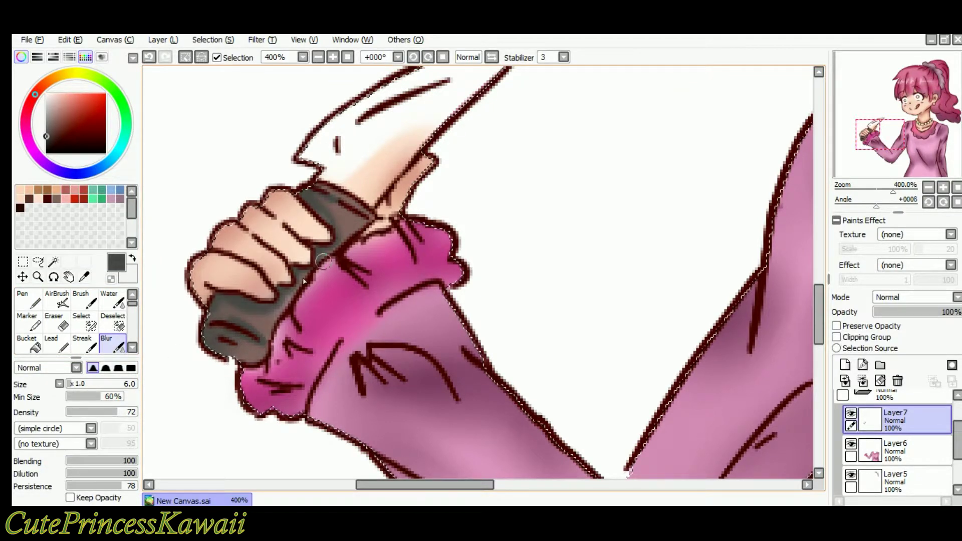
pyautogui.press('e')
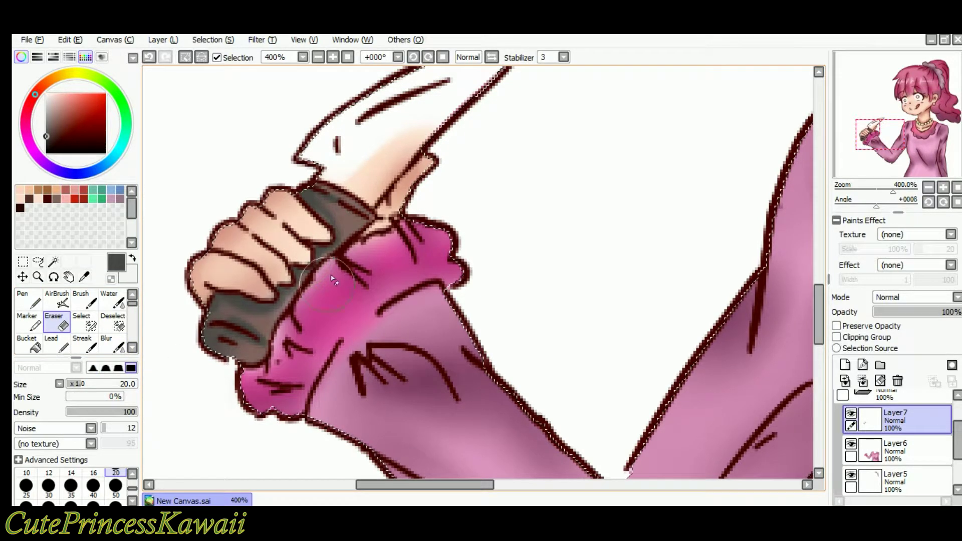
# Add light gray highlights to both visible ends of the knife handle, blend them, and clean up the handle's edges.
pyautogui.click(33, 302)
pyautogui.click(46, 111)
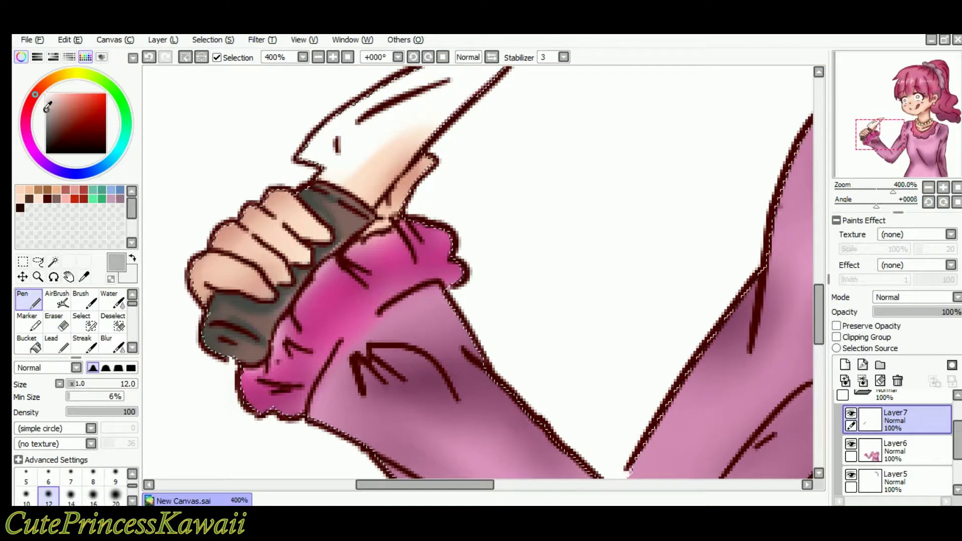
pyautogui.moveTo(236, 317); pyautogui.dragTo(246, 319)
pyautogui.click(113, 344)
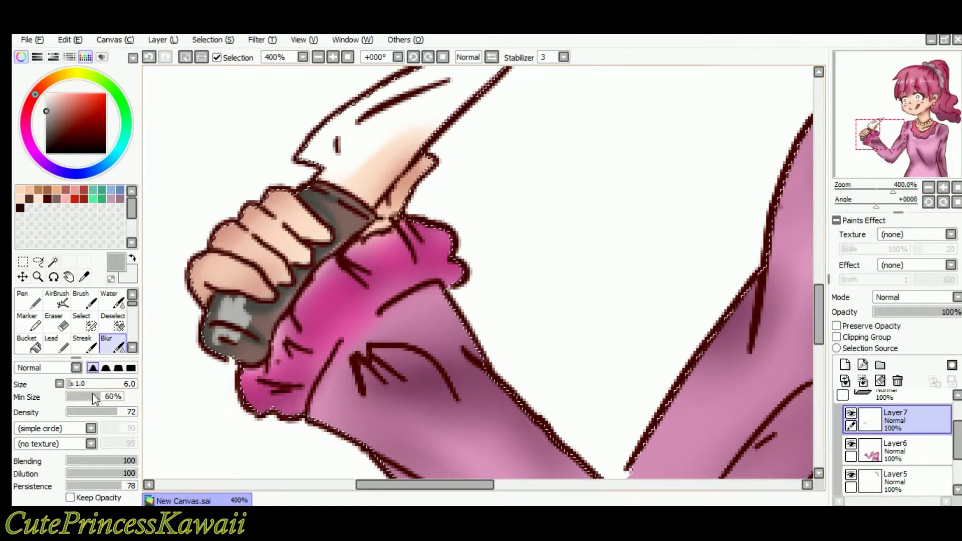
pyautogui.click(30, 301)
pyautogui.moveTo(316, 196)
pyautogui.mouseDown()
pyautogui.moveTo(338, 218)
pyautogui.moveTo(350, 204)
pyautogui.mouseUp()
pyautogui.click(112, 344)
pyautogui.press('e')
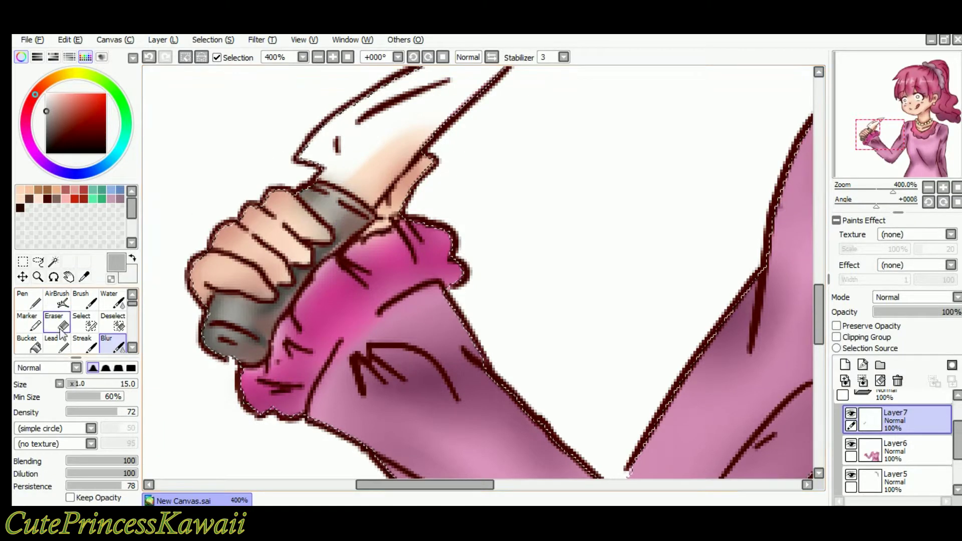
pyautogui.hotkey('ctrl', 'z')
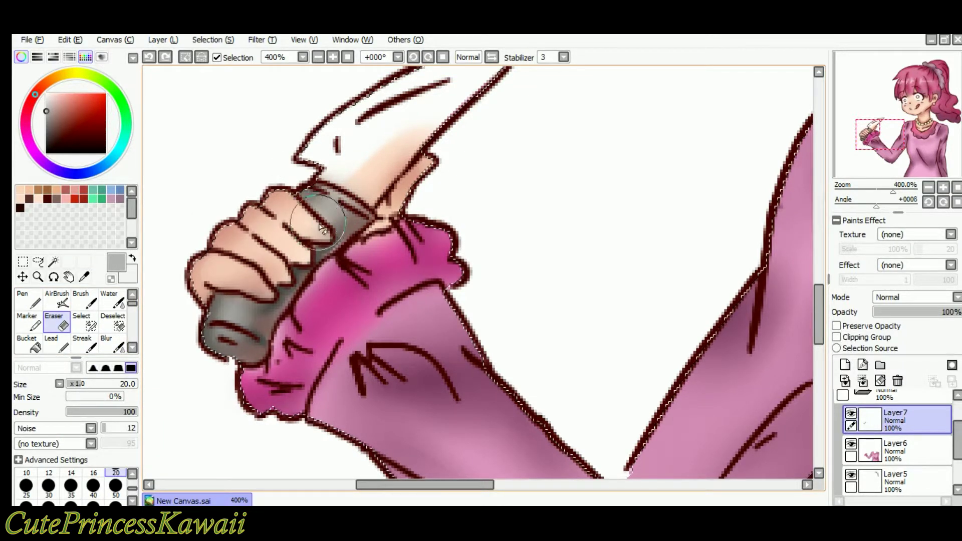
pyautogui.moveTo(206, 285); pyautogui.dragTo(251, 221)
# Erase stray dress and skin color around the knife handle on Layer6 and Layer3 with a size 20 Eraser.
pyautogui.click(30, 301)
pyautogui.scroll(5, 281, 172)
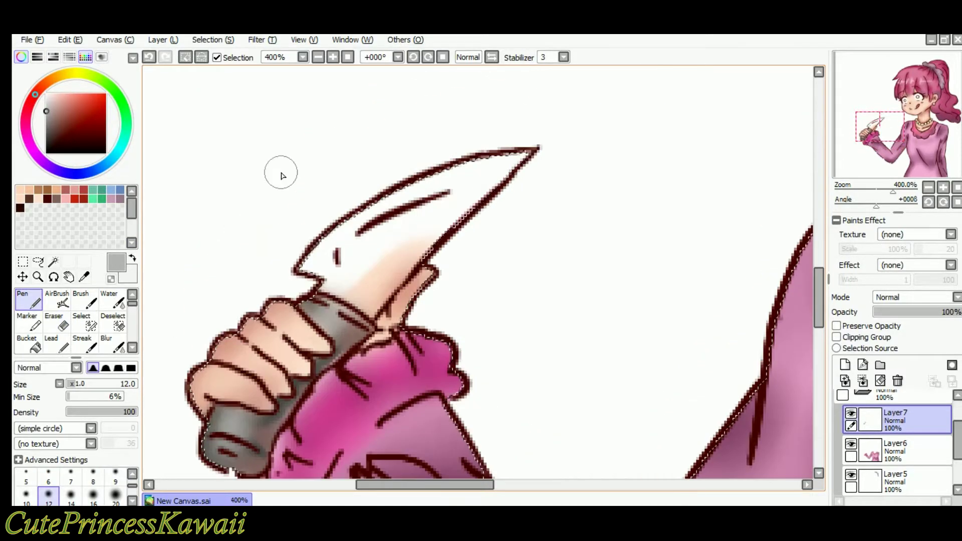
pyautogui.scroll(-4, 281, 175)
pyautogui.click(897, 449)
pyautogui.press('e')
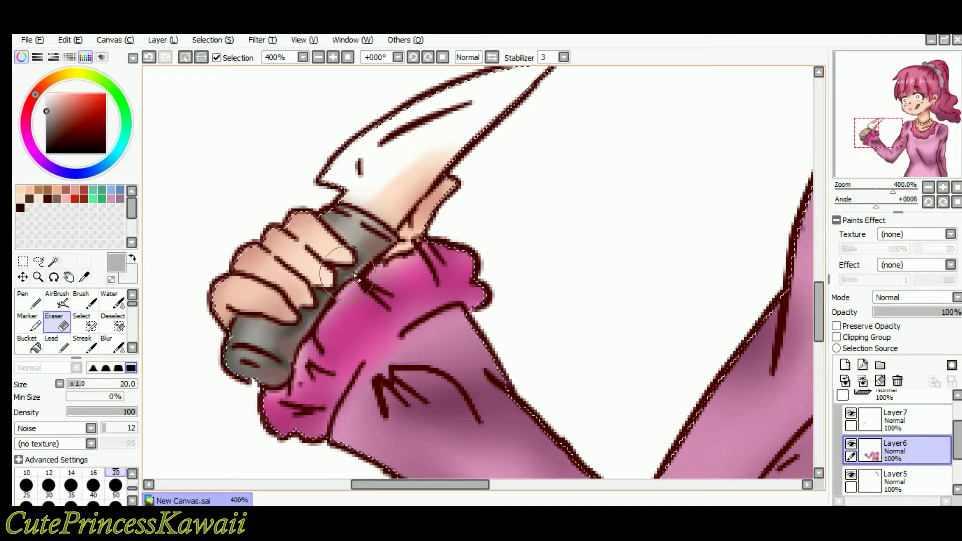
pyautogui.moveTo(299, 351); pyautogui.dragTo(233, 308)
pyautogui.scroll(-2, 907, 475)
pyautogui.click(906, 481)
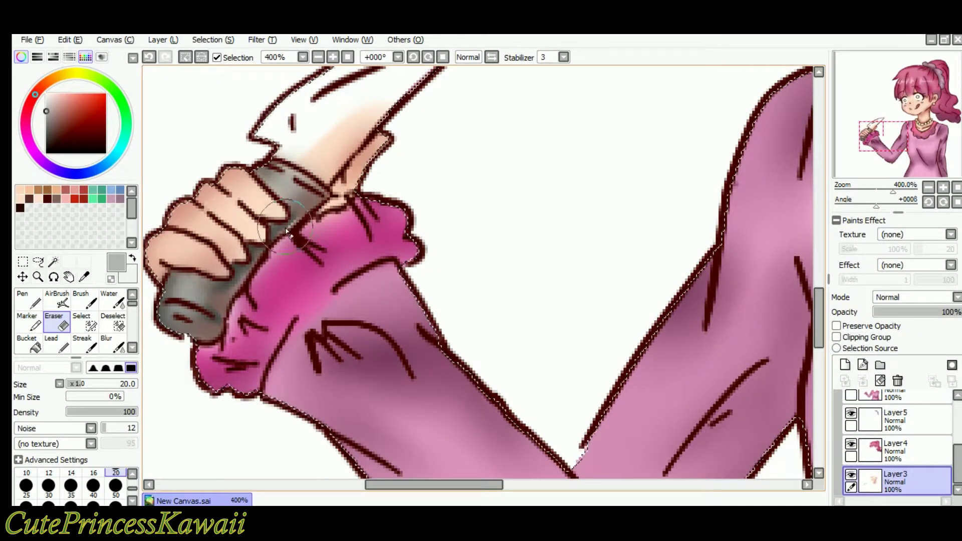
# On Layer7, paint the knife blade white with a size 12 Pen, covering the skin tone near the handle.
pyautogui.click(29, 300)
pyautogui.scroll(3, 906, 451)
pyautogui.click(906, 443)
pyautogui.moveTo(501, 200)
pyautogui.mouseDown()
pyautogui.moveTo(546, 201)
pyautogui.moveTo(568, 423)
pyautogui.mouseUp()
pyautogui.moveTo(46, 106); pyautogui.dragTo(46, 93)
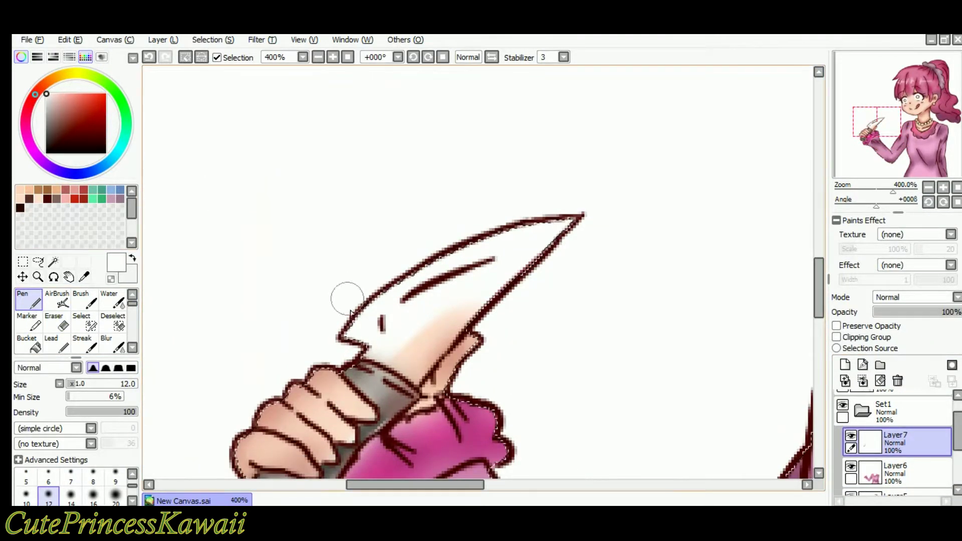
pyautogui.moveTo(410, 381)
pyautogui.mouseDown()
pyautogui.moveTo(494, 311)
pyautogui.moveTo(422, 371)
pyautogui.mouseUp()
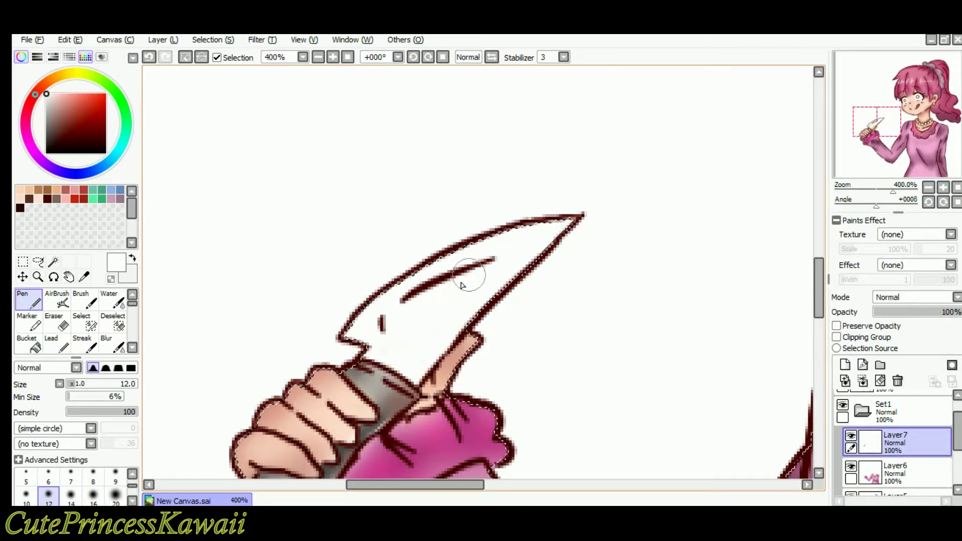
# Shade the blade's upper part and tip with gray and lighter gray, blending with a size 15 Blur brush.
pyautogui.click(45, 106)
pyautogui.moveTo(518, 229); pyautogui.dragTo(528, 232)
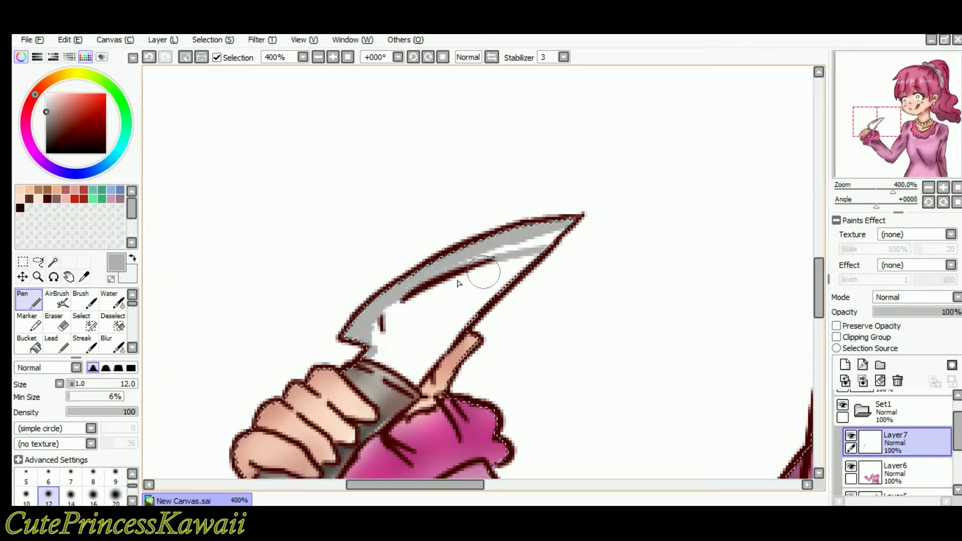
pyautogui.click(112, 345)
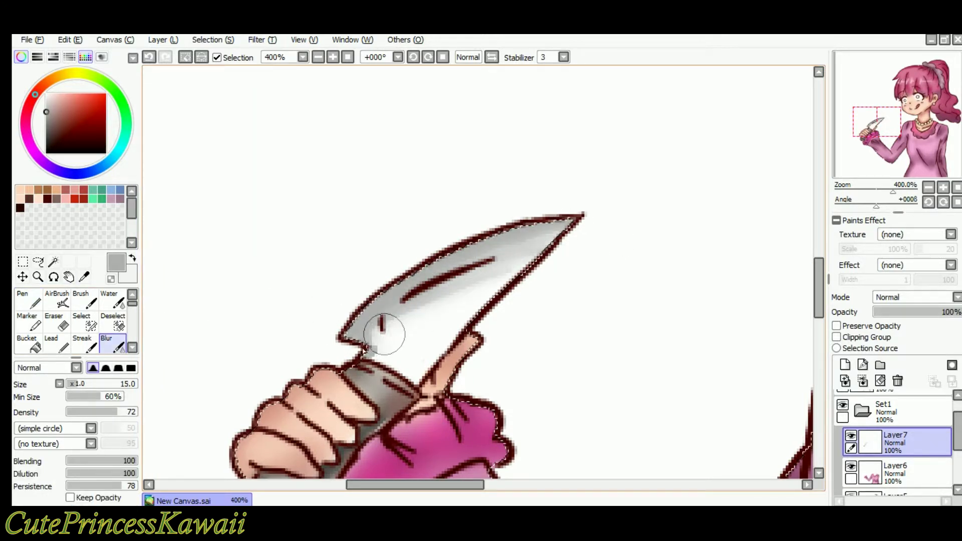
pyautogui.click(44, 104)
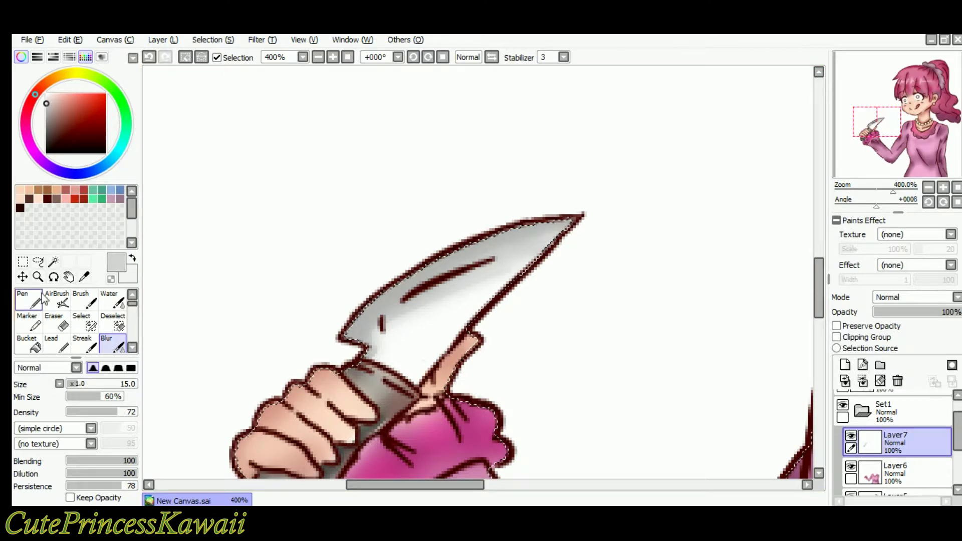
pyautogui.click(29, 299)
pyautogui.click(120, 344)
# Add darker gray shading along the blade's spine from tip to base and blur it across the blade.
pyautogui.click(46, 114)
pyautogui.click(29, 300)
pyautogui.moveTo(566, 224); pyautogui.dragTo(361, 320)
pyautogui.click(113, 344)
pyautogui.moveTo(491, 301)
pyautogui.mouseDown()
pyautogui.moveTo(386, 336)
pyautogui.moveTo(516, 275)
pyautogui.mouseUp()
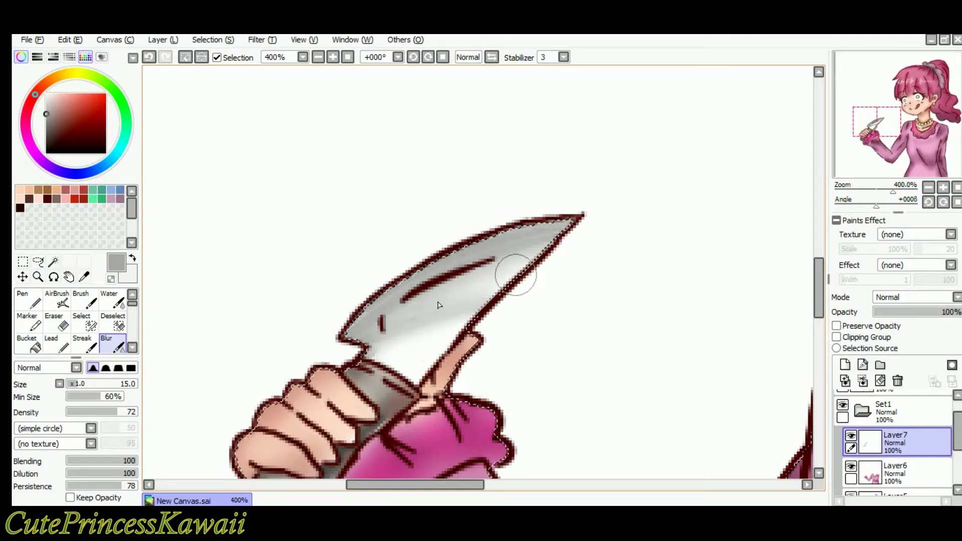
pyautogui.moveTo(395, 341)
pyautogui.mouseDown()
pyautogui.moveTo(515, 246)
pyautogui.moveTo(498, 261)
pyautogui.mouseUp()
# Paint white highlights across the lower half of the blade and blend them into the gray.
pyautogui.click(29, 300)
pyautogui.click(47, 94)
pyautogui.moveTo(413, 301); pyautogui.dragTo(520, 275)
pyautogui.click(112, 345)
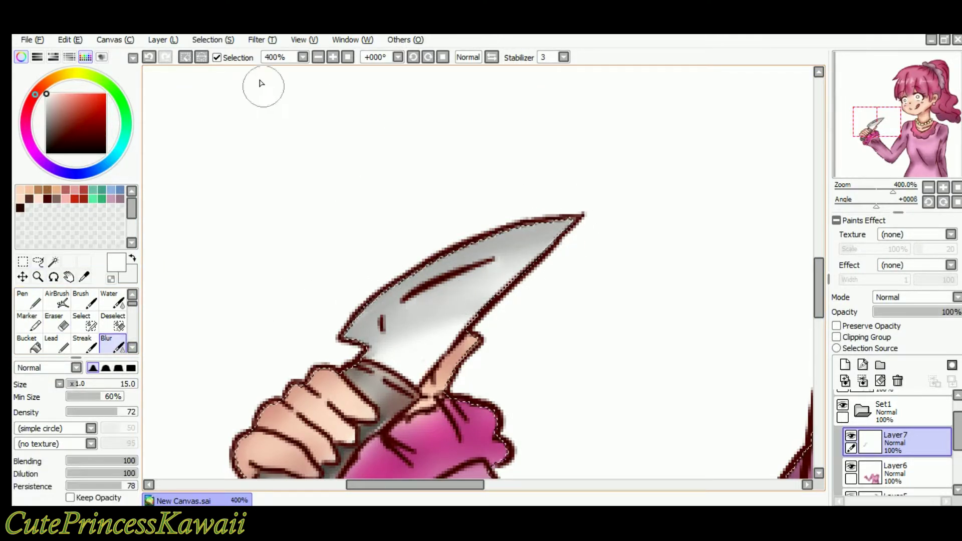
# Color both irises with light pink and a deeper pink using the size 12 Pen.
pyautogui.click(348, 57)
pyautogui.moveTo(385, 147); pyautogui.dragTo(408, 211)
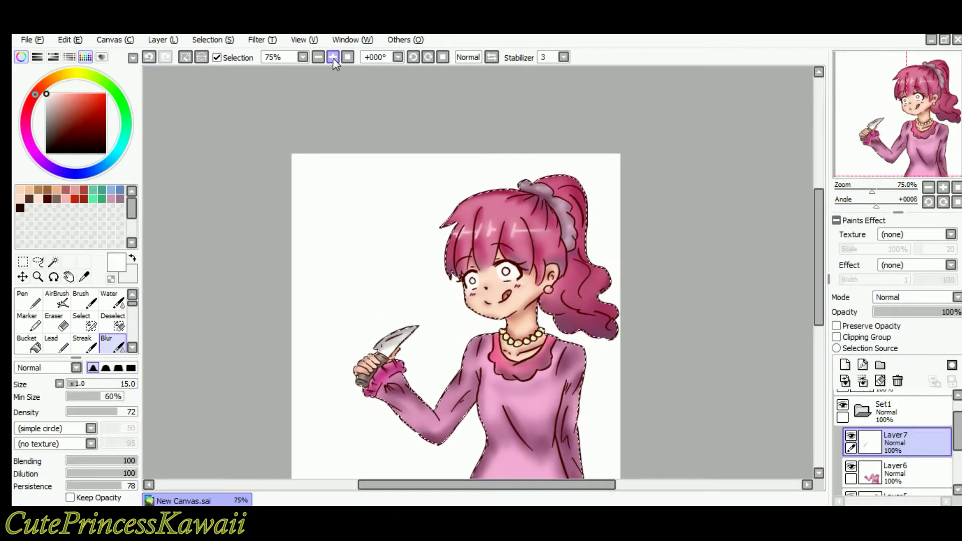
pyautogui.click(334, 57)
pyautogui.click(333, 58)
pyautogui.click(333, 58)
pyautogui.click(334, 57)
pyautogui.click(334, 58)
pyautogui.click(28, 299)
pyautogui.moveTo(401, 261); pyautogui.dragTo(333, 238)
pyautogui.click(26, 119)
pyautogui.click(66, 99)
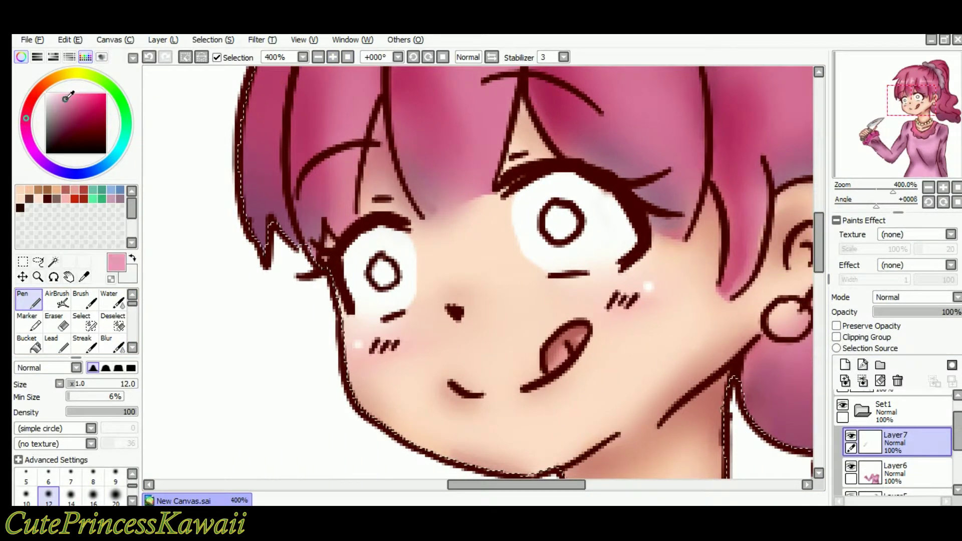
pyautogui.moveTo(378, 273); pyautogui.dragTo(383, 268)
pyautogui.moveTo(559, 220); pyautogui.dragTo(564, 213)
pyautogui.click(75, 100)
pyautogui.moveTo(378, 281); pyautogui.dragTo(391, 277)
pyautogui.moveTo(551, 233); pyautogui.dragTo(564, 233)
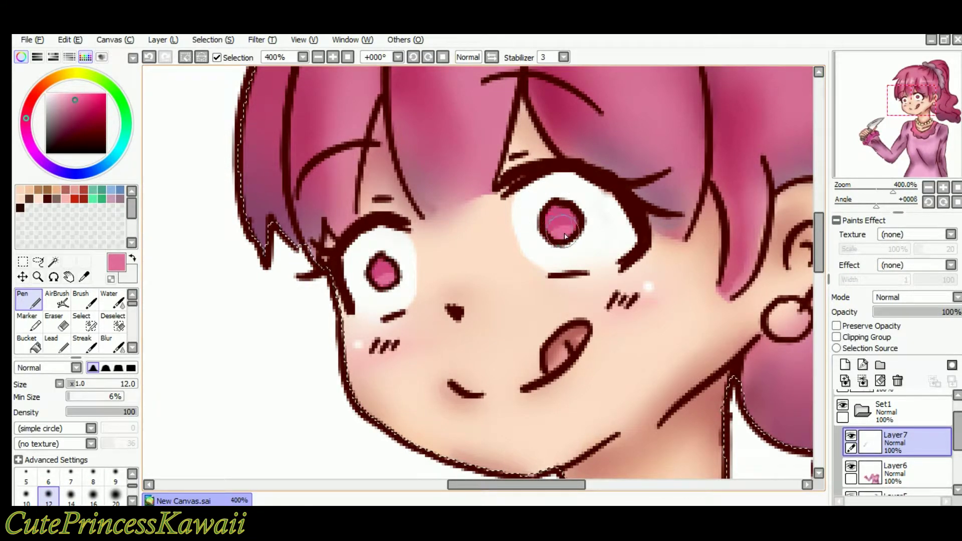
# Shade the upper part of both irises dark magenta and soften it with a size 2 Blur brush.
pyautogui.click(84, 104)
pyautogui.click(80, 113)
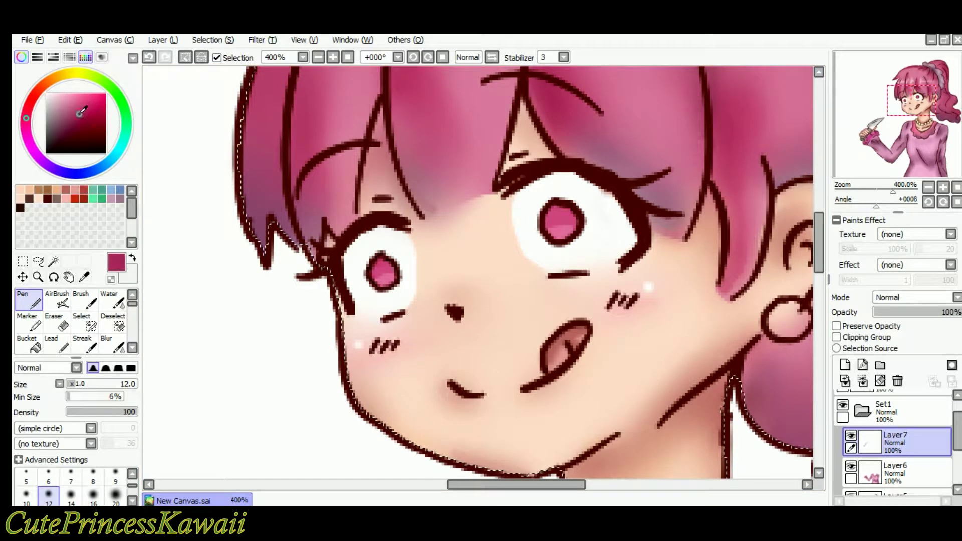
pyautogui.moveTo(563, 214); pyautogui.dragTo(576, 220)
pyautogui.click(112, 343)
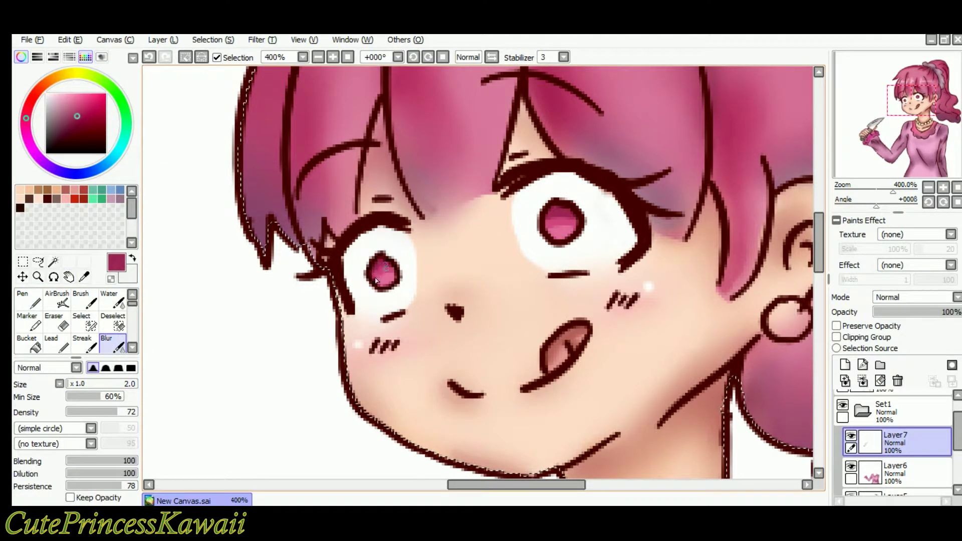
pyautogui.click(64, 321)
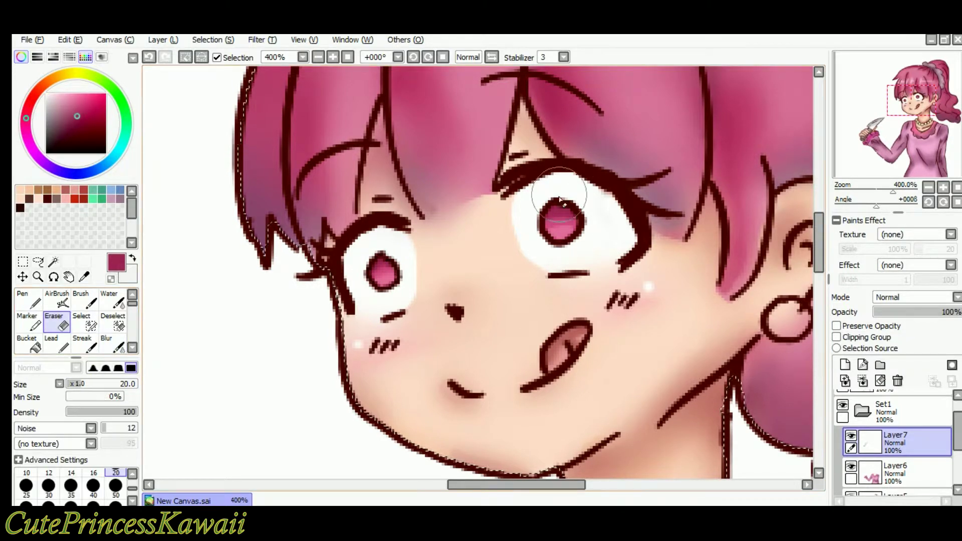
# Paint a pale pink highlight at the bottom of each iris and blend it in.
pyautogui.click(35, 300)
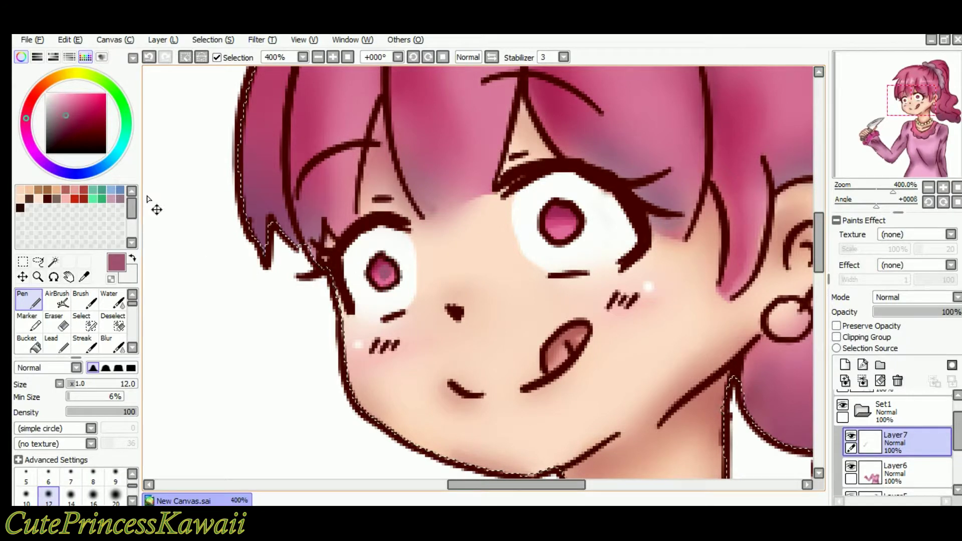
pyautogui.moveTo(63, 108); pyautogui.dragTo(54, 93)
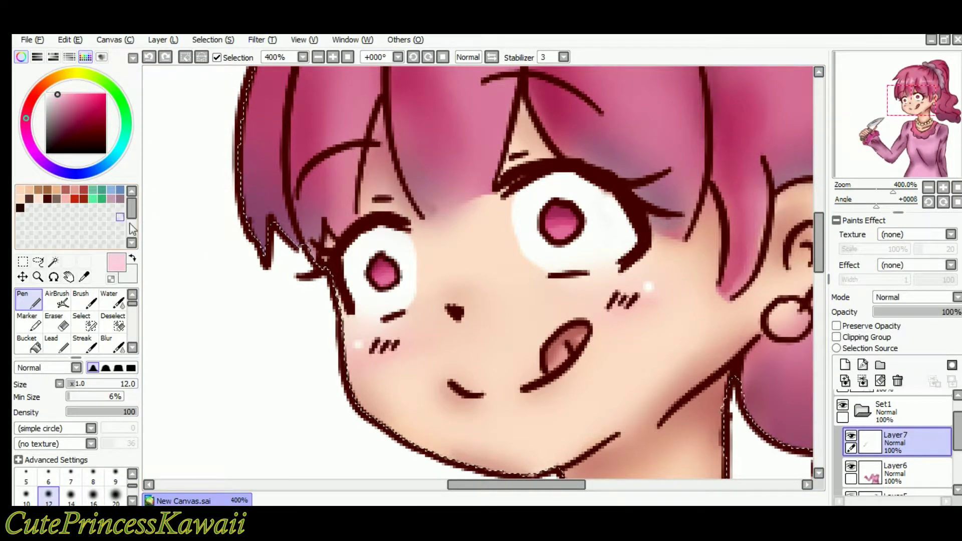
pyautogui.moveTo(387, 285); pyautogui.dragTo(390, 282)
pyautogui.click(113, 345)
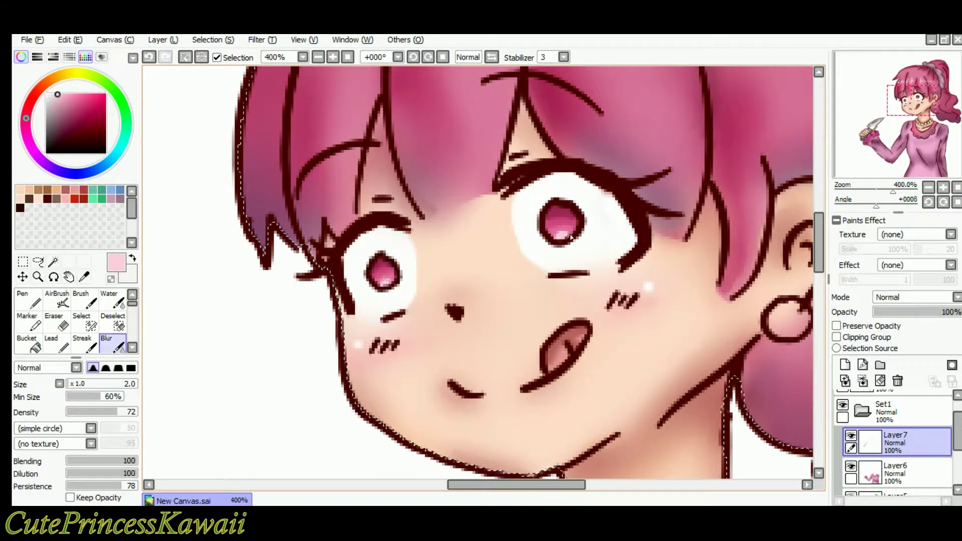
pyautogui.press('n')
pyautogui.click(75, 198)
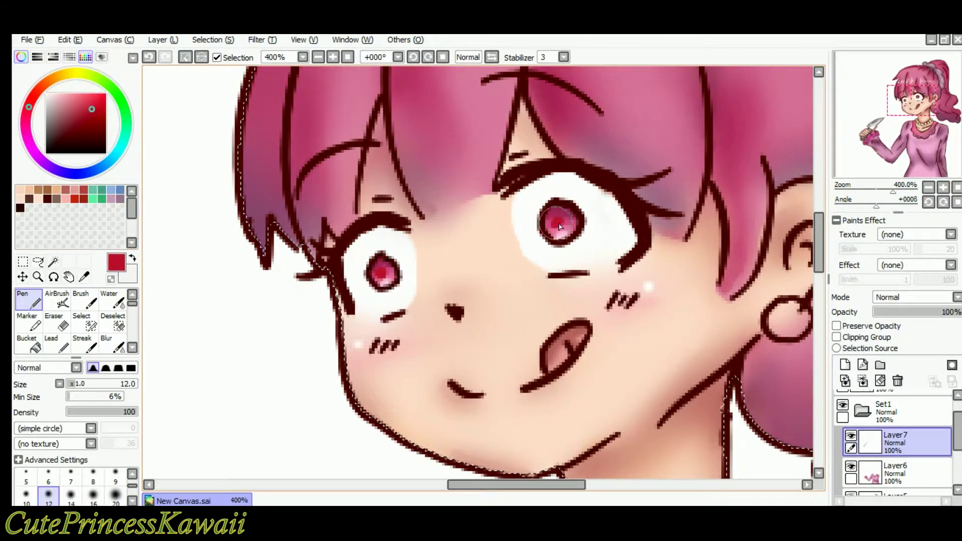
pyautogui.hotkey('ctrl', 'z')
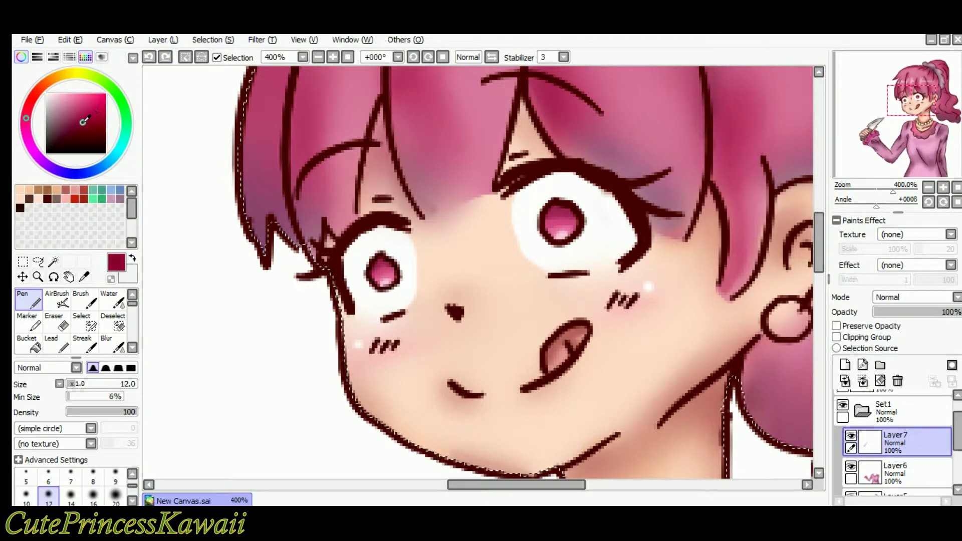
pyautogui.click(383, 274)
pyautogui.click(560, 225)
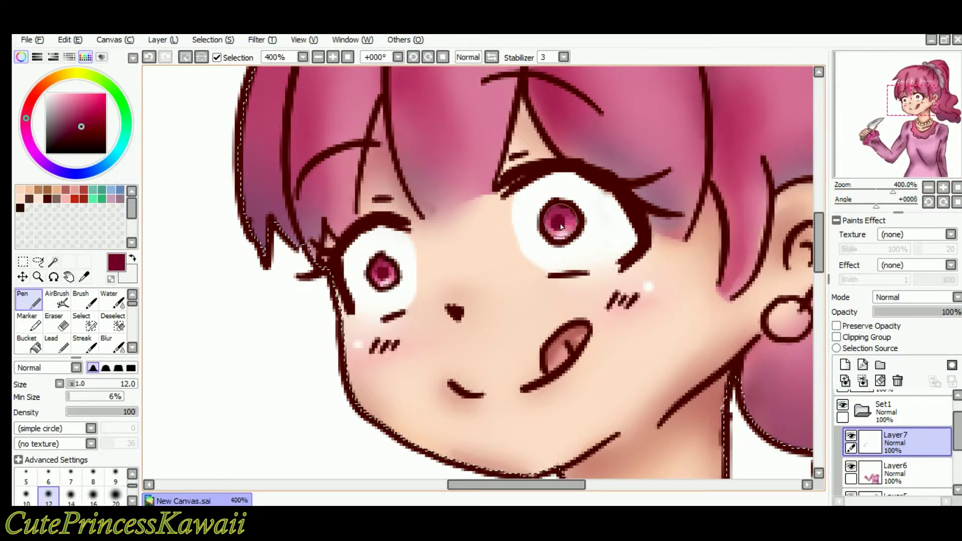
pyautogui.hotkey('ctrl', 'z')
pyautogui.hotkey('ctrl', 'z')
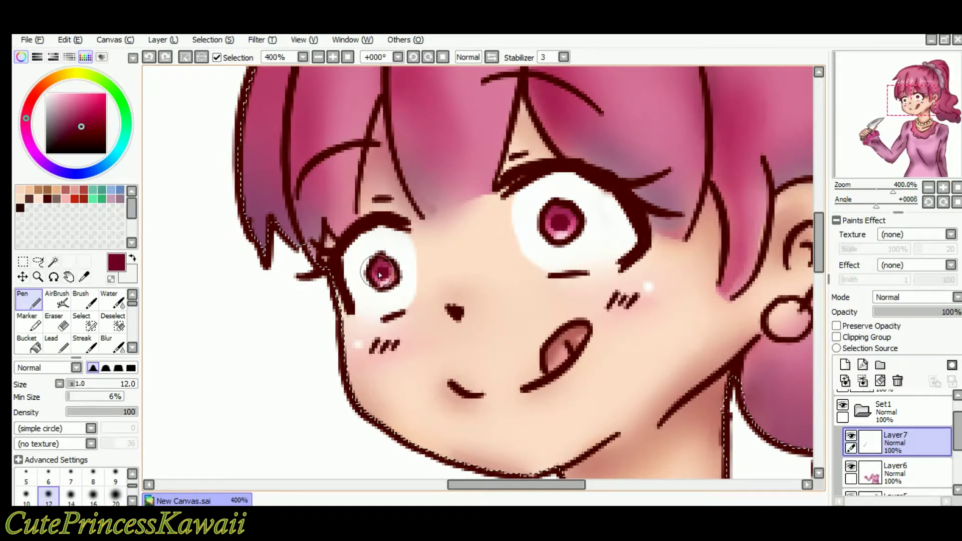
# Dab dark magenta pupils into the centers of both eyes and blend them with the size 2 Blur brush.
pyautogui.click(383, 271)
pyautogui.click(557, 224)
pyautogui.click(113, 344)
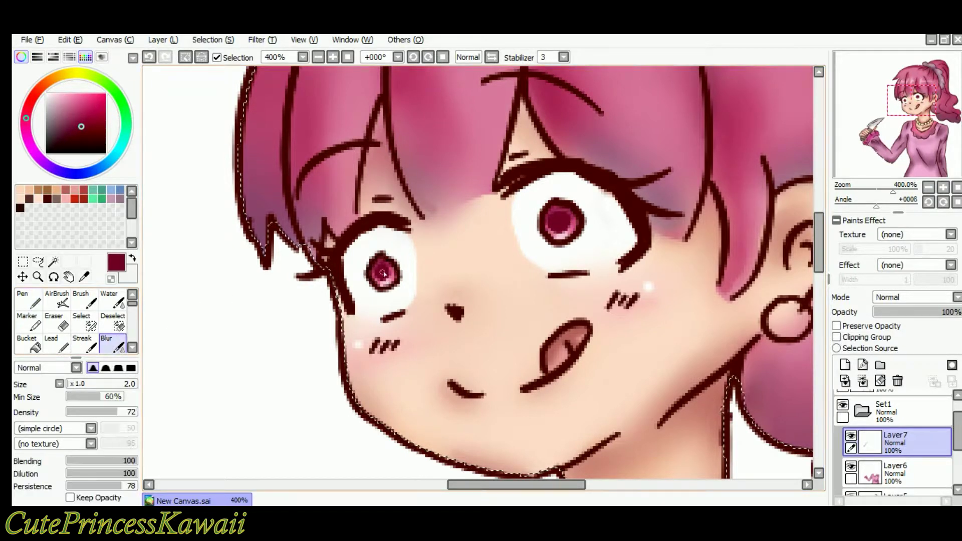
# Add a light pink highlight dot to the upper part of each iris and blend it with the Blur brush.
pyautogui.click(29, 299)
pyautogui.moveTo(47, 94); pyautogui.dragTo(62, 96)
pyautogui.click(332, 57)
pyautogui.moveTo(297, 251); pyautogui.dragTo(306, 263)
pyautogui.hotkey('ctrl', 'z')
pyautogui.hotkey('ctrl', 'z')
pyautogui.click(296, 261)
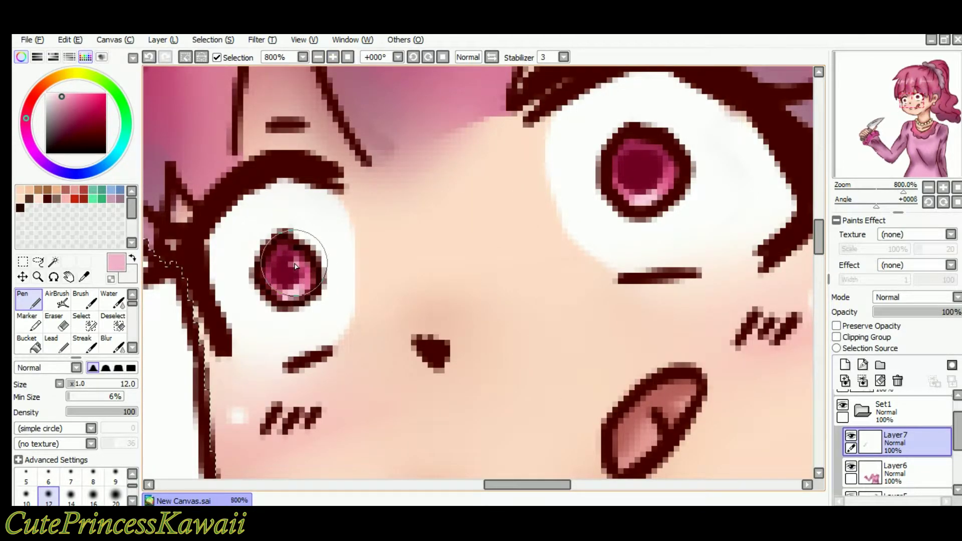
pyautogui.click(658, 157)
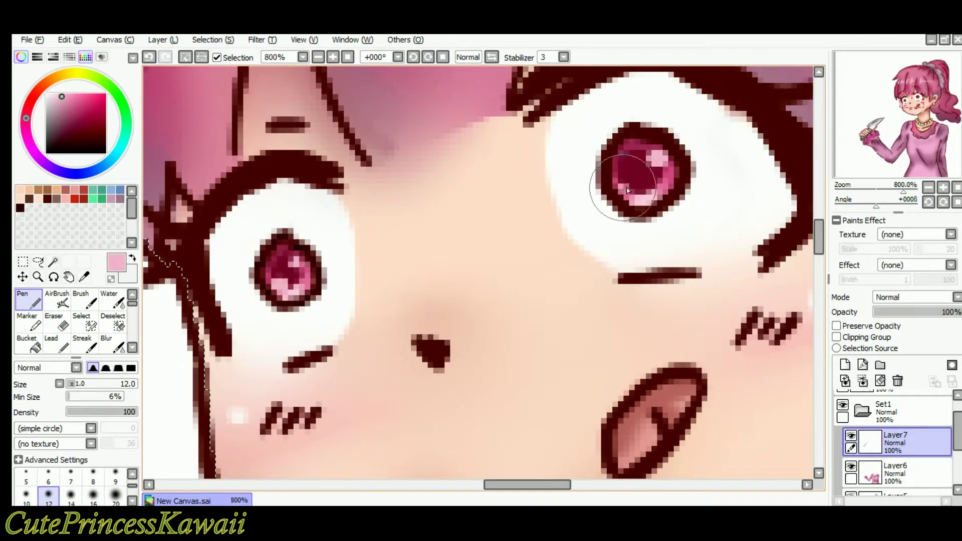
pyautogui.click(111, 352)
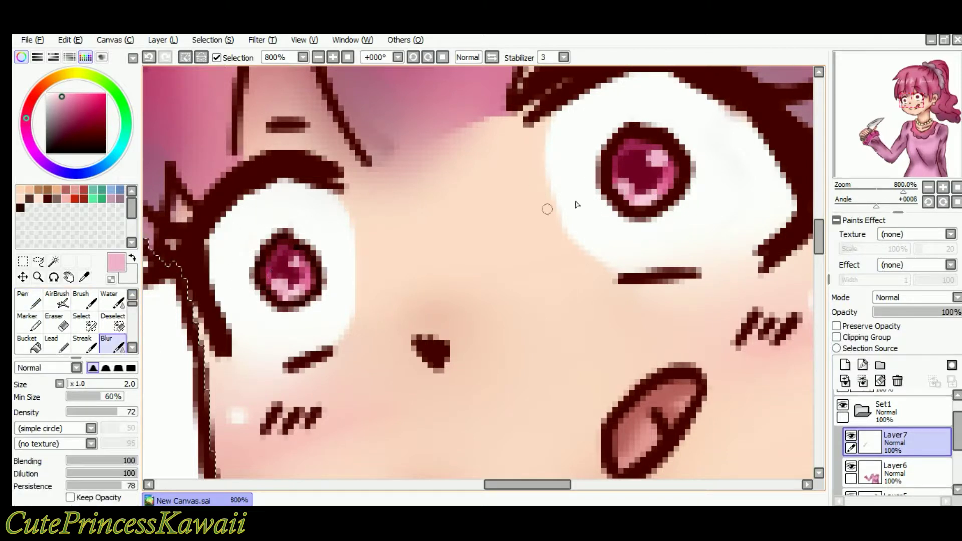
# Touch up the pupils with a sampled deep magenta using a size 4 Pen and blur the strokes.
pyautogui.click(31, 301)
pyautogui.click(133, 475)
pyautogui.click(115, 478)
pyautogui.keyDown('alt'); pyautogui.click(288, 274); pyautogui.keyUp('alt')
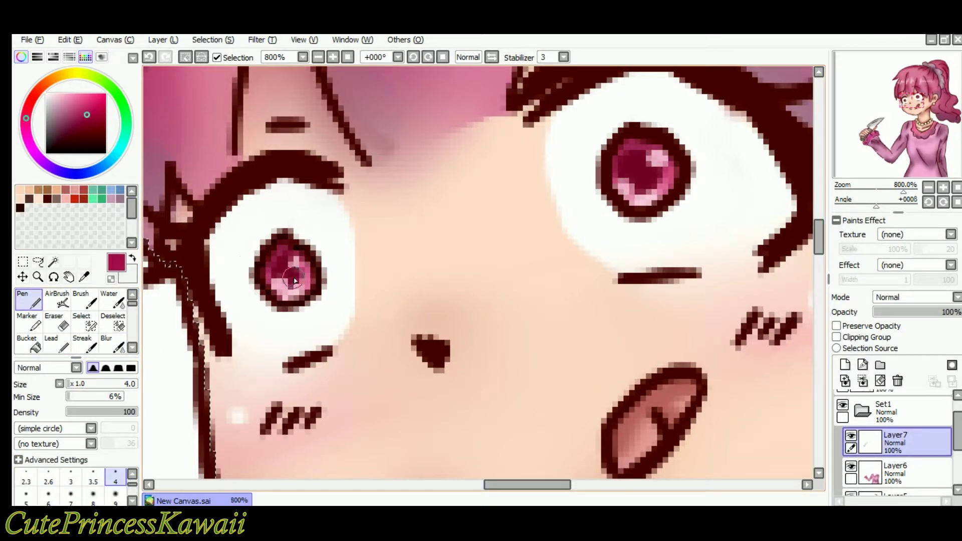
pyautogui.click(107, 345)
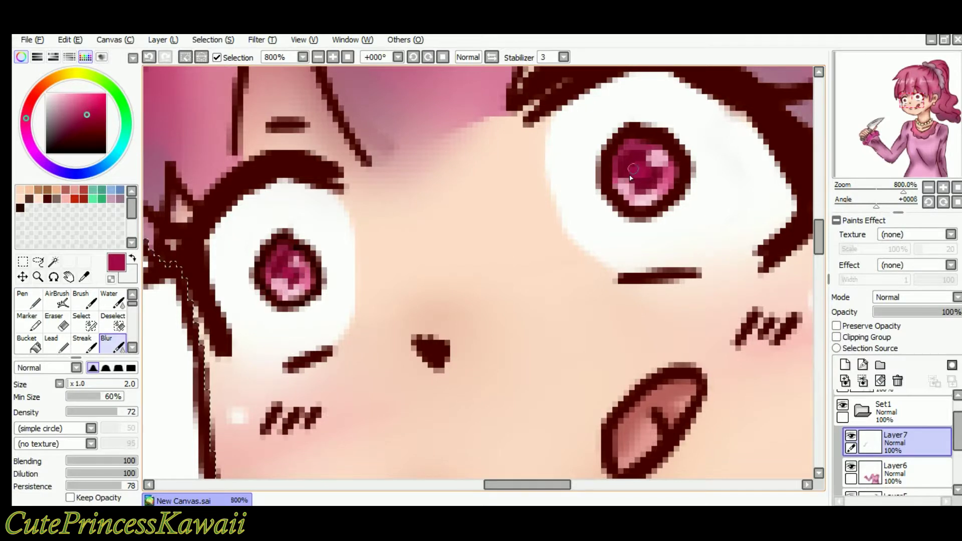
# Dab pale pink touches onto the outlines of both irises on the line art layer Layer2.
pyautogui.click(29, 300)
pyautogui.scroll(2, 899, 409)
pyautogui.click(894, 406)
pyautogui.keyDown('alt'); pyautogui.click(245, 270); pyautogui.keyUp('alt')
pyautogui.keyDown('alt'); pyautogui.click(253, 269); pyautogui.keyUp('alt')
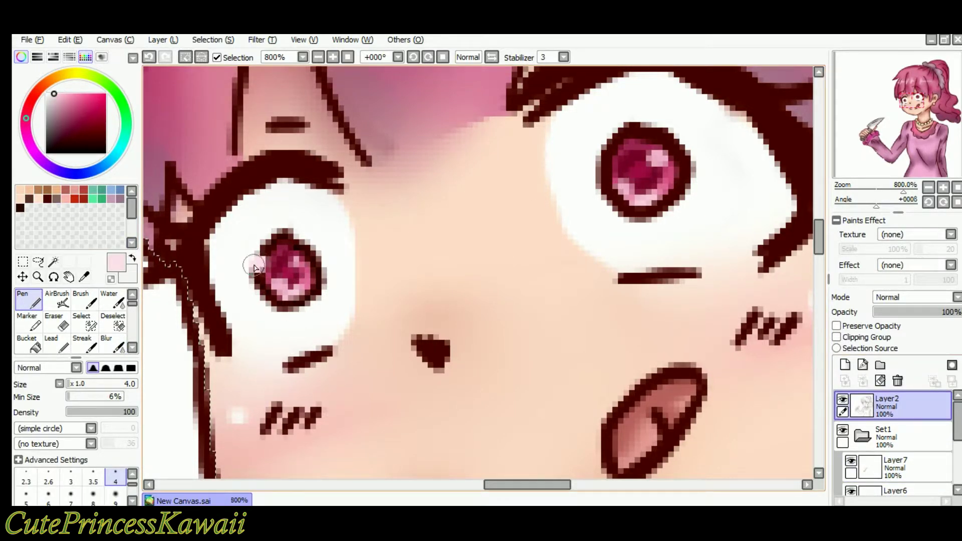
pyautogui.click(607, 160)
pyautogui.click(679, 200)
# Fill the round earring with bright green on Layer7 using the size 4 Pen.
pyautogui.scroll(-10, 425, 215)
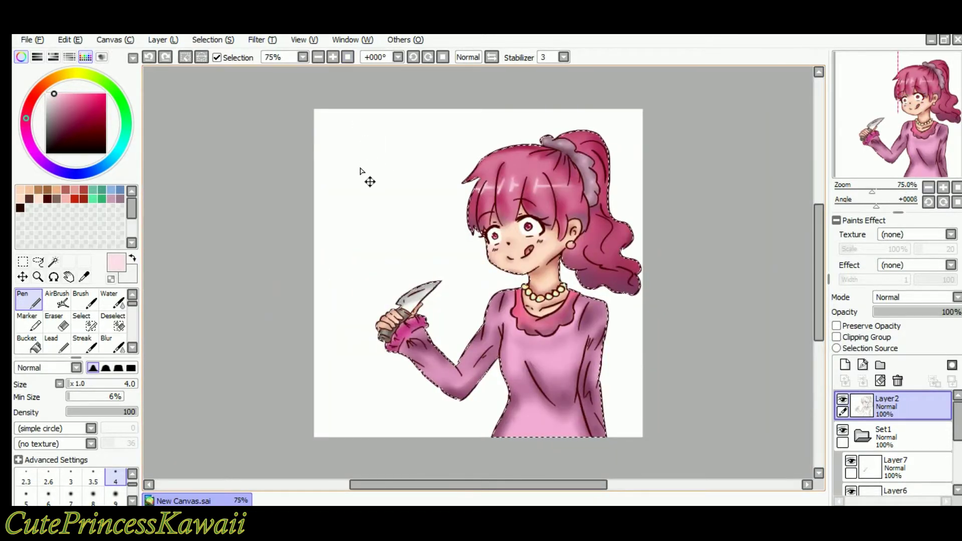
pyautogui.click(869, 464)
pyautogui.press('Left')
pyautogui.press('Right')
pyautogui.press('Right')
pyautogui.press('Right')
pyautogui.press('Down')
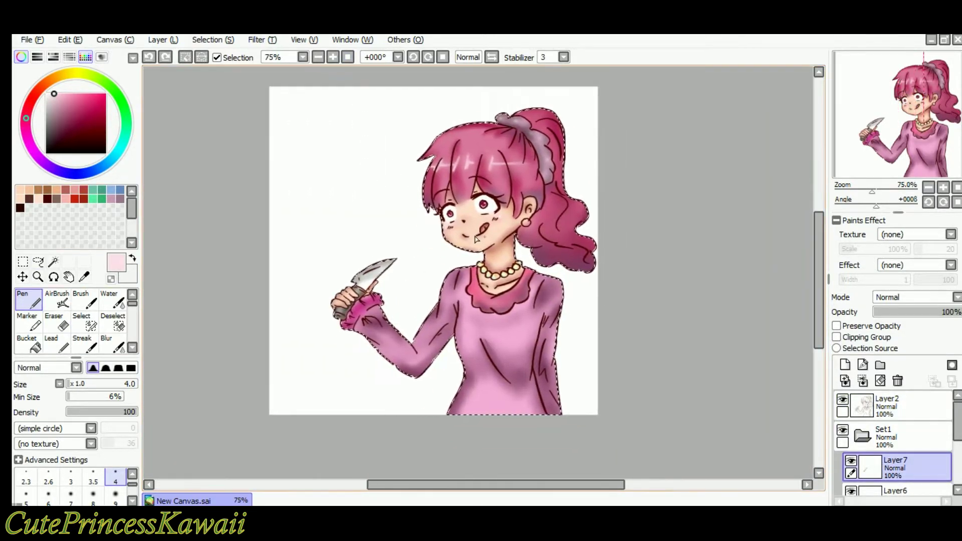
pyautogui.press('Right')
pyautogui.click(332, 57)
pyautogui.click(333, 57)
pyautogui.click(333, 57)
pyautogui.click(332, 57)
pyautogui.press('Right')
pyautogui.press('Up')
pyautogui.press('Right')
pyautogui.press('Right')
pyautogui.press('Up')
pyautogui.press('Up')
pyautogui.press('Up')
pyautogui.press('Up')
pyautogui.press('Up')
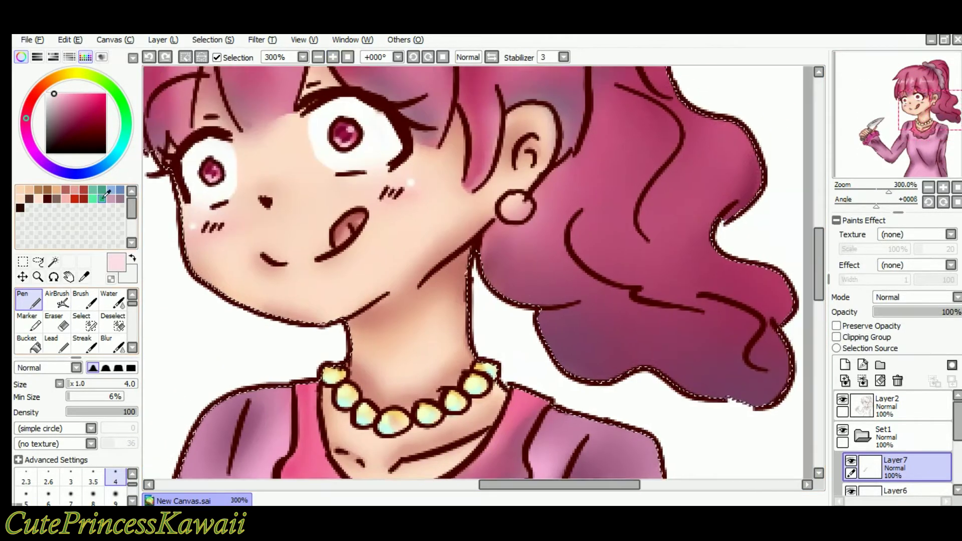
pyautogui.click(104, 196)
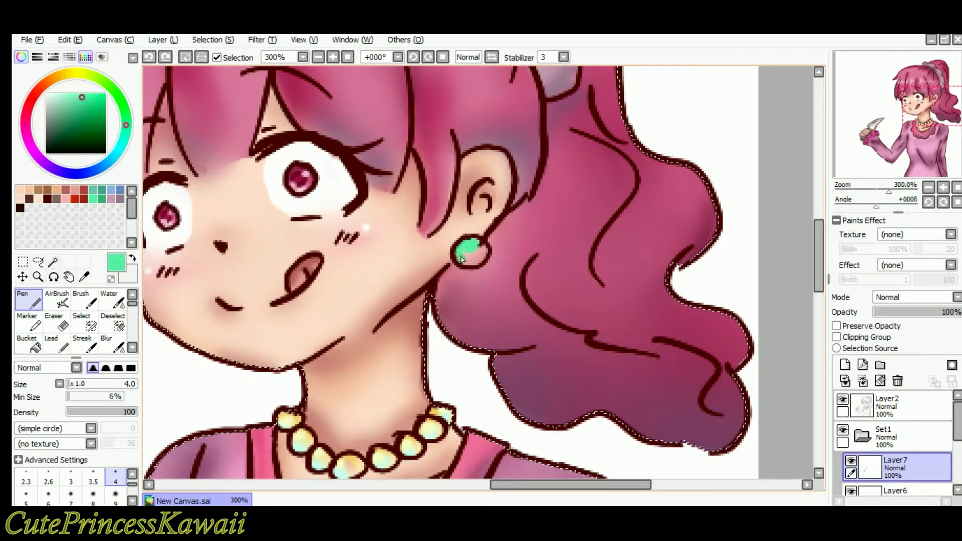
# Paint a pale yellow-green area over one side of the green earring with the Pen, enlarging the brush to size 14.
pyautogui.moveTo(90, 75); pyautogui.dragTo(78, 74)
pyautogui.click(65, 96)
pyautogui.moveTo(471, 254); pyautogui.dragTo(476, 256)
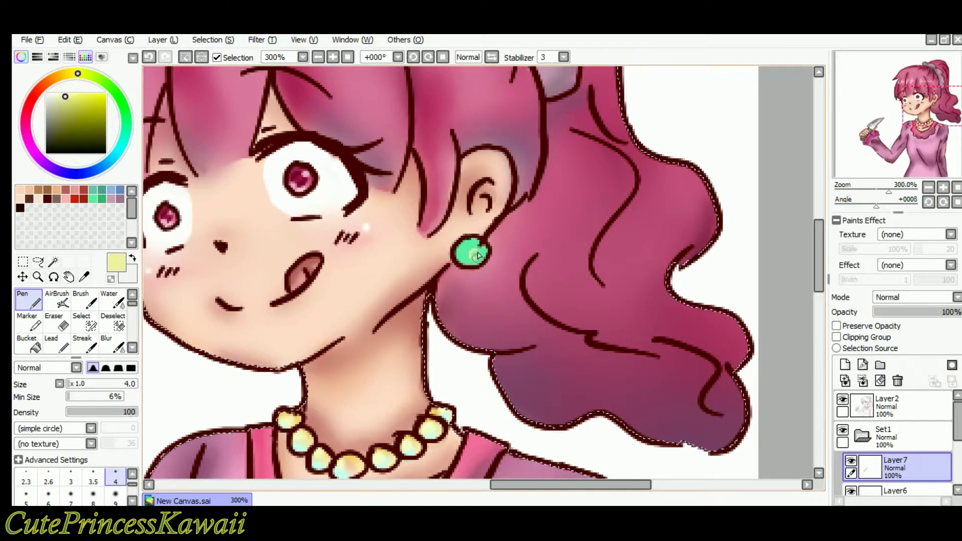
pyautogui.press(']')
pyautogui.press(']')
pyautogui.press(']')
pyautogui.press(']')
pyautogui.press(']')
pyautogui.press(']')
pyautogui.press(']')
pyautogui.press(']')
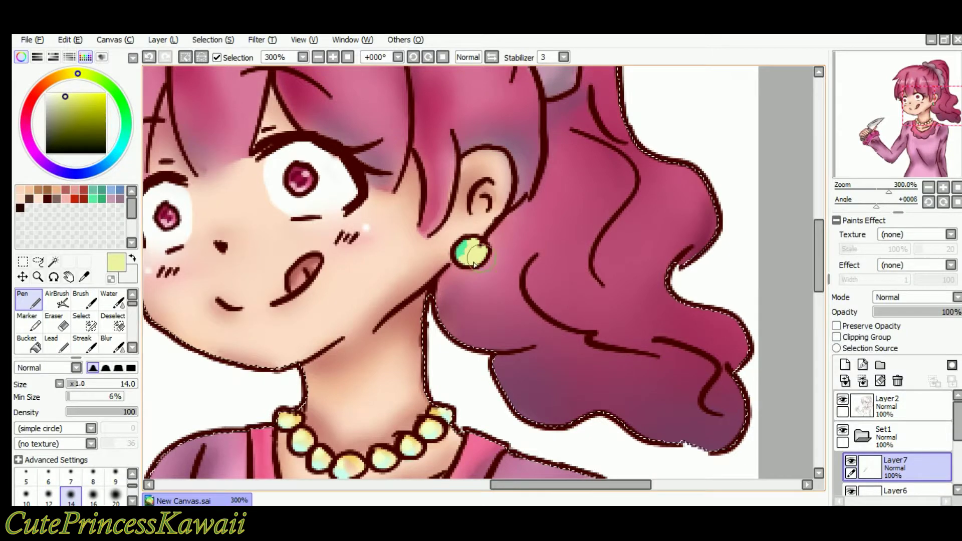
# Add darker green and teal touches to the earring and blend its colors together with the Blur brush at size 9.
pyautogui.click(102, 199)
pyautogui.moveTo(477, 246); pyautogui.dragTo(475, 260)
pyautogui.click(93, 190)
pyautogui.click(79, 104)
pyautogui.click(113, 343)
pyautogui.press(']')
pyautogui.press(']')
pyautogui.press(']')
pyautogui.press(']')
pyautogui.press(']')
pyautogui.press(']')
pyautogui.press(']')
pyautogui.press(']')
pyautogui.press(']')
pyautogui.press(']')
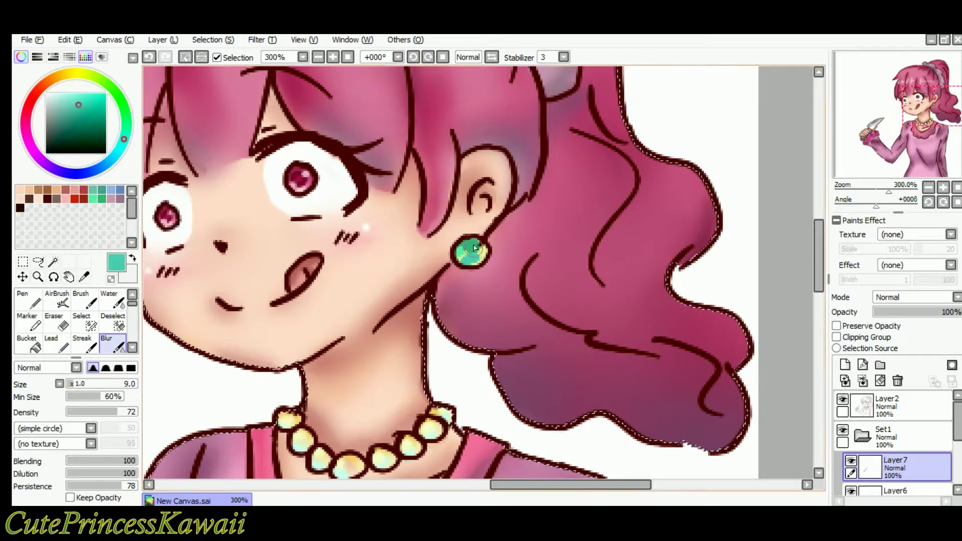
# Erase the stray color around the earring's outline with the size 20 Eraser.
pyautogui.press('e')
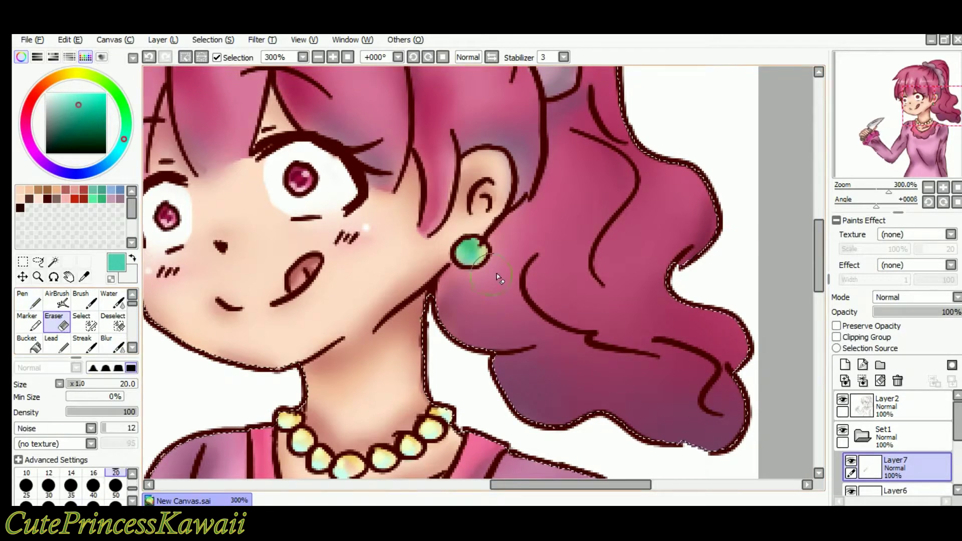
pyautogui.hotkey('ctrl', 'z')
pyautogui.moveTo(501, 265); pyautogui.dragTo(483, 232)
# Invert the selection to cover the background around the girl and choose a dark red for the Pen.
pyautogui.click(348, 57)
pyautogui.click(201, 57)
pyautogui.click(28, 299)
pyautogui.click(75, 199)
pyautogui.click(82, 97)
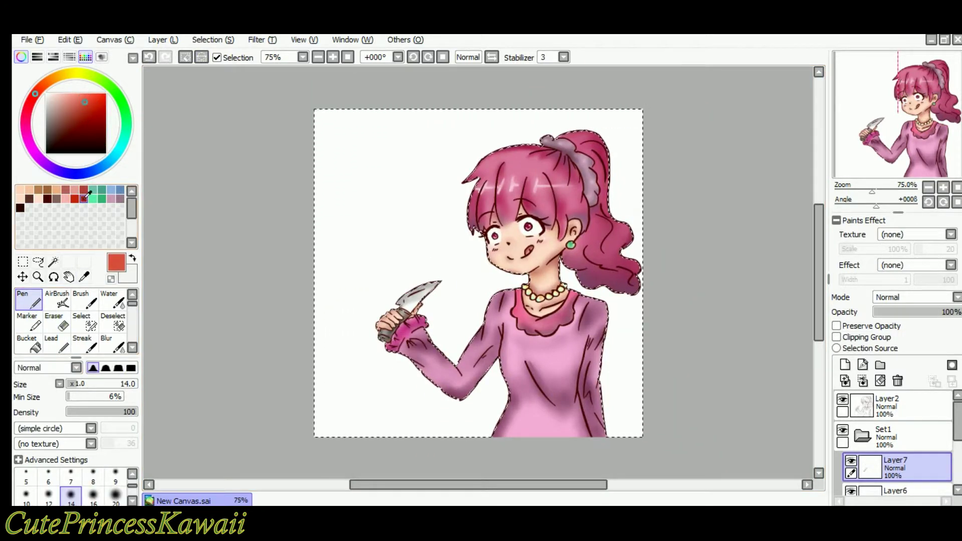
pyautogui.click(77, 100)
pyautogui.click(30, 102)
pyautogui.click(85, 100)
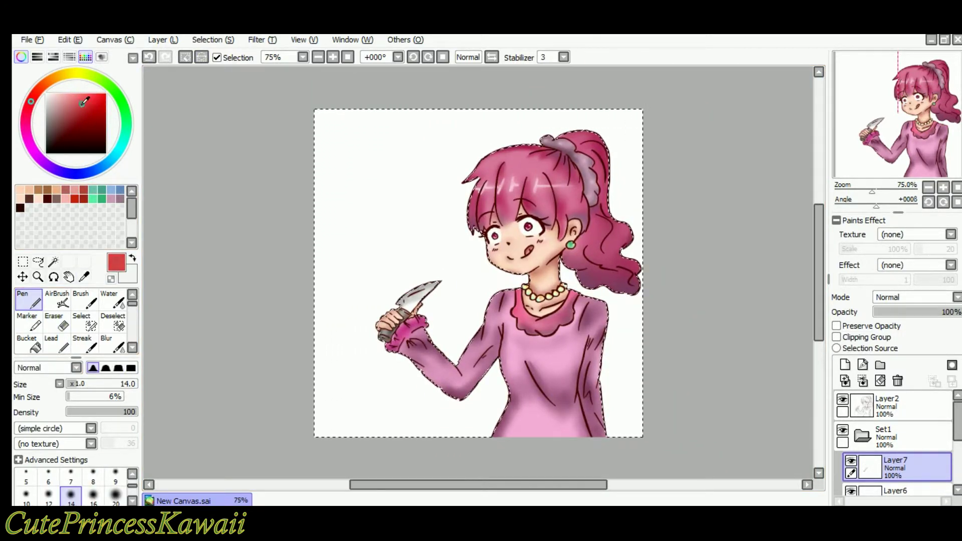
pyautogui.moveTo(89, 109); pyautogui.dragTo(89, 113)
# Try dark red strokes behind the hair with the AirBrush and the size 50 Water 9 brush.
pyautogui.click(57, 300)
pyautogui.moveTo(488, 134); pyautogui.dragTo(557, 135)
pyautogui.hotkey('ctrl', 'z')
pyautogui.click(131, 348)
pyautogui.click(130, 348)
pyautogui.click(57, 322)
pyautogui.moveTo(515, 161); pyautogui.dragTo(441, 200)
pyautogui.hotkey('ctrl', 'z')
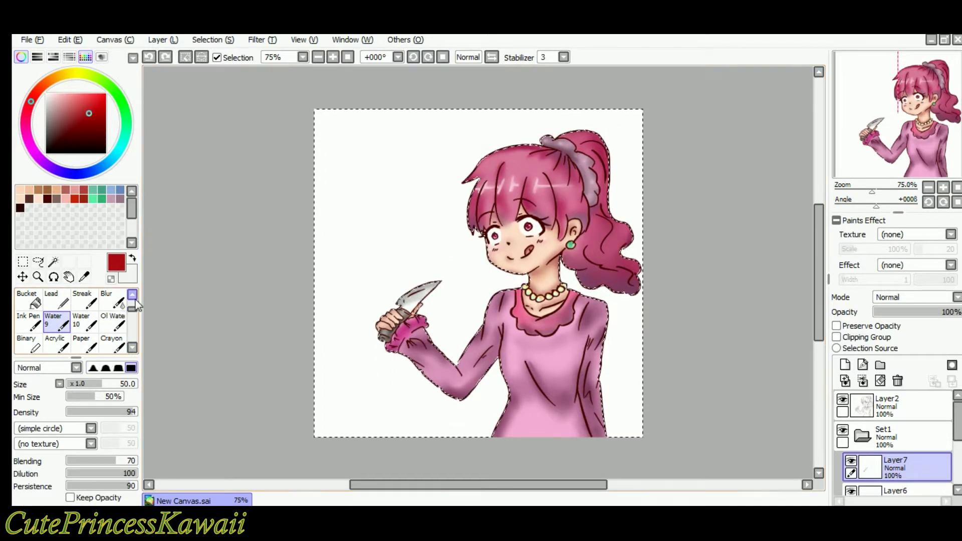
# Try dark red background strokes around the head with the AirBrush at size 350 and the Pen at size 14.
pyautogui.click(132, 295)
pyautogui.click(132, 295)
pyautogui.click(57, 299)
pyautogui.click(132, 501)
pyautogui.click(116, 496)
pyautogui.moveTo(551, 140); pyautogui.dragTo(468, 145)
pyautogui.hotkey('ctrl', 'z')
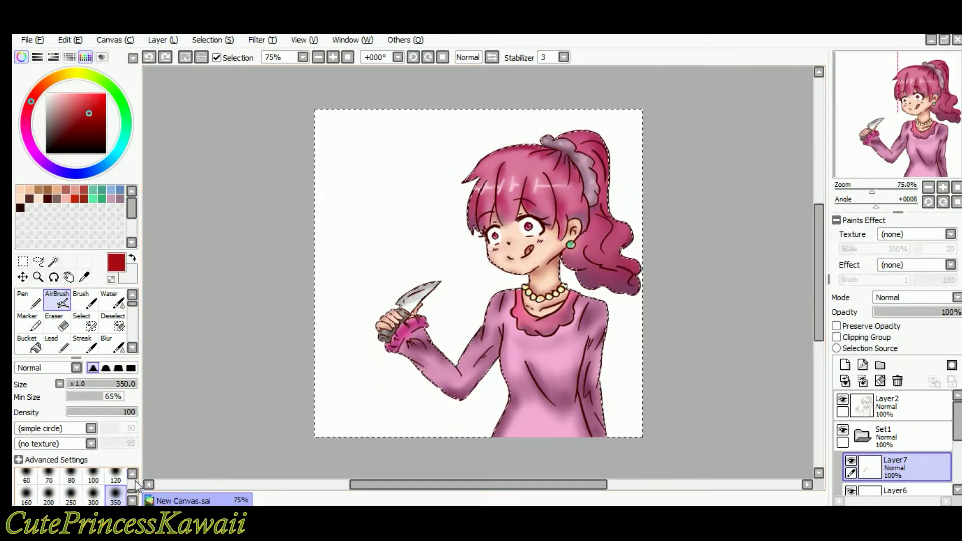
pyautogui.click(132, 474)
pyautogui.click(115, 476)
pyautogui.hotkey('ctrl', 'z')
pyautogui.click(28, 300)
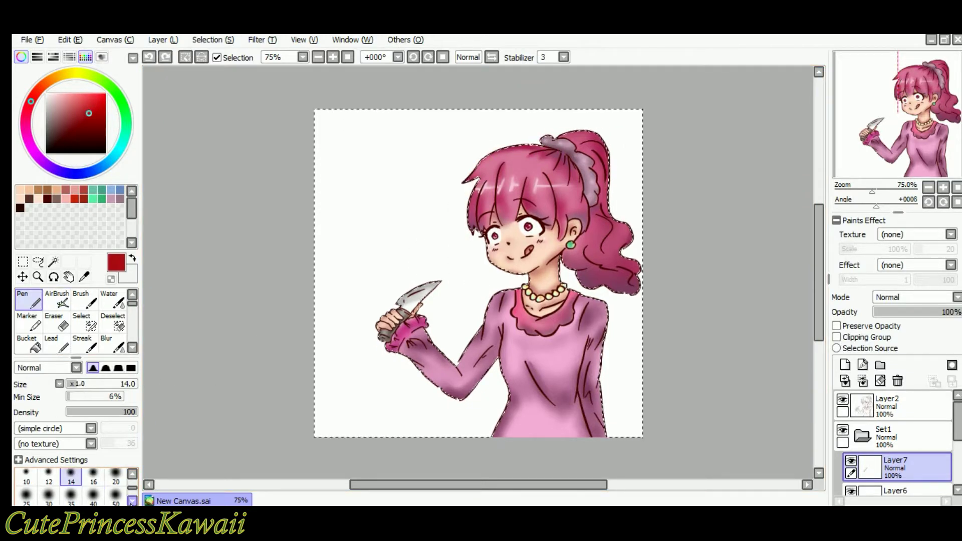
pyautogui.hotkey('ctrl', 'z')
# Paint a thick dark red glow around the whole figure on Layer7 with the Pen at size 350 and density 80.
pyautogui.click(132, 501)
pyautogui.click(116, 496)
pyautogui.click(108, 411)
pyautogui.moveTo(524, 142); pyautogui.dragTo(545, 143)
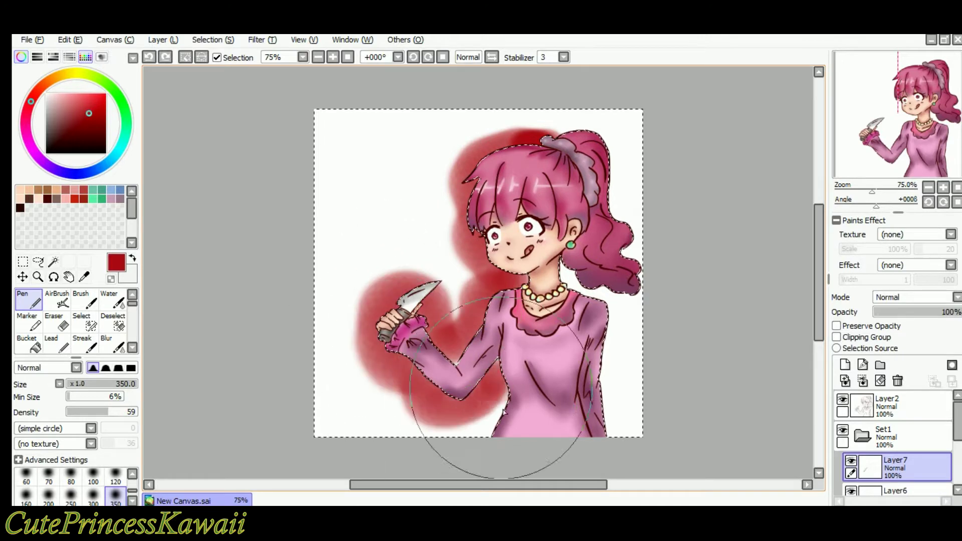
pyautogui.hotkey('ctrl', 'z')
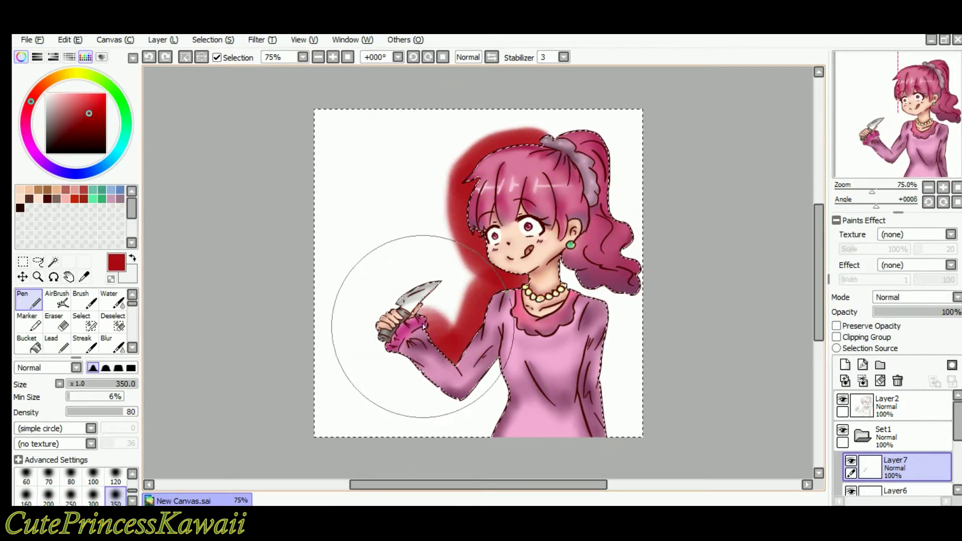
pyautogui.moveTo(424, 379)
pyautogui.mouseDown()
pyautogui.moveTo(521, 435)
pyautogui.moveTo(573, 323)
pyautogui.moveTo(607, 209)
pyautogui.moveTo(546, 176)
pyautogui.mouseUp()
pyautogui.moveTo(599, 397); pyautogui.dragTo(618, 432)
pyautogui.moveTo(591, 341)
pyautogui.mouseDown()
pyautogui.moveTo(575, 337)
pyautogui.moveTo(578, 348)
pyautogui.mouseUp()
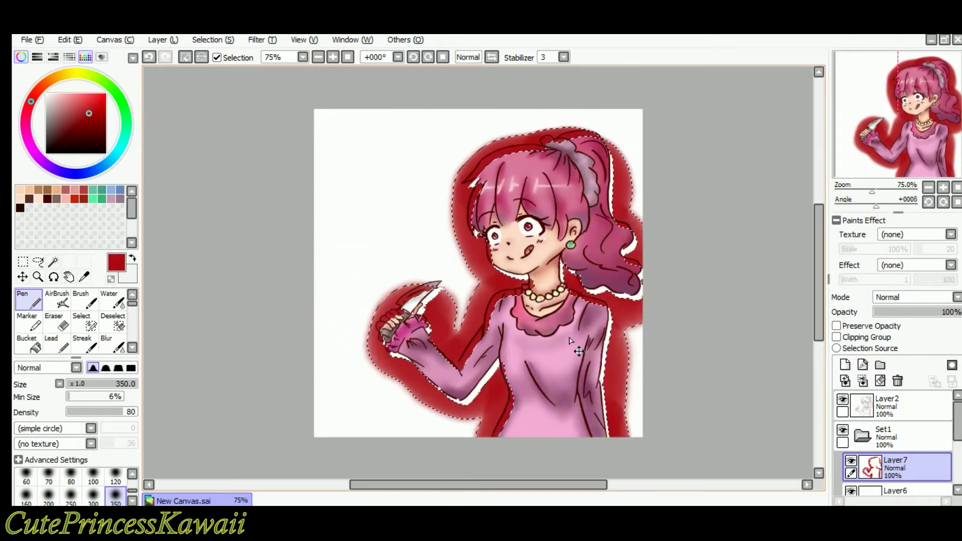
pyautogui.hotkey('ctrl', 'z')
# Paint a darker muted red band close around the girl with the size 200 Pen and soften the glow with the size 90 Blur brush.
pyautogui.click(89, 121)
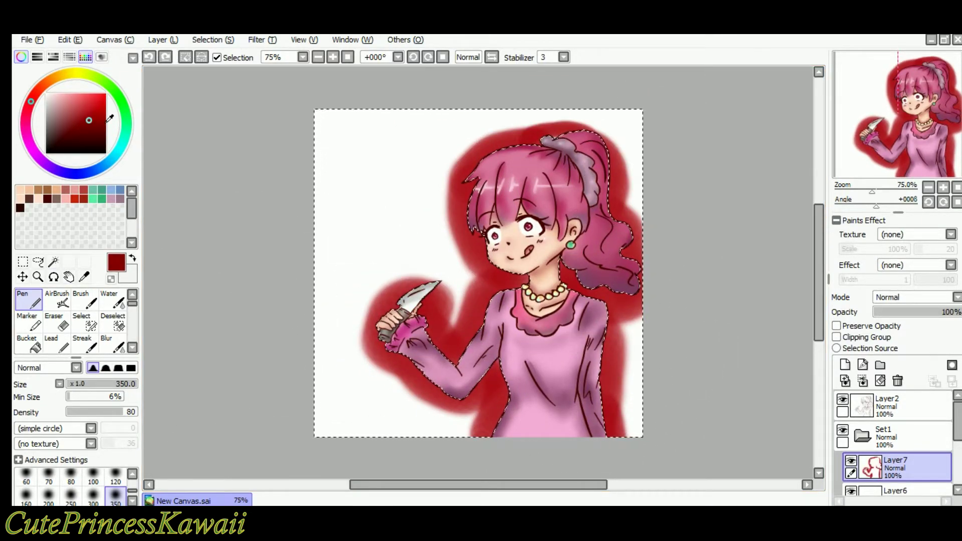
pyautogui.click(49, 496)
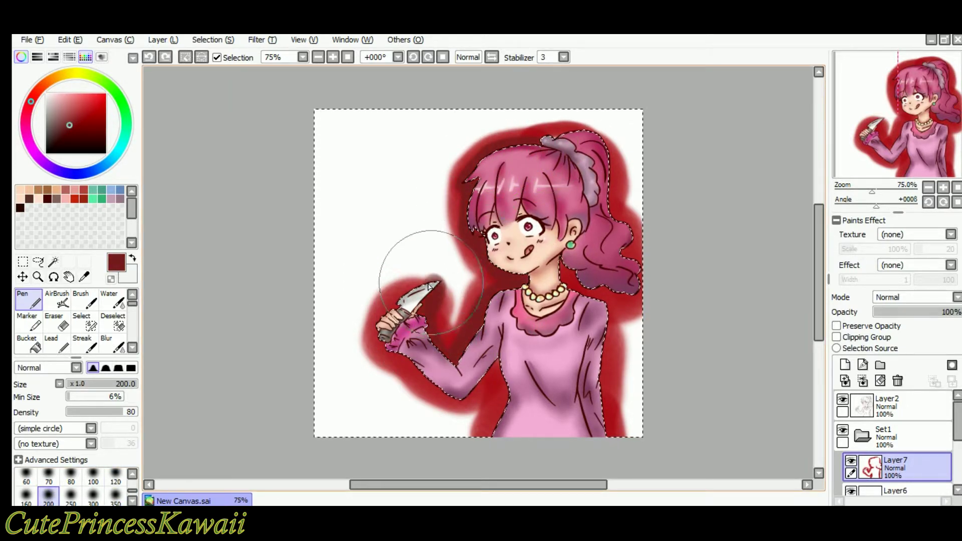
pyautogui.moveTo(422, 379); pyautogui.dragTo(497, 437)
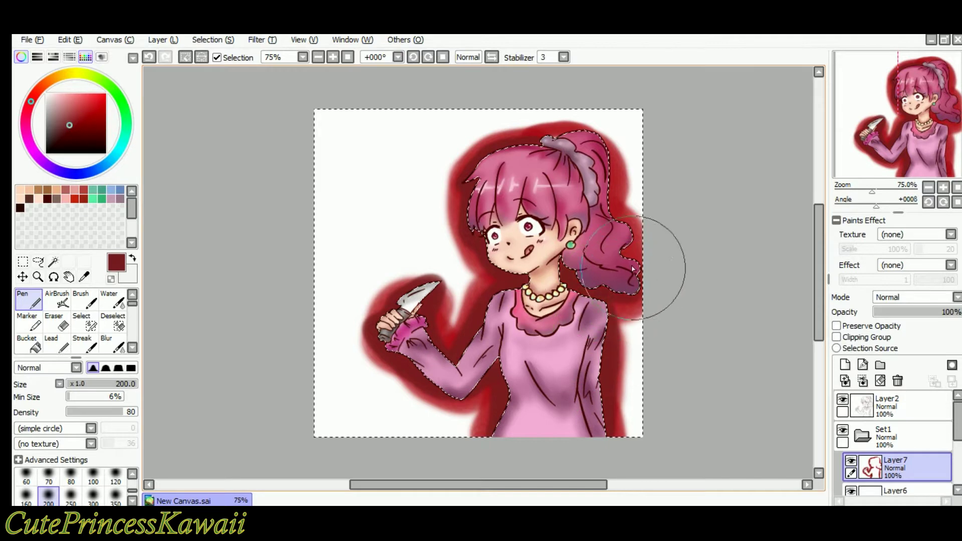
pyautogui.click(111, 343)
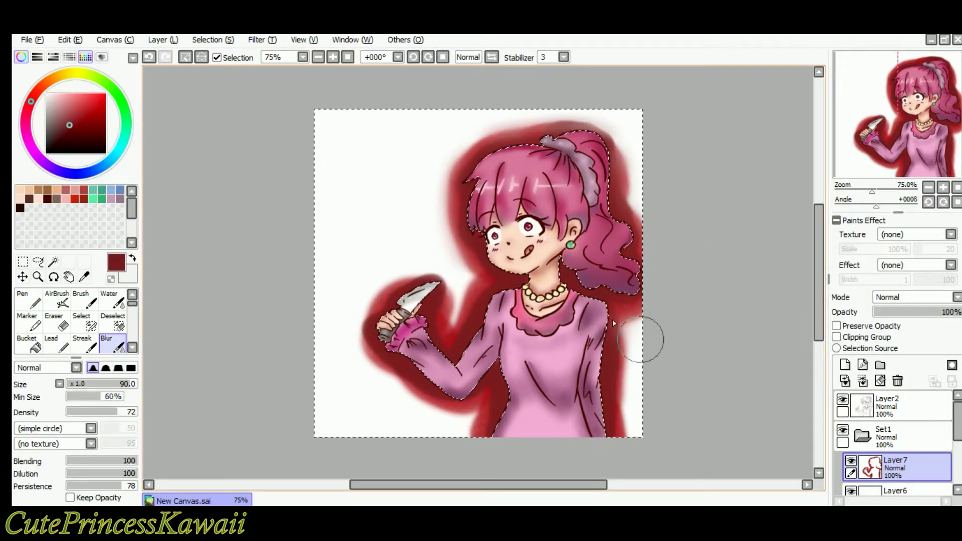
pyautogui.moveTo(621, 331); pyautogui.dragTo(621, 430)
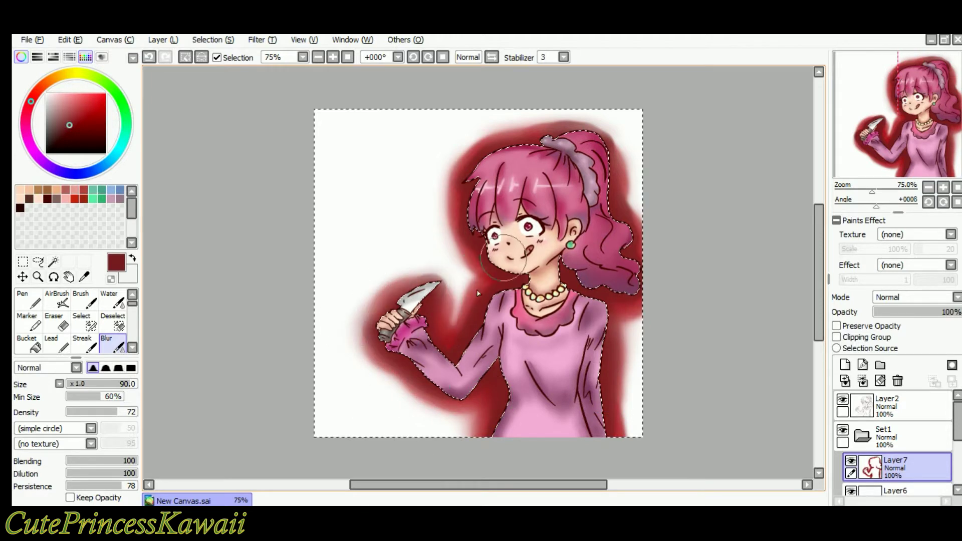
# Try muted dark red strokes with the size 200 Pen on the blank background above the knife.
pyautogui.click(29, 299)
pyautogui.moveTo(363, 181); pyautogui.dragTo(405, 187)
pyautogui.hotkey('ctrl', 'z')
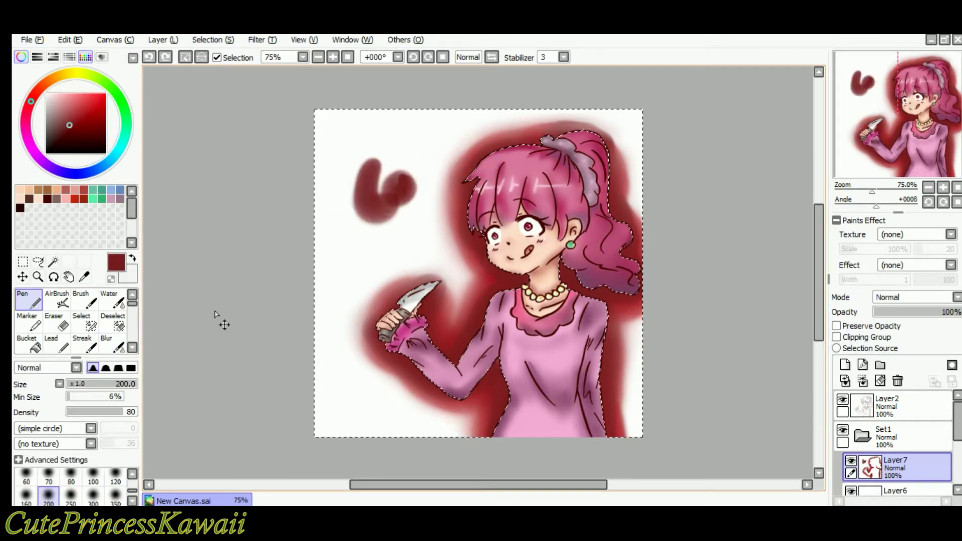
# Scribble "Lol" and a small sad face on the blank background with the size 20 Pen and undo the doodle.
pyautogui.click(132, 475)
pyautogui.click(132, 474)
pyautogui.click(115, 476)
pyautogui.moveTo(342, 183); pyautogui.dragTo(347, 229)
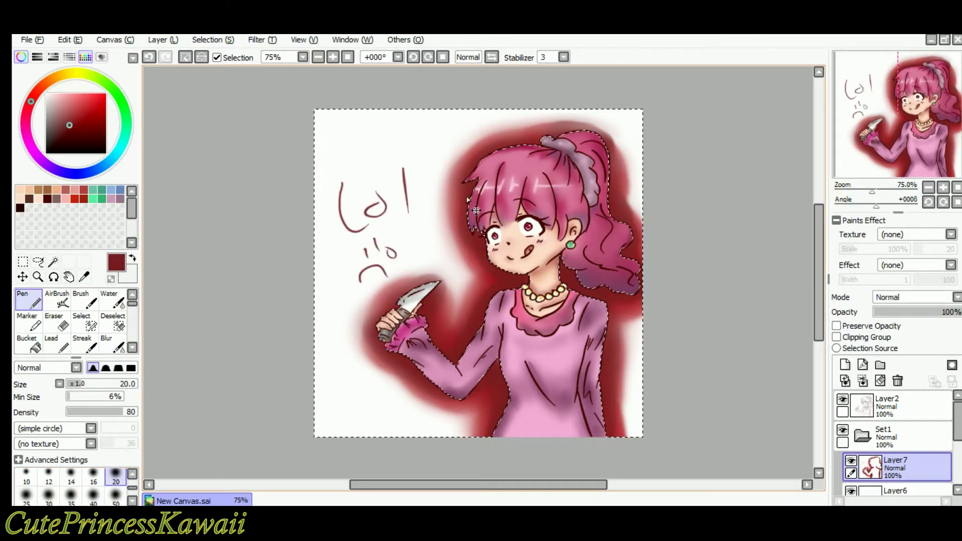
pyautogui.hotkey('ctrl', 'z')
pyautogui.hotkey('ctrl', 'z')
pyautogui.hotkey('ctrl', 'z')
pyautogui.hotkey('ctrl', 'z')
pyautogui.hotkey('ctrl', 'z')
pyautogui.hotkey('ctrl', 'z')
pyautogui.hotkey('ctrl', 'z')
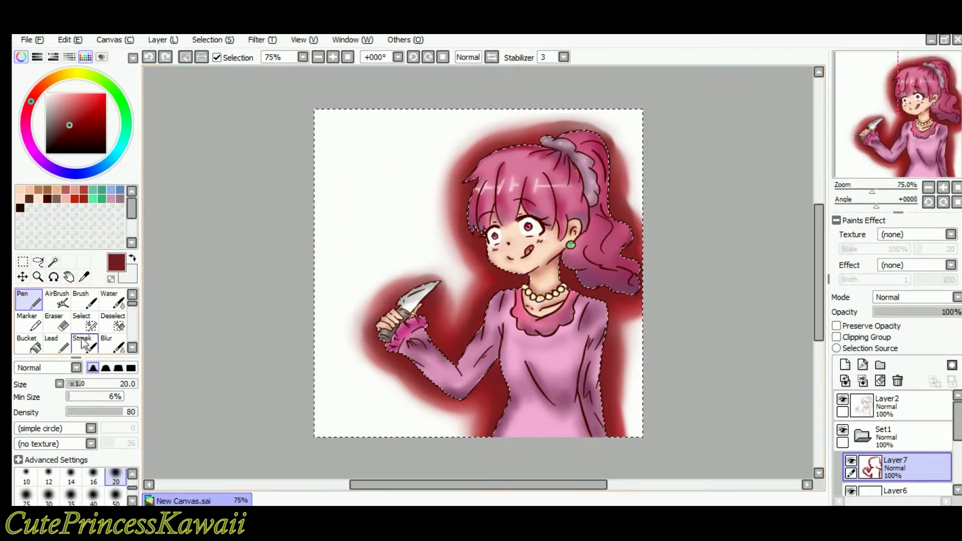
# Try filling the blank upper background corner beside the girl with dark red Pen strokes at sizes 120 and 350.
pyautogui.scroll(-1, 115, 501)
pyautogui.click(116, 496)
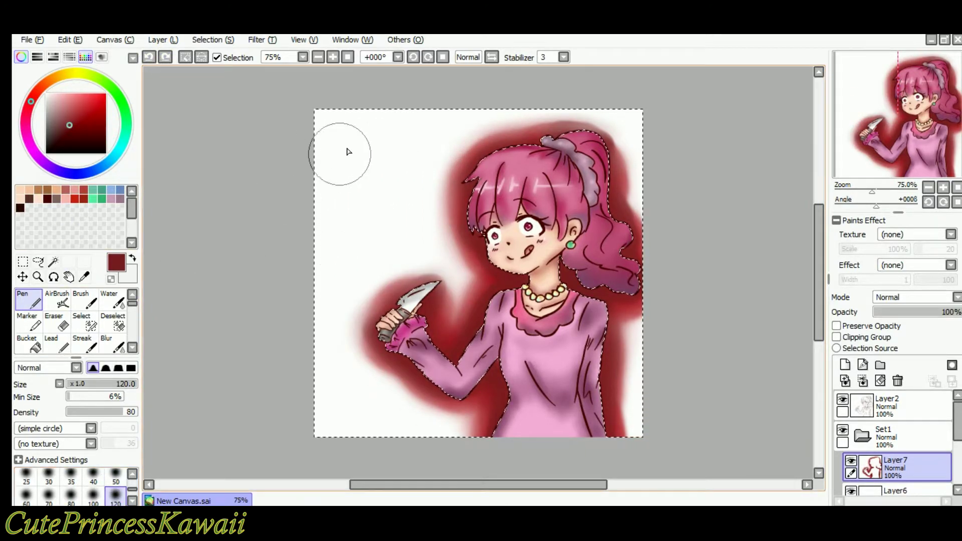
pyautogui.hotkey('ctrl', 'z')
pyautogui.scroll(-1, 111, 501)
pyautogui.click(115, 496)
pyautogui.moveTo(341, 149)
pyautogui.mouseDown()
pyautogui.moveTo(350, 139)
pyautogui.moveTo(363, 213)
pyautogui.mouseUp()
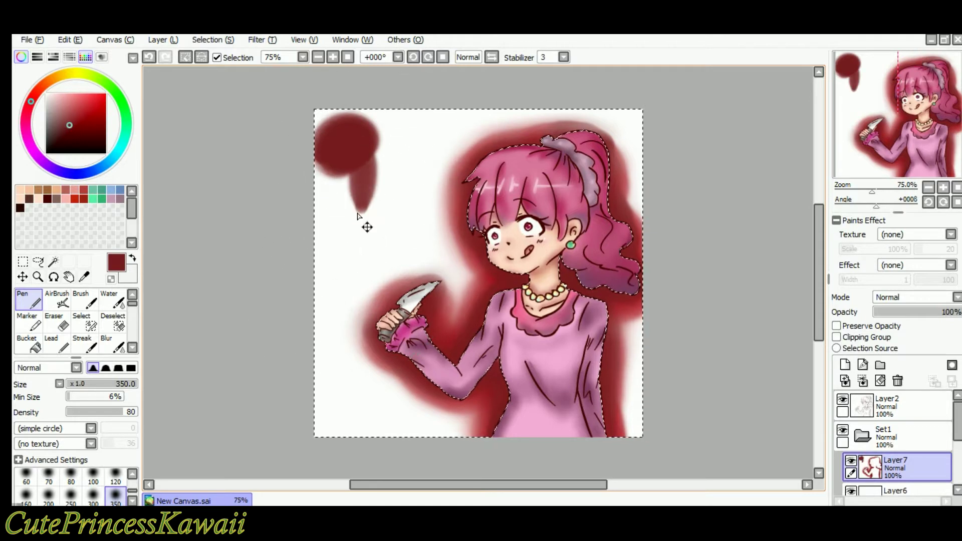
pyautogui.hotkey('ctrl', 'z')
pyautogui.hotkey('ctrl', 'z')
# Try soft dark red dabs along the blank edge of the background with the size 50 AirBrush.
pyautogui.click(57, 299)
pyautogui.moveTo(350, 120)
pyautogui.mouseDown()
pyautogui.moveTo(314, 163)
pyautogui.moveTo(345, 150)
pyautogui.mouseUp()
pyautogui.moveTo(326, 276)
pyautogui.mouseDown()
pyautogui.moveTo(314, 326)
pyautogui.moveTo(322, 278)
pyautogui.mouseUp()
pyautogui.hotkey('ctrl', 'z')
pyautogui.hotkey('ctrl', 'z')
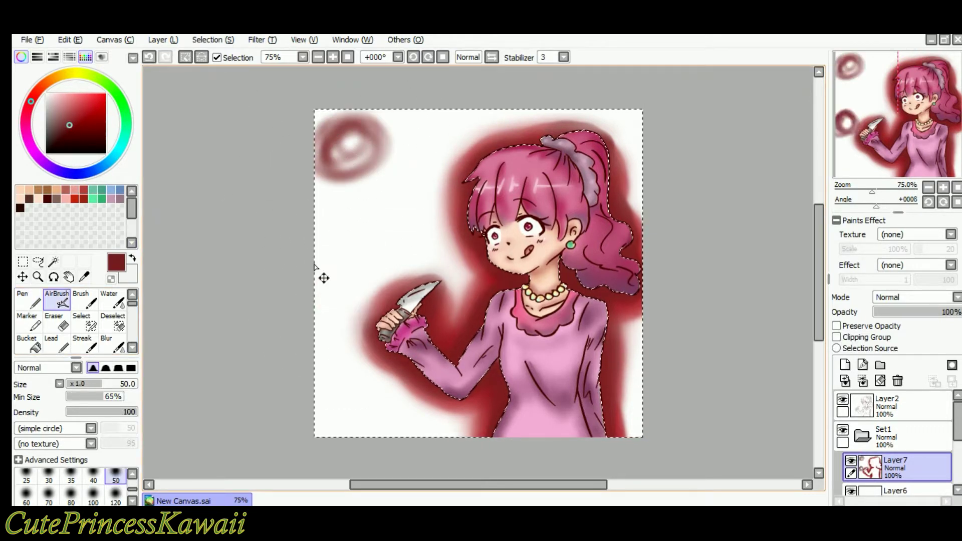
# Add a new layer above Layer7 and choose the Cloud brush for the background.
pyautogui.click(133, 347)
pyautogui.click(53, 343)
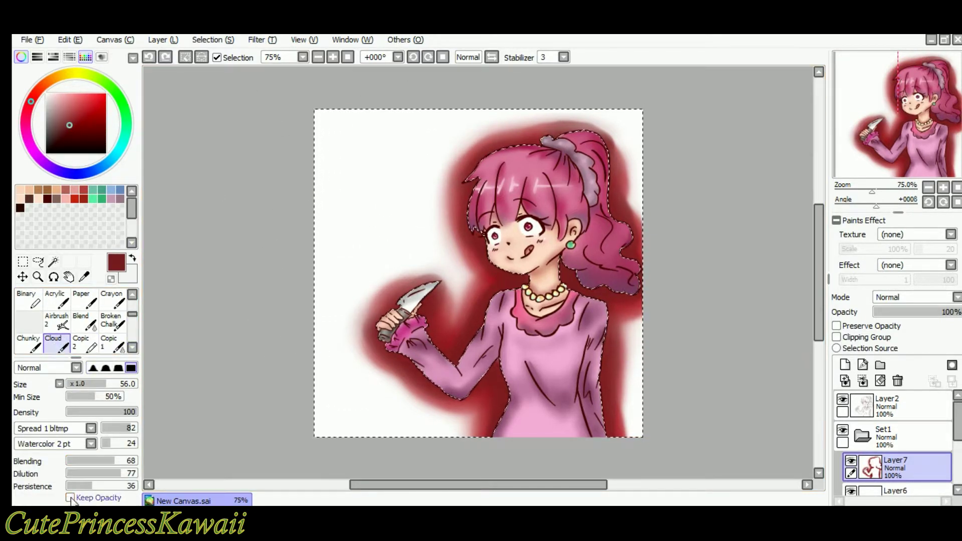
pyautogui.hotkey('ctrl', 'z')
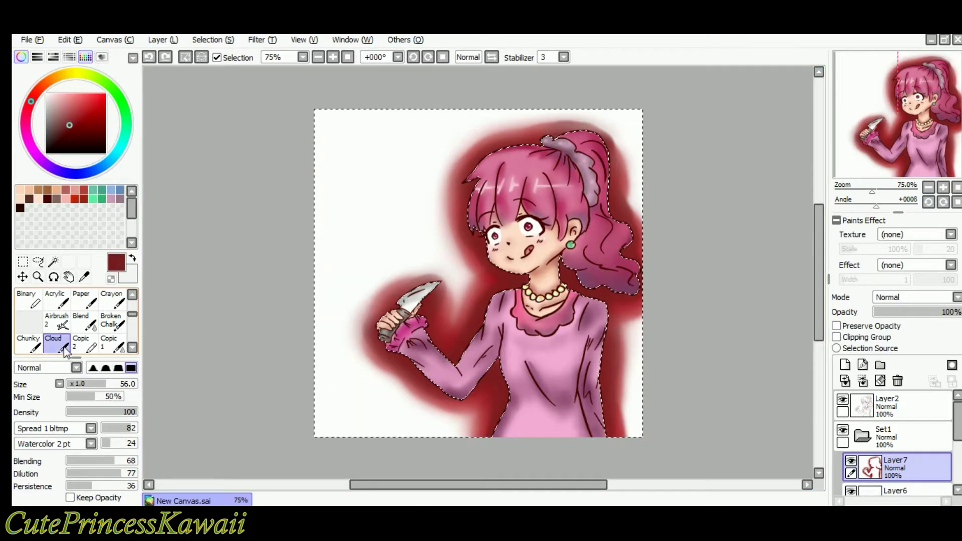
pyautogui.click(844, 365)
pyautogui.click(132, 348)
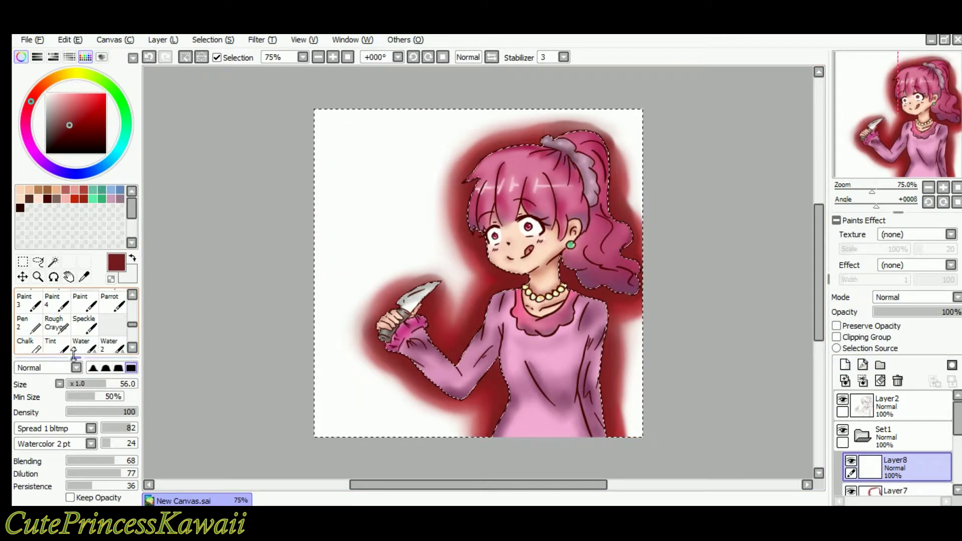
pyautogui.click(41, 351)
pyautogui.click(133, 294)
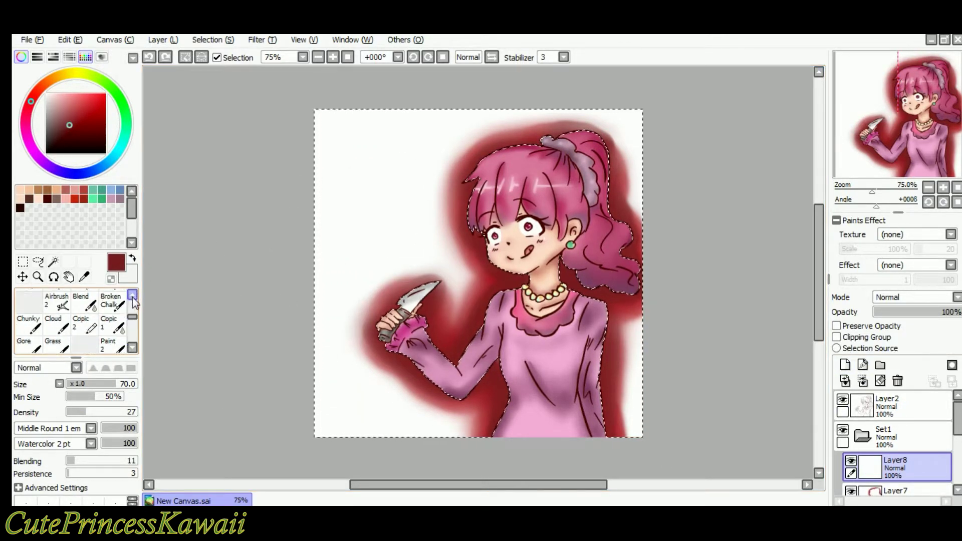
pyautogui.click(59, 346)
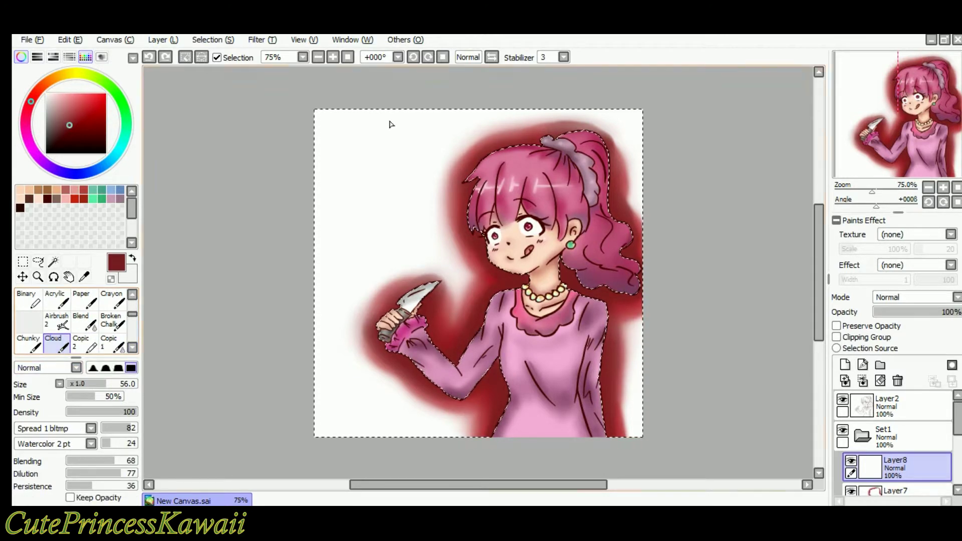
# Try covering the blank background beside the girl with muted dark red strokes using the Cloud brush at size 56.
pyautogui.moveTo(356, 149); pyautogui.dragTo(374, 148)
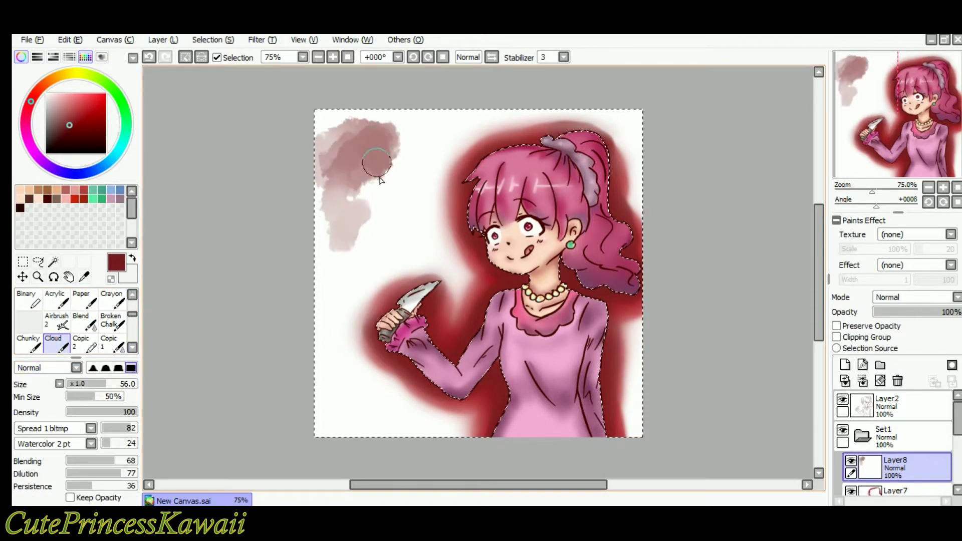
pyautogui.moveTo(471, 125); pyautogui.dragTo(331, 136)
pyautogui.moveTo(325, 168)
pyautogui.mouseDown()
pyautogui.moveTo(321, 429)
pyautogui.moveTo(344, 430)
pyautogui.mouseUp()
pyautogui.moveTo(367, 129); pyautogui.dragTo(370, 430)
pyautogui.hotkey('ctrl', 'z')
pyautogui.hotkey('ctrl', 'z')
pyautogui.hotkey('ctrl', 'z')
pyautogui.hotkey('ctrl', 'z')
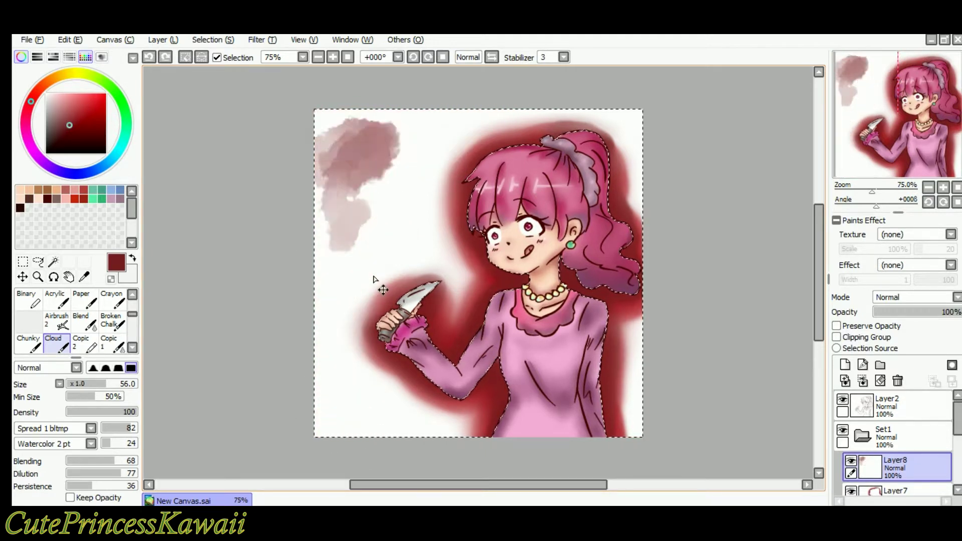
pyautogui.hotkey('ctrl', 'z')
# Move the new layer below Layer7 and cover the background with muted dark red using the Cloud brush at size 100.
pyautogui.scroll(-1, 925, 442)
pyautogui.moveTo(925, 441); pyautogui.dragTo(922, 469)
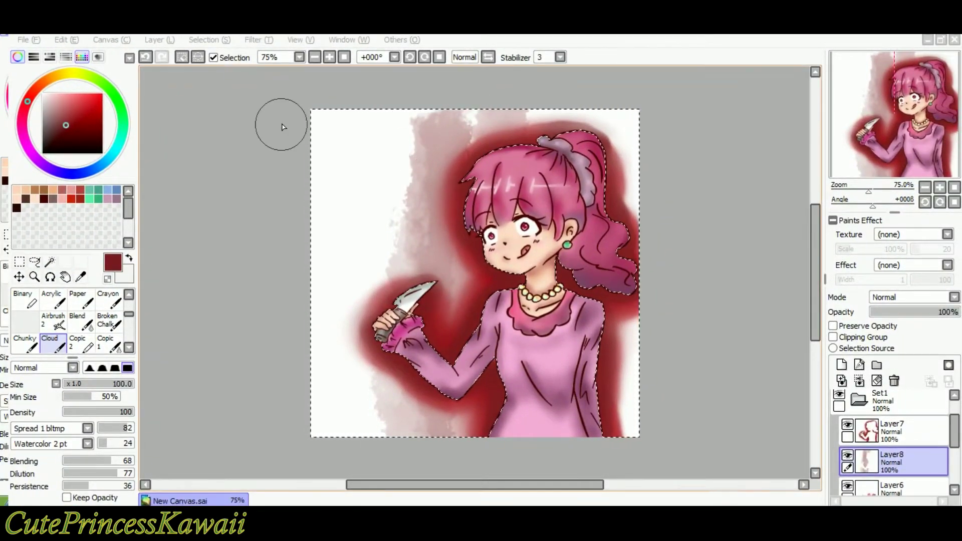
pyautogui.moveTo(331, 129)
pyautogui.mouseDown()
pyautogui.moveTo(388, 159)
pyautogui.moveTo(744, 197)
pyautogui.moveTo(243, 303)
pyautogui.moveTo(455, 449)
pyautogui.moveTo(671, 257)
pyautogui.moveTo(331, 365)
pyautogui.mouseUp()
# Layer brighter red and muted rose Cloud brush strokes at size 100 over the background on Layer8.
pyautogui.click(85, 119)
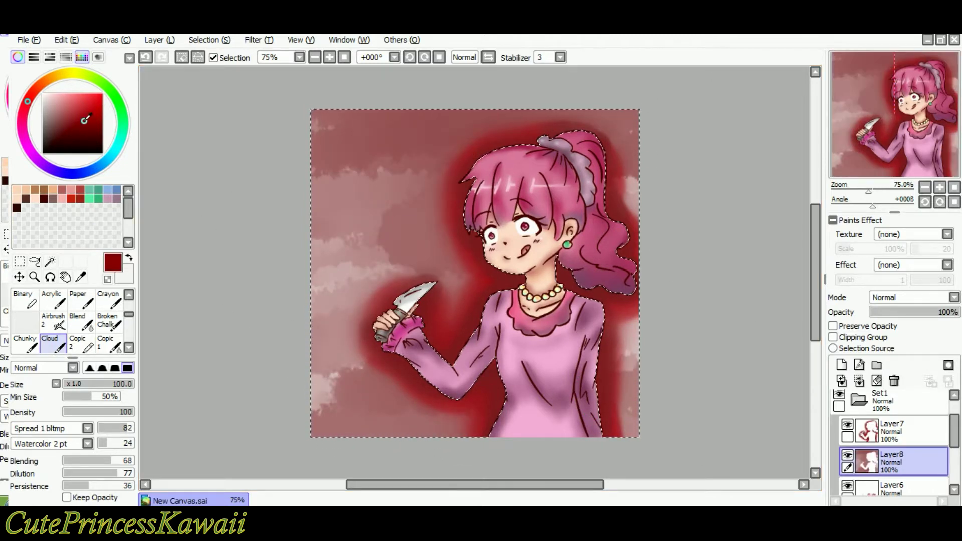
pyautogui.moveTo(56, 121); pyautogui.dragTo(85, 103)
pyautogui.moveTo(269, 159)
pyautogui.mouseDown()
pyautogui.moveTo(380, 241)
pyautogui.moveTo(325, 361)
pyautogui.mouseUp()
pyautogui.click(63, 118)
pyautogui.moveTo(242, 211)
pyautogui.mouseDown()
pyautogui.moveTo(466, 122)
pyautogui.moveTo(876, 344)
pyautogui.moveTo(462, 212)
pyautogui.mouseUp()
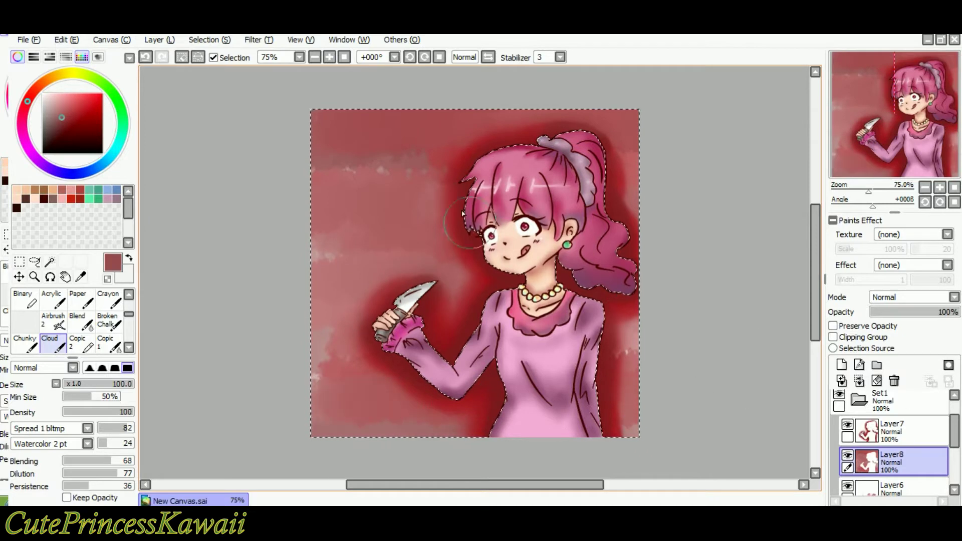
# Paint light pink Pen strokes at size 120 across the upper-left background on Layer8 and soften them with the Blur brush.
pyautogui.scroll(3, 30, 301)
pyautogui.click(26, 300)
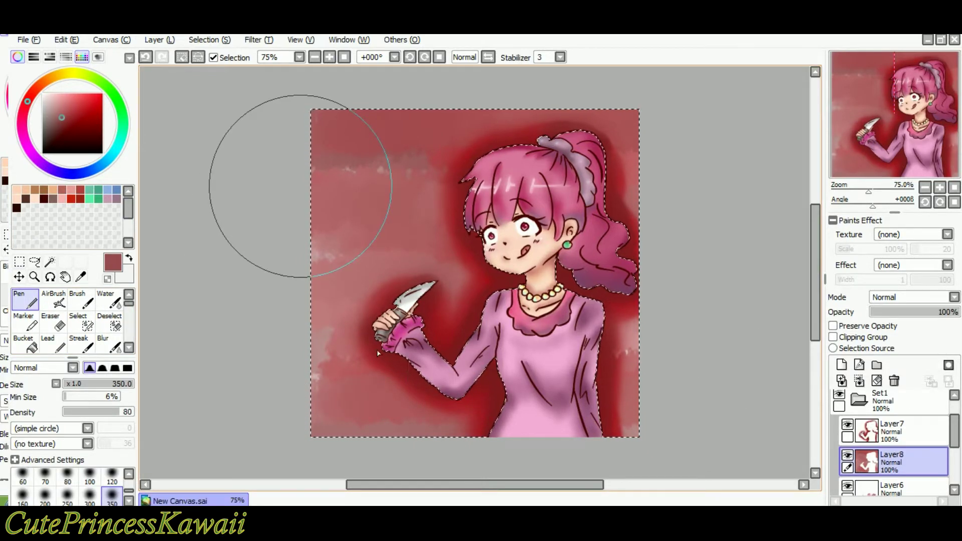
pyautogui.click(112, 476)
pyautogui.click(23, 124)
pyautogui.click(73, 95)
pyautogui.moveTo(73, 97); pyautogui.dragTo(64, 98)
pyautogui.moveTo(304, 134)
pyautogui.mouseDown()
pyautogui.moveTo(313, 195)
pyautogui.moveTo(445, 216)
pyautogui.moveTo(346, 181)
pyautogui.moveTo(356, 148)
pyautogui.mouseUp()
pyautogui.click(110, 343)
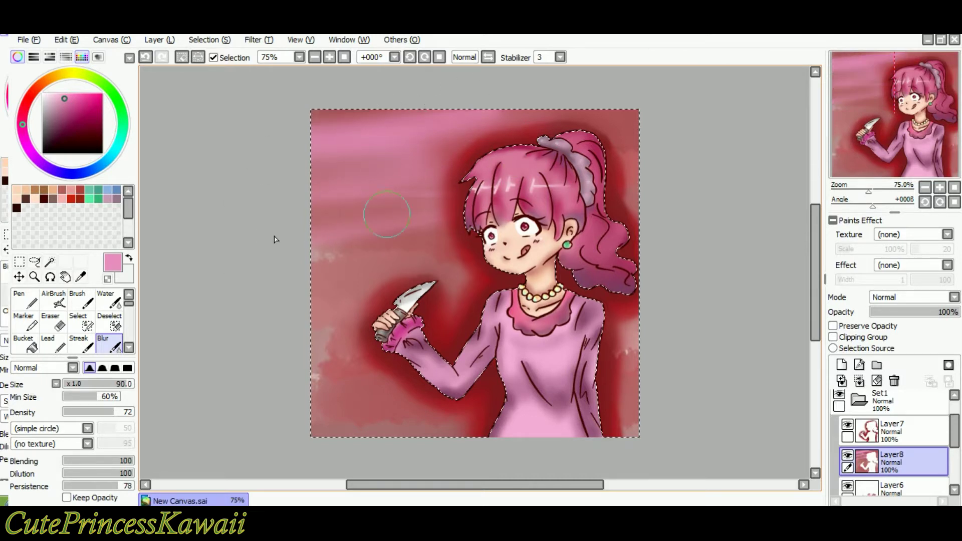
# Try placing Layer8 lower in the layer stack, directly above Layer4, and return it to just above Layer6.
pyautogui.moveTo(917, 461); pyautogui.dragTo(920, 479)
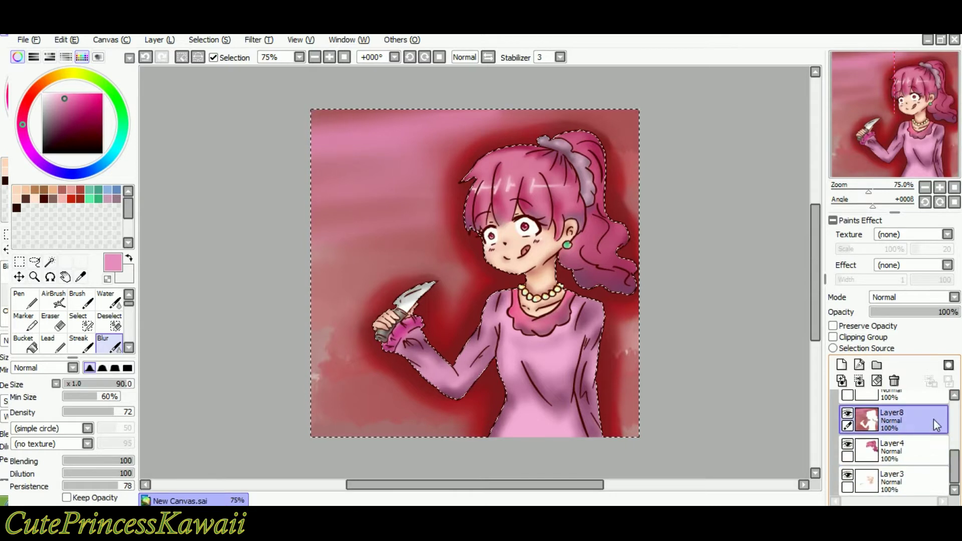
pyautogui.moveTo(921, 389); pyautogui.dragTo(915, 393)
pyautogui.moveTo(901, 465); pyautogui.dragTo(894, 413)
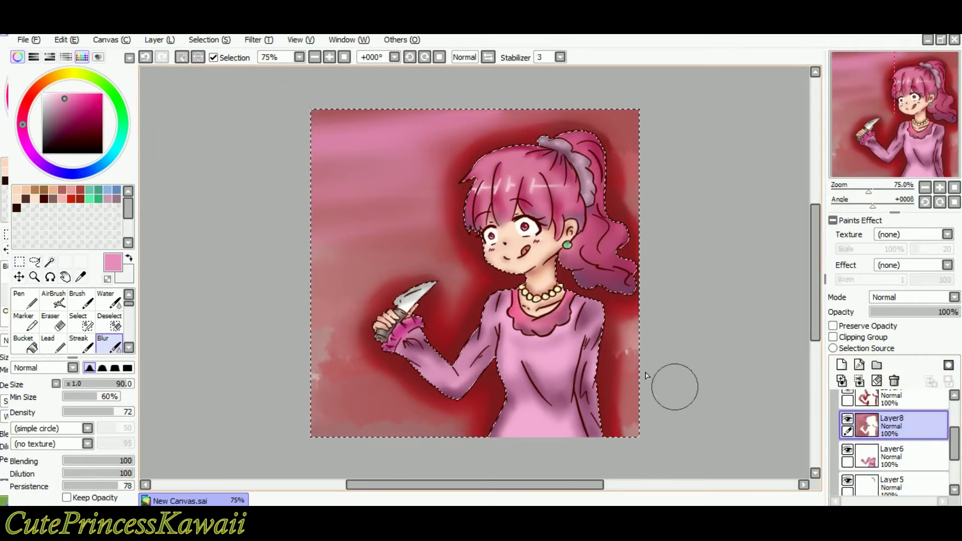
# Paint light pink Pen strokes on the lower-left background beside the knife hand and blend them with the Blur brush at size 90.
pyautogui.click(26, 302)
pyautogui.moveTo(315, 332); pyautogui.dragTo(367, 322)
pyautogui.moveTo(314, 358); pyautogui.dragTo(372, 347)
pyautogui.moveTo(335, 385); pyautogui.dragTo(400, 376)
pyautogui.click(109, 344)
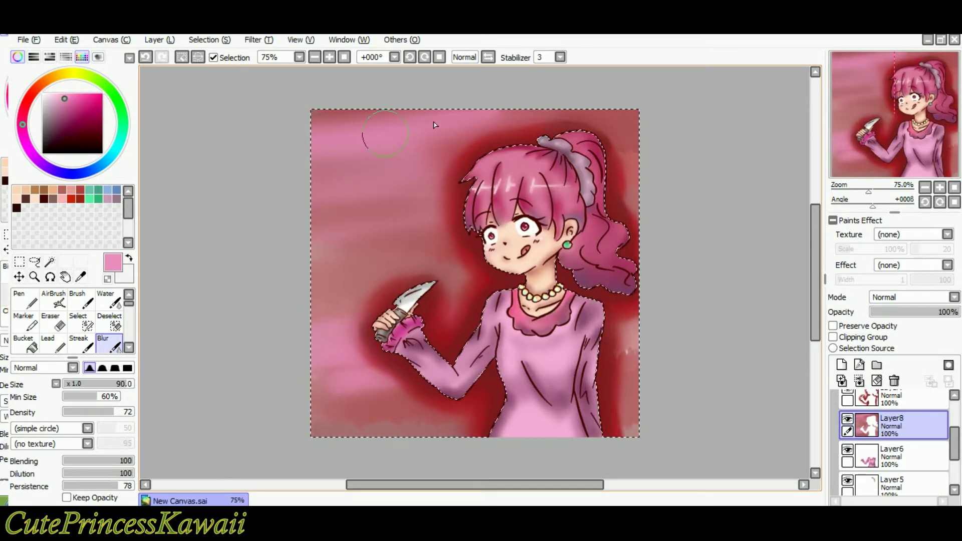
# Add dark purple Pen strokes at size 120 over the upper-left background and smooth them with the Blur brush at size 90.
pyautogui.click(61, 129)
pyautogui.click(26, 300)
pyautogui.moveTo(318, 123)
pyautogui.mouseDown()
pyautogui.moveTo(455, 108)
pyautogui.moveTo(388, 247)
pyautogui.mouseUp()
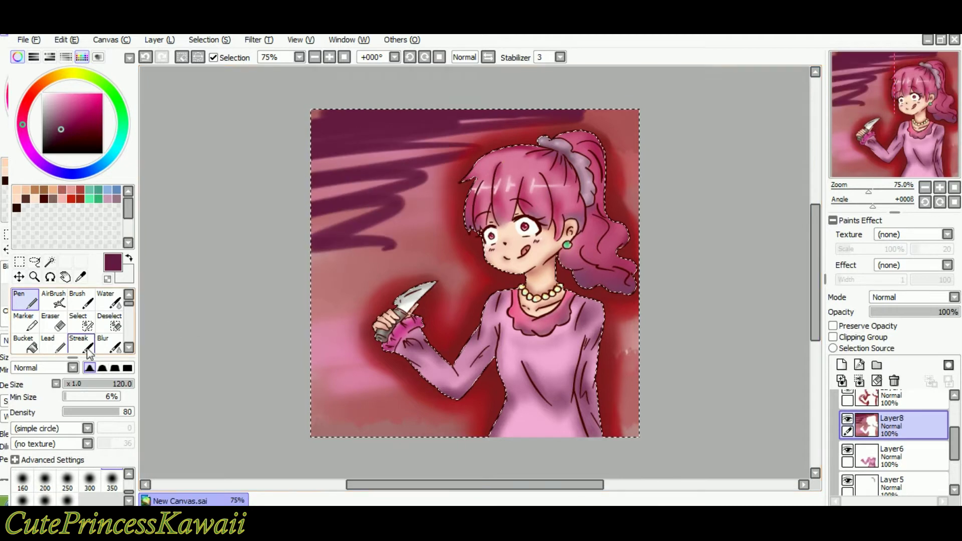
pyautogui.click(108, 345)
pyautogui.moveTo(311, 253); pyautogui.dragTo(406, 216)
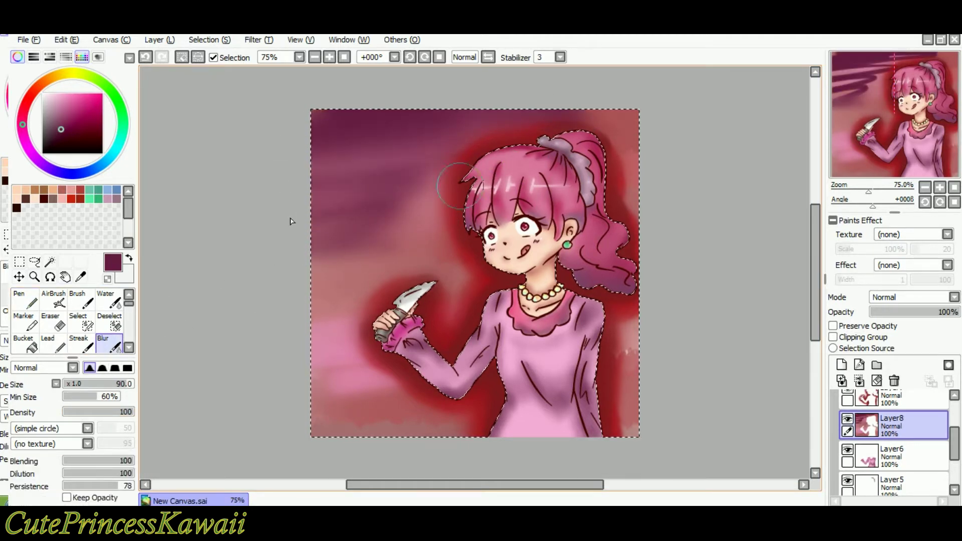
pyautogui.moveTo(464, 141); pyautogui.dragTo(320, 130)
# Deepen the sky across the top of the background with darker plum Pen strokes and blend them with the Blur brush.
pyautogui.click(65, 134)
pyautogui.click(26, 300)
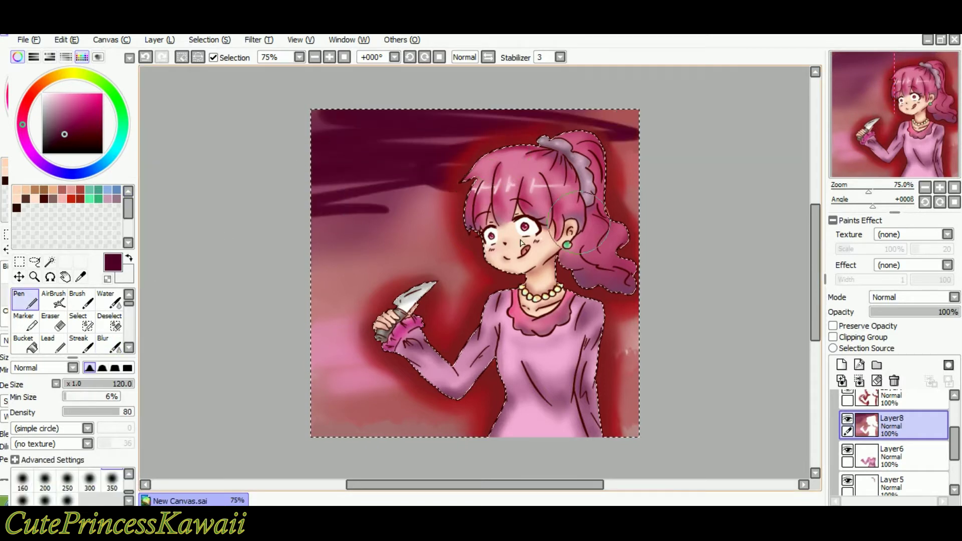
pyautogui.moveTo(579, 223); pyautogui.dragTo(623, 339)
pyautogui.click(109, 344)
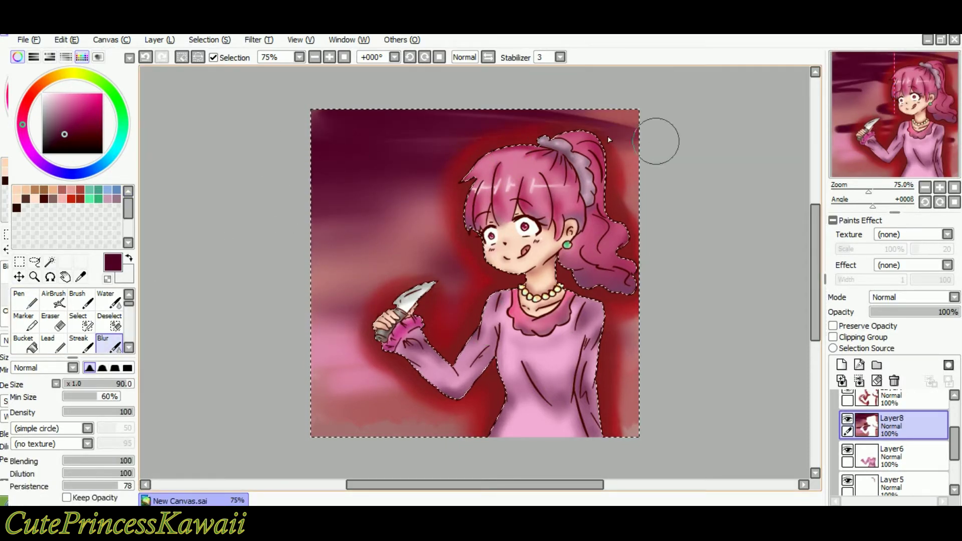
# Paint very dark maroon ground along the background's bottom edge at size 120 and soften it with the Blur brush.
pyautogui.press('n')
pyautogui.click(73, 137)
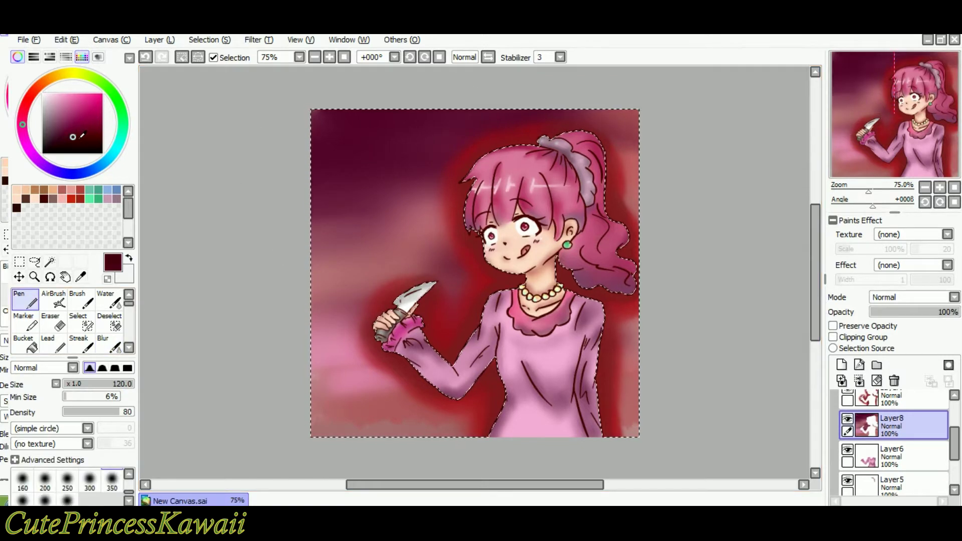
pyautogui.moveTo(486, 425); pyautogui.dragTo(341, 425)
pyautogui.click(110, 344)
pyautogui.moveTo(463, 420); pyautogui.dragTo(386, 425)
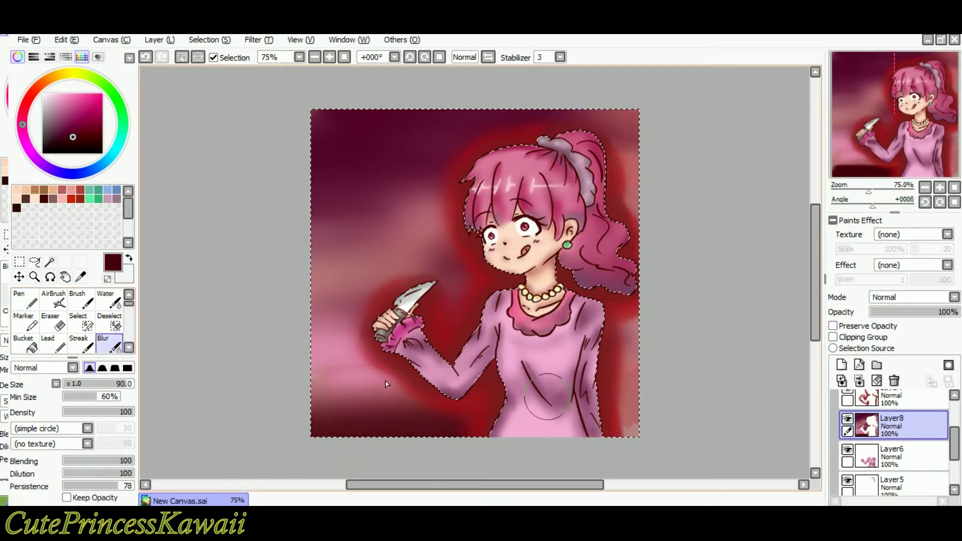
# Paint a dark maroon tree trunk shape along the background's left edge and blend it with the Blur brush.
pyautogui.press('n')
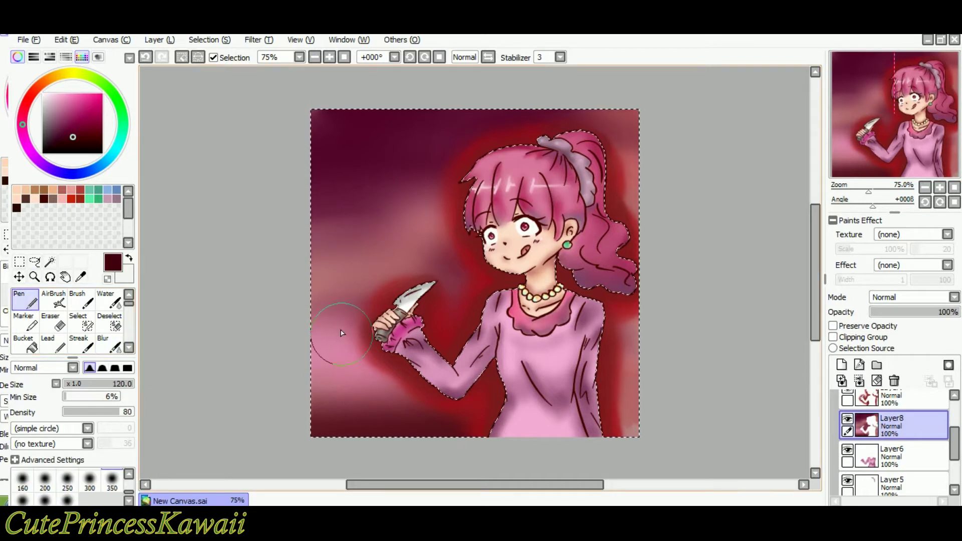
pyautogui.moveTo(325, 298); pyautogui.dragTo(318, 420)
pyautogui.click(132, 412)
pyautogui.moveTo(320, 302); pyautogui.dragTo(325, 429)
pyautogui.press('b')
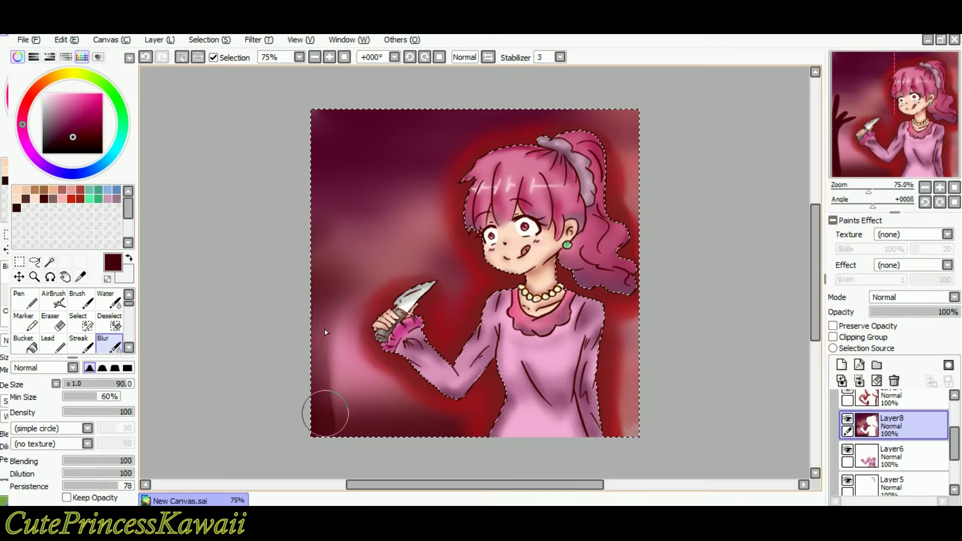
pyautogui.moveTo(335, 360); pyautogui.dragTo(321, 233)
# Build up dark maroon branches, ground and a shape behind the knife with the Pen, softening them with the Blur brush.
pyautogui.press('n')
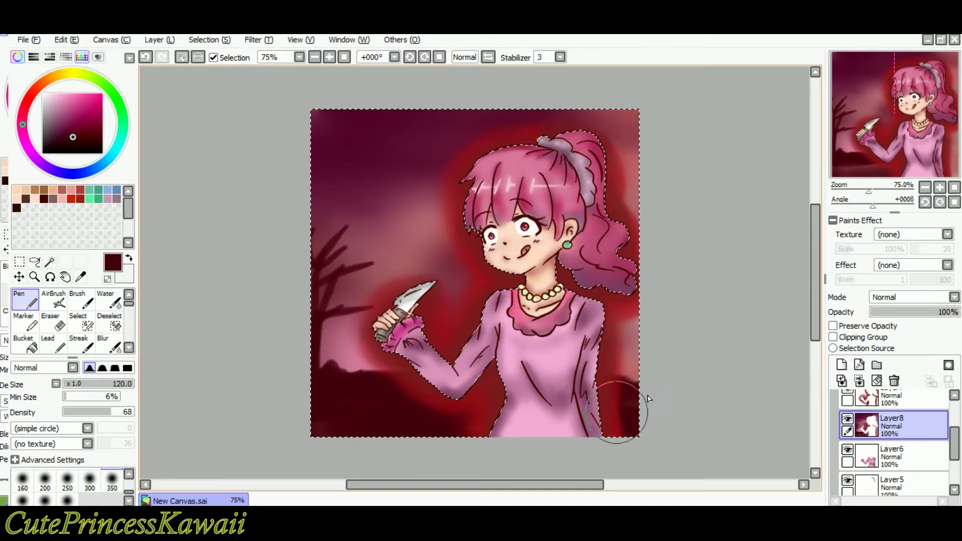
pyautogui.moveTo(647, 398)
pyautogui.mouseDown()
pyautogui.moveTo(614, 423)
pyautogui.moveTo(319, 386)
pyautogui.mouseUp()
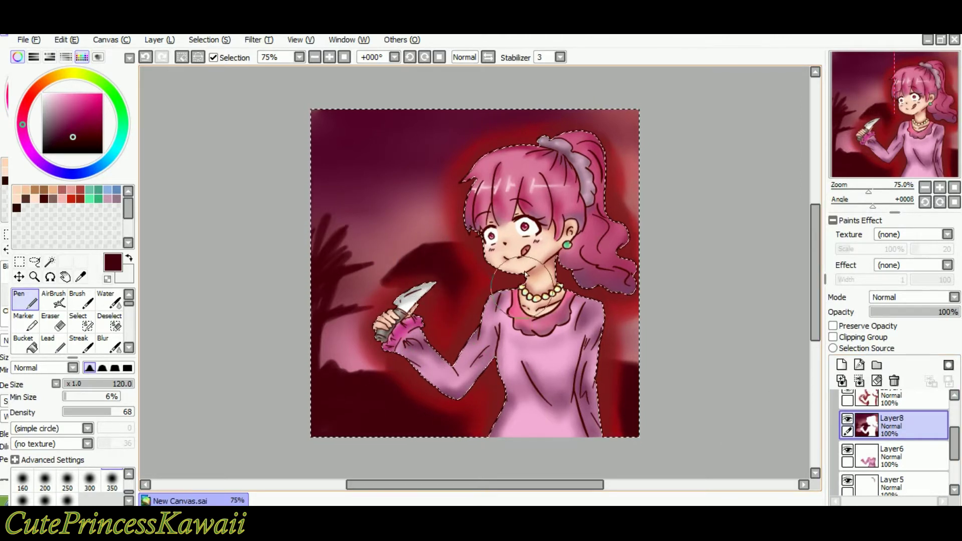
pyautogui.click(108, 344)
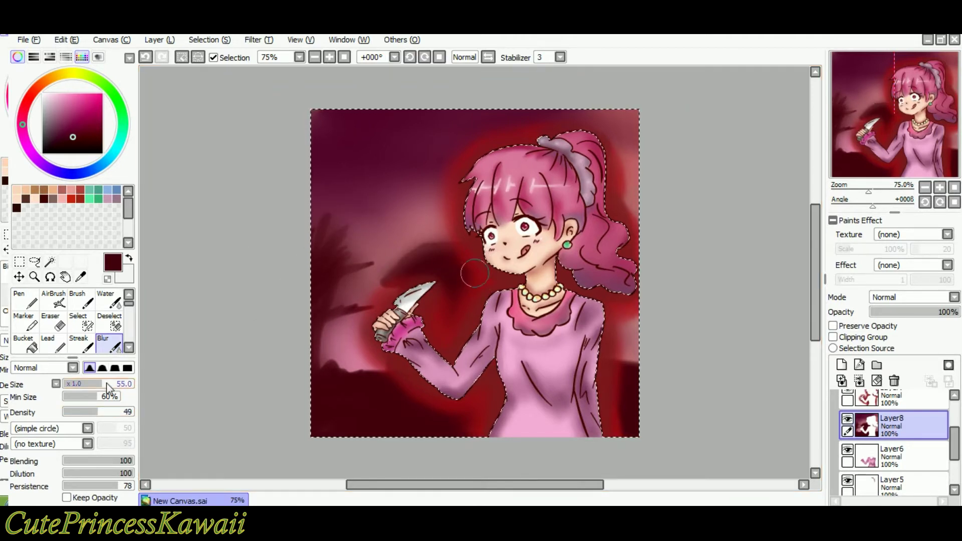
pyautogui.click(25, 300)
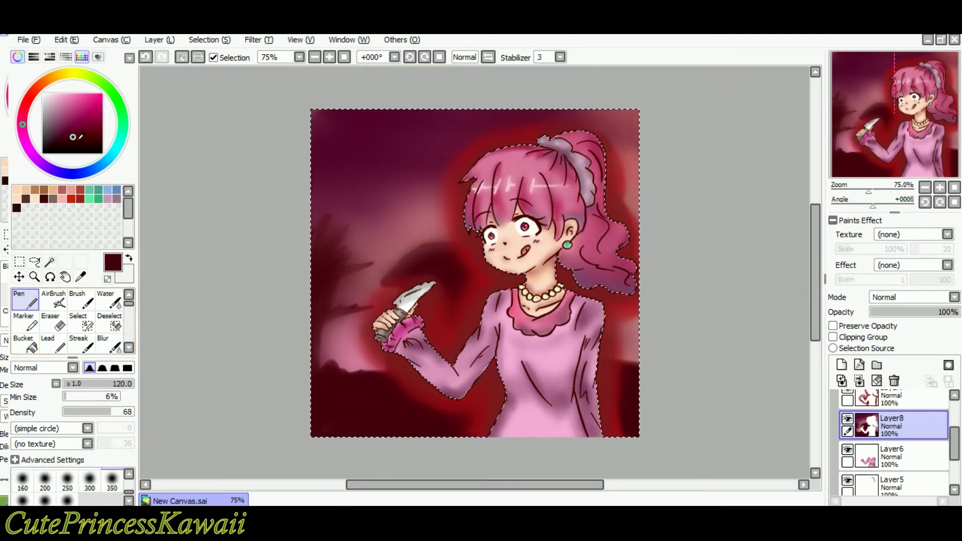
pyautogui.click(108, 343)
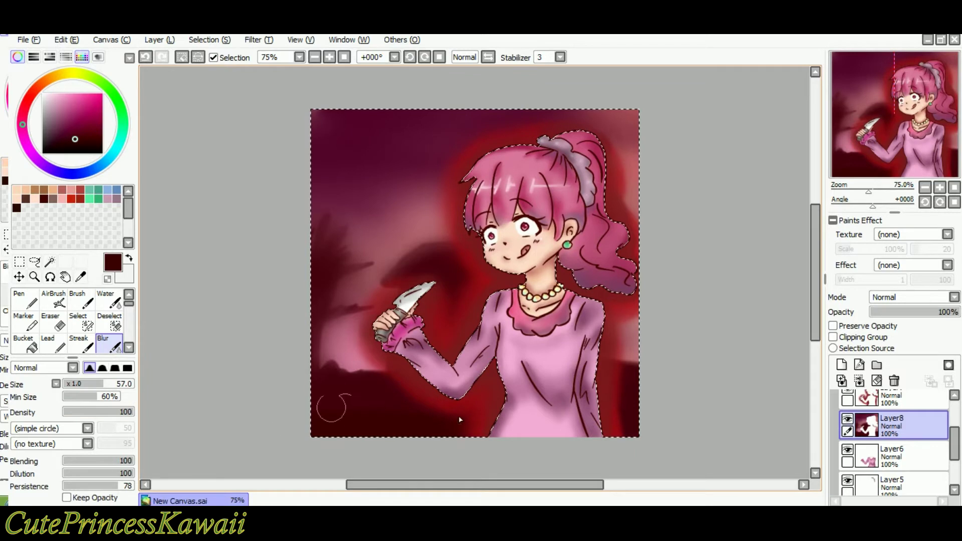
# Add muted purple Pen strokes to the dark ground at the canvas's lower-left corner and blend them with the Blur brush.
pyautogui.click(25, 301)
pyautogui.click(57, 131)
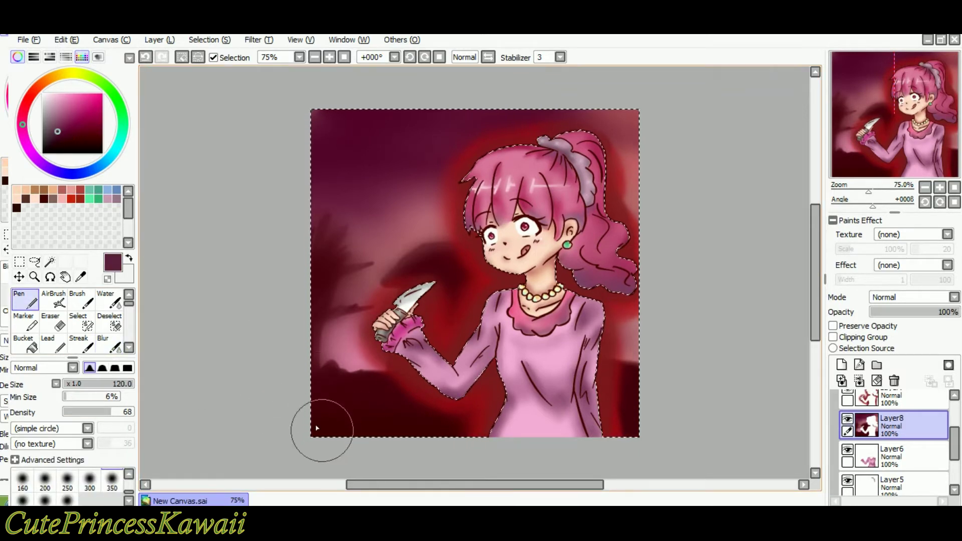
pyautogui.moveTo(326, 429); pyautogui.dragTo(391, 435)
pyautogui.click(109, 343)
# Darken the upper sky and the left-edge tree with dark plum Pen strokes and smooth them with the Blur brush at size 98.
pyautogui.press('n')
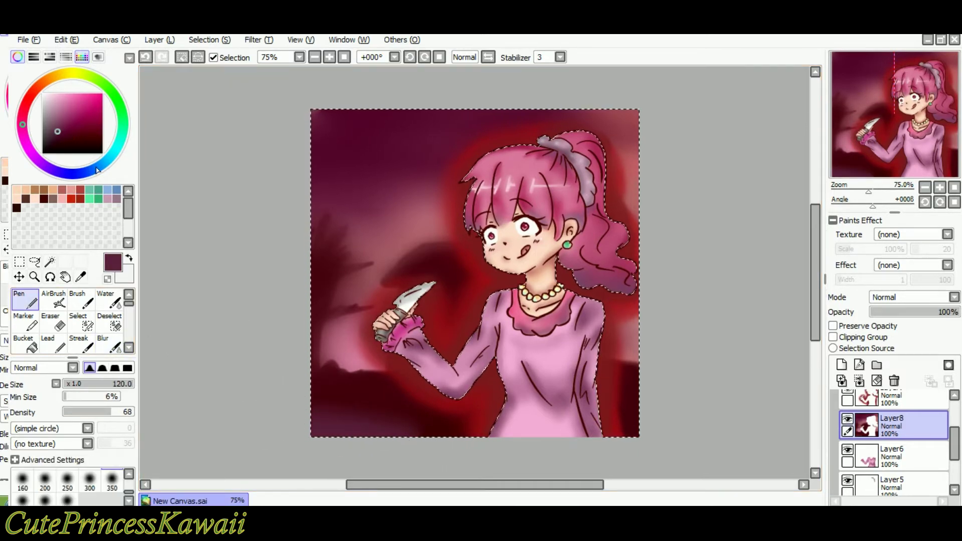
pyautogui.moveTo(316, 122); pyautogui.dragTo(541, 126)
pyautogui.press('b')
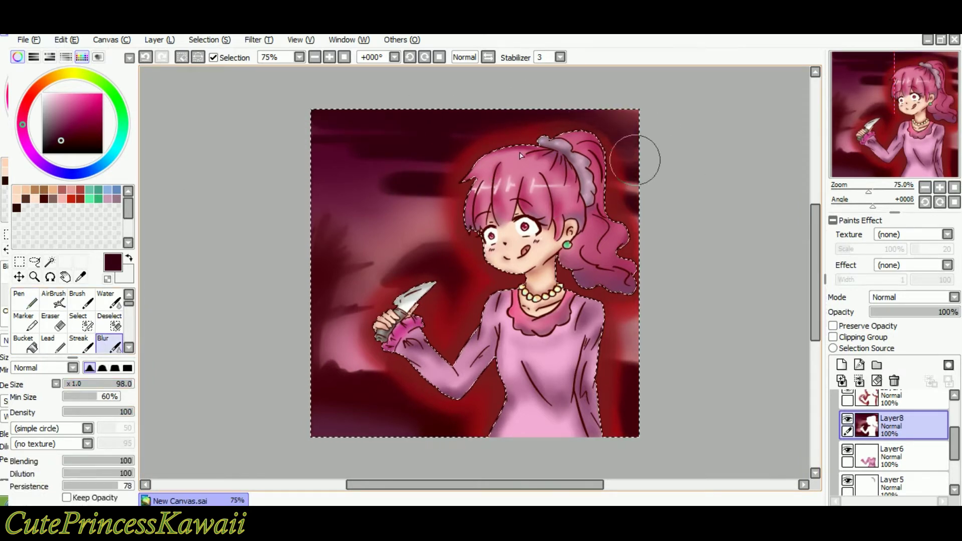
pyautogui.moveTo(556, 114); pyautogui.dragTo(299, 300)
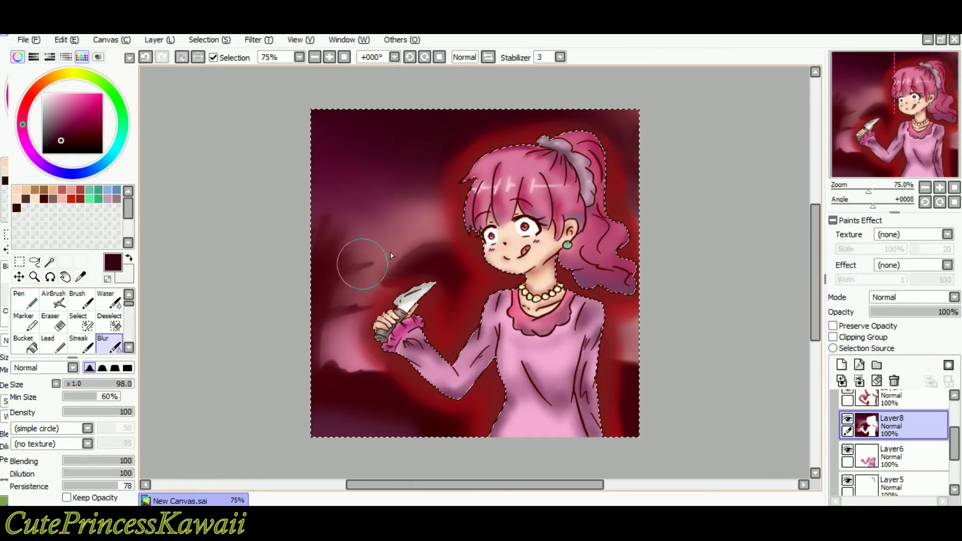
pyautogui.press('n')
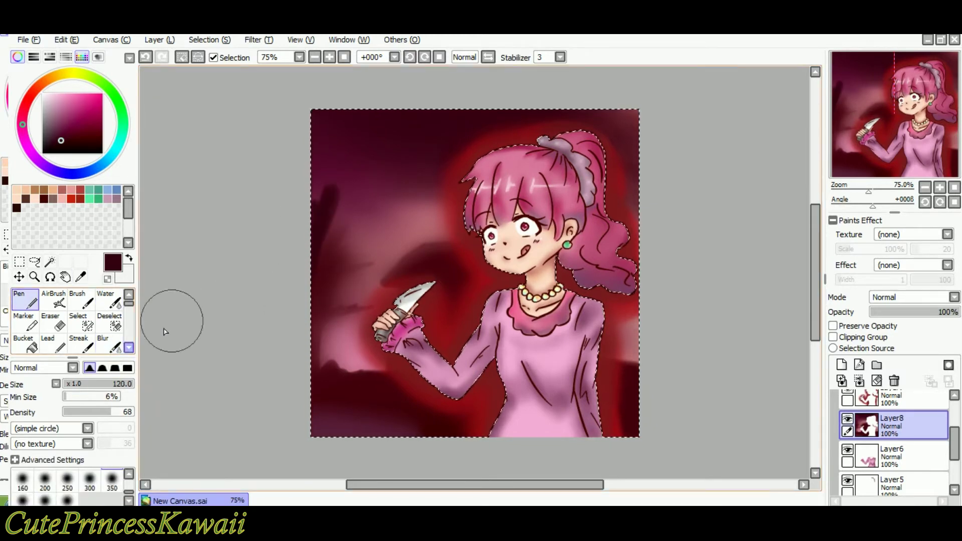
pyautogui.press('b')
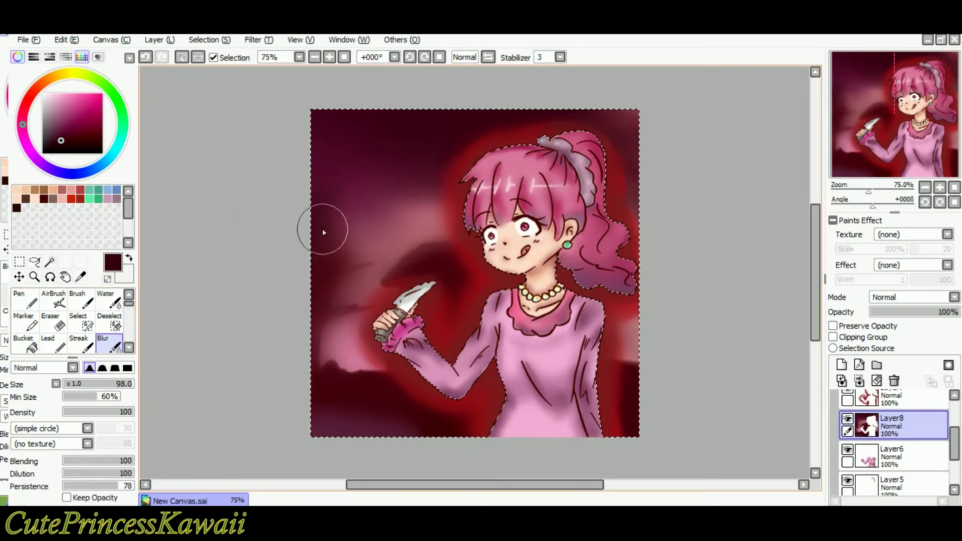
# Add a new layer above Layer7 and ready a pale peach Pen at size 50 for signing the canvas's lower-left corner.
pyautogui.press('n')
pyautogui.click(894, 398)
pyautogui.click(842, 365)
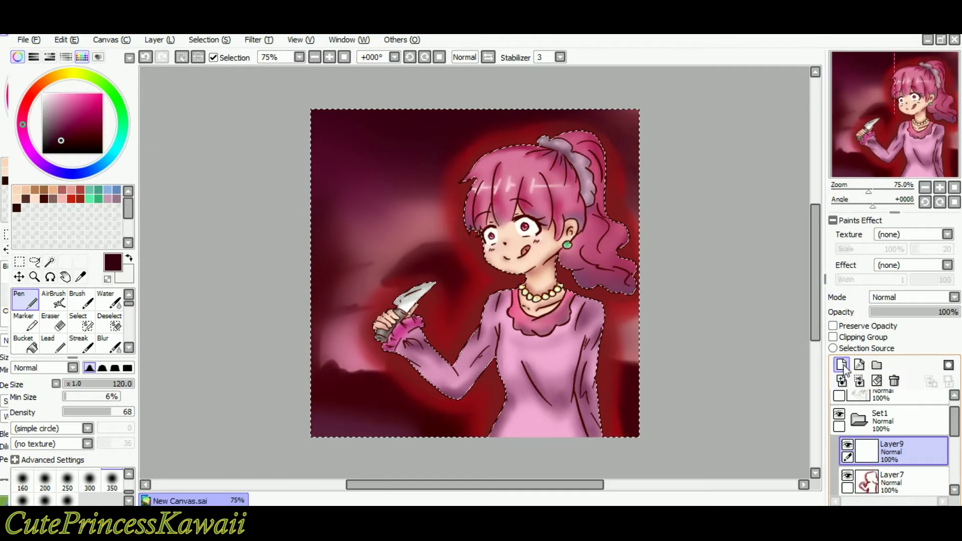
pyautogui.click(45, 196)
pyautogui.click(35, 198)
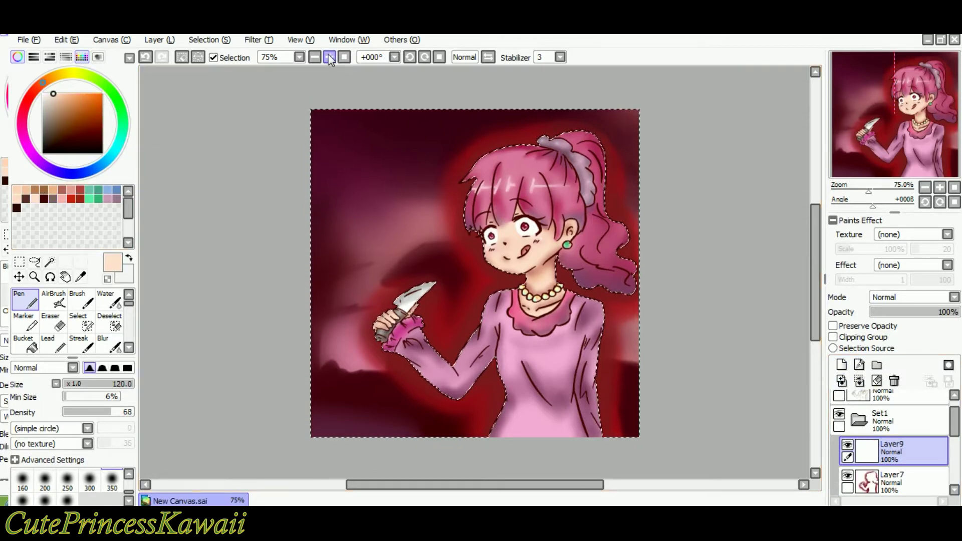
pyautogui.doubleClick(329, 57)
pyautogui.press('Left')
pyautogui.press('Left')
pyautogui.press('Left')
pyautogui.press('Left')
pyautogui.press('Left')
pyautogui.press('Left')
pyautogui.press('Left')
pyautogui.press('Right')
pyautogui.click(129, 475)
pyautogui.click(112, 480)
pyautogui.press('Right')
pyautogui.press('Right')
pyautogui.press('Up')
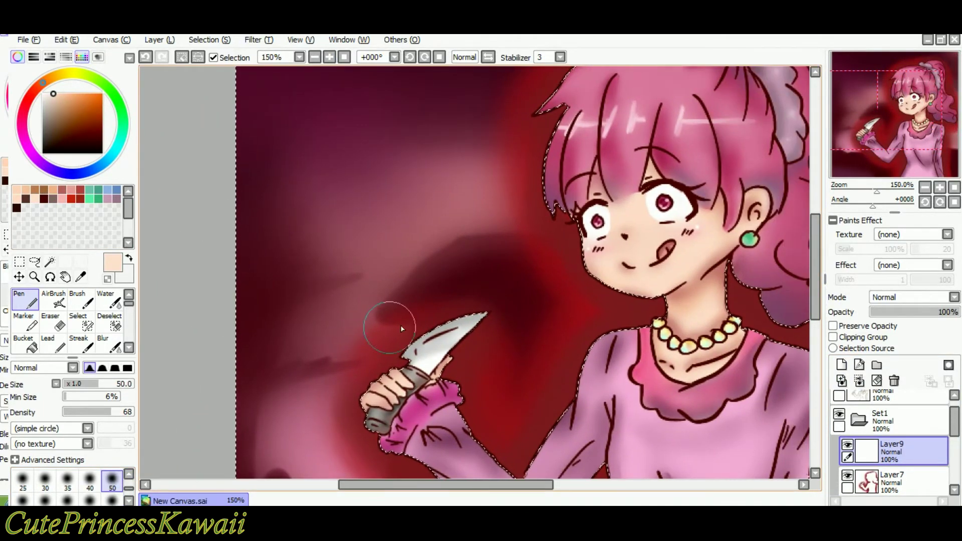
pyautogui.press('Down')
pyautogui.press('Down')
pyautogui.press('Down')
pyautogui.press('Down')
pyautogui.press('Down')
pyautogui.press('Down')
pyautogui.press('Down')
pyautogui.press('Down')
pyautogui.press('Down')
pyautogui.press('Down')
pyautogui.press('Down')
pyautogui.press('Down')
pyautogui.press('Left')
pyautogui.press('Left')
pyautogui.press('Left')
pyautogui.doubleClick(329, 57)
pyautogui.press('Left')
pyautogui.press('Left')
pyautogui.press('Left')
pyautogui.press('Left')
pyautogui.press('Down')
# Undo a trial letter C and set the Pen to a harder edge, size 35 and density 100.
pyautogui.moveTo(288, 372); pyautogui.dragTo(268, 404)
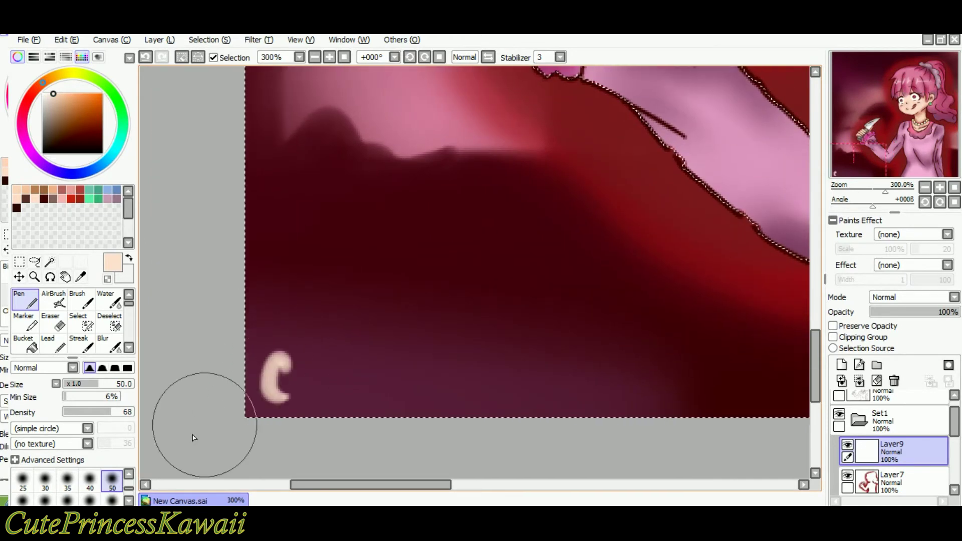
pyautogui.hotkey('ctrl', 'z')
pyautogui.scroll(1, 130, 481)
pyautogui.click(68, 500)
pyautogui.click(132, 412)
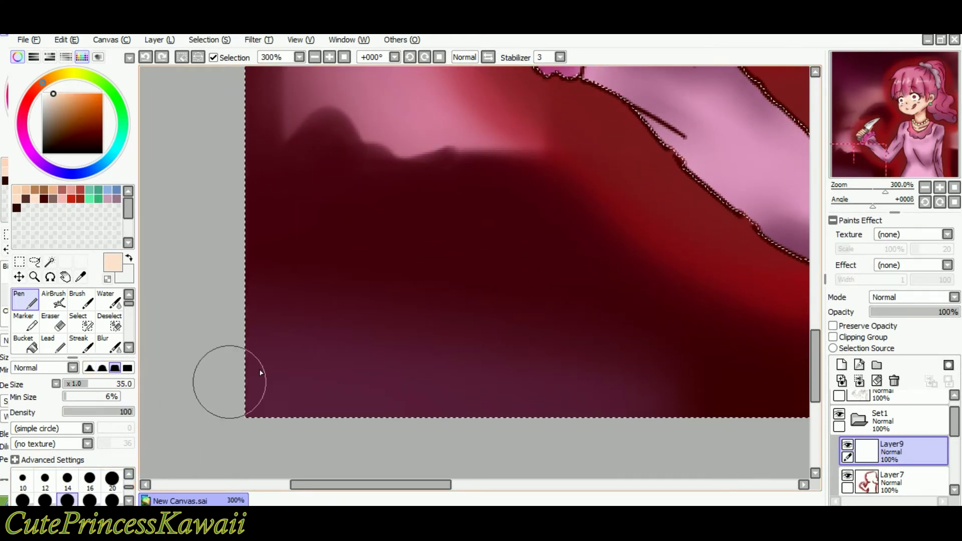
# Try hand-lettering the start of the signature in pale peach at the canvas's lower-left corner, then undo all its strokes.
pyautogui.moveTo(282, 365); pyautogui.dragTo(279, 400)
pyautogui.moveTo(290, 379)
pyautogui.mouseDown()
pyautogui.moveTo(309, 400)
pyautogui.moveTo(292, 399)
pyautogui.moveTo(306, 401)
pyautogui.mouseUp()
pyautogui.hotkey('ctrl', 'z')
pyautogui.moveTo(320, 362); pyautogui.dragTo(321, 402)
pyautogui.moveTo(311, 378); pyautogui.dragTo(330, 376)
pyautogui.moveTo(334, 392); pyautogui.dragTo(350, 401)
pyautogui.moveTo(362, 365); pyautogui.dragTo(363, 388)
pyautogui.hotkey('ctrl', 'z')
pyautogui.hotkey('ctrl', 'z')
pyautogui.hotkey('ctrl', 'z')
pyautogui.hotkey('ctrl', 'z')
pyautogui.hotkey('ctrl', 'z')
# Set the Pen to size 12 and hand-letter "CutePrincess" in pale peach at the canvas's lower-left corner.
pyautogui.click(112, 480)
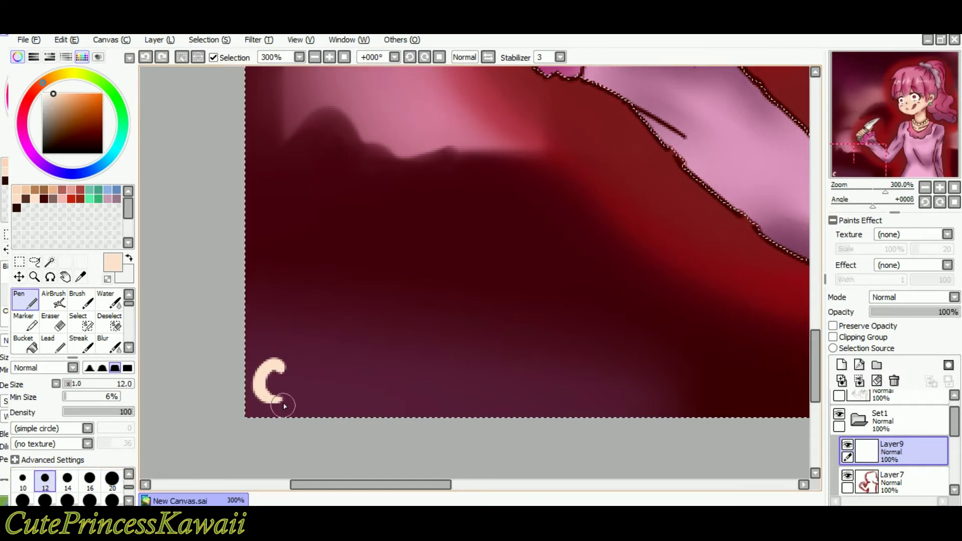
pyautogui.moveTo(291, 375); pyautogui.dragTo(313, 403)
pyautogui.moveTo(326, 357); pyautogui.dragTo(327, 404)
pyautogui.moveTo(328, 382)
pyautogui.mouseDown()
pyautogui.moveTo(351, 384)
pyautogui.moveTo(356, 400)
pyautogui.mouseUp()
pyautogui.moveTo(370, 357)
pyautogui.mouseDown()
pyautogui.moveTo(377, 385)
pyautogui.moveTo(410, 383)
pyautogui.mouseUp()
pyautogui.moveTo(419, 383)
pyautogui.mouseDown()
pyautogui.moveTo(420, 403)
pyautogui.moveTo(447, 403)
pyautogui.mouseUp()
pyautogui.moveTo(463, 386)
pyautogui.mouseDown()
pyautogui.moveTo(457, 401)
pyautogui.moveTo(485, 401)
pyautogui.mouseUp()
pyautogui.moveTo(501, 384); pyautogui.dragTo(520, 401)
# Continue the signature with the hand-lettered word "Kawaii" after "CutePrincess", using the pale peach Pen at size 20.
pyautogui.press('Right')
pyautogui.press('Right')
pyautogui.press('Right')
pyautogui.press('Right')
pyautogui.press('Right')
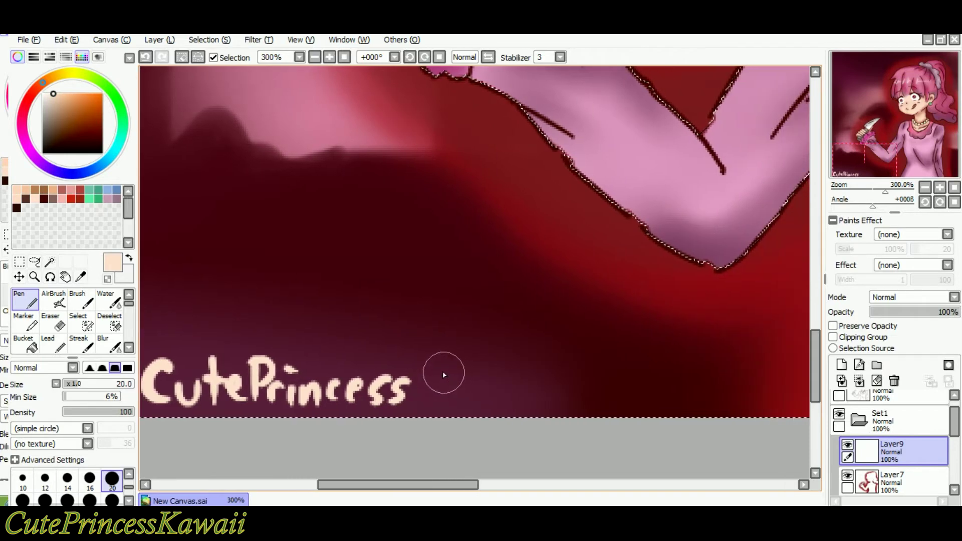
pyautogui.moveTo(434, 357); pyautogui.dragTo(434, 402)
pyautogui.moveTo(453, 368); pyautogui.dragTo(452, 392)
pyautogui.moveTo(476, 383)
pyautogui.mouseDown()
pyautogui.moveTo(465, 393)
pyautogui.moveTo(520, 383)
pyautogui.mouseUp()
pyautogui.moveTo(541, 383)
pyautogui.mouseDown()
pyautogui.moveTo(548, 397)
pyautogui.moveTo(567, 398)
pyautogui.mouseUp()
# Select the signature's last word, transform it to fit closer to the first part, and clear the selection.
pyautogui.press('Left')
pyautogui.press('Left')
pyautogui.click(35, 261)
pyautogui.hotkey('ctrl', 'd')
pyautogui.moveTo(256, 335)
pyautogui.mouseDown()
pyautogui.moveTo(266, 437)
pyautogui.moveTo(262, 332)
pyautogui.moveTo(254, 331)
pyautogui.mouseUp()
pyautogui.click(22, 263)
pyautogui.click(15, 406)
pyautogui.moveTo(682, 364)
pyautogui.mouseDown()
pyautogui.moveTo(683, 374)
pyautogui.moveTo(633, 351)
pyautogui.moveTo(627, 368)
pyautogui.mouseUp()
pyautogui.moveTo(631, 432); pyautogui.dragTo(633, 422)
pyautogui.moveTo(539, 374)
pyautogui.mouseDown()
pyautogui.moveTo(531, 384)
pyautogui.moveTo(544, 379)
pyautogui.mouseUp()
pyautogui.click(34, 465)
pyautogui.click(25, 299)
pyautogui.click(182, 57)
# Add two short crossing pale peach Pen strokes by the signature in the canvas's lower-left area.
pyautogui.press('Left')
pyautogui.press('Down')
pyautogui.press('Down')
pyautogui.press('Down')
pyautogui.press('Right')
pyautogui.moveTo(395, 263); pyautogui.dragTo(353, 307)
pyautogui.moveTo(357, 280); pyautogui.dragTo(379, 302)
# Rotate the view to 33° and examine the red gap between the girl's bent arm and torso at 800% zoom.
pyautogui.press('Up')
pyautogui.press('Up')
pyautogui.press('Up')
pyautogui.press('Up')
pyautogui.press('Up')
pyautogui.press('Up')
pyautogui.press('Up')
pyautogui.press('Up')
pyautogui.press('Up')
pyautogui.press('Up')
pyautogui.press('Up')
pyautogui.press('Up')
pyautogui.press('Up')
pyautogui.press('Right')
pyautogui.press('Right')
pyautogui.press('Right')
pyautogui.press('Right')
pyautogui.press('Right')
pyautogui.press('Right')
pyautogui.press('Right')
pyautogui.press('Right')
pyautogui.press('Right')
pyautogui.press('Right')
pyautogui.press('Right')
pyautogui.press('Right')
pyautogui.press('Right')
pyautogui.press('Right')
pyautogui.press('Right')
pyautogui.press('Right')
pyautogui.press('Right')
pyautogui.press('Right')
pyautogui.press('Right')
pyautogui.press('Up')
pyautogui.press('Up')
pyautogui.press('Up')
pyautogui.press('Up')
pyautogui.press('Up')
pyautogui.press('Up')
pyautogui.press('Left')
pyautogui.click(329, 57)
pyautogui.click(425, 57)
pyautogui.click(425, 57)
pyautogui.click(425, 57)
pyautogui.click(329, 57)
pyautogui.press('Up')
pyautogui.press('Up')
pyautogui.press('Up')
pyautogui.press('Up')
pyautogui.press('Up')
pyautogui.press('Up')
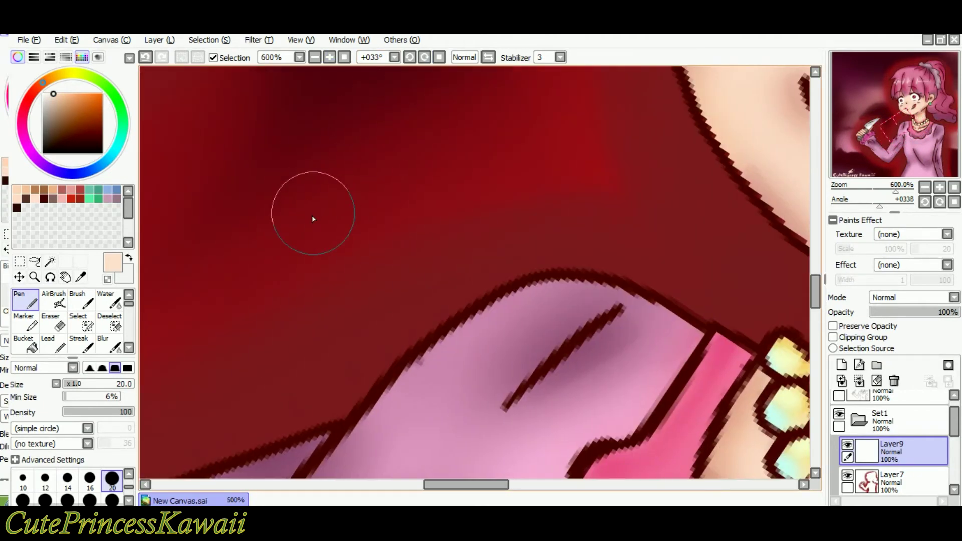
pyautogui.press('Left')
pyautogui.press('Left')
pyautogui.press('Left')
pyautogui.press('Left')
pyautogui.press('Left')
pyautogui.press('Left')
pyautogui.press('Left')
pyautogui.press('Left')
pyautogui.press('Left')
pyautogui.press('Left')
pyautogui.press('Left')
pyautogui.press('Left')
pyautogui.press('Left')
pyautogui.press('Down')
pyautogui.press('Down')
pyautogui.press('Down')
pyautogui.press('Down')
pyautogui.press('Down')
pyautogui.press('Down')
pyautogui.press('Down')
pyautogui.press('Down')
pyautogui.press('Down')
pyautogui.click(329, 58)
pyautogui.press('Left')
pyautogui.press('Down')
pyautogui.moveTo(274, 271); pyautogui.dragTo(297, 335)
pyautogui.moveTo(325, 267); pyautogui.dragTo(323, 314)
pyautogui.hotkey('ctrl', 'z')
pyautogui.hotkey('ctrl', 'z')
pyautogui.moveTo(274, 244); pyautogui.dragTo(299, 344)
pyautogui.moveTo(325, 251); pyautogui.dragTo(337, 303)
pyautogui.hotkey('ctrl', 'z')
pyautogui.hotkey('ctrl', 'z')
# Hand-letter "kenshi" in pale peach with the size 20 Pen along the arm's upper outline in the red gap.
pyautogui.moveTo(268, 245); pyautogui.dragTo(299, 343)
pyautogui.moveTo(327, 238); pyautogui.dragTo(345, 310)
pyautogui.moveTo(356, 281); pyautogui.dragTo(389, 302)
pyautogui.moveTo(402, 229); pyautogui.dragTo(458, 268)
pyautogui.moveTo(507, 195)
pyautogui.mouseDown()
pyautogui.moveTo(490, 246)
pyautogui.moveTo(506, 236)
pyautogui.moveTo(484, 258)
pyautogui.mouseUp()
pyautogui.hotkey('ctrl', 'z')
pyautogui.moveTo(523, 115); pyautogui.dragTo(585, 217)
pyautogui.moveTo(613, 157); pyautogui.dragTo(621, 205)
pyautogui.click(605, 103)
# Try drawing a crossed-stroke symbol with two dots above the "kenshi" lettering, then undo its strokes.
pyautogui.press('Up')
pyautogui.press('Up')
pyautogui.press('Up')
pyautogui.press('Up')
pyautogui.moveTo(333, 271); pyautogui.dragTo(417, 258)
pyautogui.moveTo(411, 197); pyautogui.dragTo(355, 330)
pyautogui.click(436, 250)
pyautogui.click(421, 161)
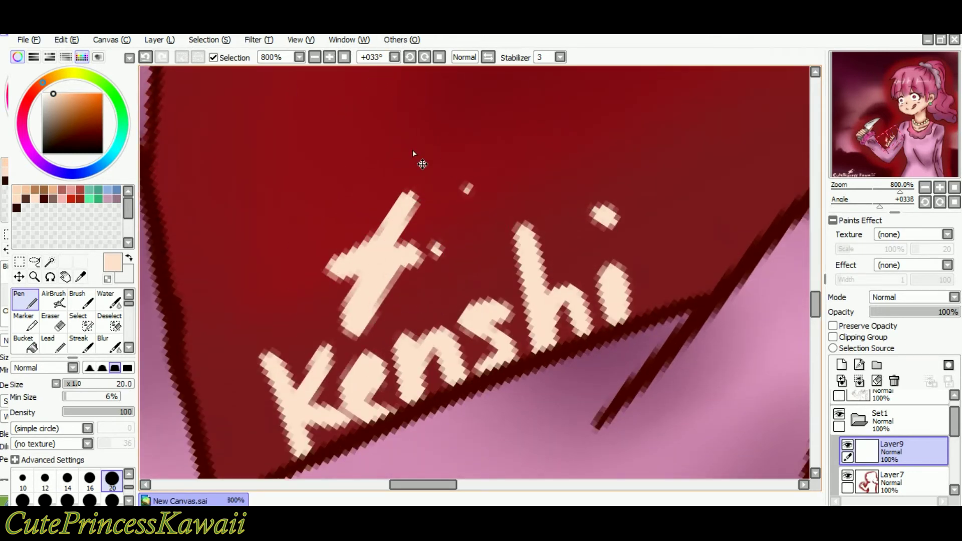
pyautogui.hotkey('ctrl', 'z')
pyautogui.hotkey('ctrl', 'z')
pyautogui.hotkey('ctrl', 'z')
pyautogui.hotkey('ctrl', 'z')
pyautogui.hotkey('ctrl', 'z')
# Draw a small pale peach symbol of two crossed strokes and two dots above the "kenshi" lettering.
pyautogui.moveTo(320, 263); pyautogui.dragTo(416, 265)
pyautogui.moveTo(409, 200); pyautogui.dragTo(365, 318)
pyautogui.click(432, 256)
pyautogui.click(452, 211)
pyautogui.click(316, 56)
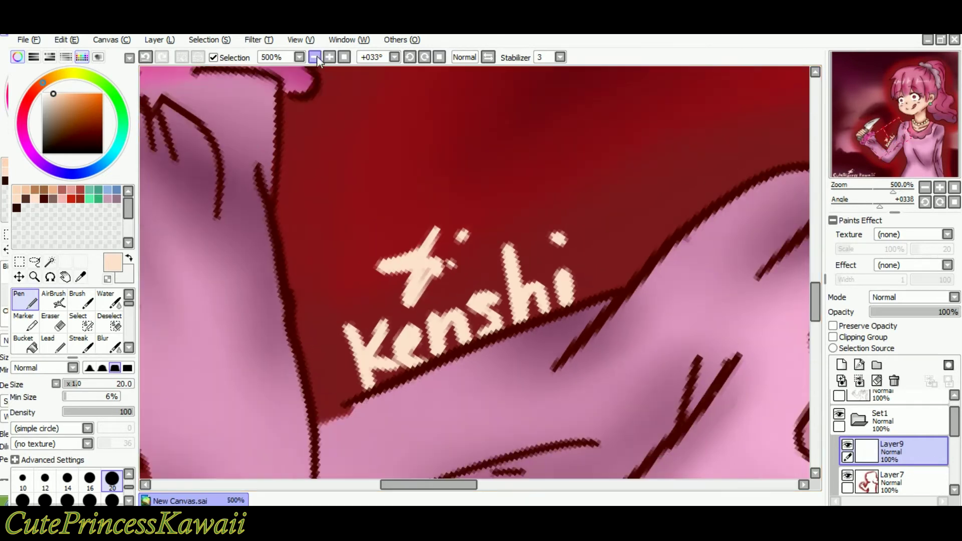
# Hand-letter the character's full name in parentheses with the size 7 Pen in the red gap above the "kenshi" lettering.
pyautogui.press('Up')
pyautogui.press('Right')
pyautogui.click(128, 474)
pyautogui.click(67, 481)
pyautogui.moveTo(322, 161); pyautogui.dragTo(316, 202)
pyautogui.moveTo(328, 172); pyautogui.dragTo(343, 191)
pyautogui.moveTo(358, 175); pyautogui.dragTo(400, 179)
pyautogui.moveTo(405, 155); pyautogui.dragTo(413, 180)
pyautogui.press('Right')
pyautogui.moveTo(443, 134)
pyautogui.mouseDown()
pyautogui.moveTo(447, 174)
pyautogui.moveTo(488, 157)
pyautogui.mouseUp()
pyautogui.moveTo(525, 147); pyautogui.dragTo(507, 170)
pyautogui.moveTo(539, 154); pyautogui.dragTo(546, 166)
pyautogui.moveTo(564, 137)
pyautogui.mouseDown()
pyautogui.moveTo(559, 164)
pyautogui.moveTo(584, 163)
pyautogui.mouseUp()
pyautogui.moveTo(615, 127); pyautogui.dragTo(611, 178)
# Lasso the small parenthesized name and transform it to sit closer above the "kenshi" lettering and symbol, then clear the selection.
pyautogui.press('Up')
pyautogui.press('Right')
pyautogui.click(35, 261)
pyautogui.moveTo(333, 148)
pyautogui.mouseDown()
pyautogui.moveTo(576, 141)
pyautogui.moveTo(340, 148)
pyautogui.mouseUp()
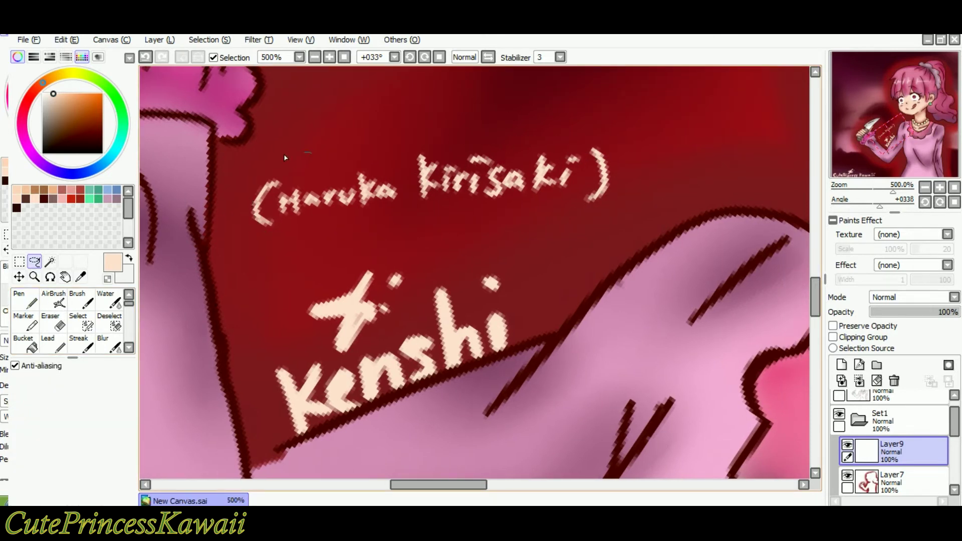
pyautogui.hotkey('ctrl', 't')
pyautogui.moveTo(623, 164); pyautogui.dragTo(631, 187)
pyautogui.click(14, 446)
pyautogui.moveTo(463, 191); pyautogui.dragTo(515, 238)
pyautogui.click(23, 465)
pyautogui.click(30, 296)
pyautogui.click(182, 57)
# Try sketching a speech bubble with lettering in the dark background above the knife, then undo all its strokes.
pyautogui.click(344, 57)
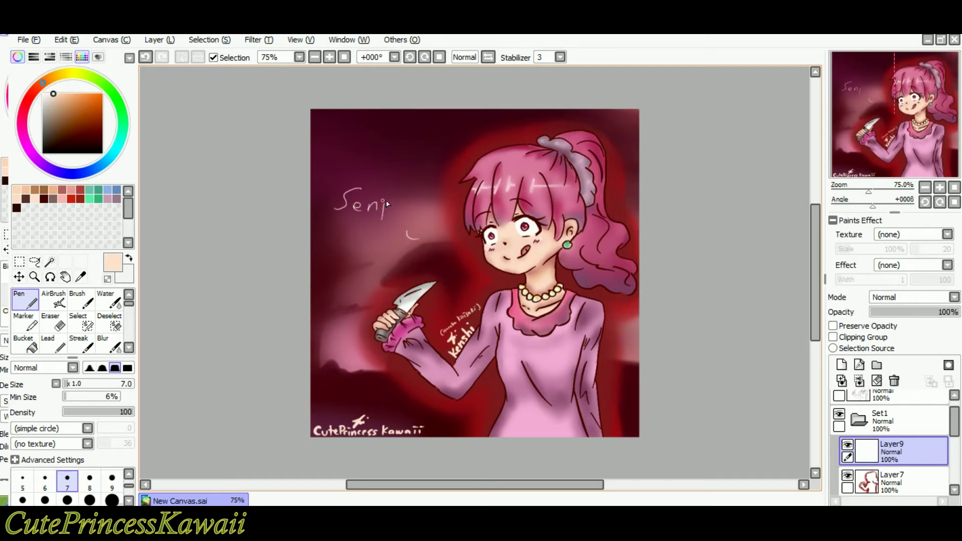
pyautogui.moveTo(374, 219); pyautogui.dragTo(383, 212)
pyautogui.moveTo(397, 226); pyautogui.dragTo(406, 245)
pyautogui.hotkey('ctrl', 'z')
pyautogui.hotkey('ctrl', 'z')
pyautogui.hotkey('ctrl', 'z')
pyautogui.hotkey('ctrl', 'z')
pyautogui.hotkey('ctrl', 'z')
pyautogui.hotkey('ctrl', 'z')
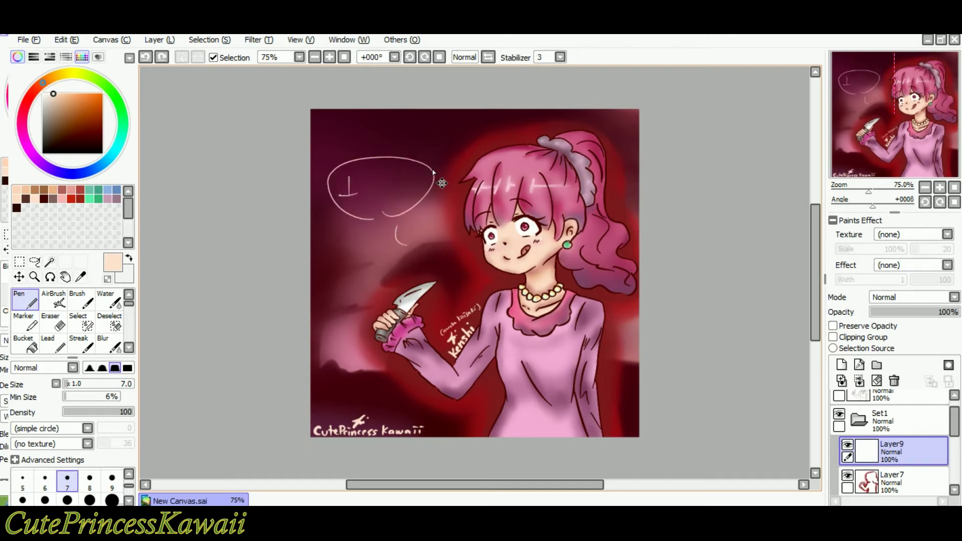
pyautogui.hotkey('ctrl', 'z')
pyautogui.hotkey('ctrl', 'z')
pyautogui.hotkey('ctrl', 'z')
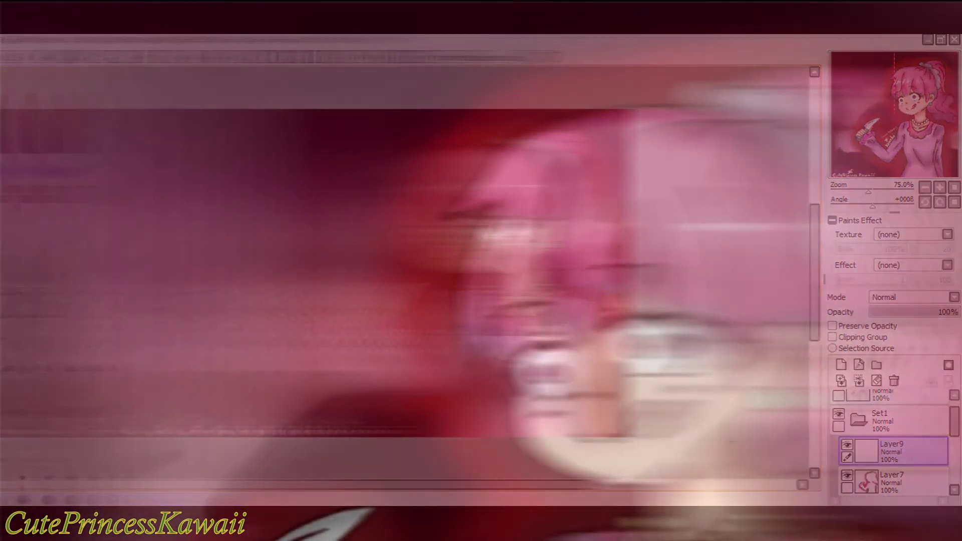